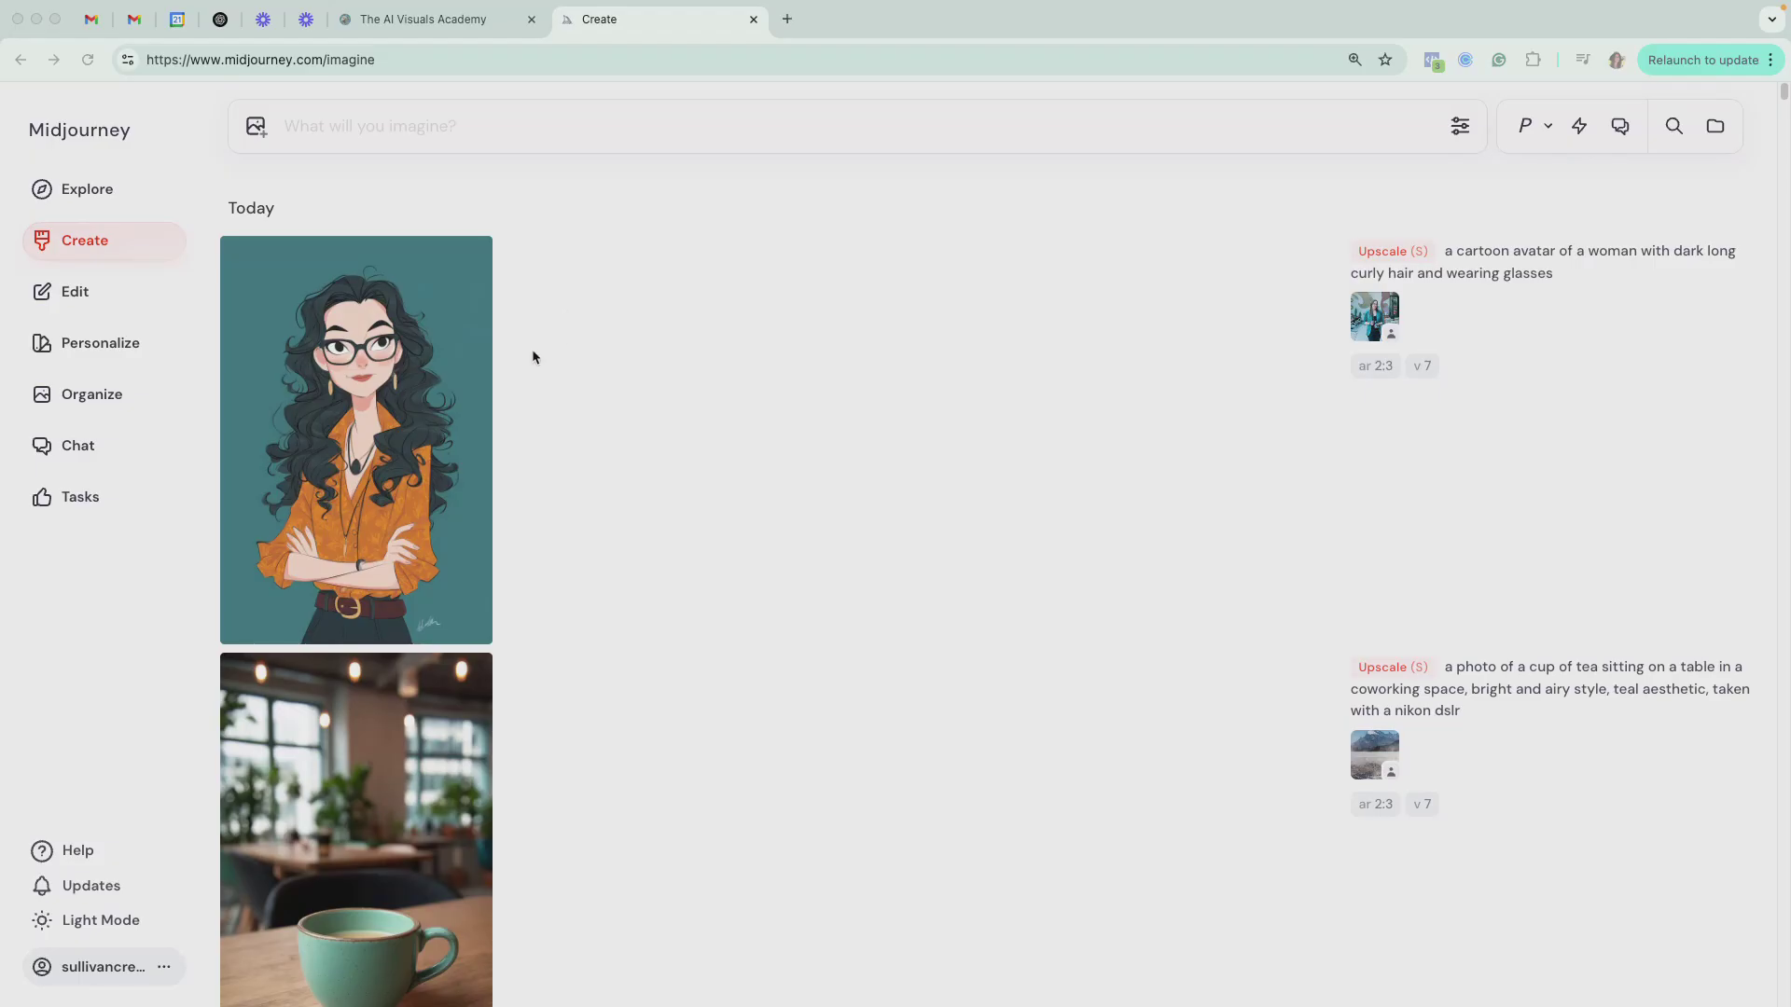
# Open the upscaled businesswoman image and generate an automatic low-motion animation from it.
pyautogui.scroll(-12, 532, 353)
pyautogui.scroll(6, 532, 354)
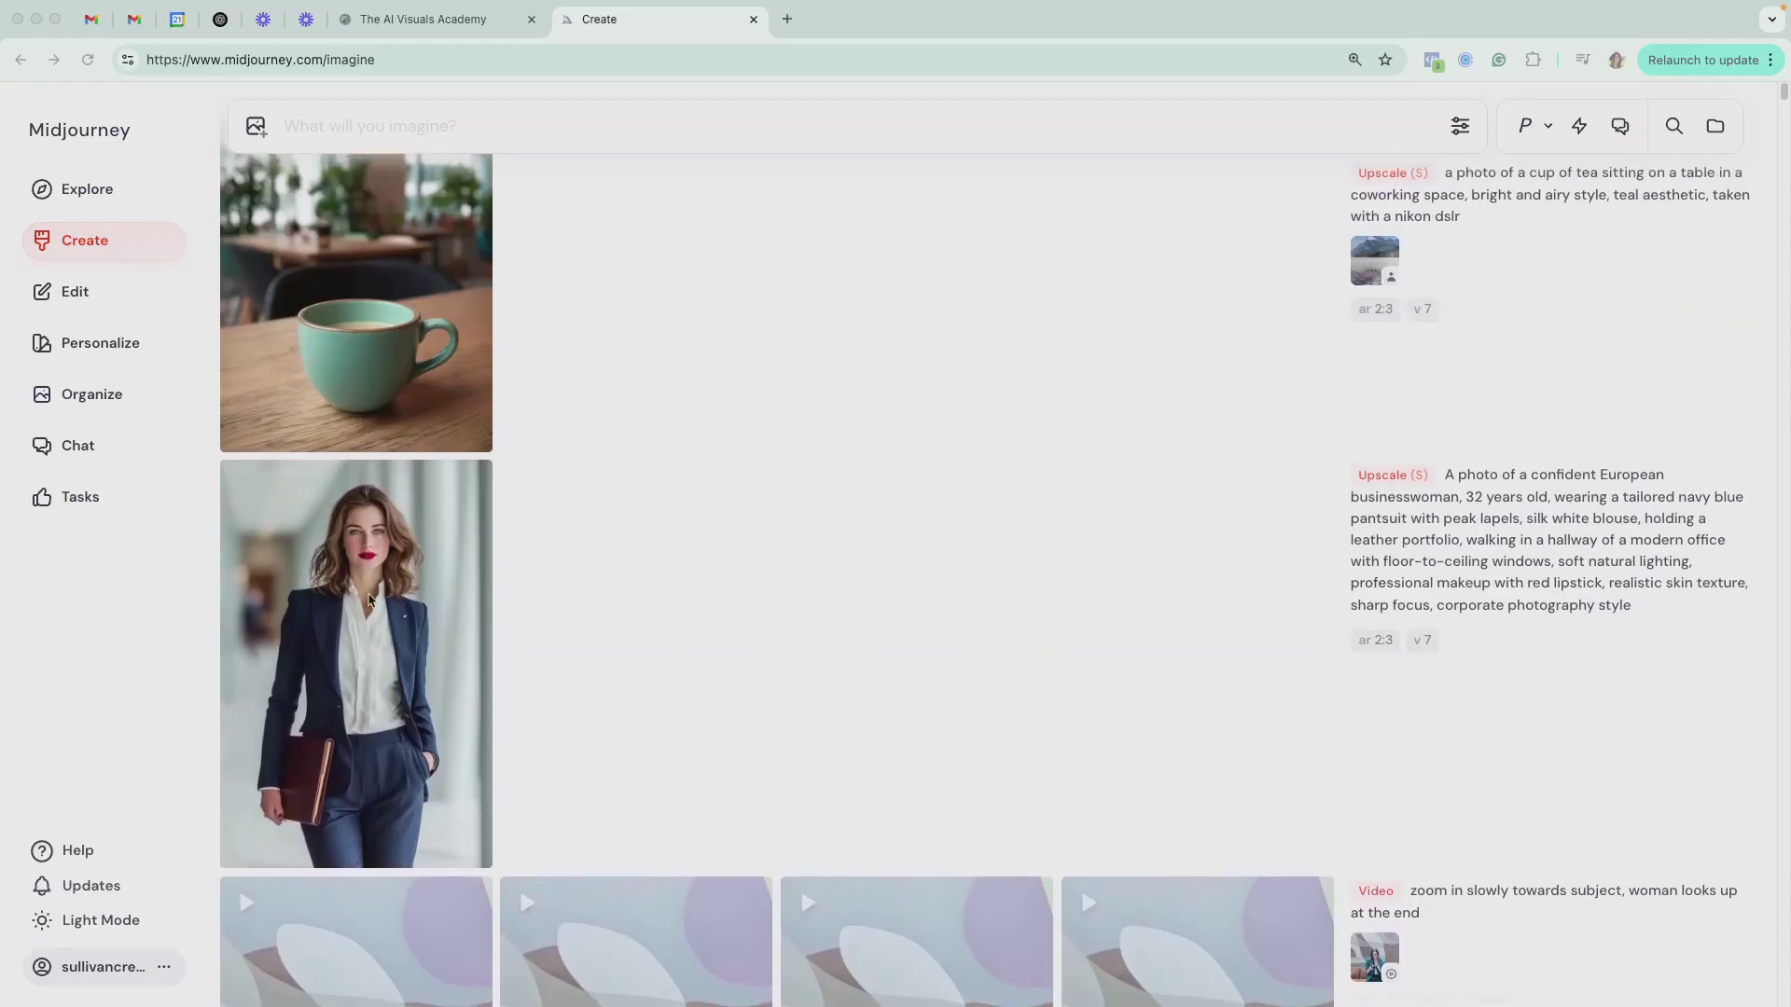
pyautogui.click(366, 608)
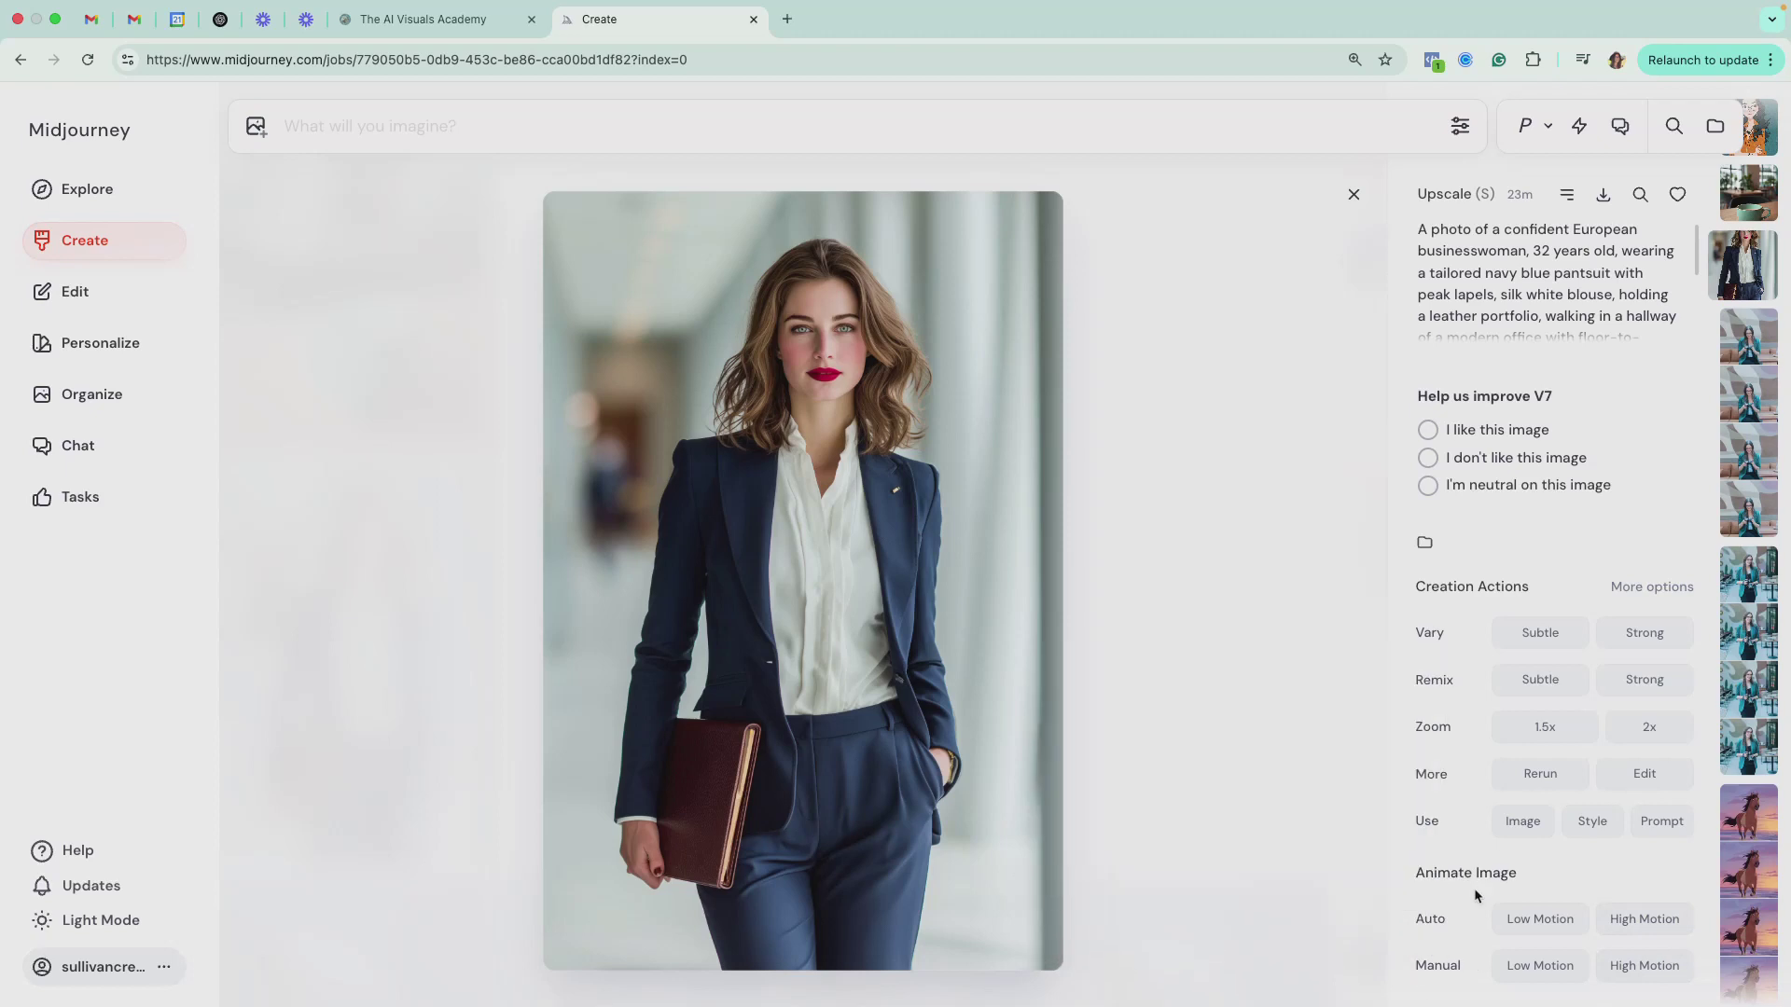
pyautogui.moveTo(1431, 968)
pyautogui.click(1550, 922)
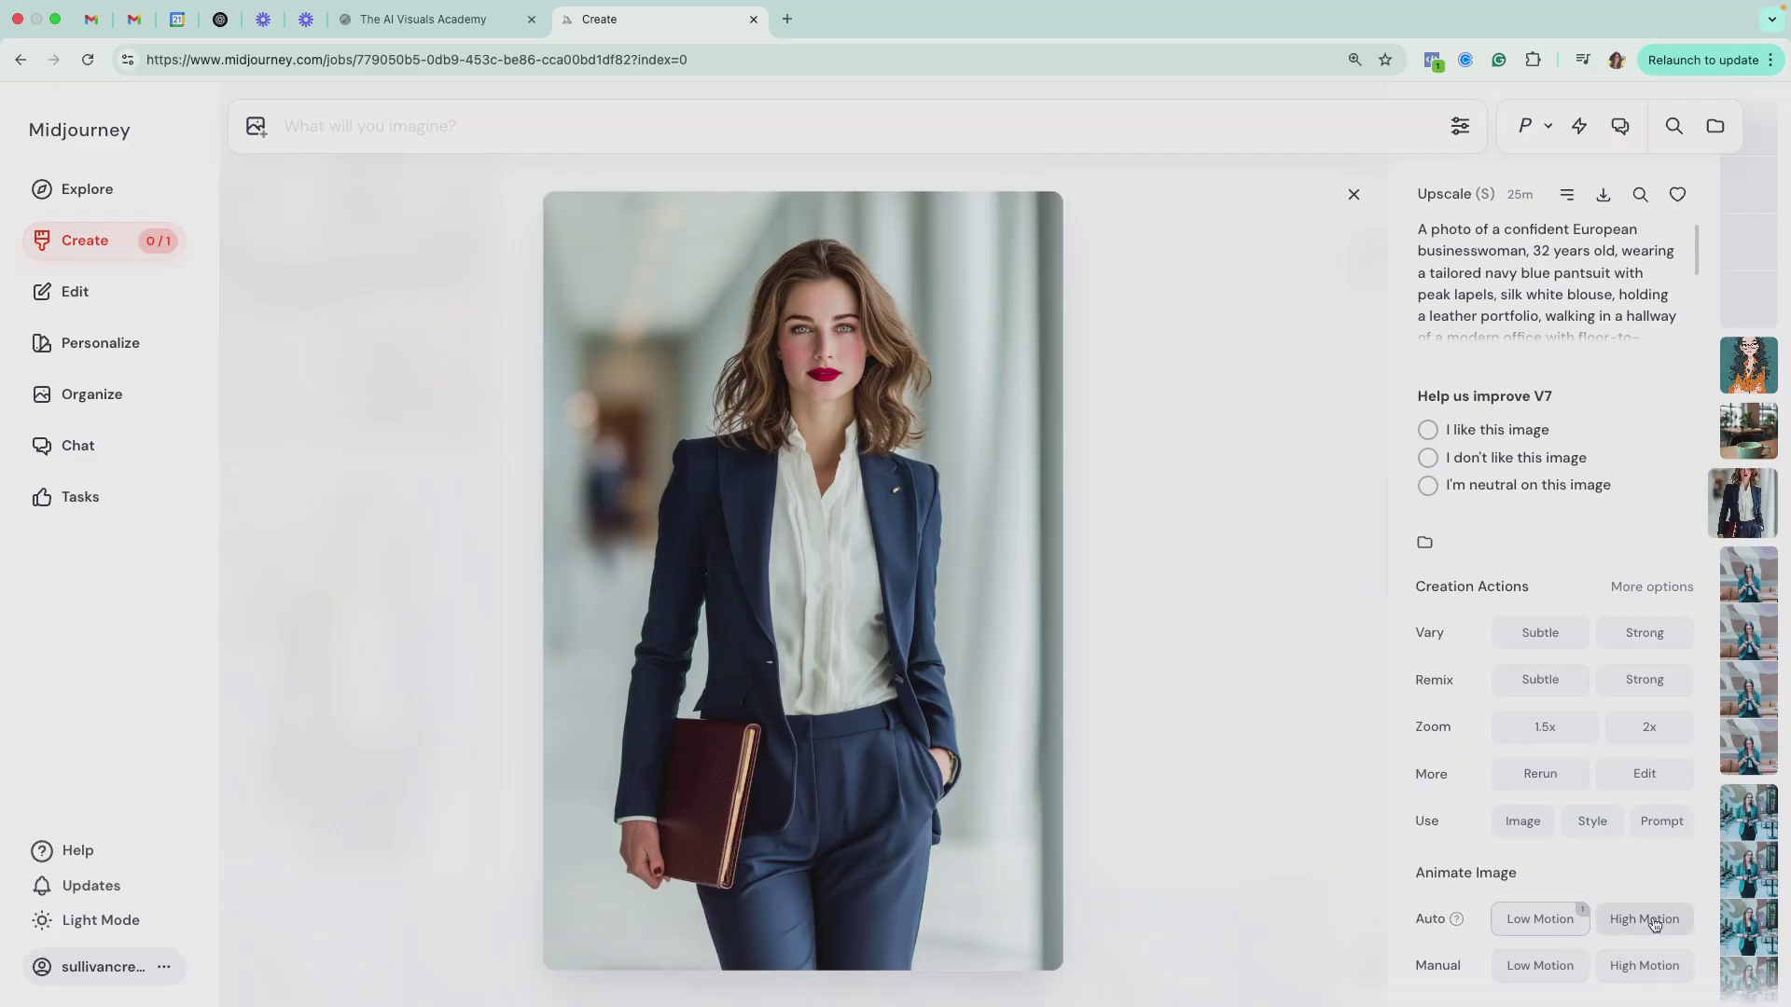
# Submit a manual low-motion animation of the businesswoman image, adding ", a woman walking down a hallway" to the end of its prompt.
pyautogui.click(1544, 968)
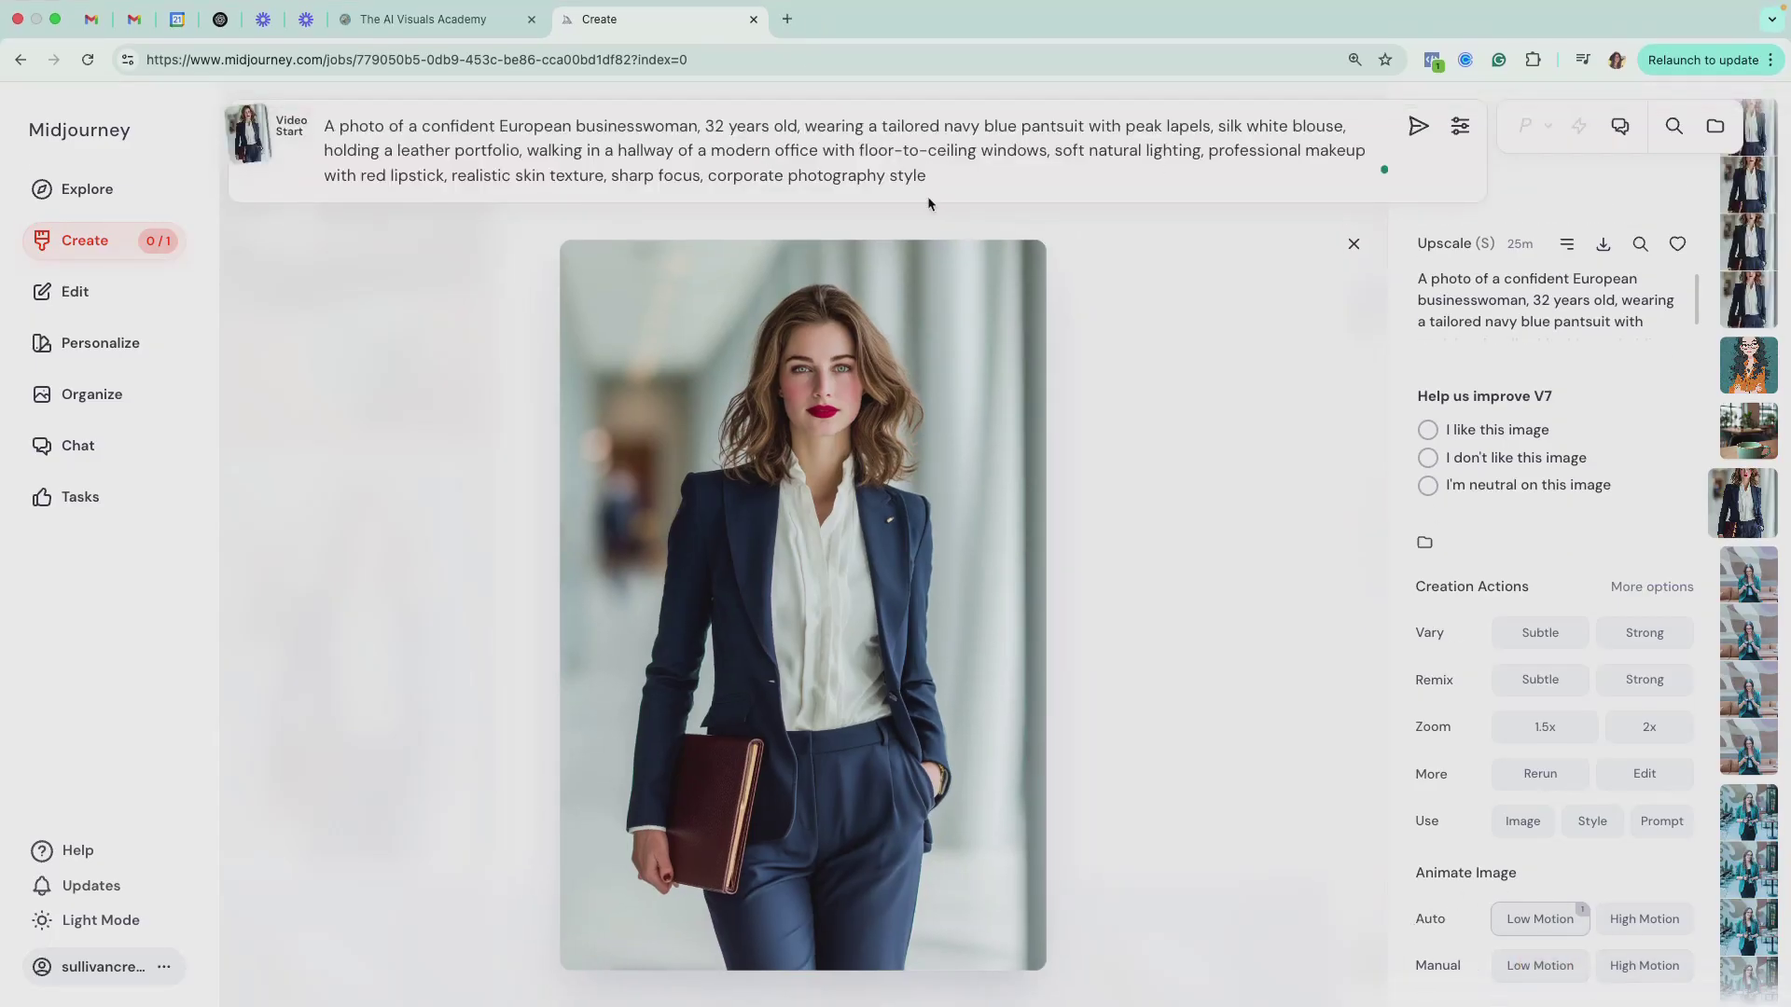
pyautogui.moveTo(261, 140)
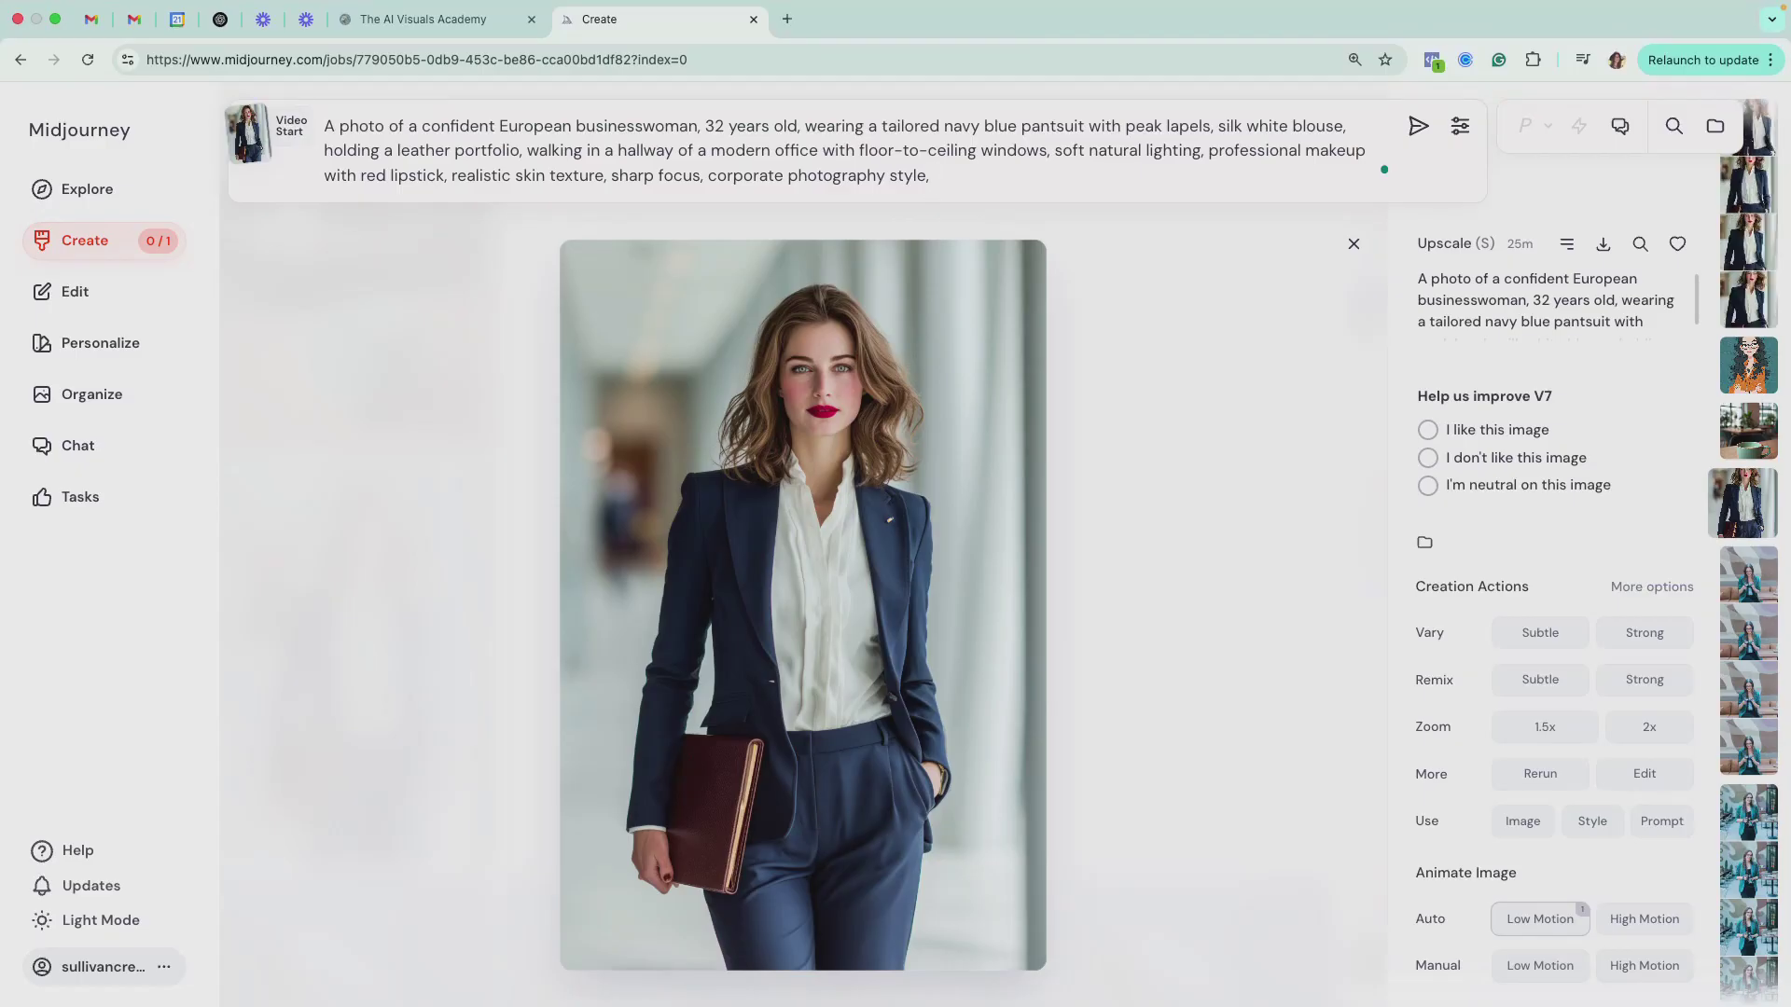
pyautogui.write('a woman walking down a')
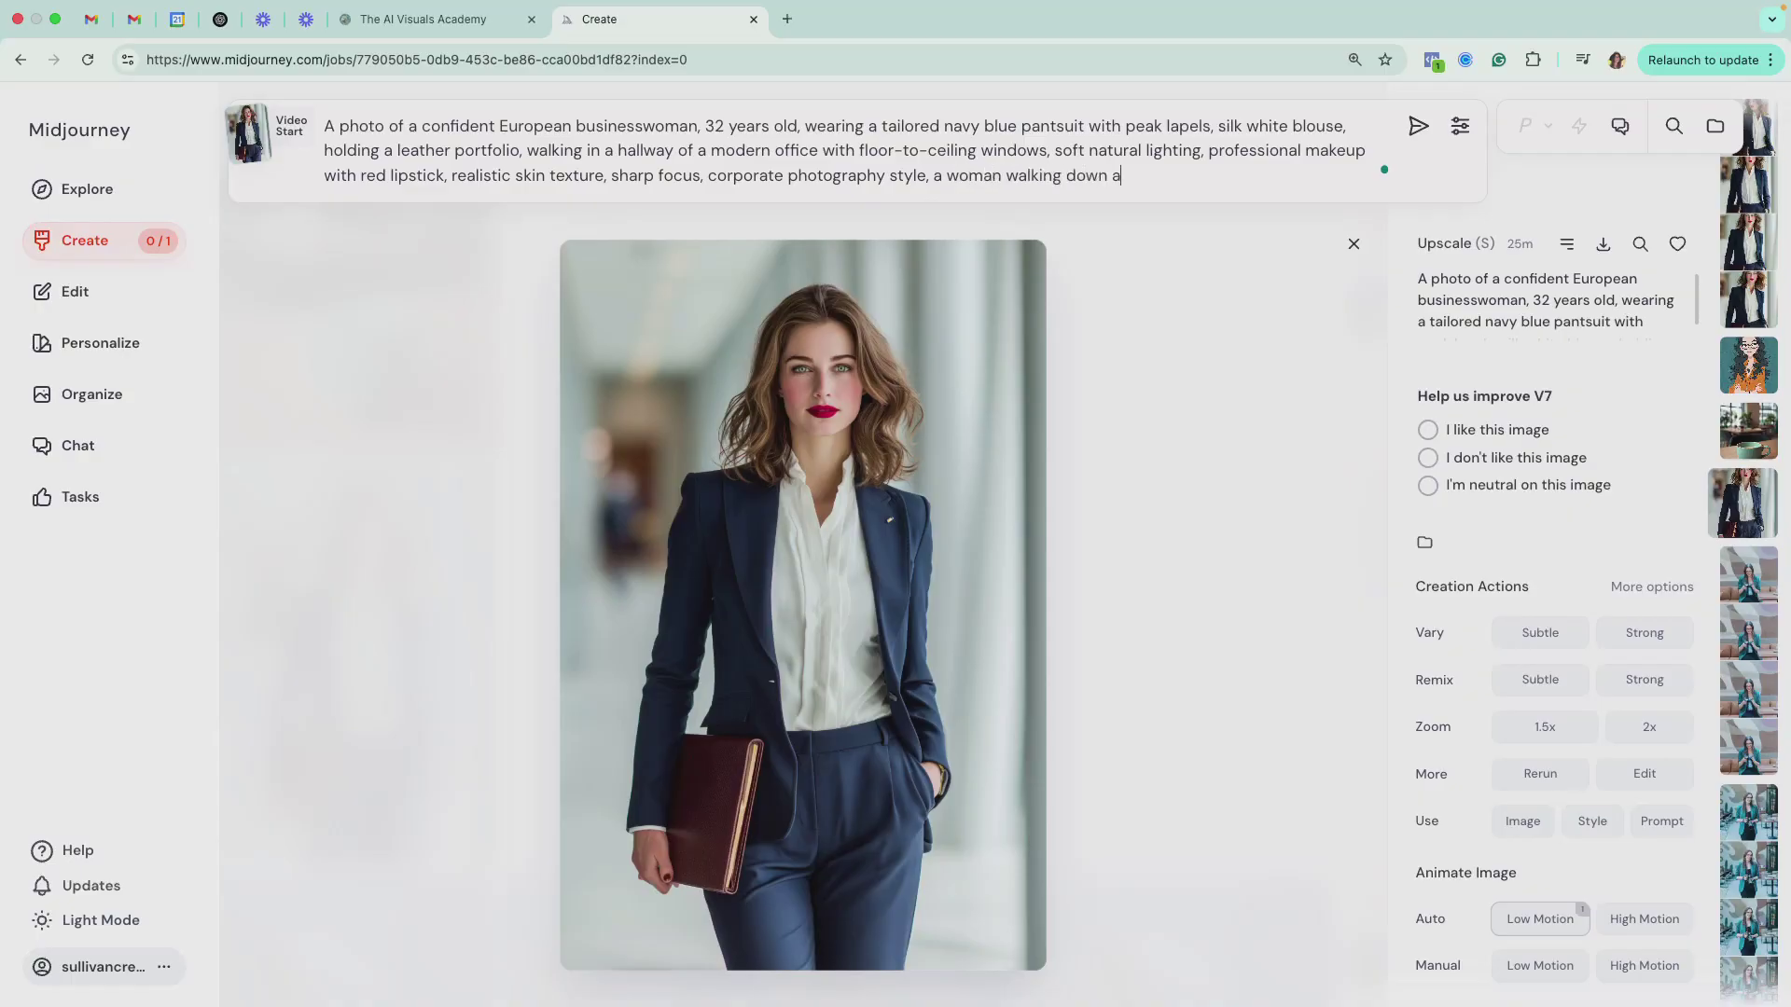
pyautogui.write(' halw')
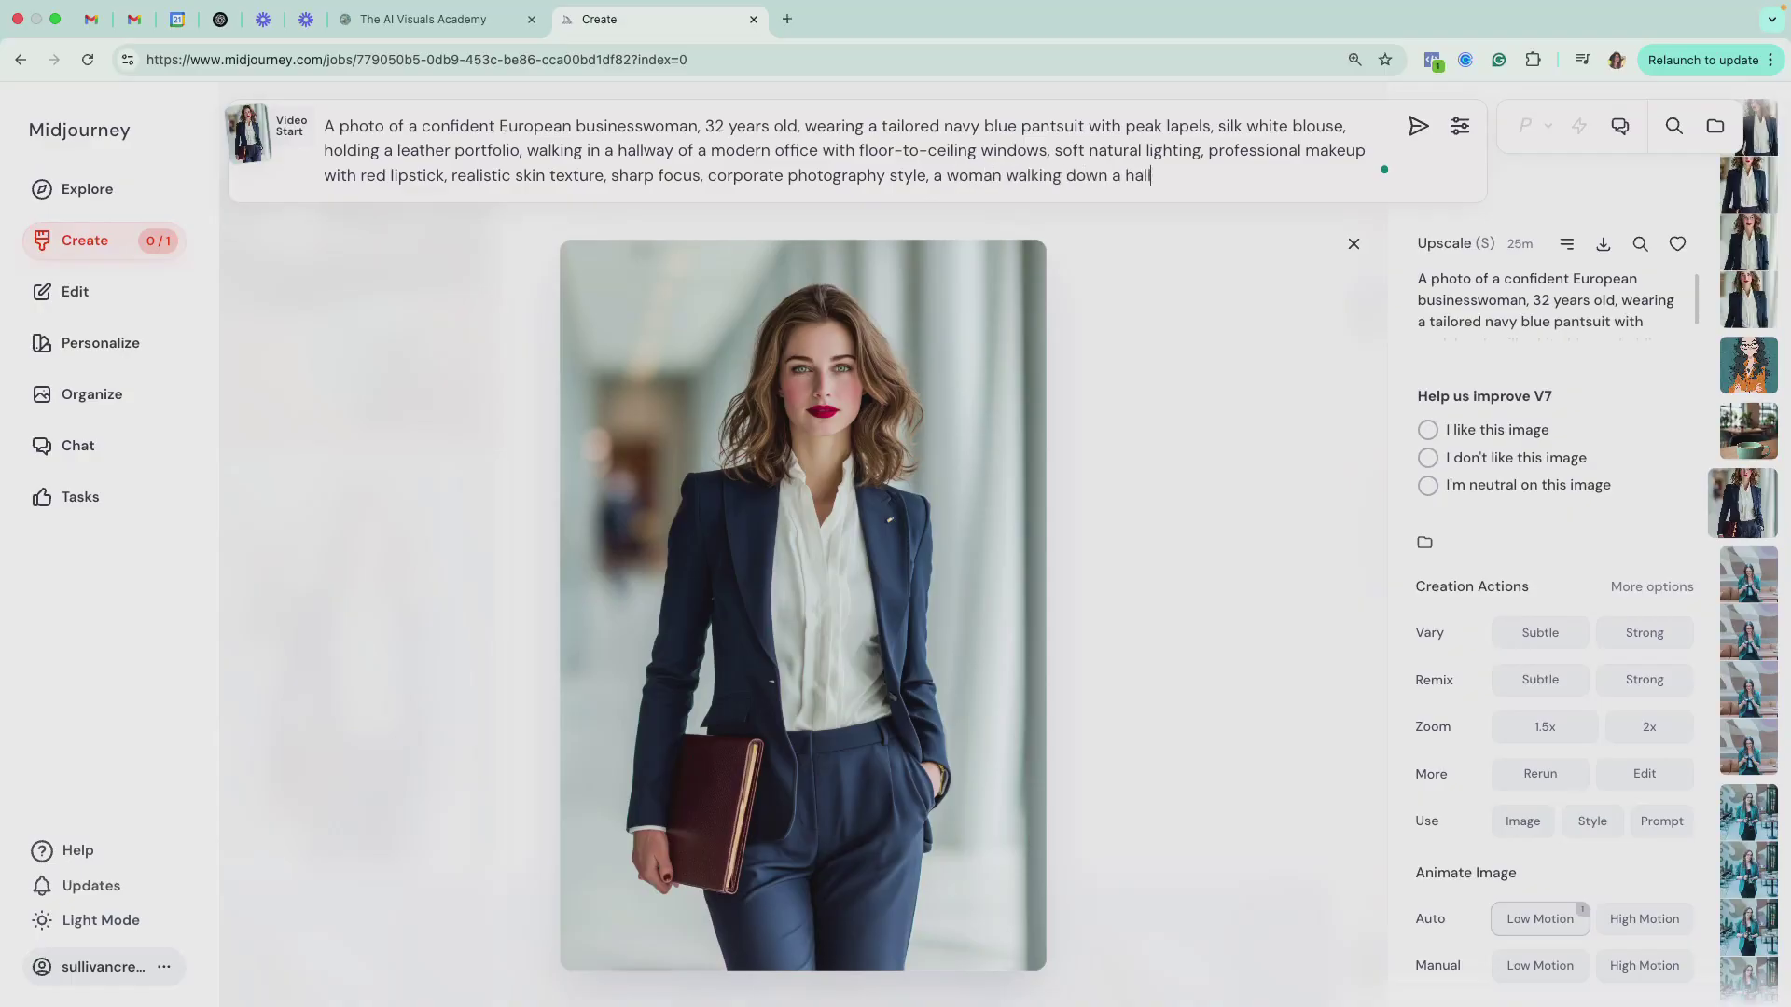
pyautogui.write('way')
pyautogui.press('Return')
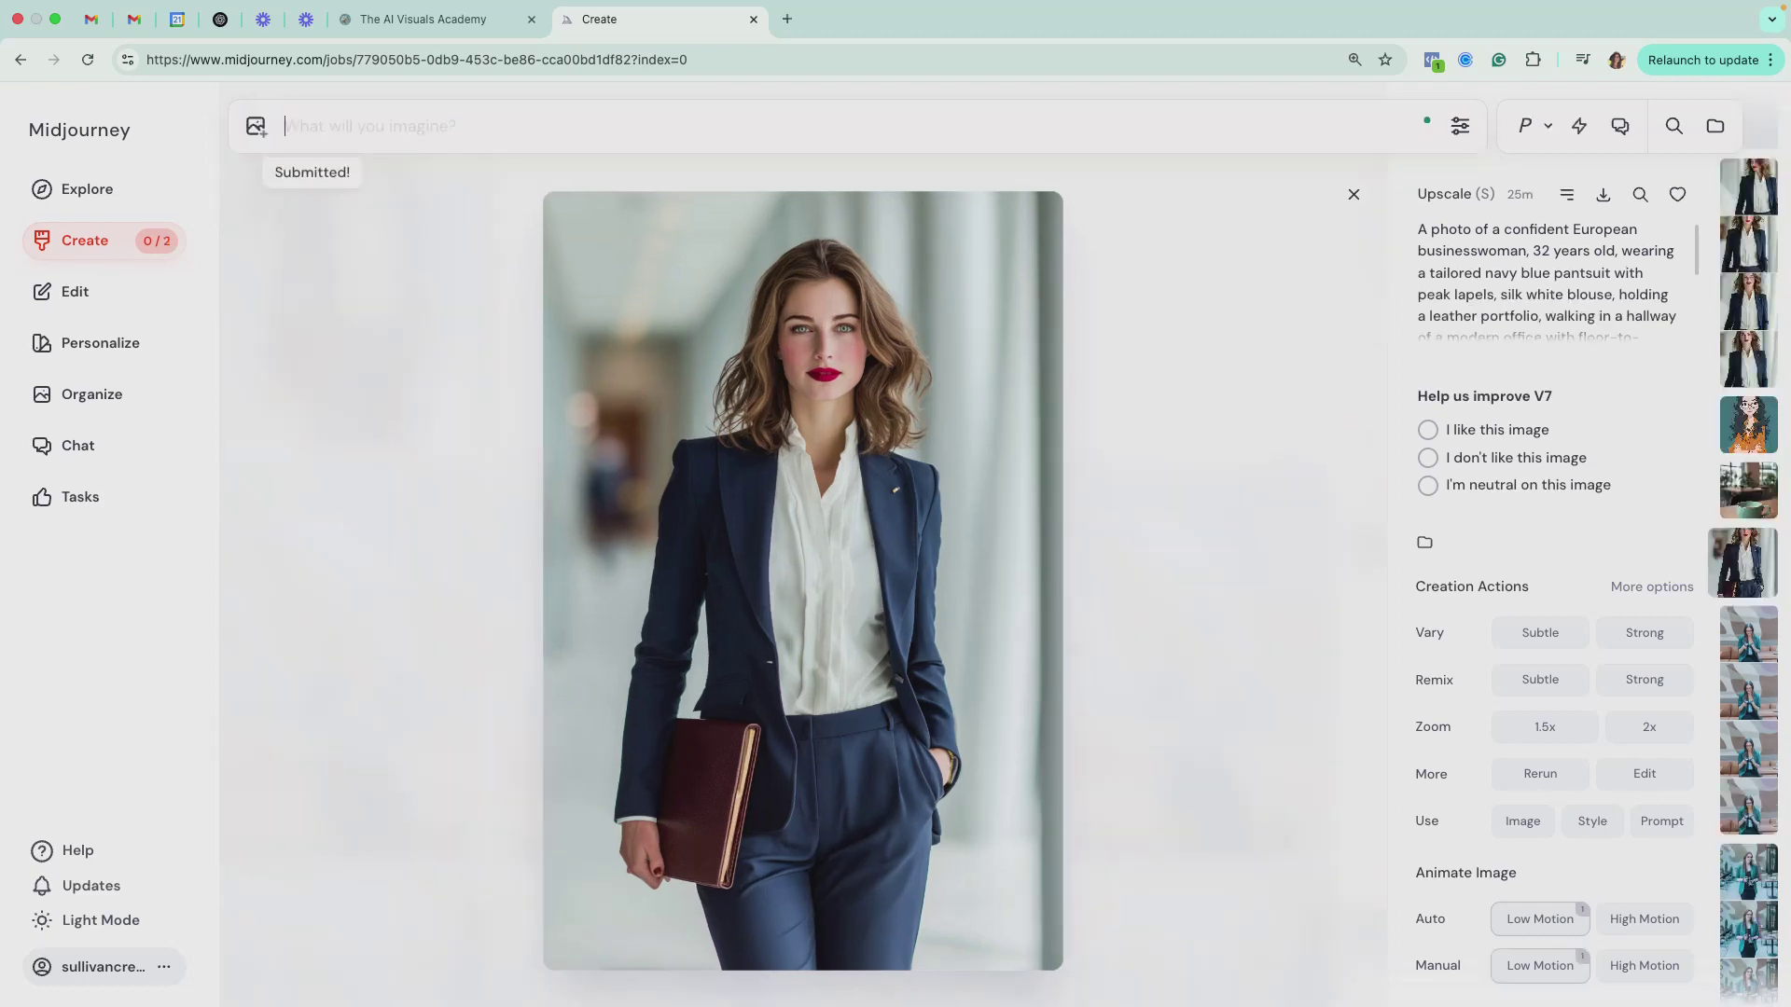
# Submit a manual high-motion animation of the businesswoman, inserting ", a woman walking down a hallway" before --motion high, and close the image.
pyautogui.click(1643, 965)
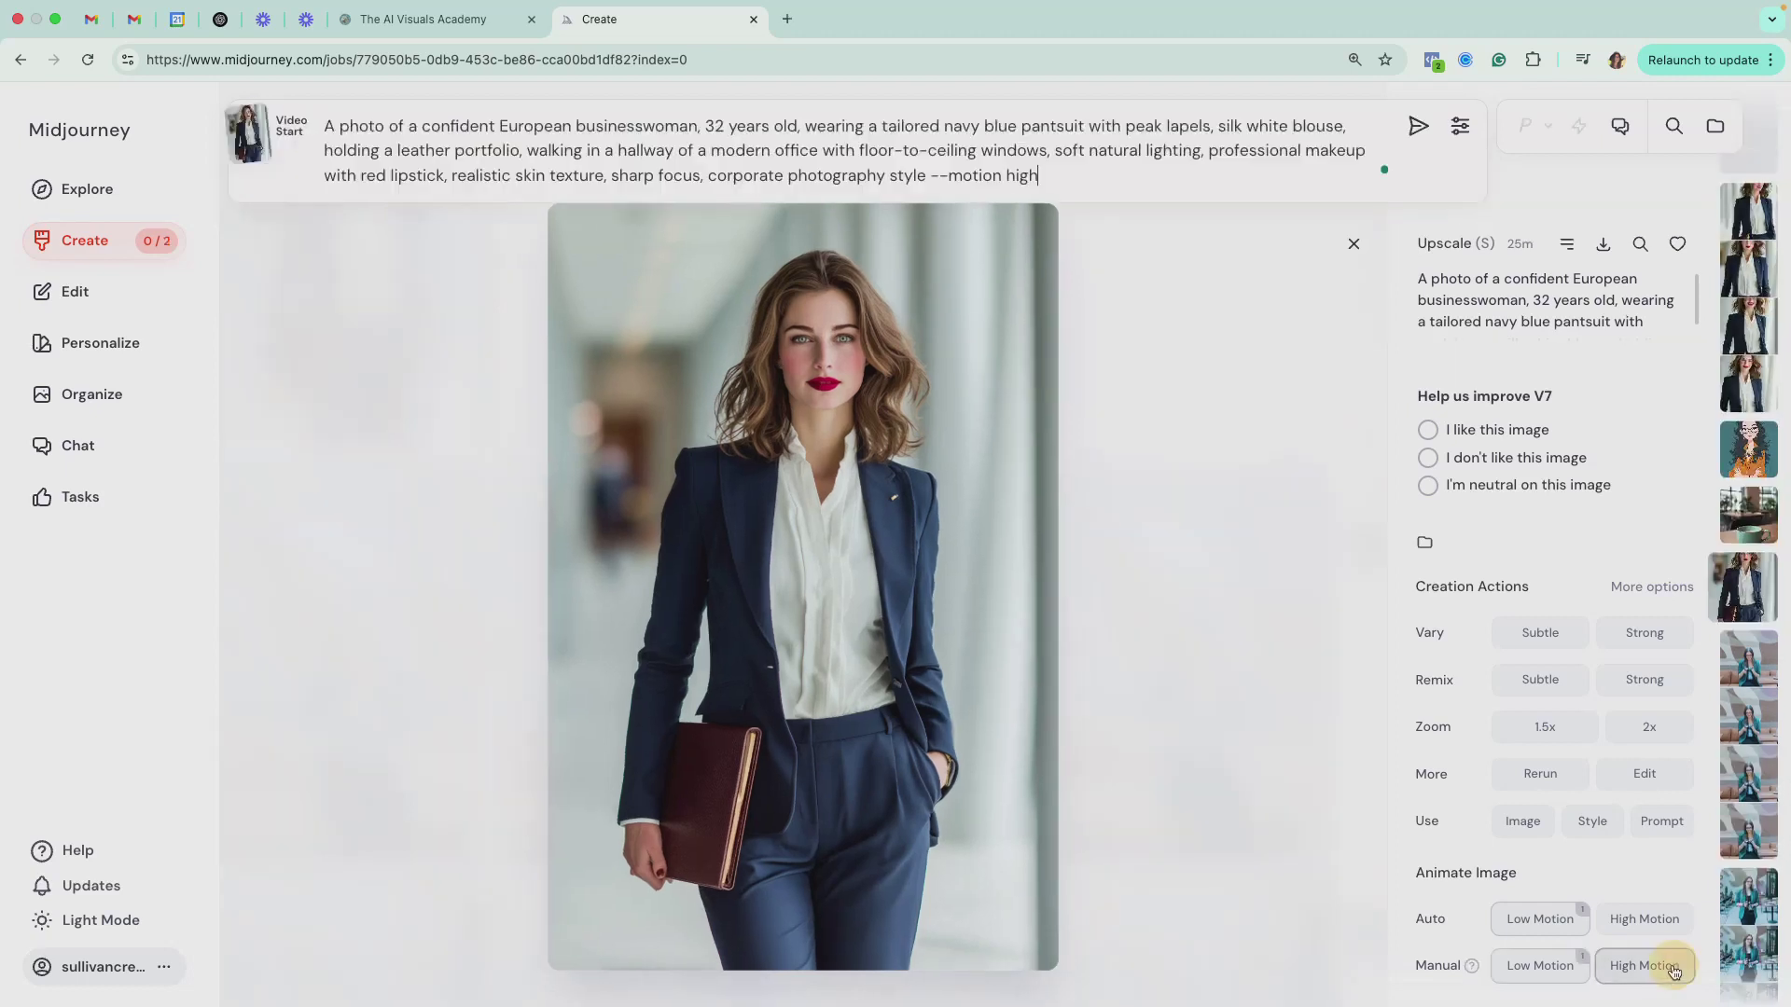
pyautogui.click(1138, 176)
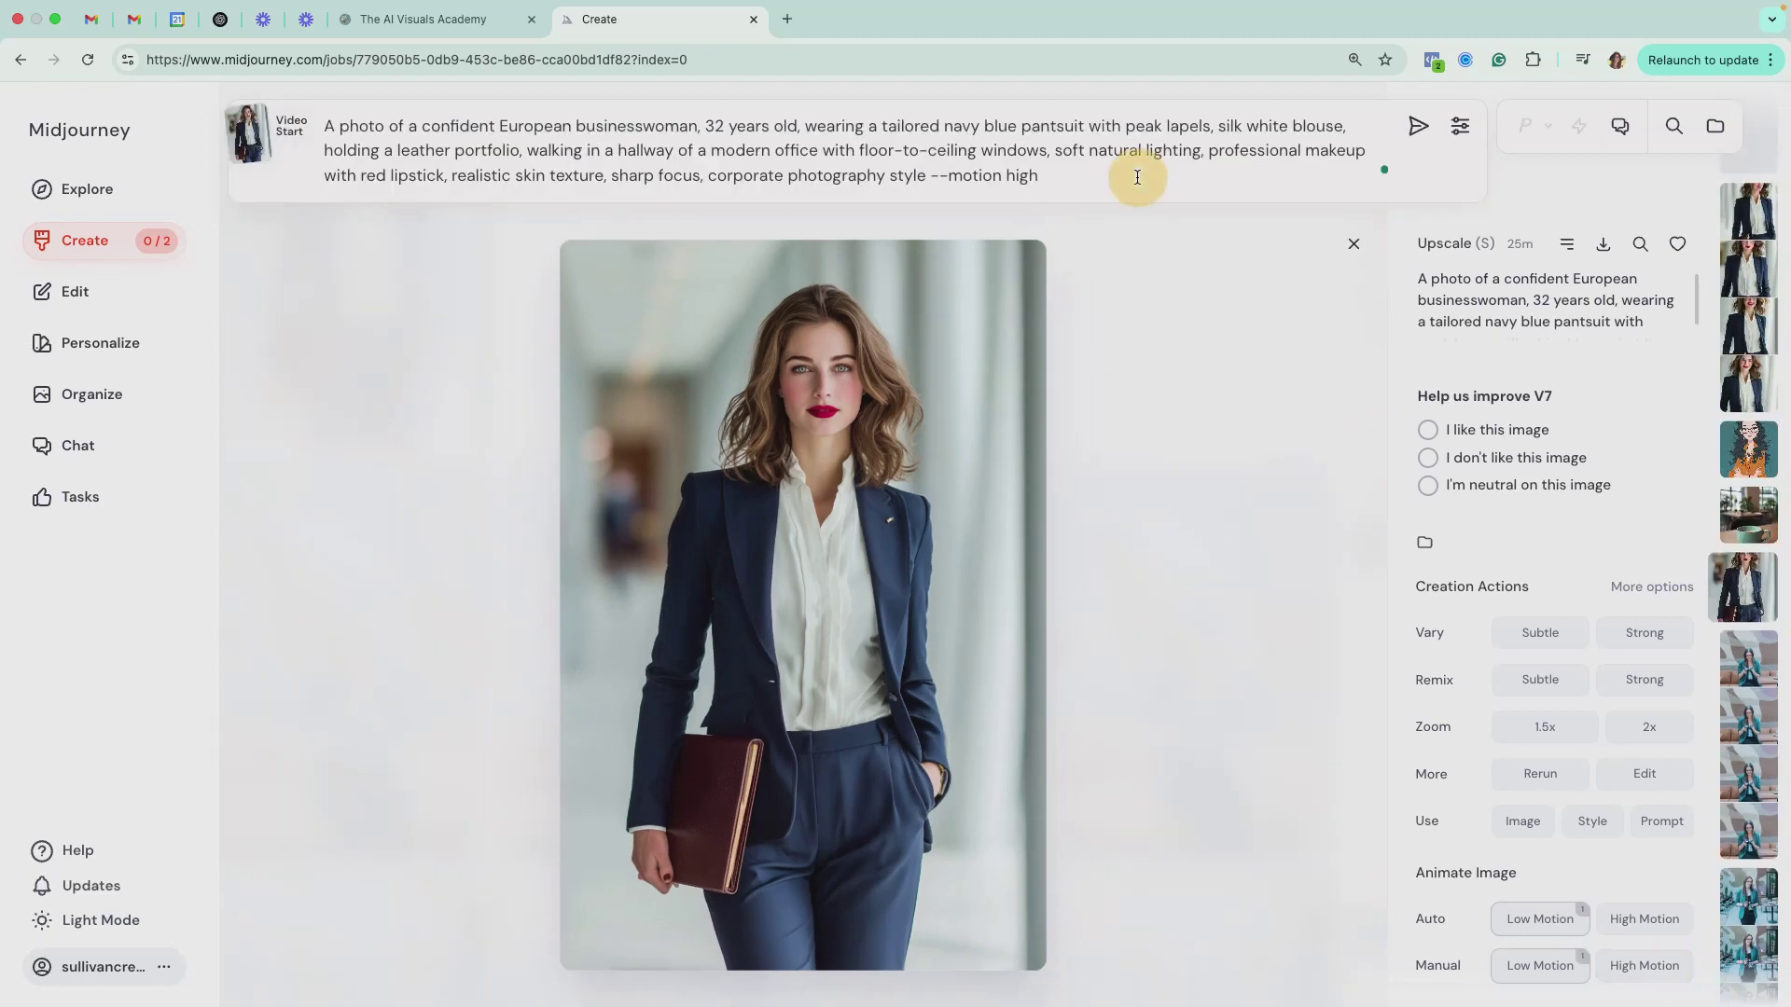
pyautogui.click(926, 175)
pyautogui.write(', a woman wal ')
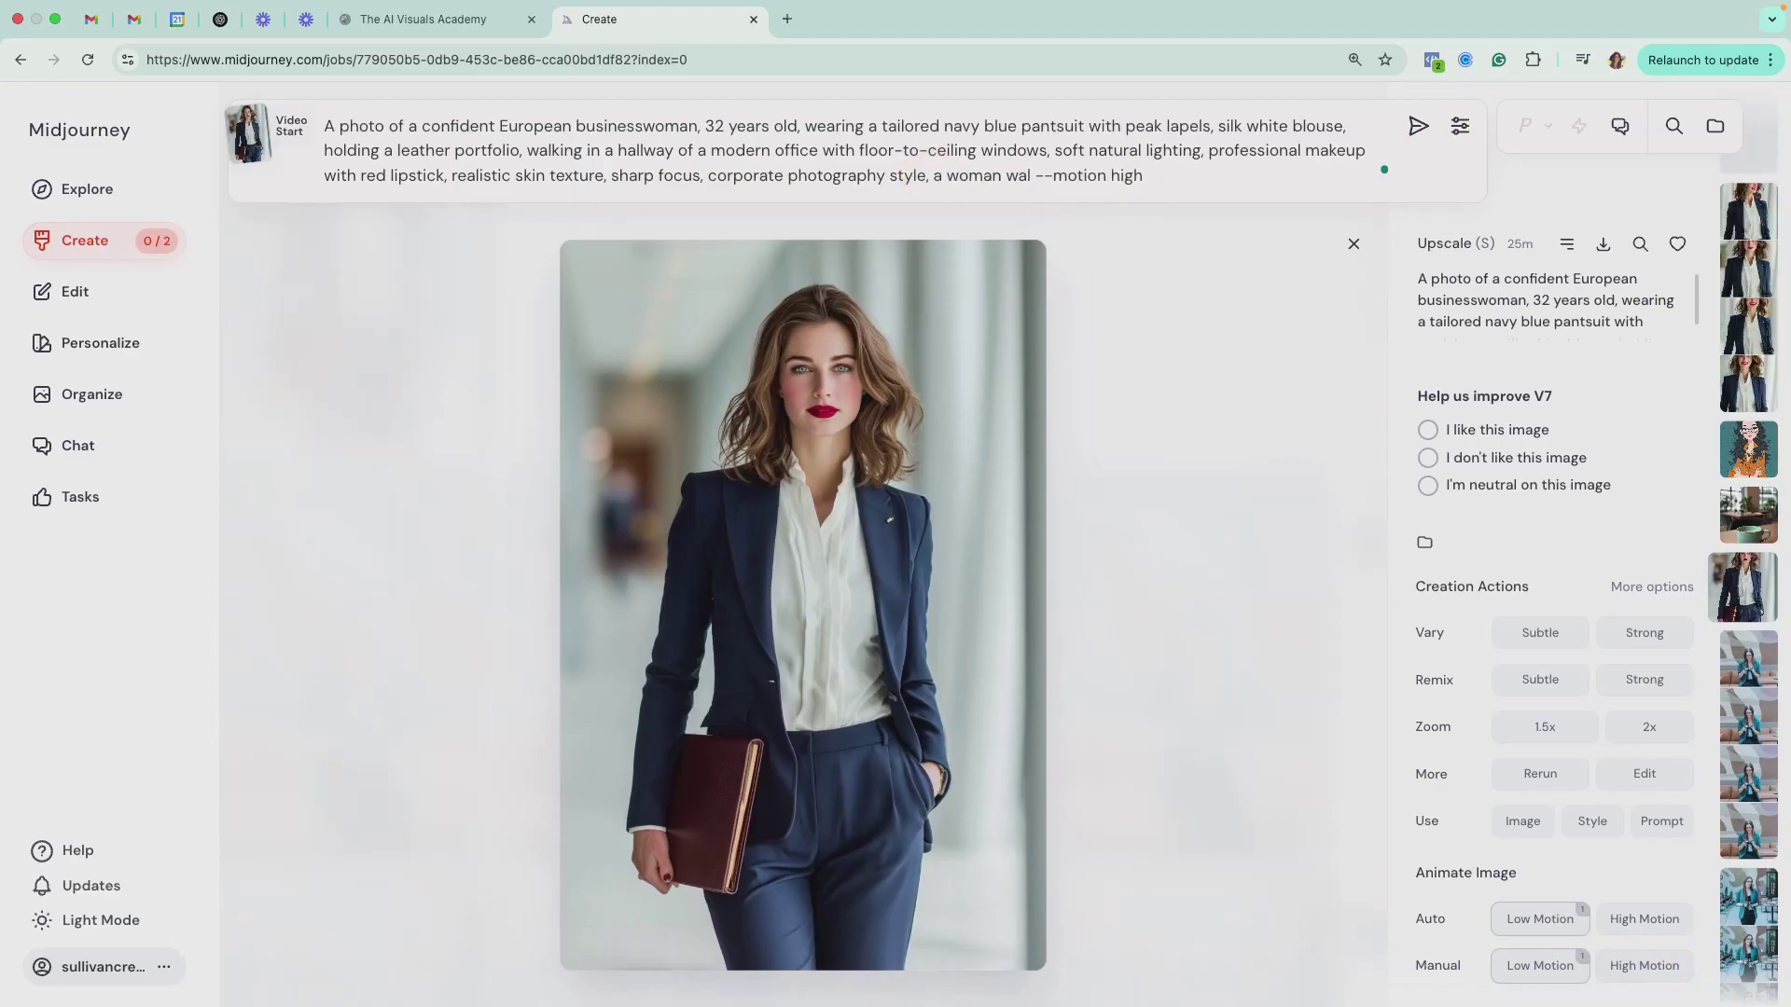
pyautogui.write('king down a hallway')
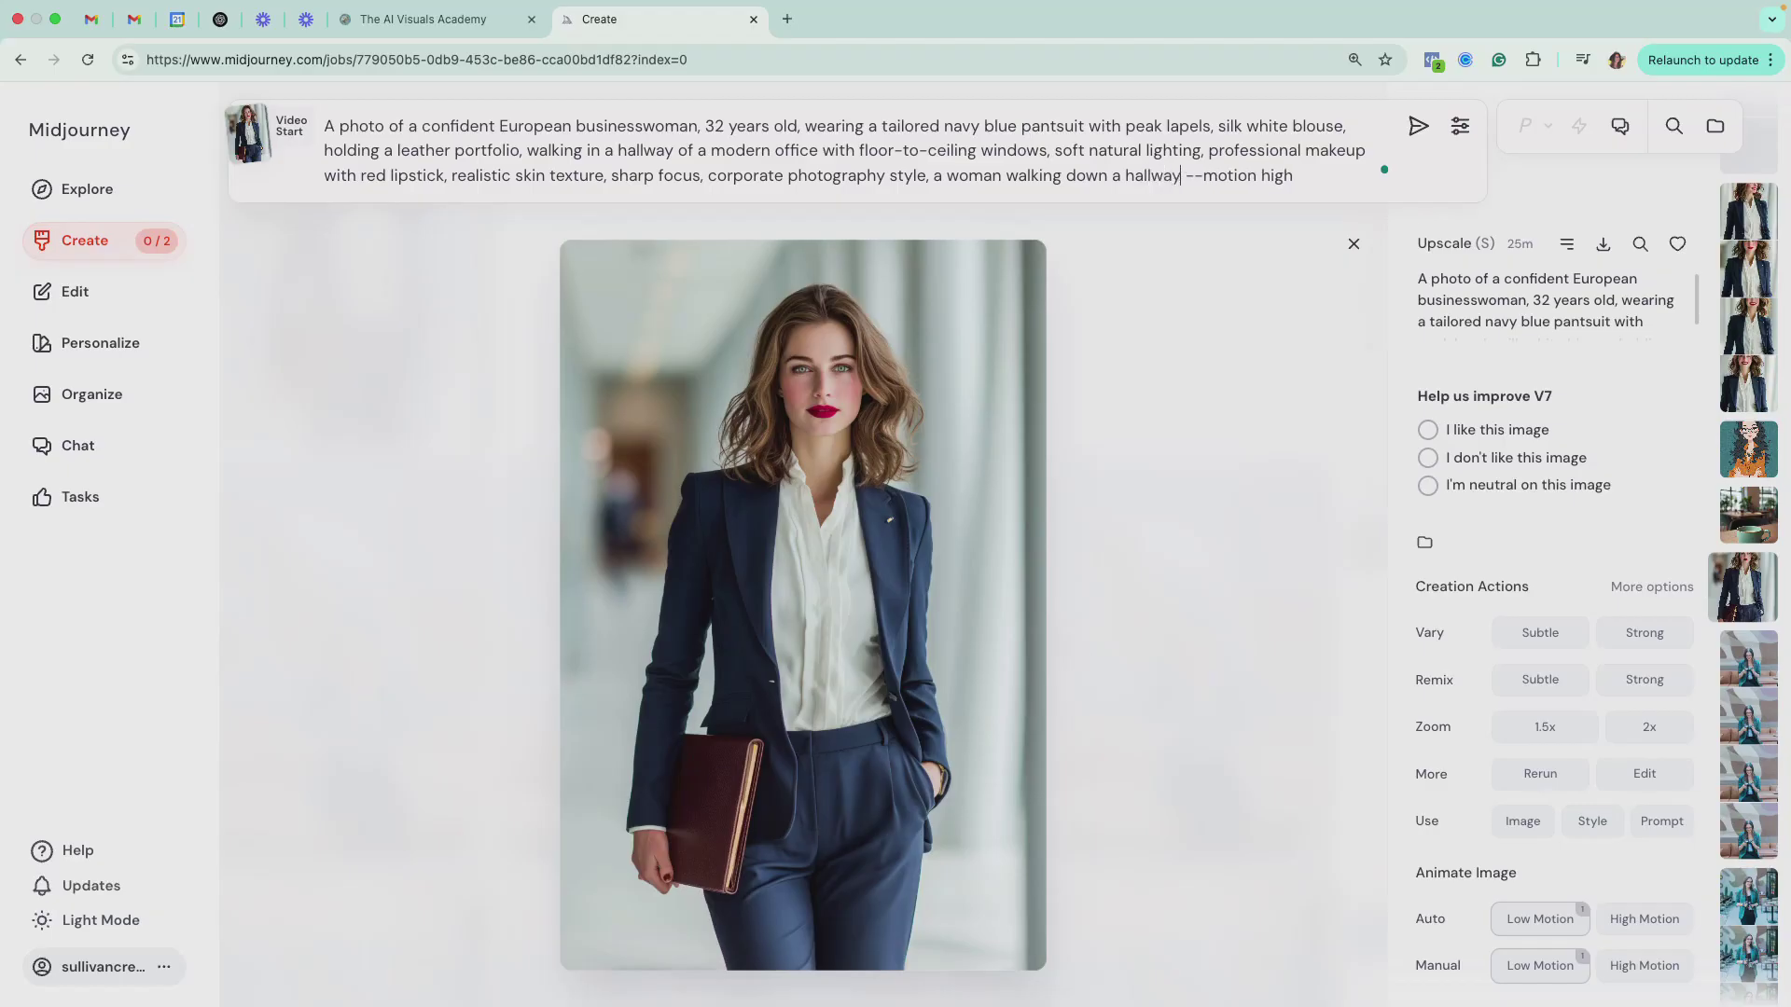
pyautogui.press('Return')
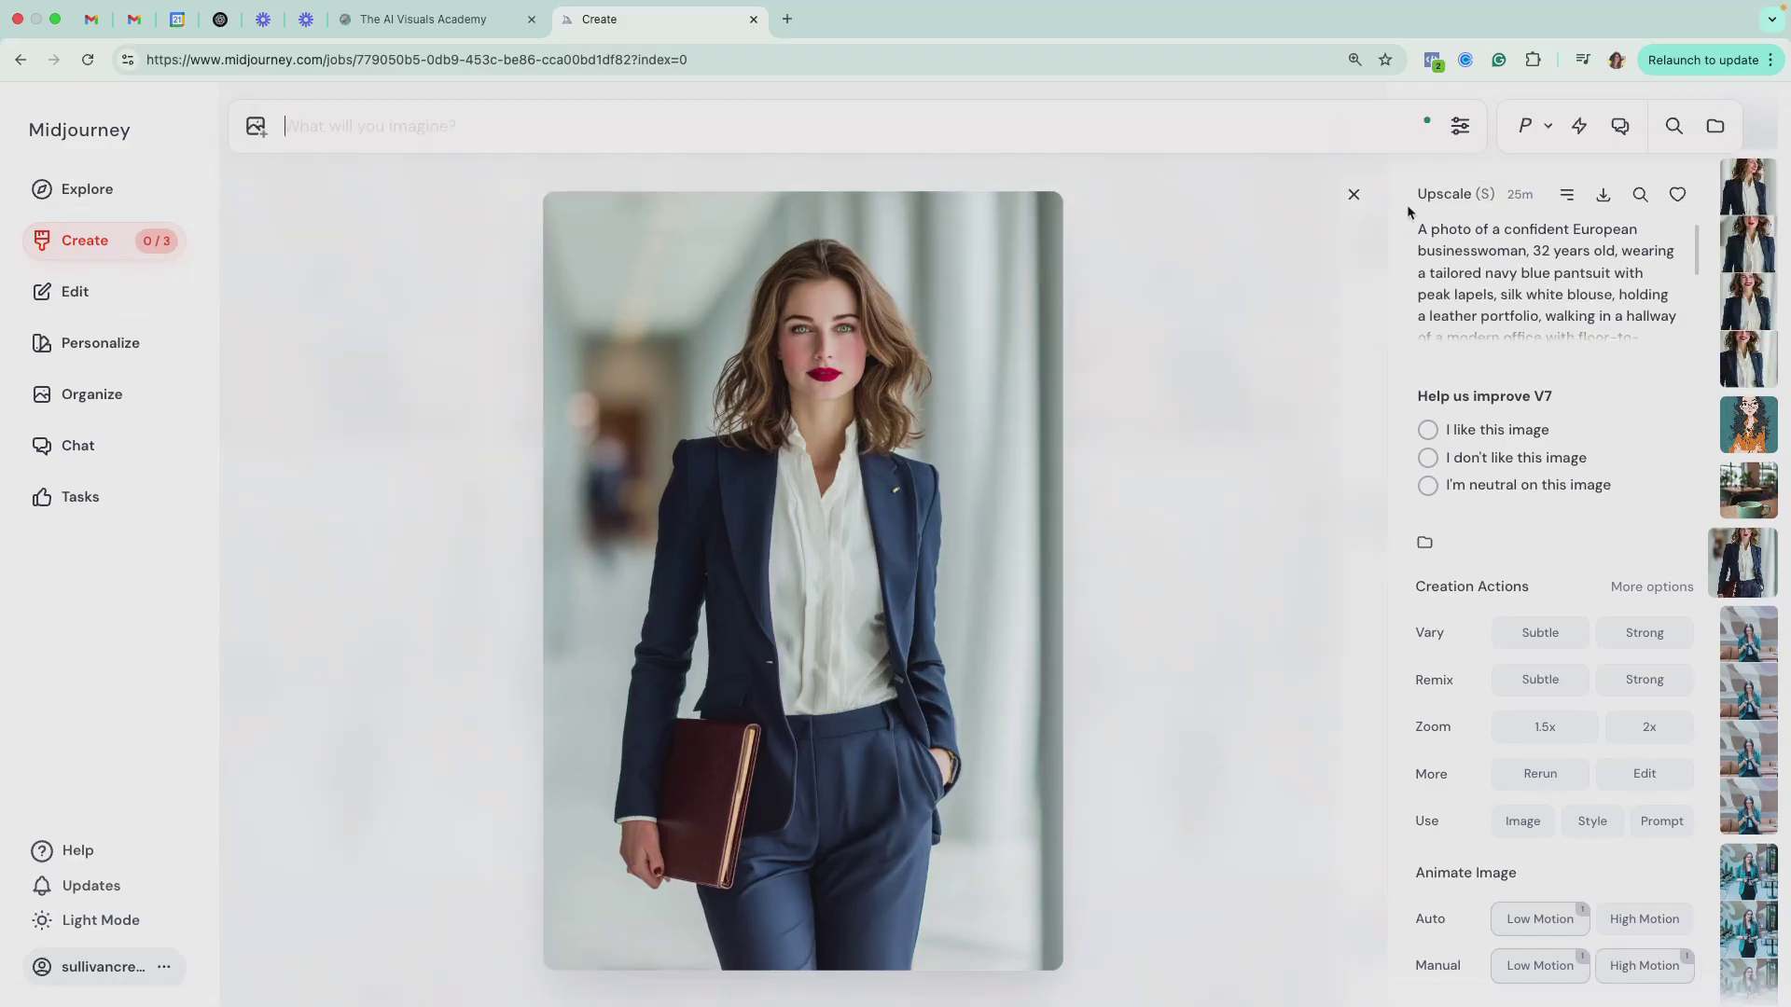
pyautogui.click(1353, 196)
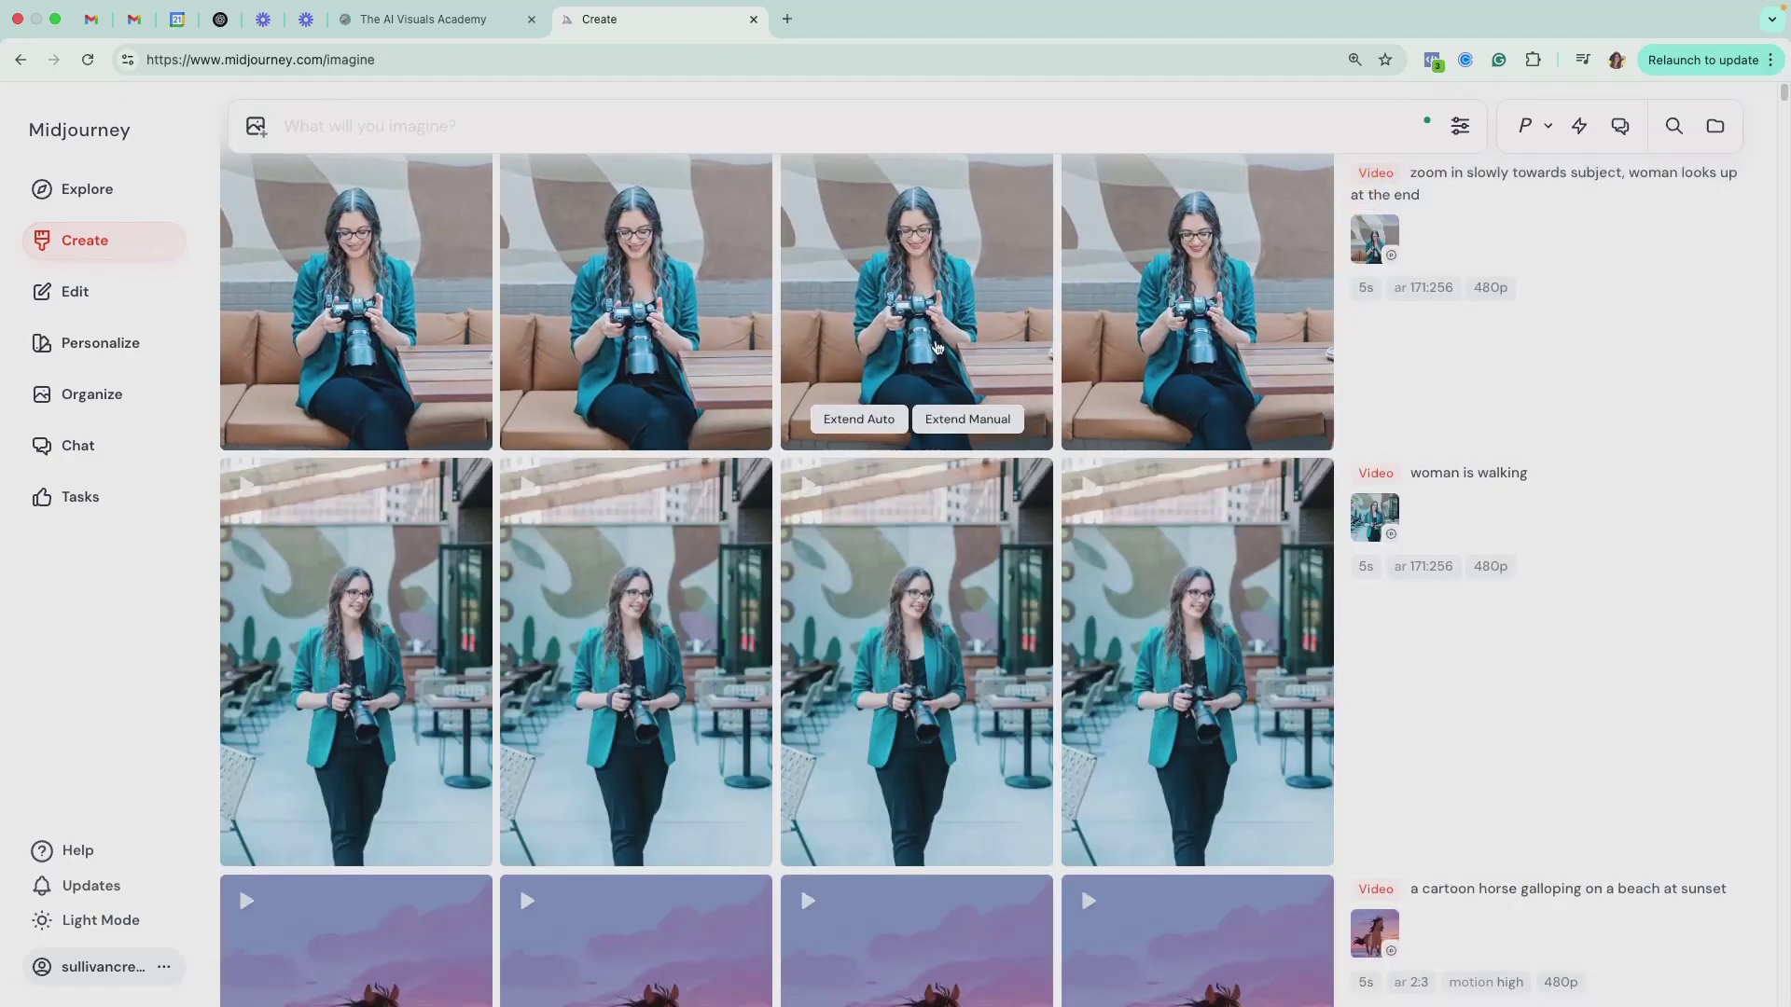
# Review each of the four manual low-motion businesswoman videos, from the last one back to the first.
pyautogui.scroll(-2, 913, 434)
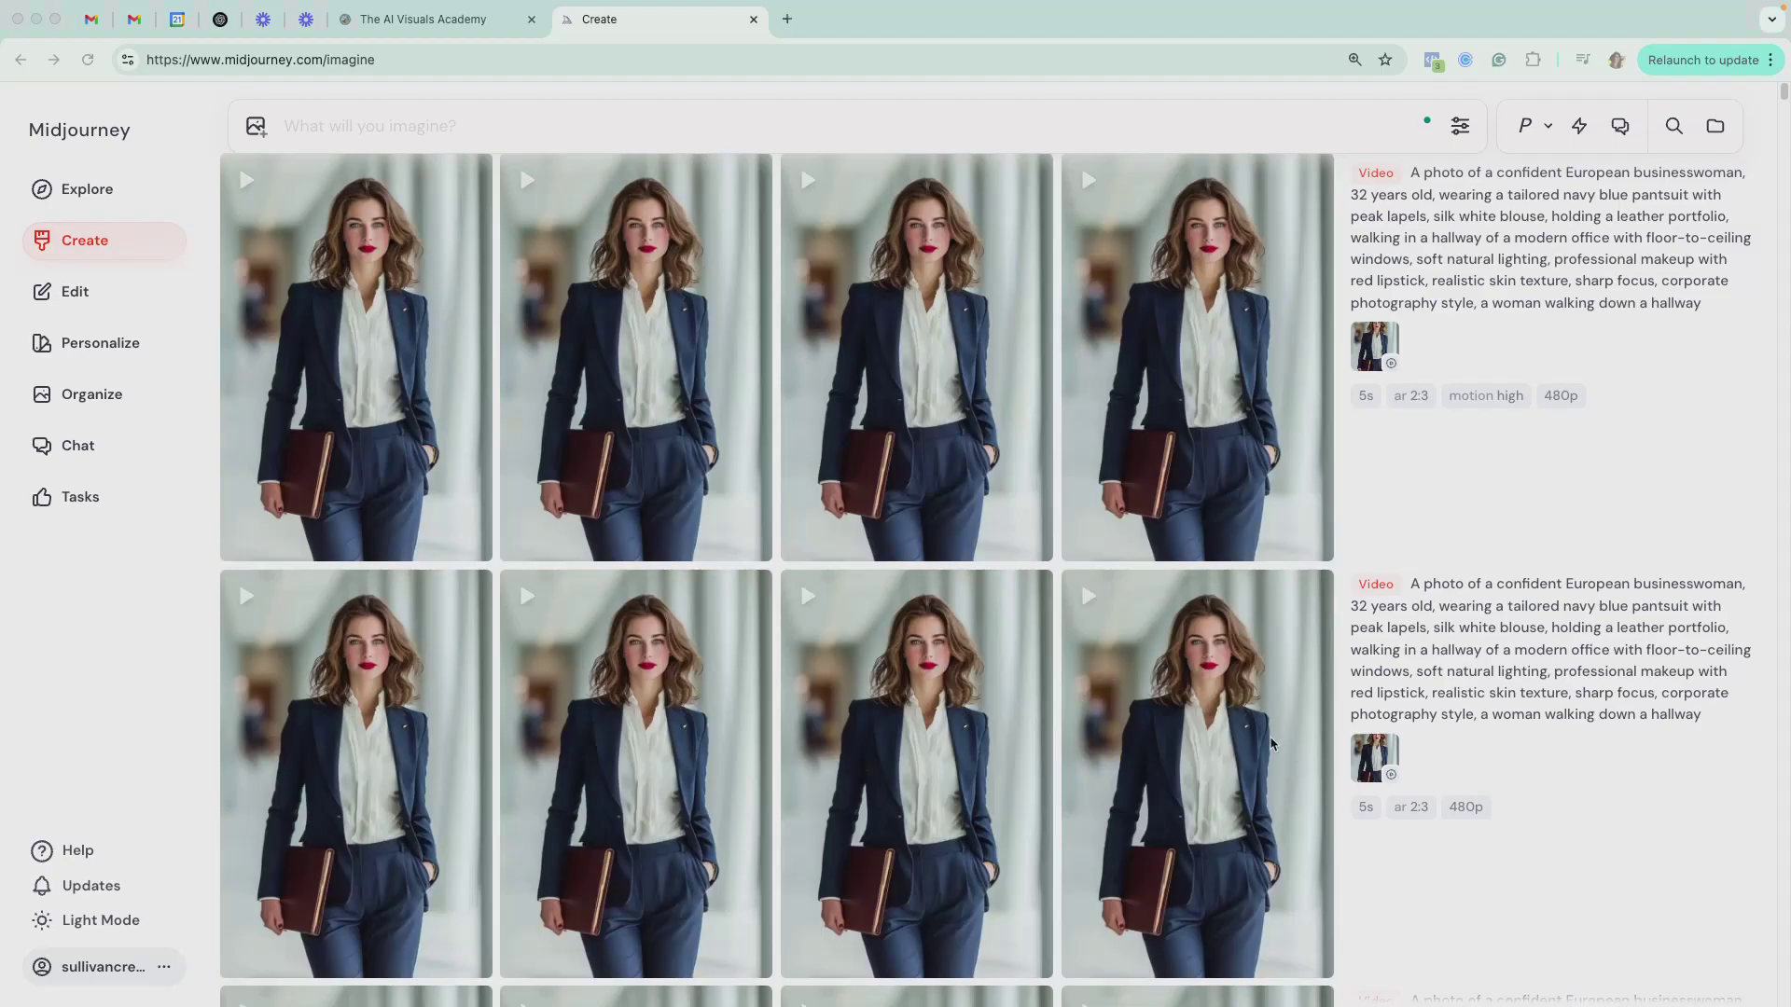
pyautogui.moveTo(1222, 713)
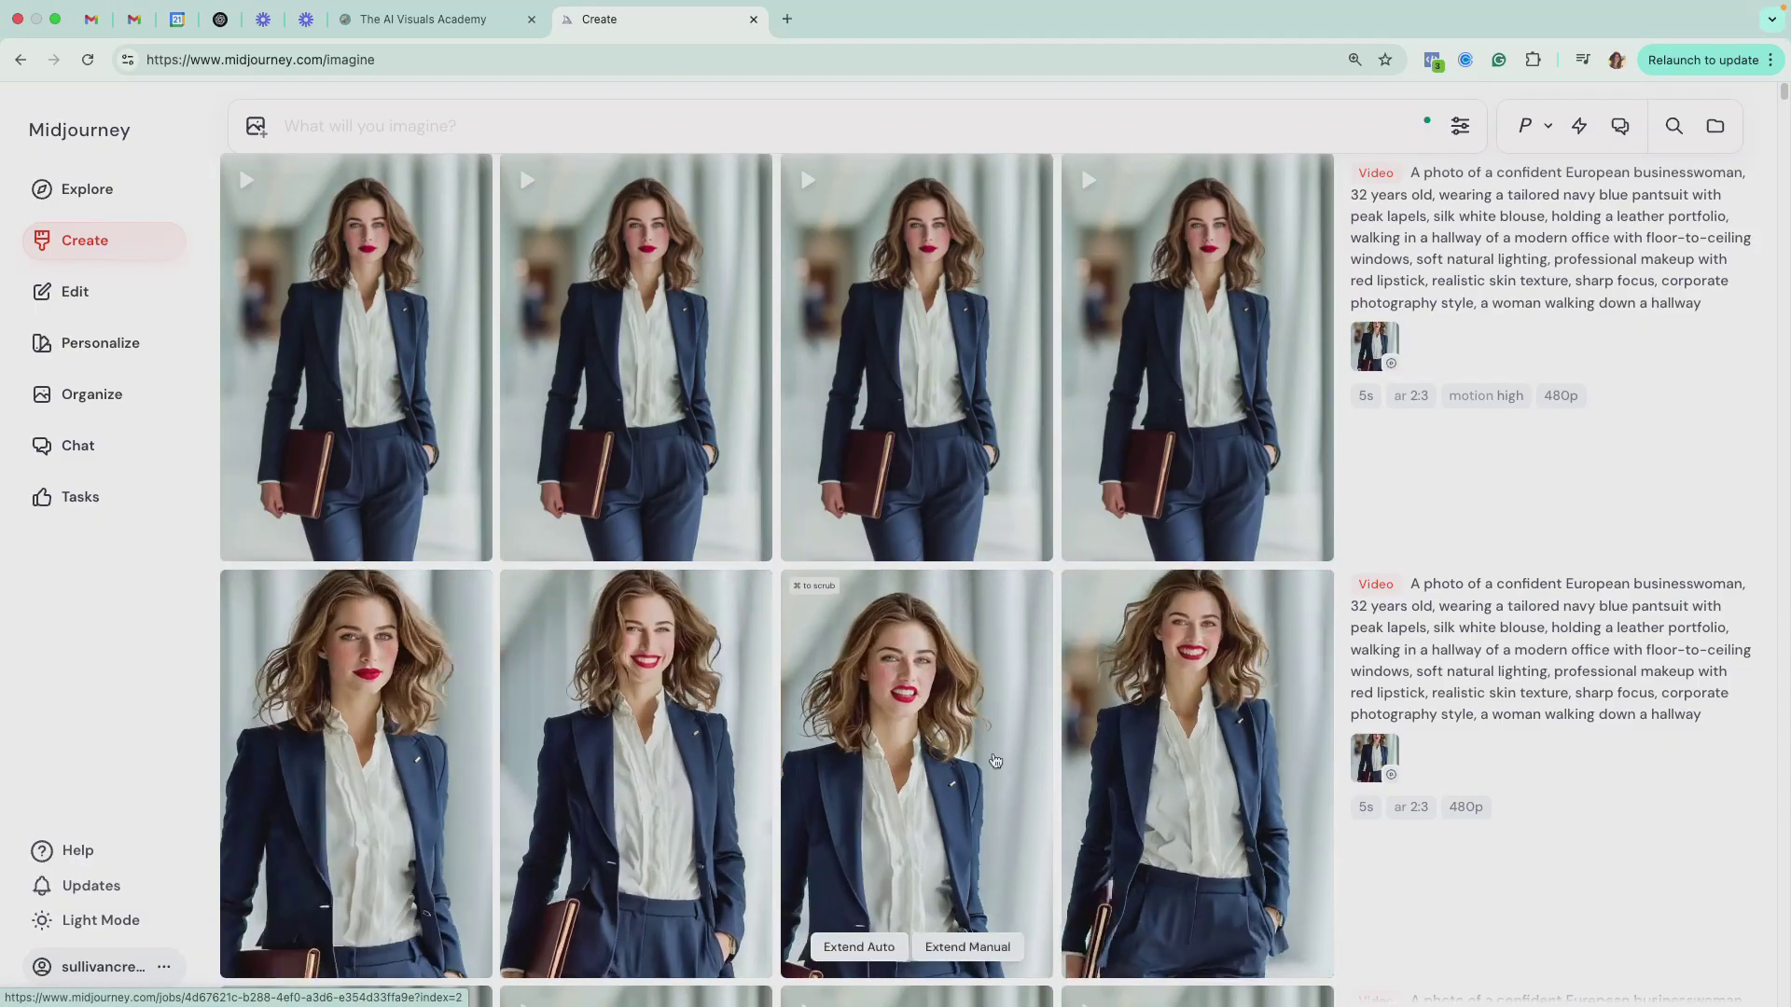
pyautogui.click(1183, 757)
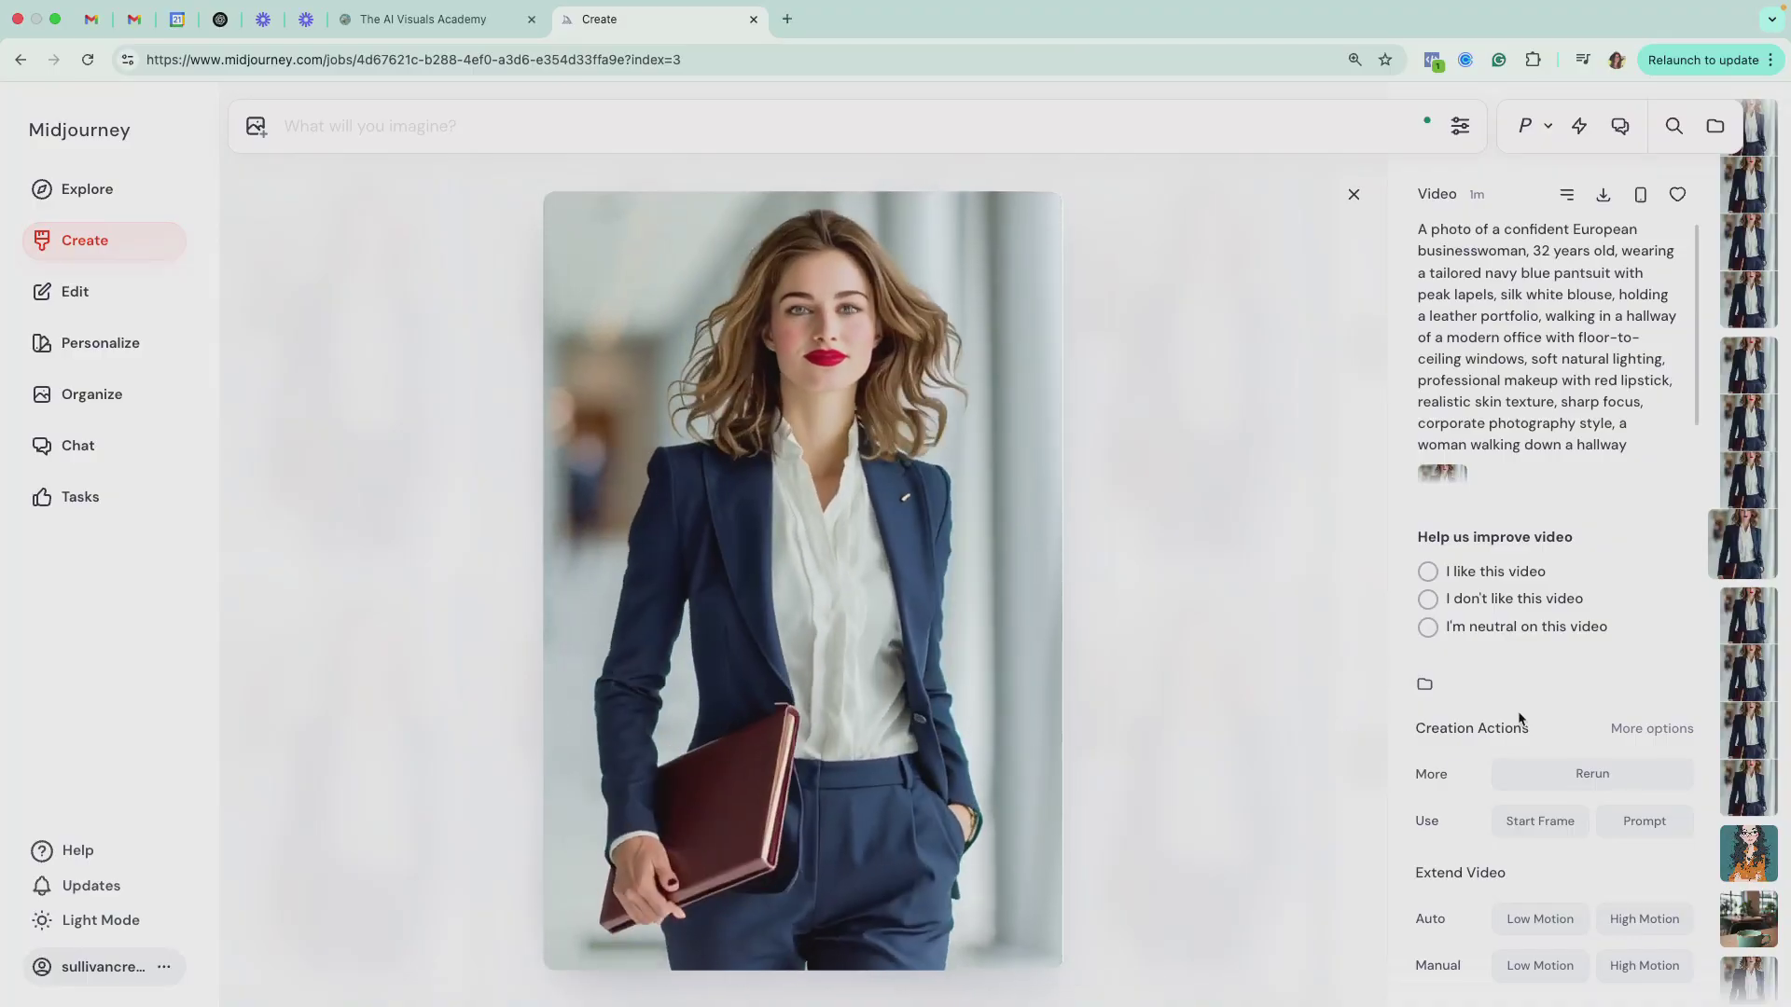
pyautogui.press('Left')
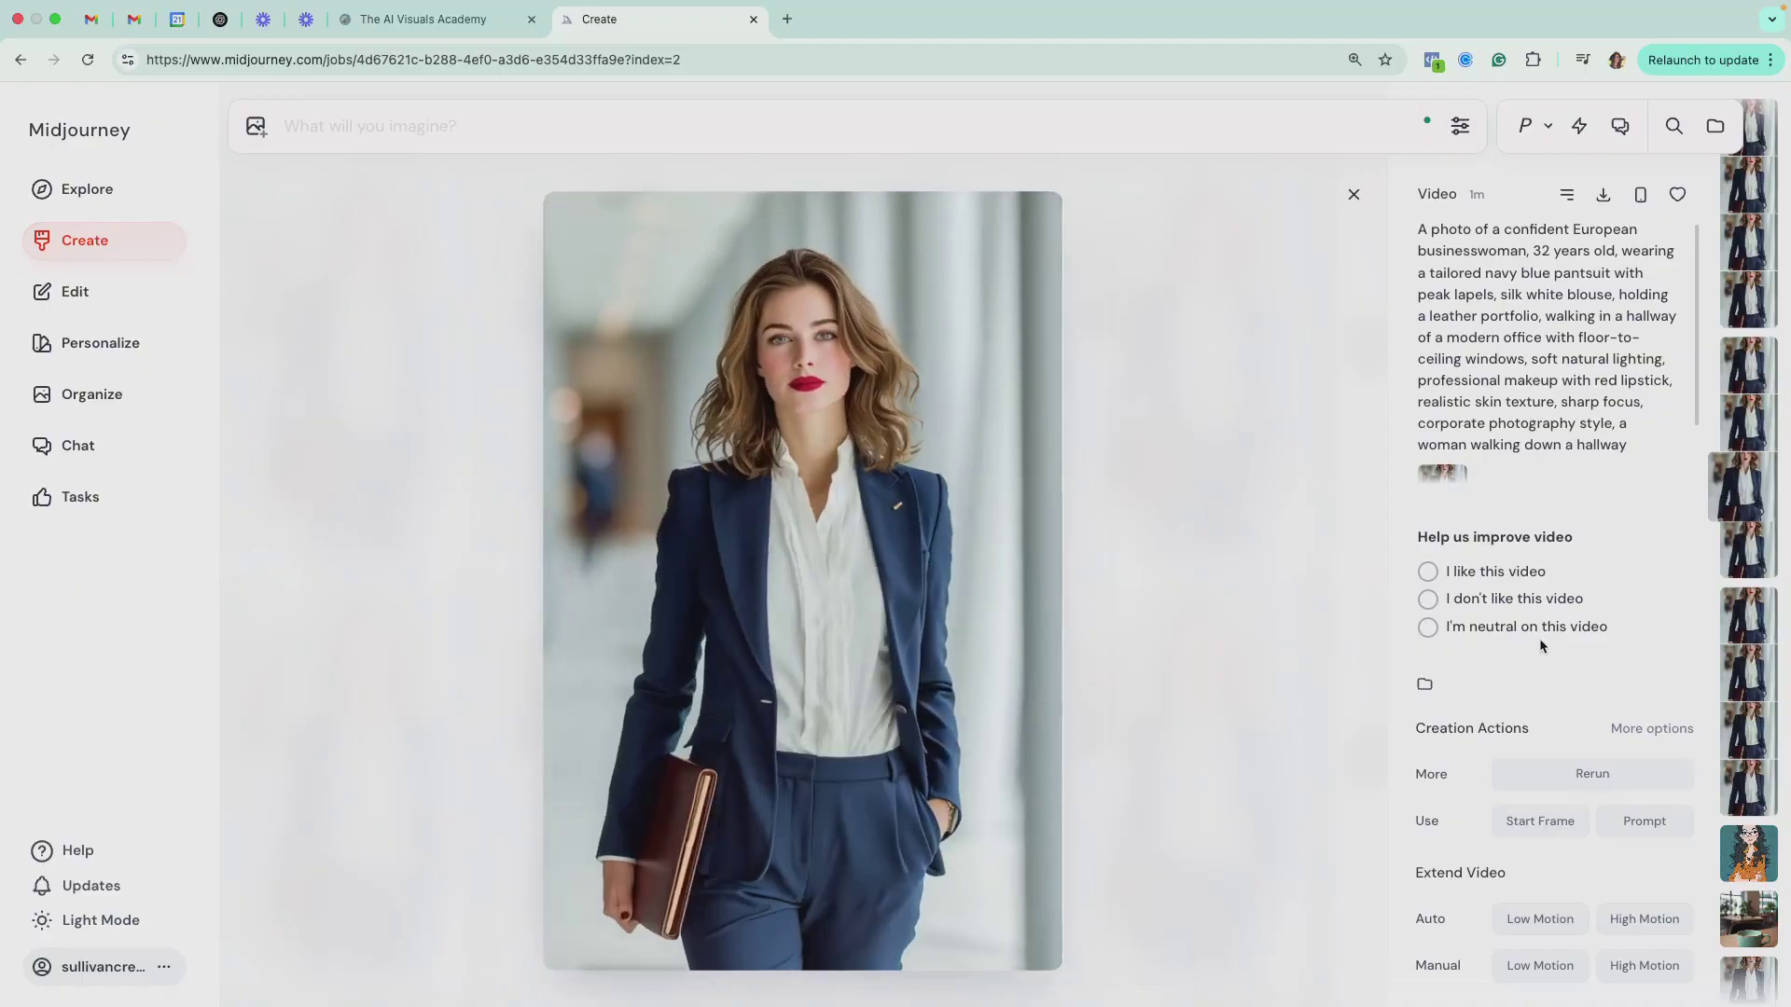
pyautogui.press('Left')
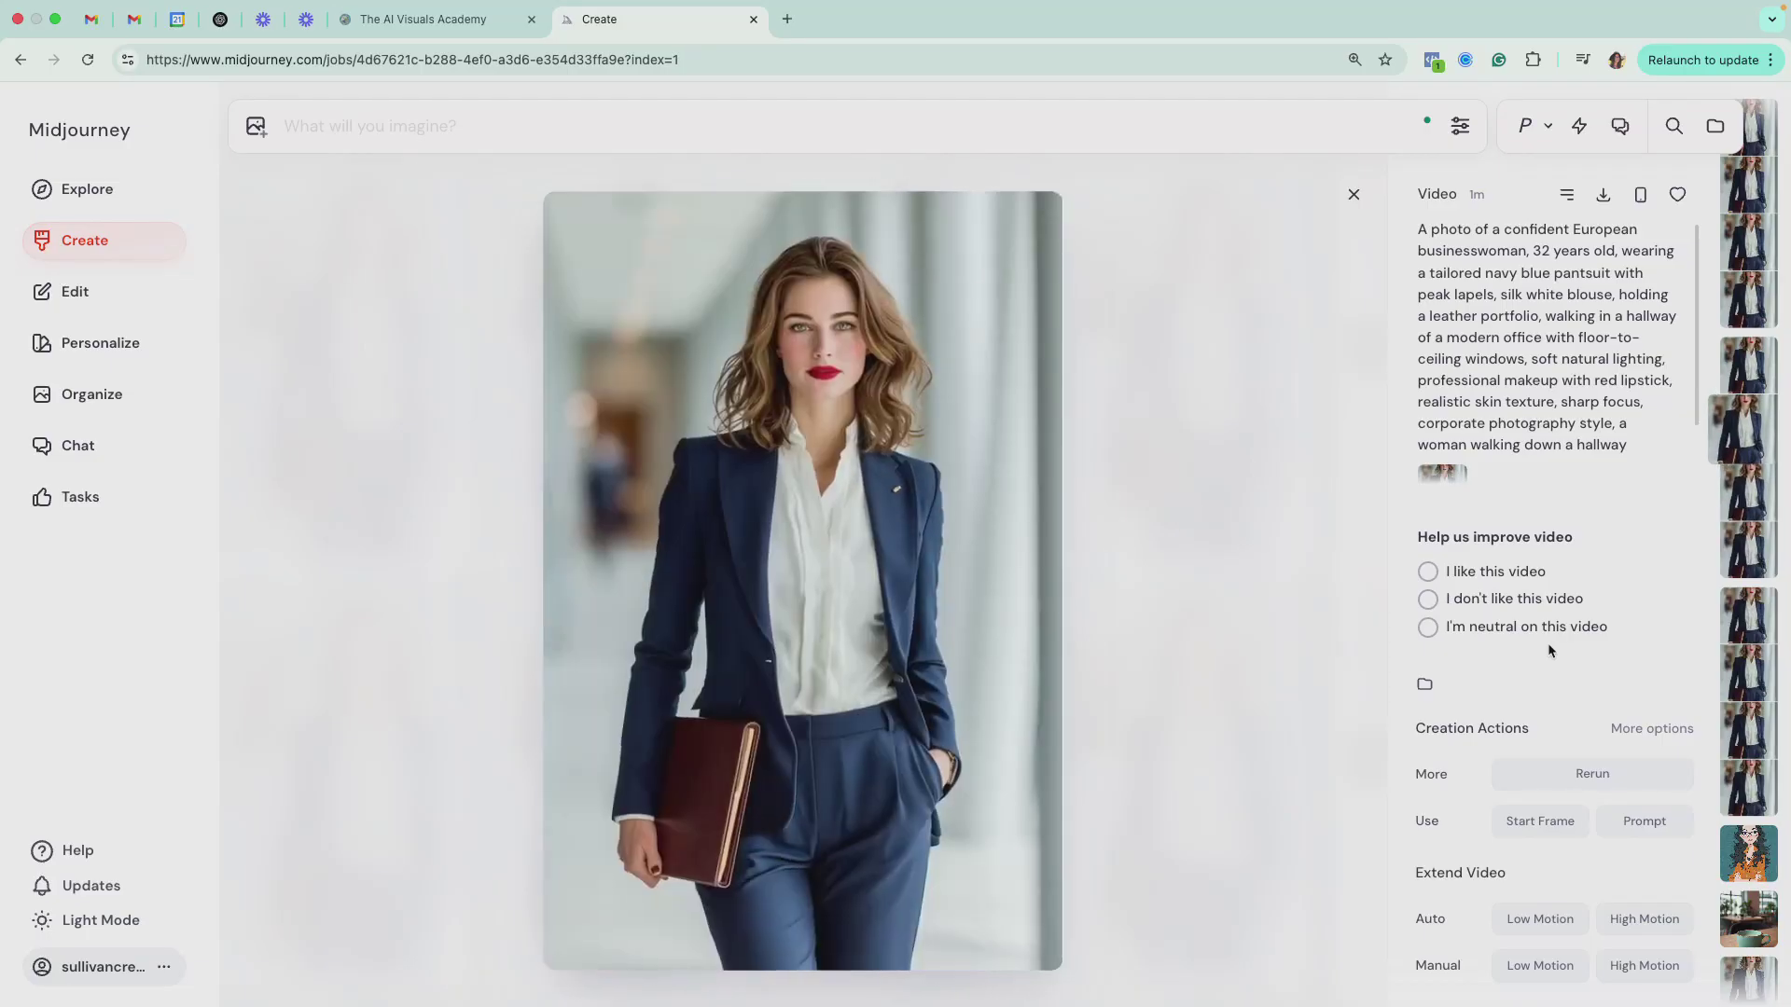
pyautogui.press('Left')
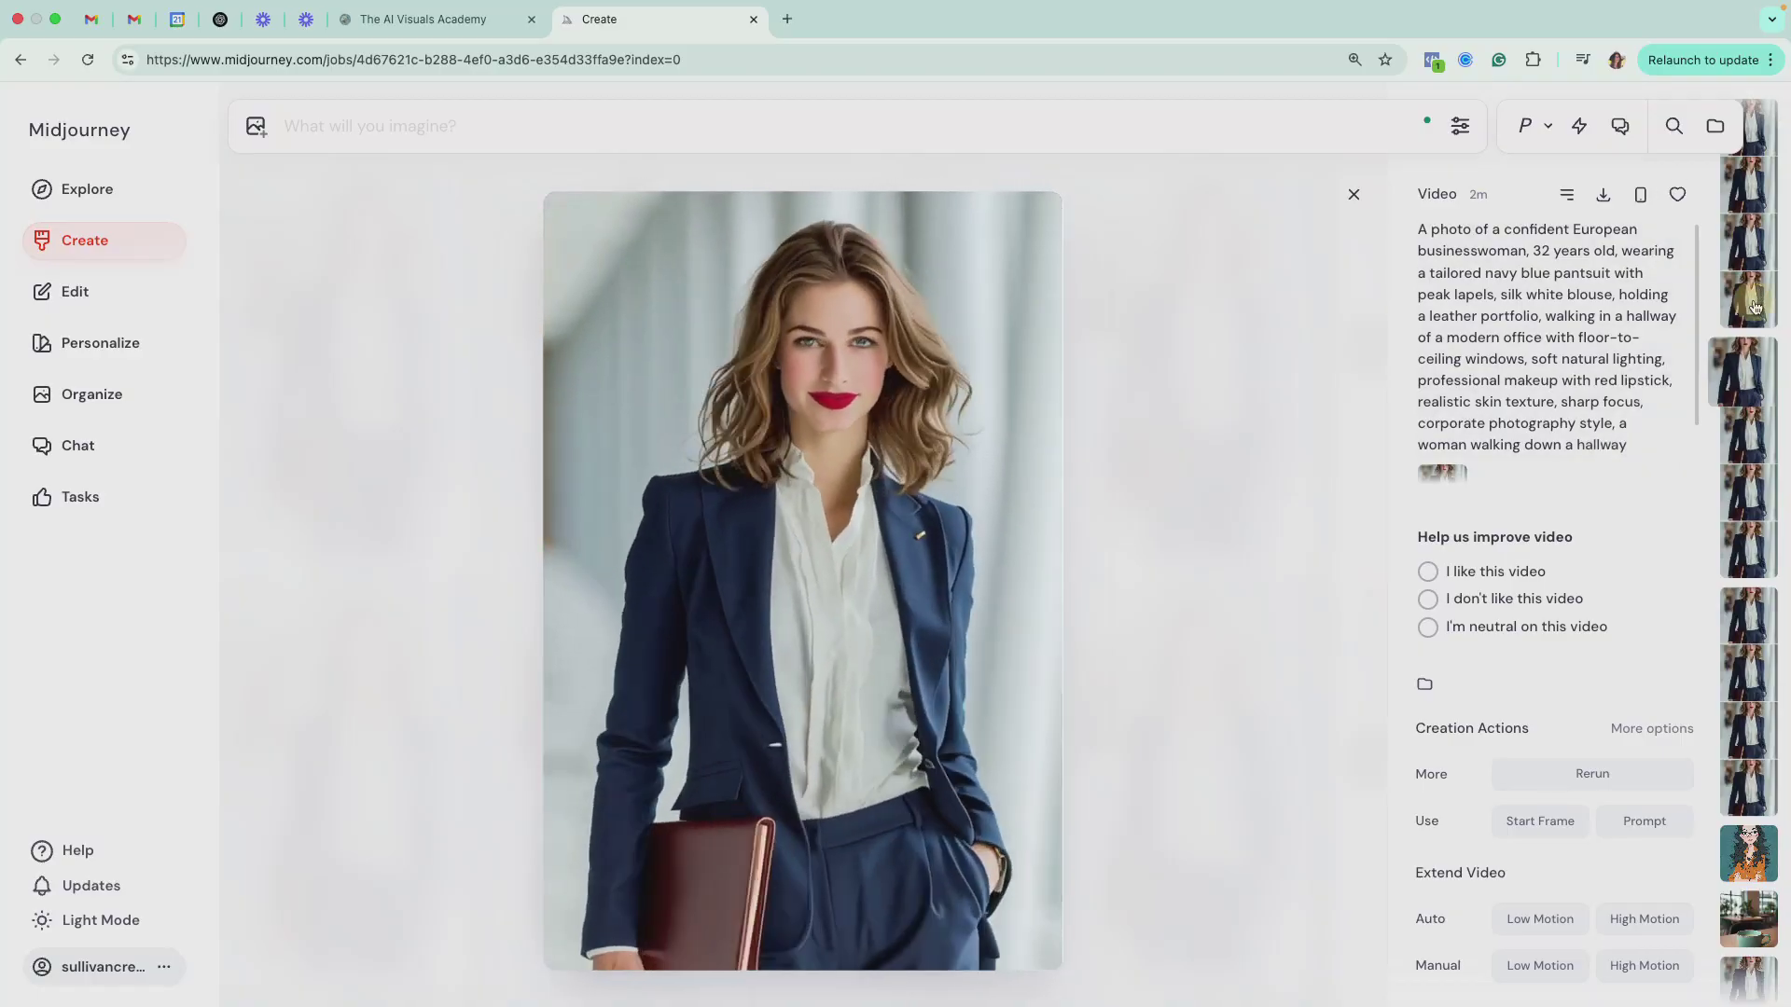
# Compare the manual high-motion videos of the businesswoman and return to the creations feed.
pyautogui.click(1731, 333)
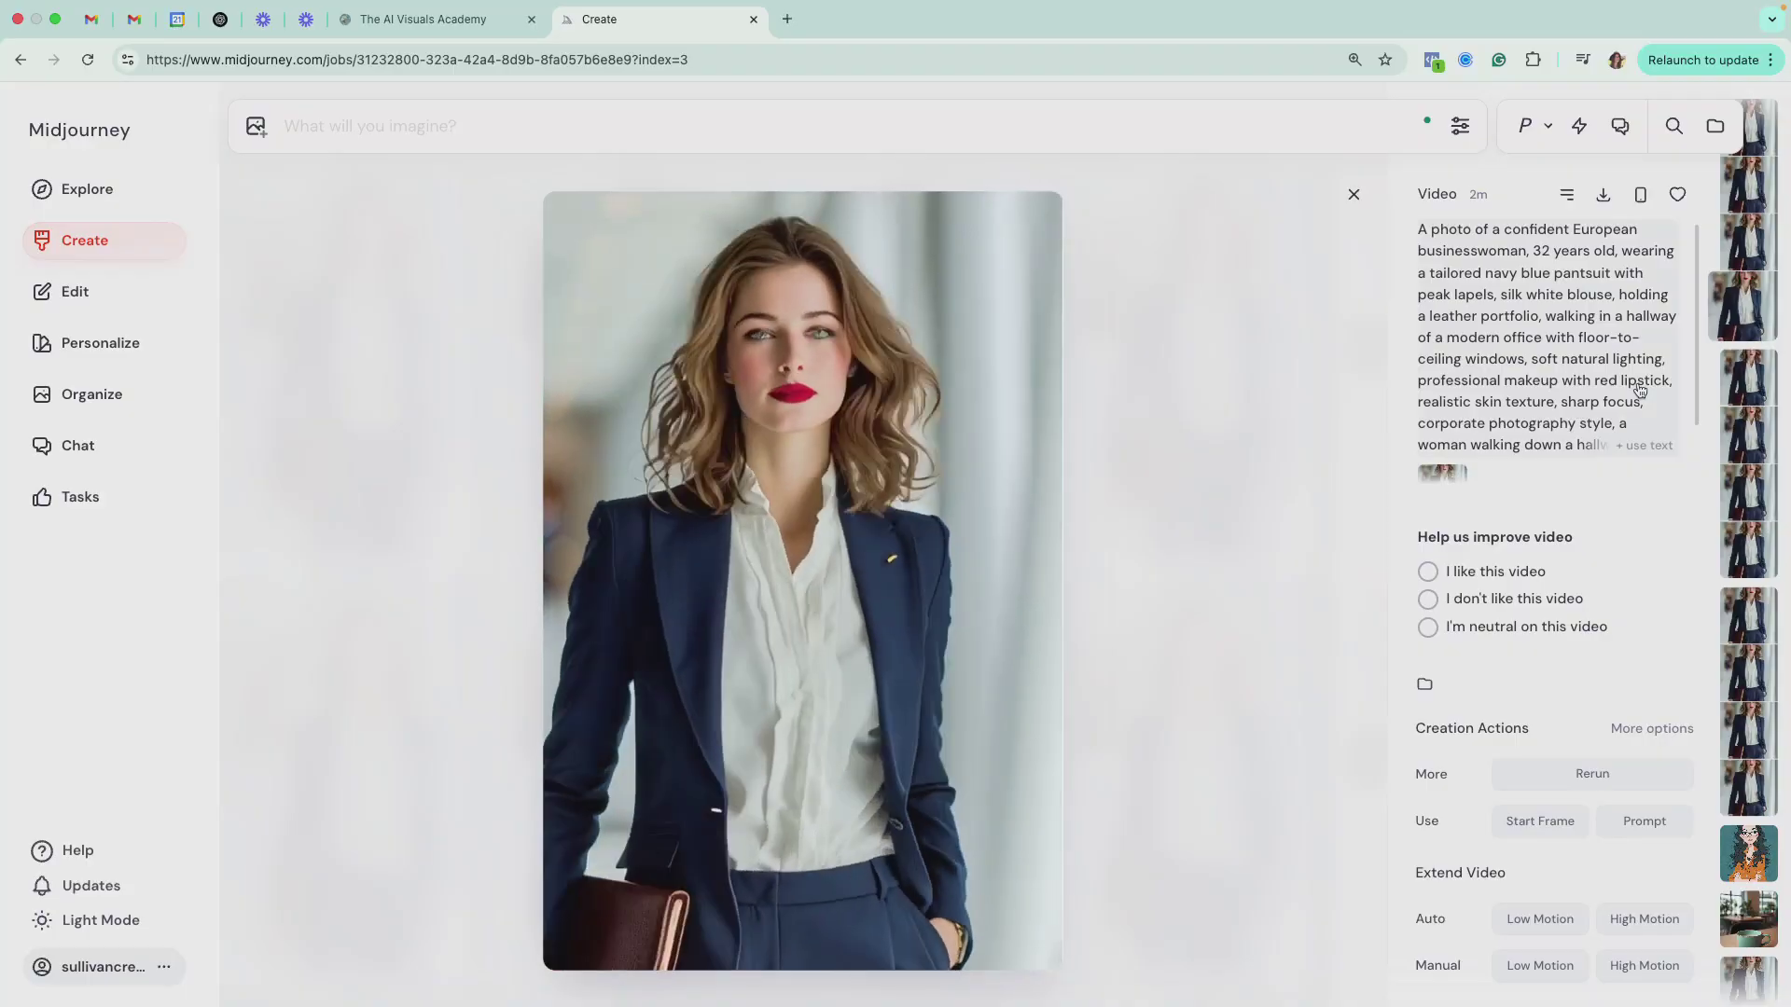
pyautogui.click(1749, 244)
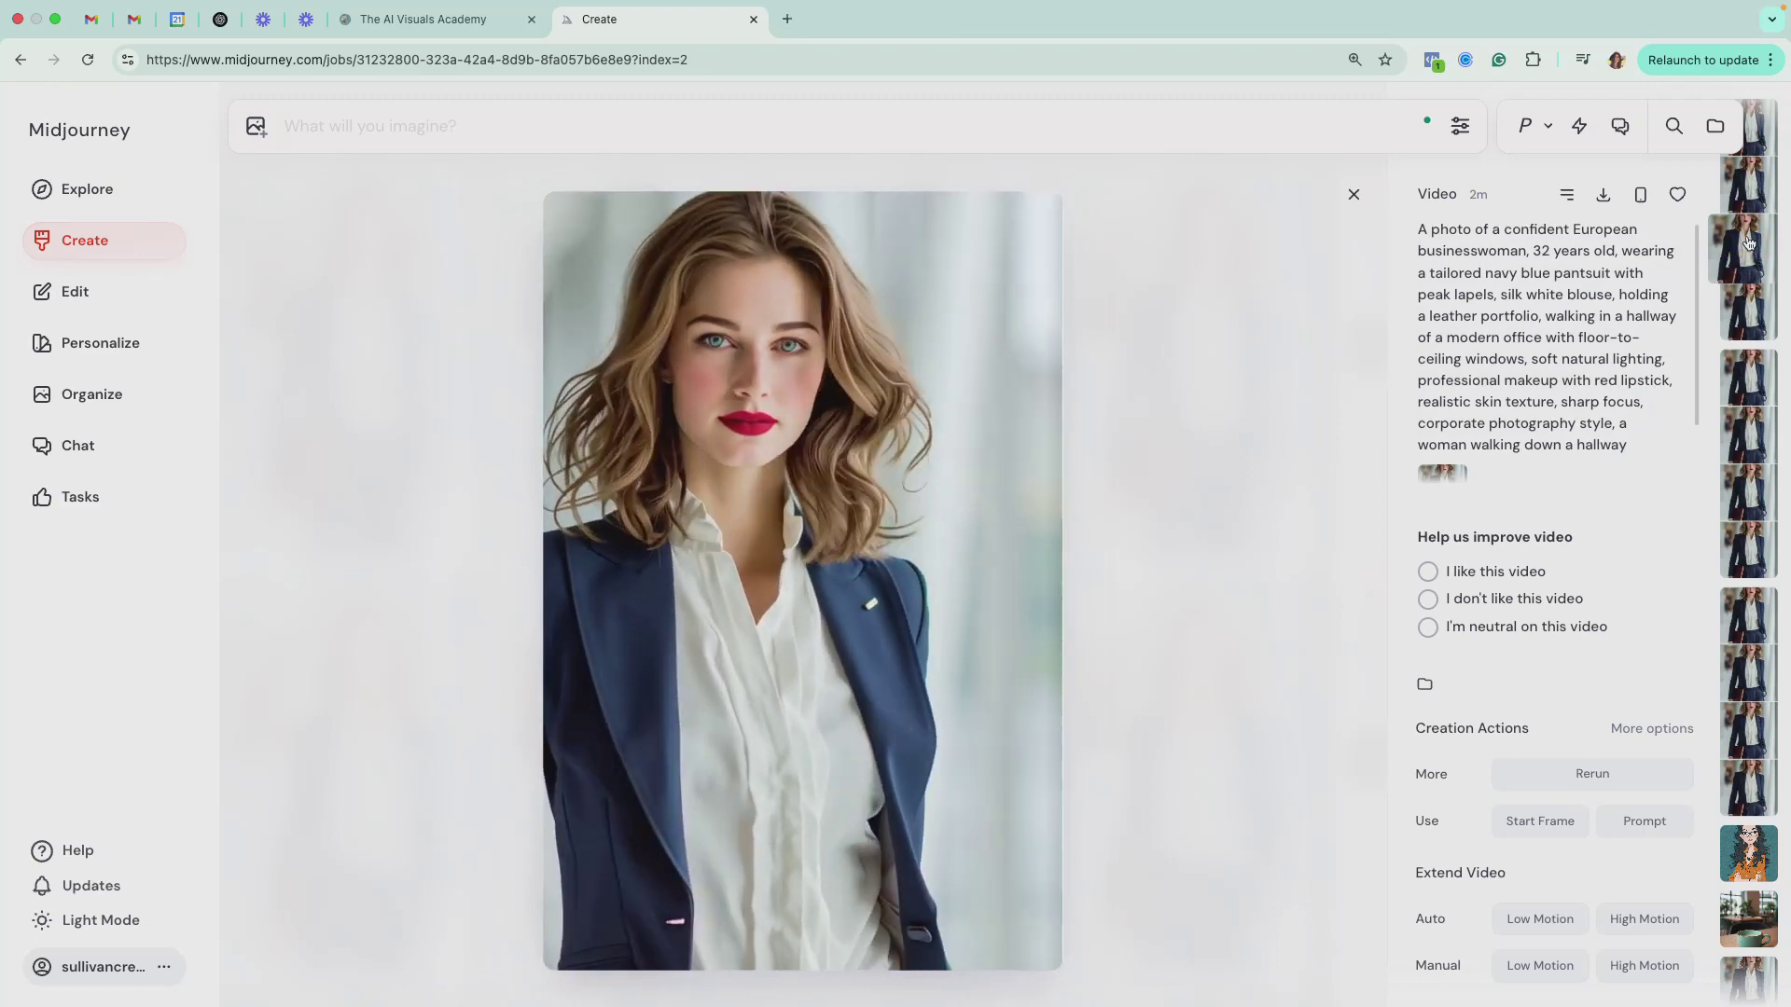
pyautogui.click(1740, 224)
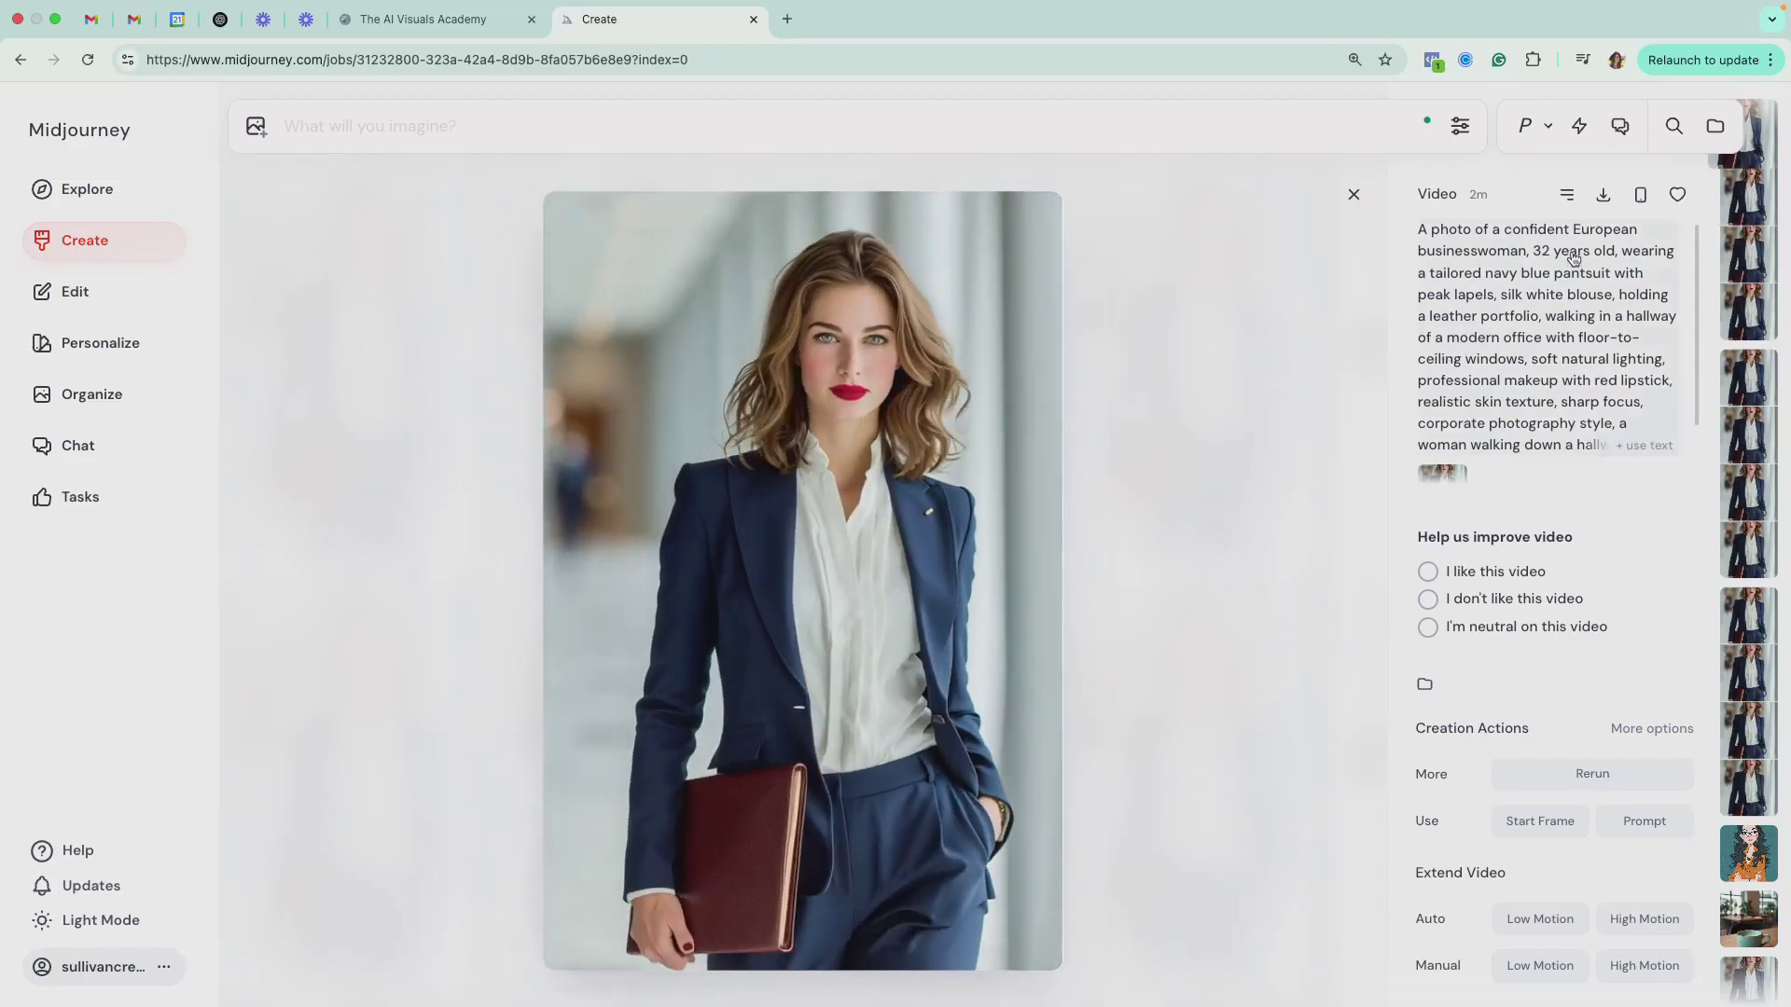
pyautogui.click(1354, 194)
# Submit a manual low-motion animation of the teal teacup image, adding ", tea is steaming" to its prompt, and close the image.
pyautogui.scroll(-10, 1037, 639)
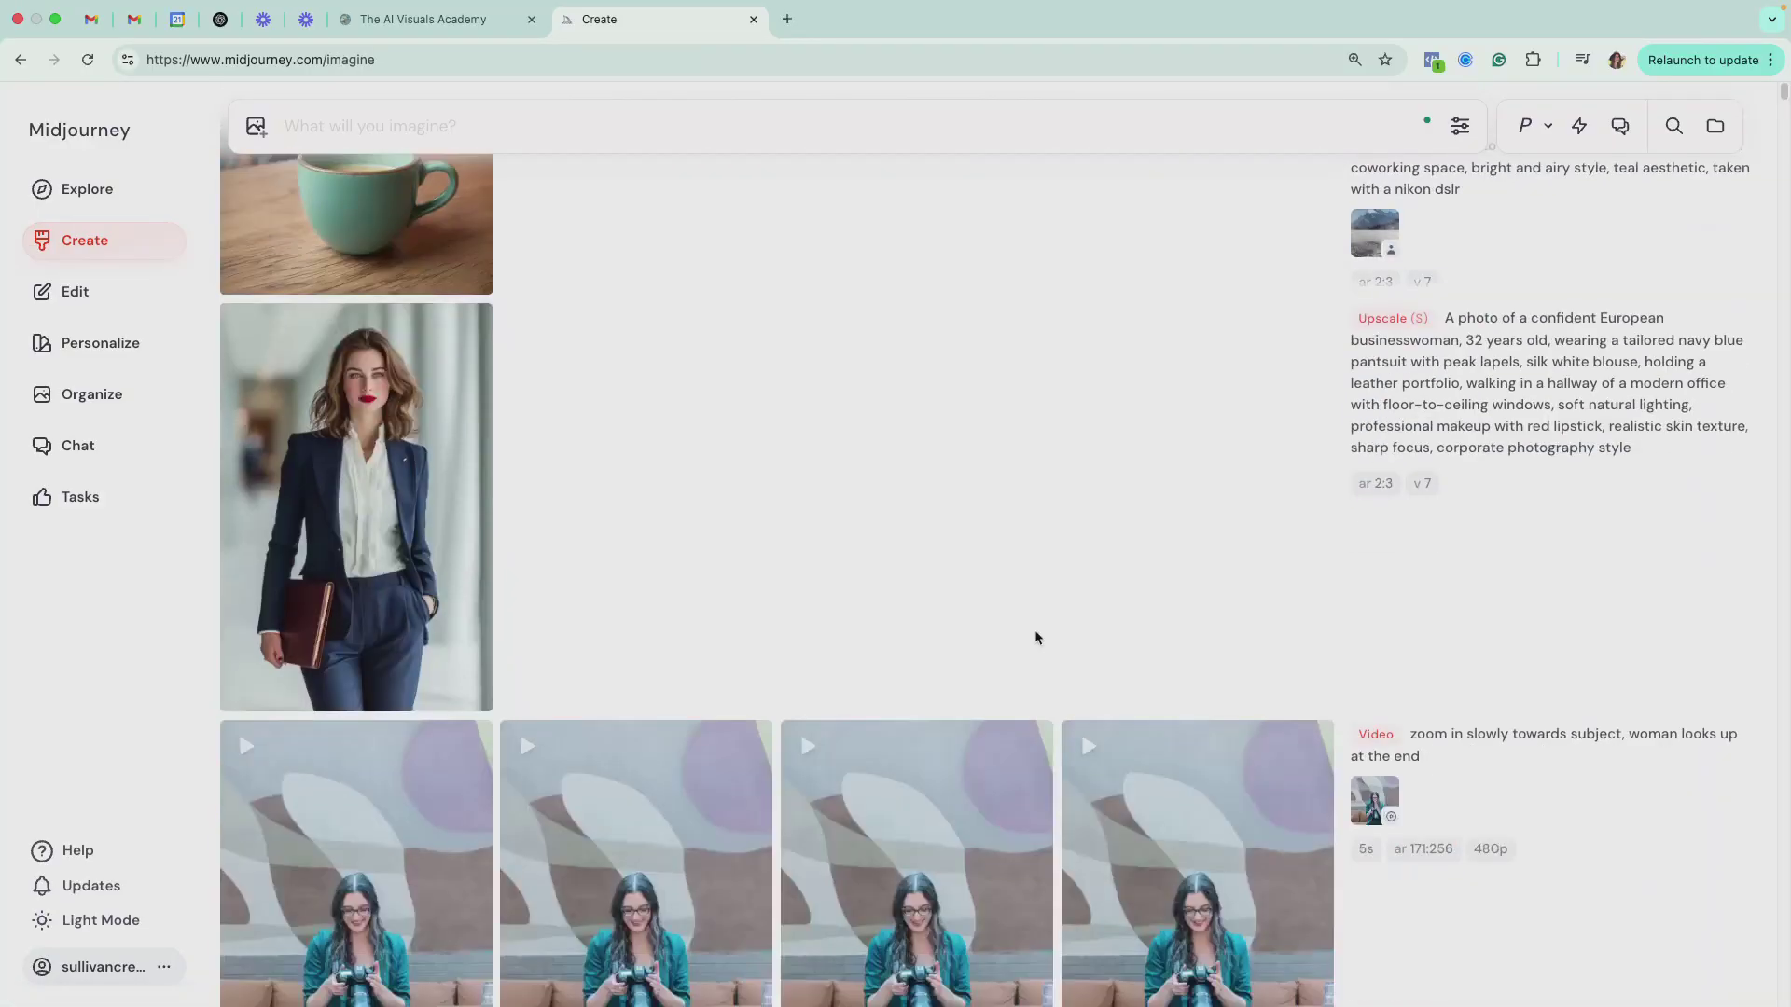
pyautogui.scroll(5, 1039, 640)
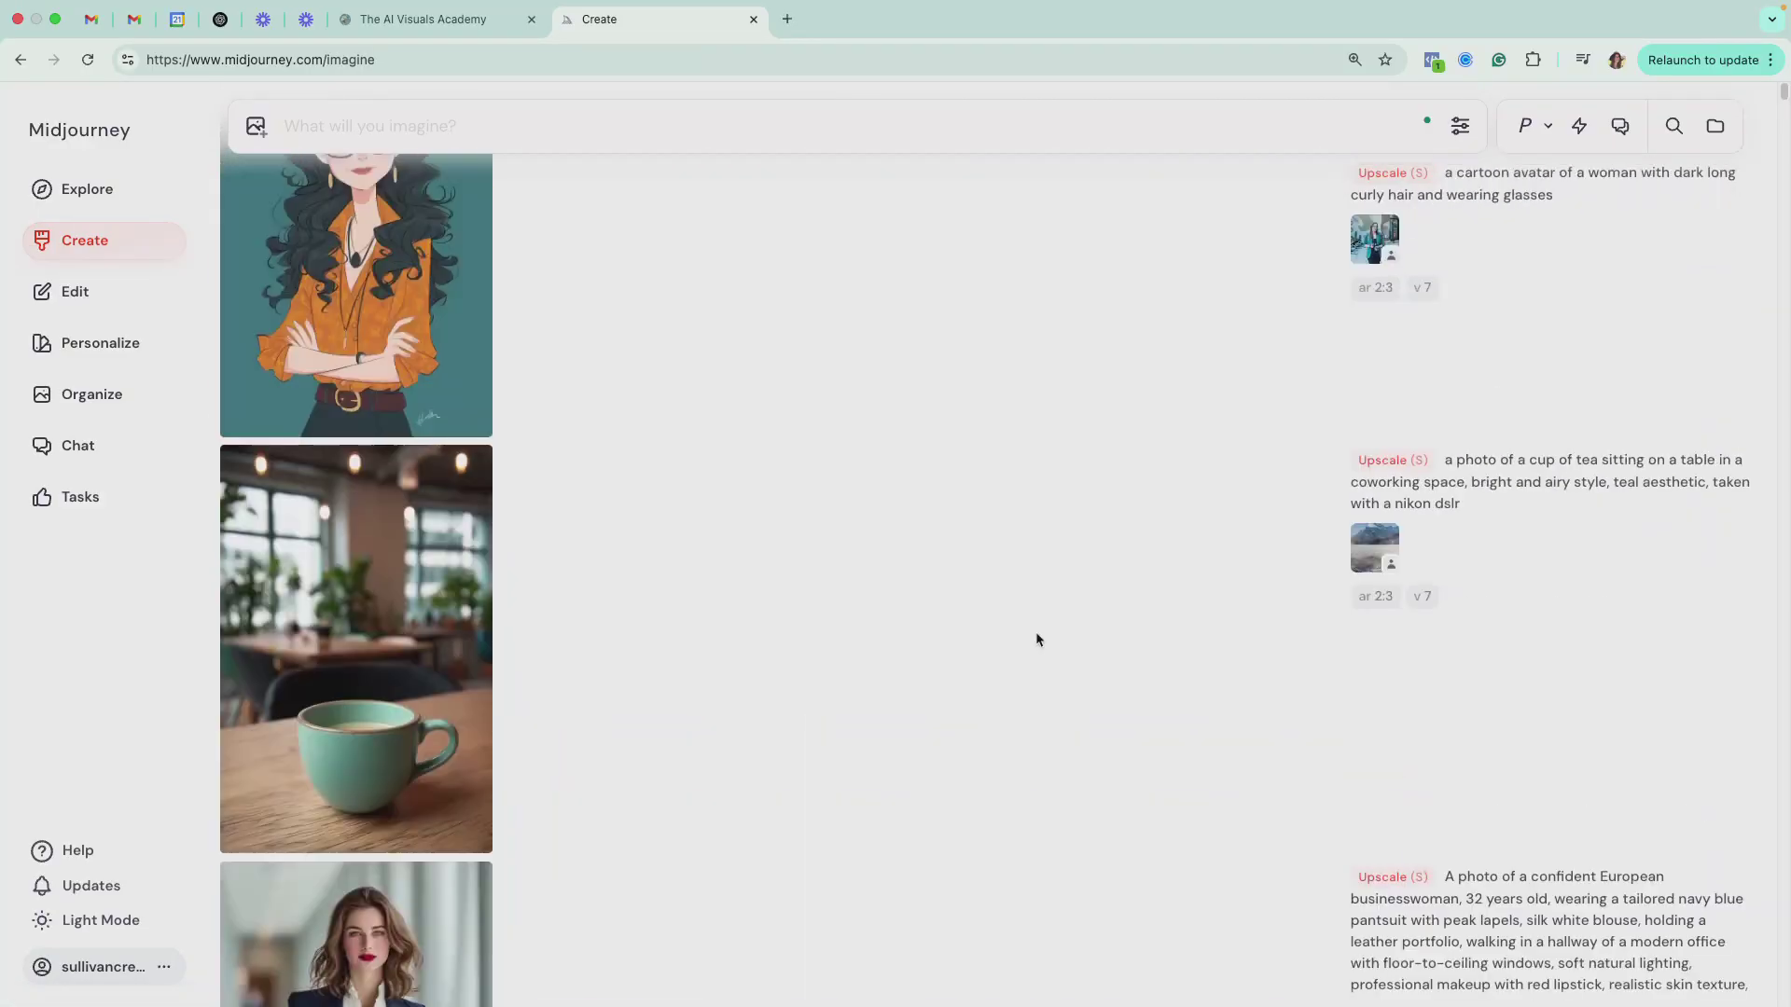
pyautogui.click(390, 644)
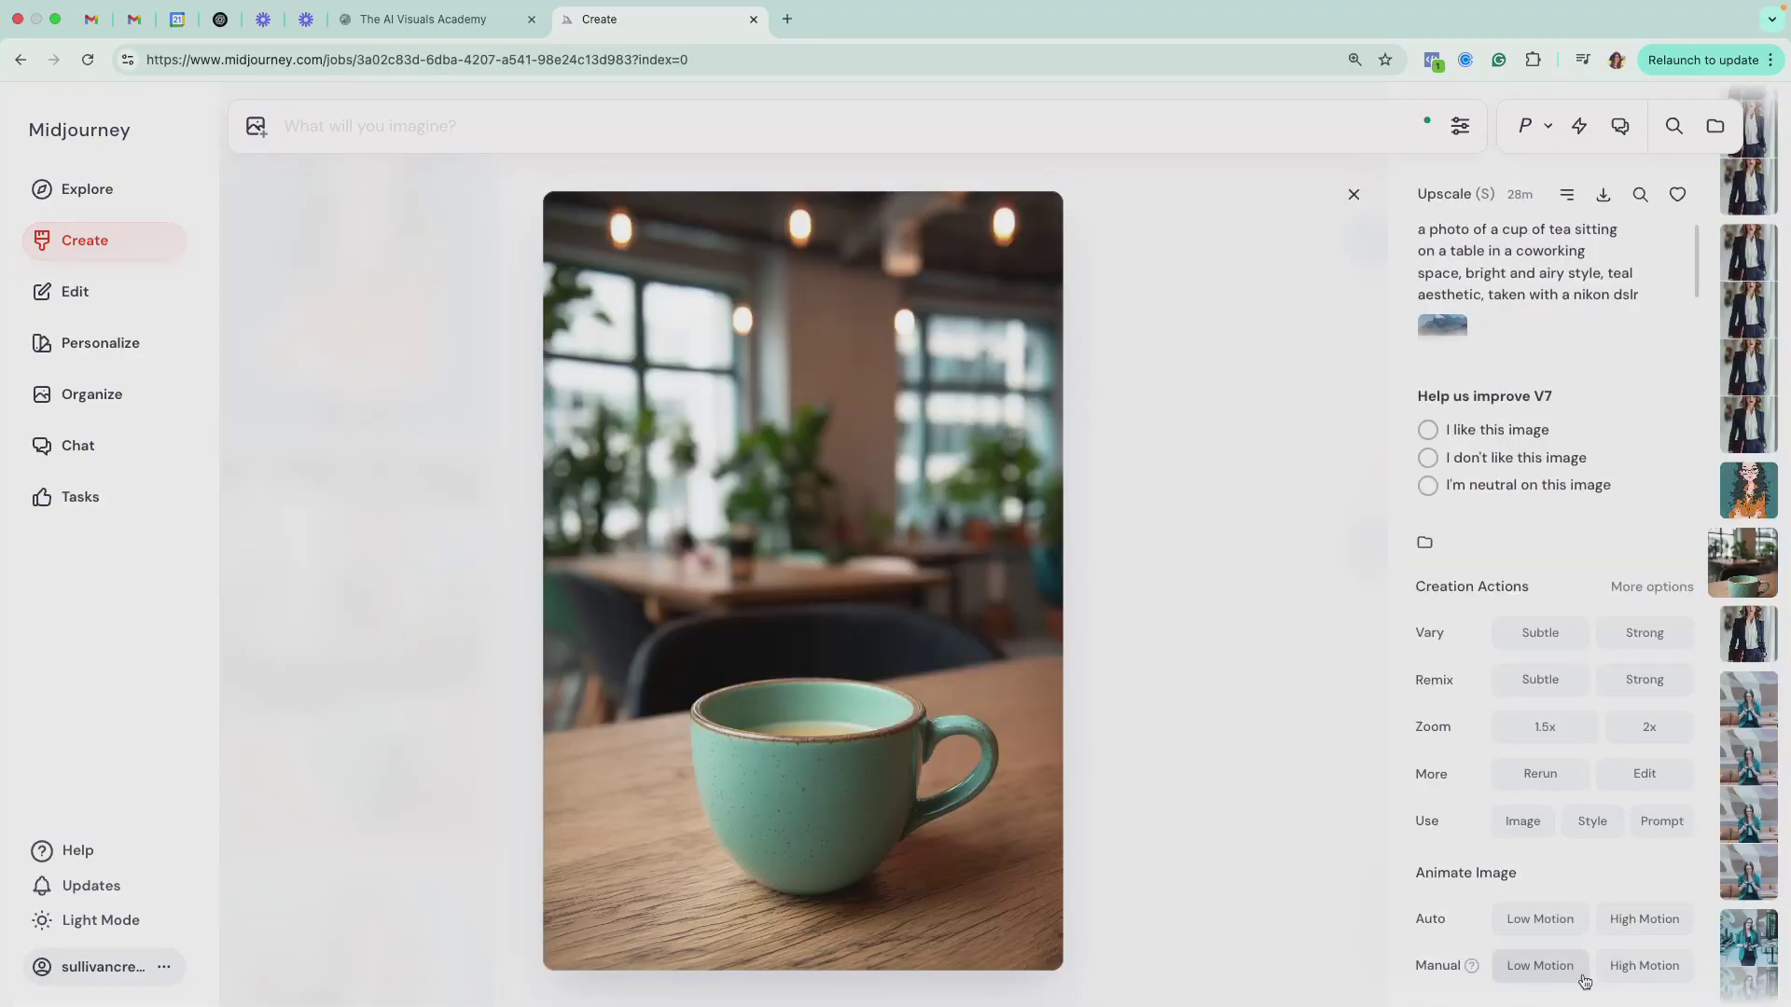
pyautogui.click(1531, 972)
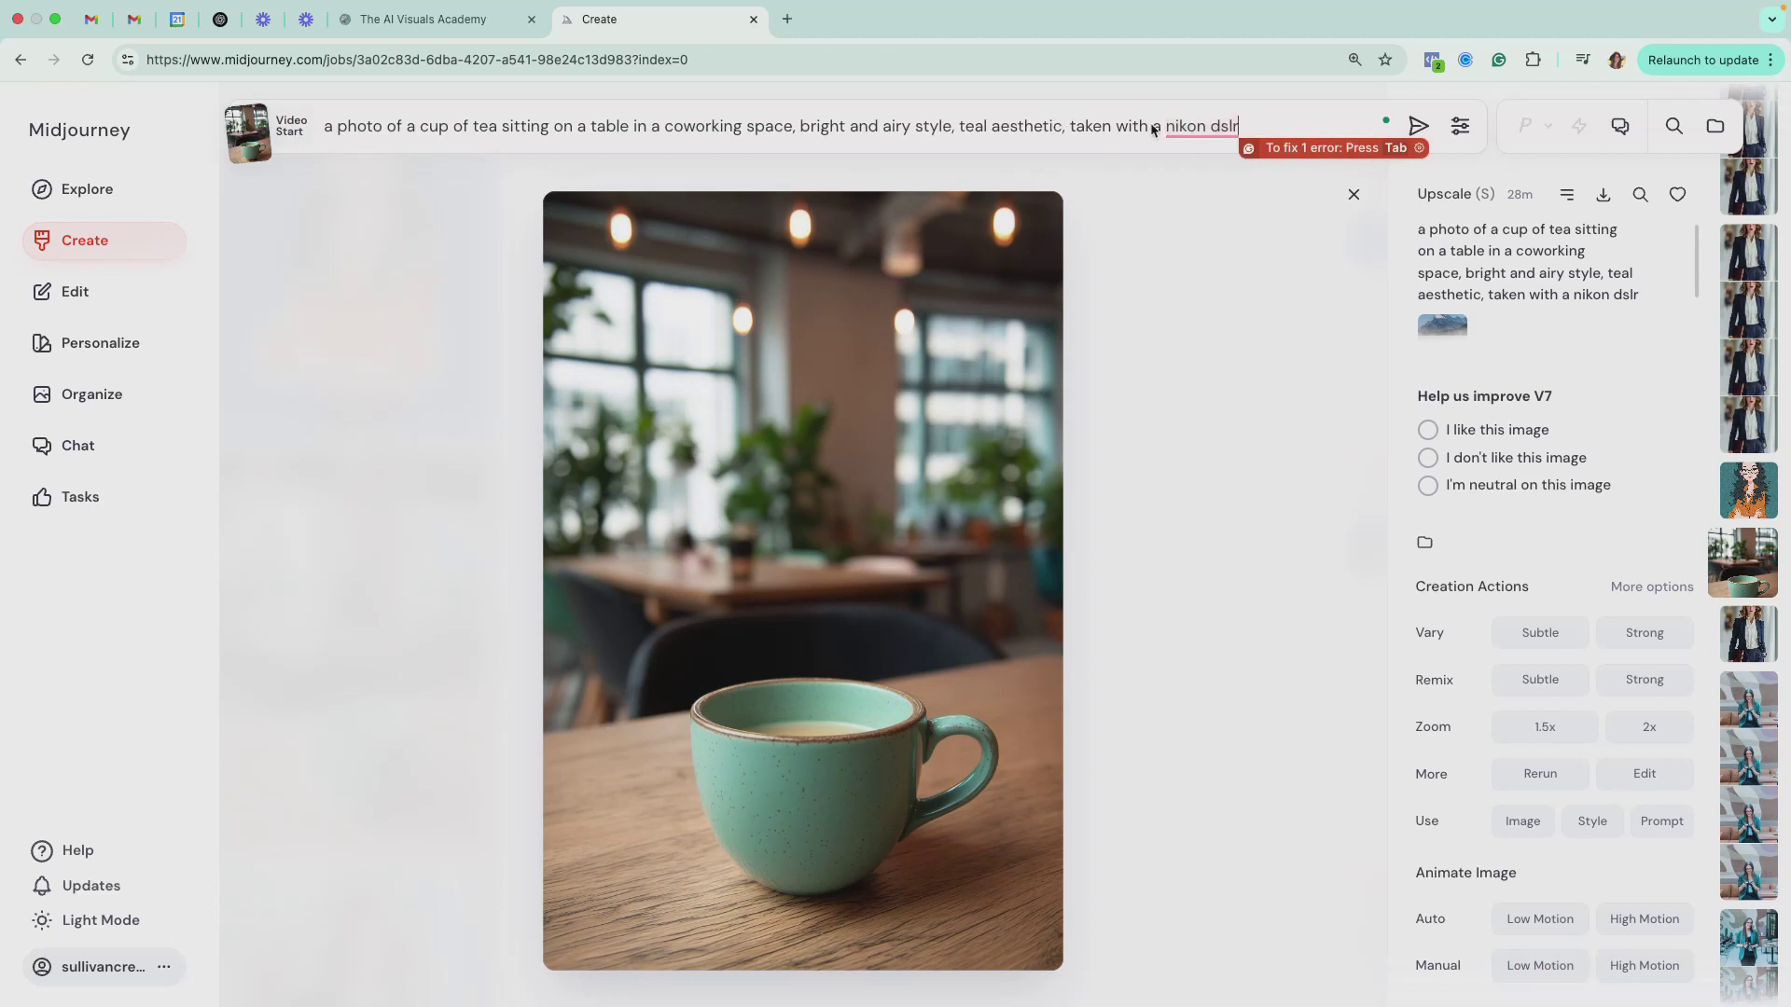
pyautogui.click(1243, 116)
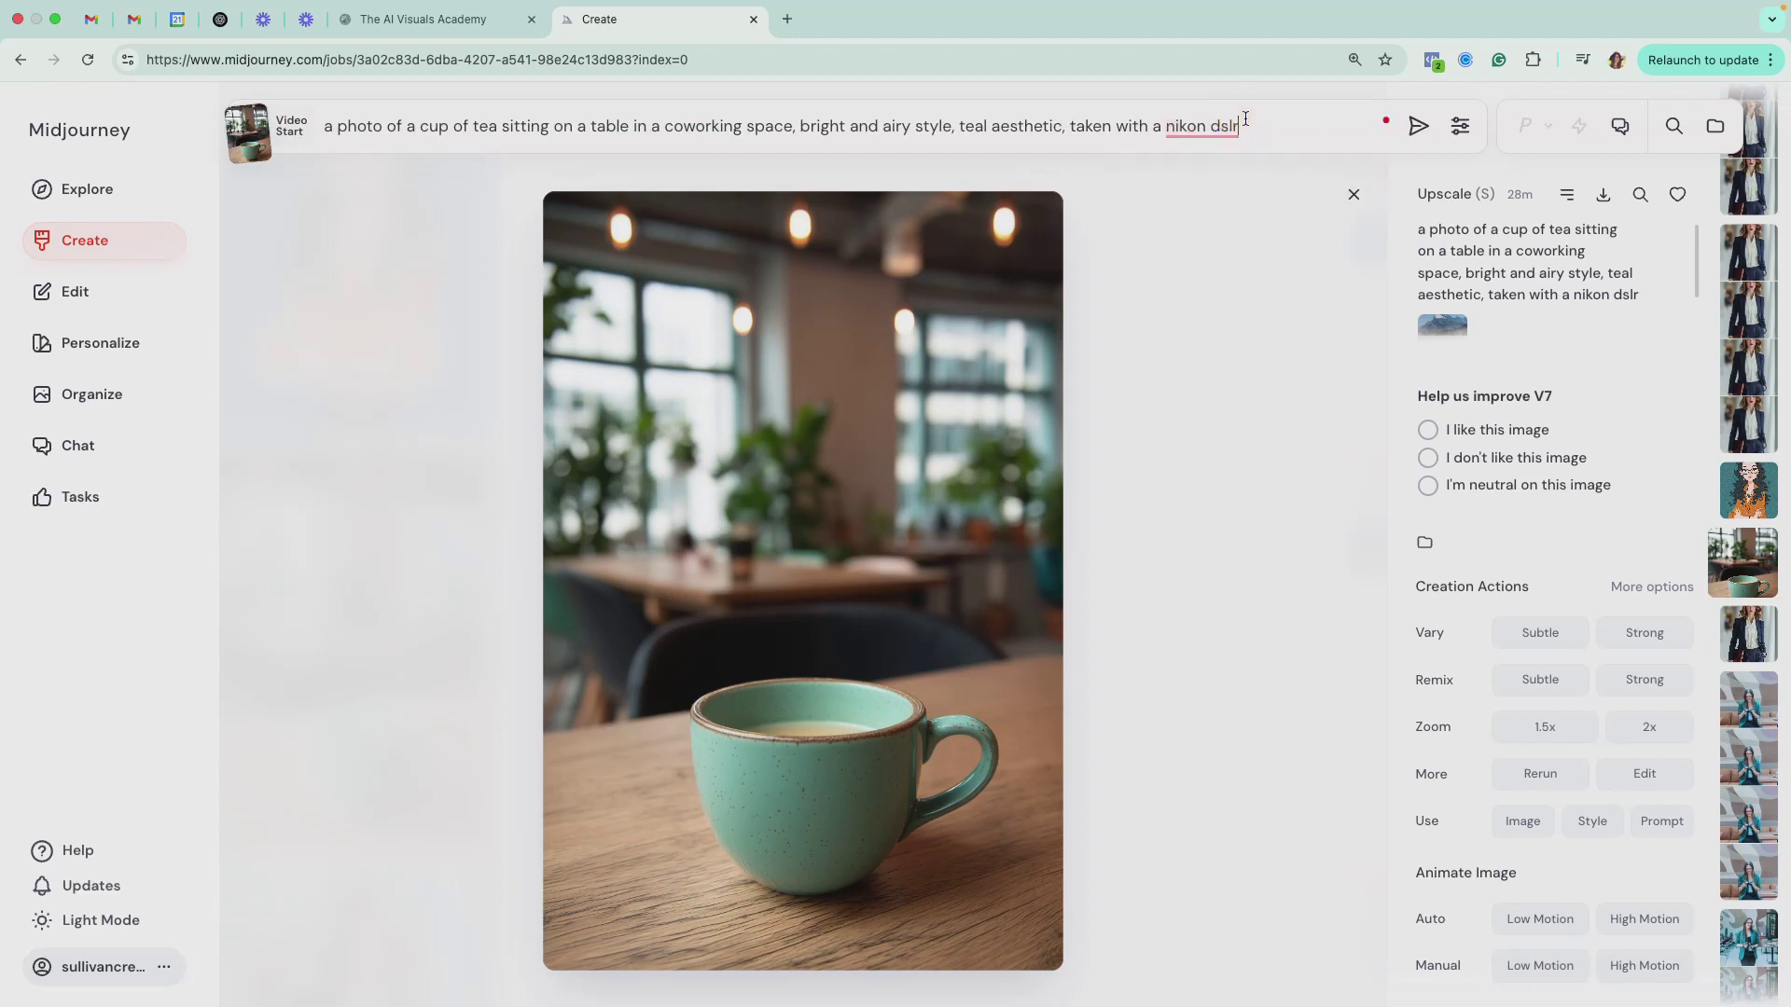
pyautogui.write(', tea is steaming')
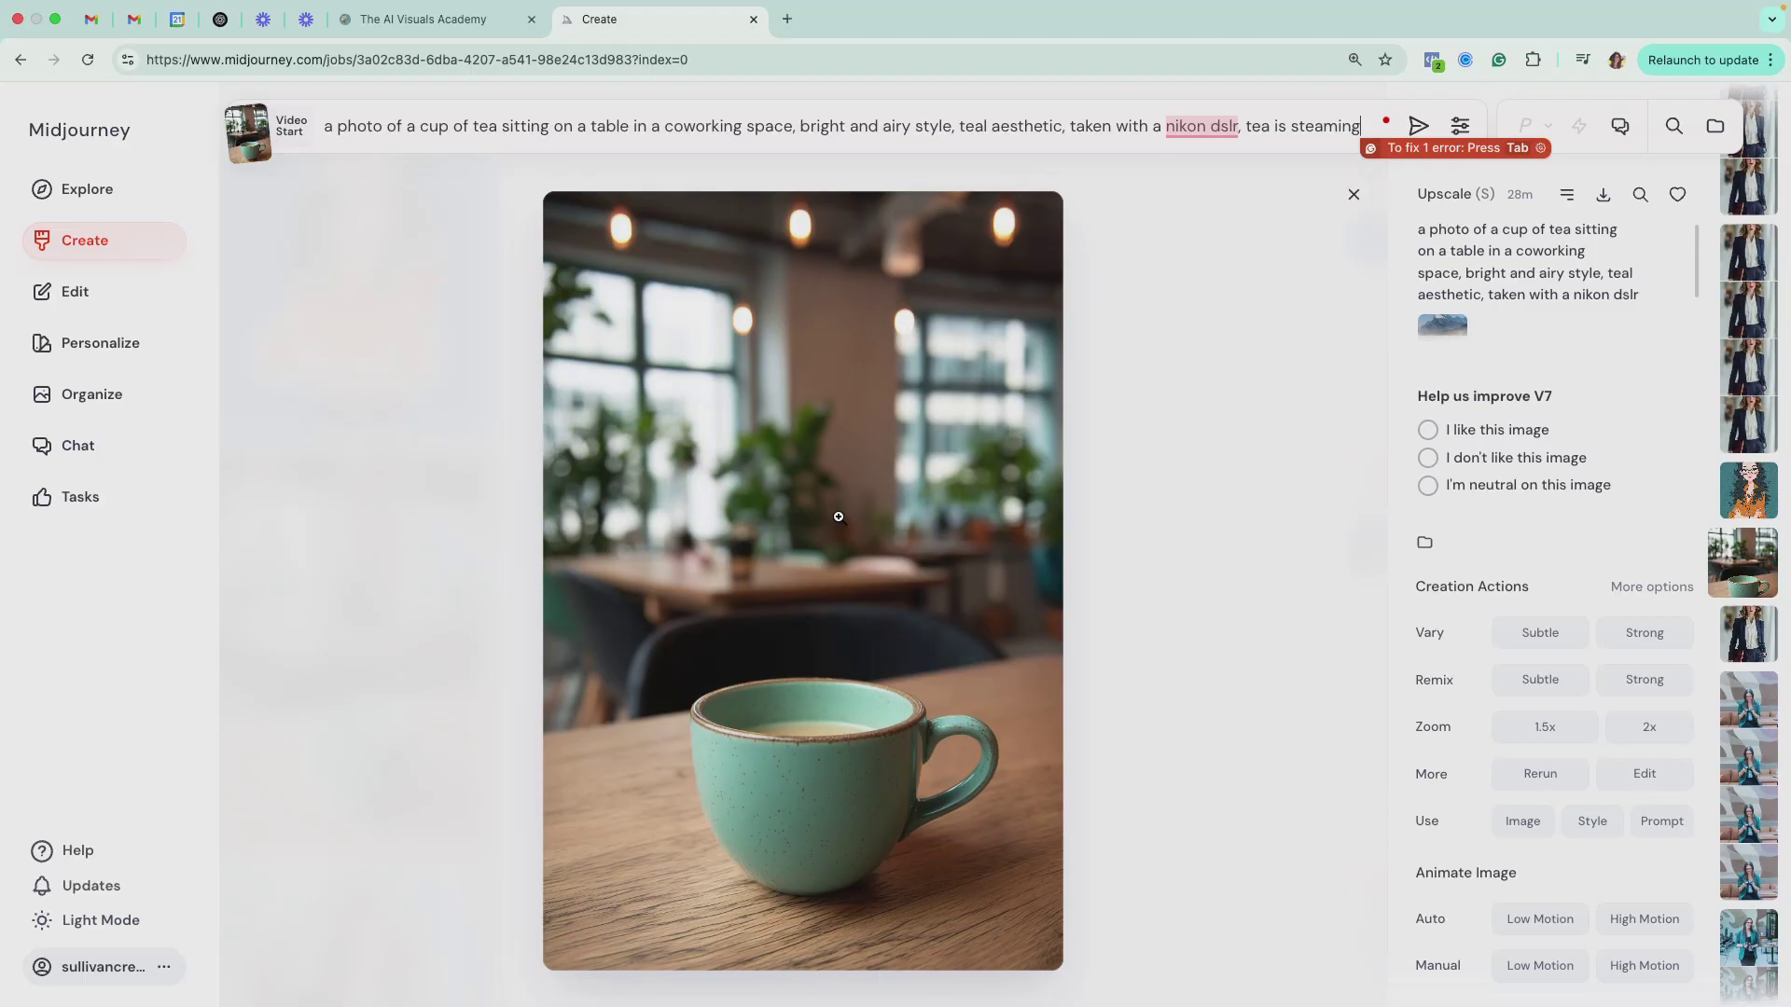
pyautogui.press('Return')
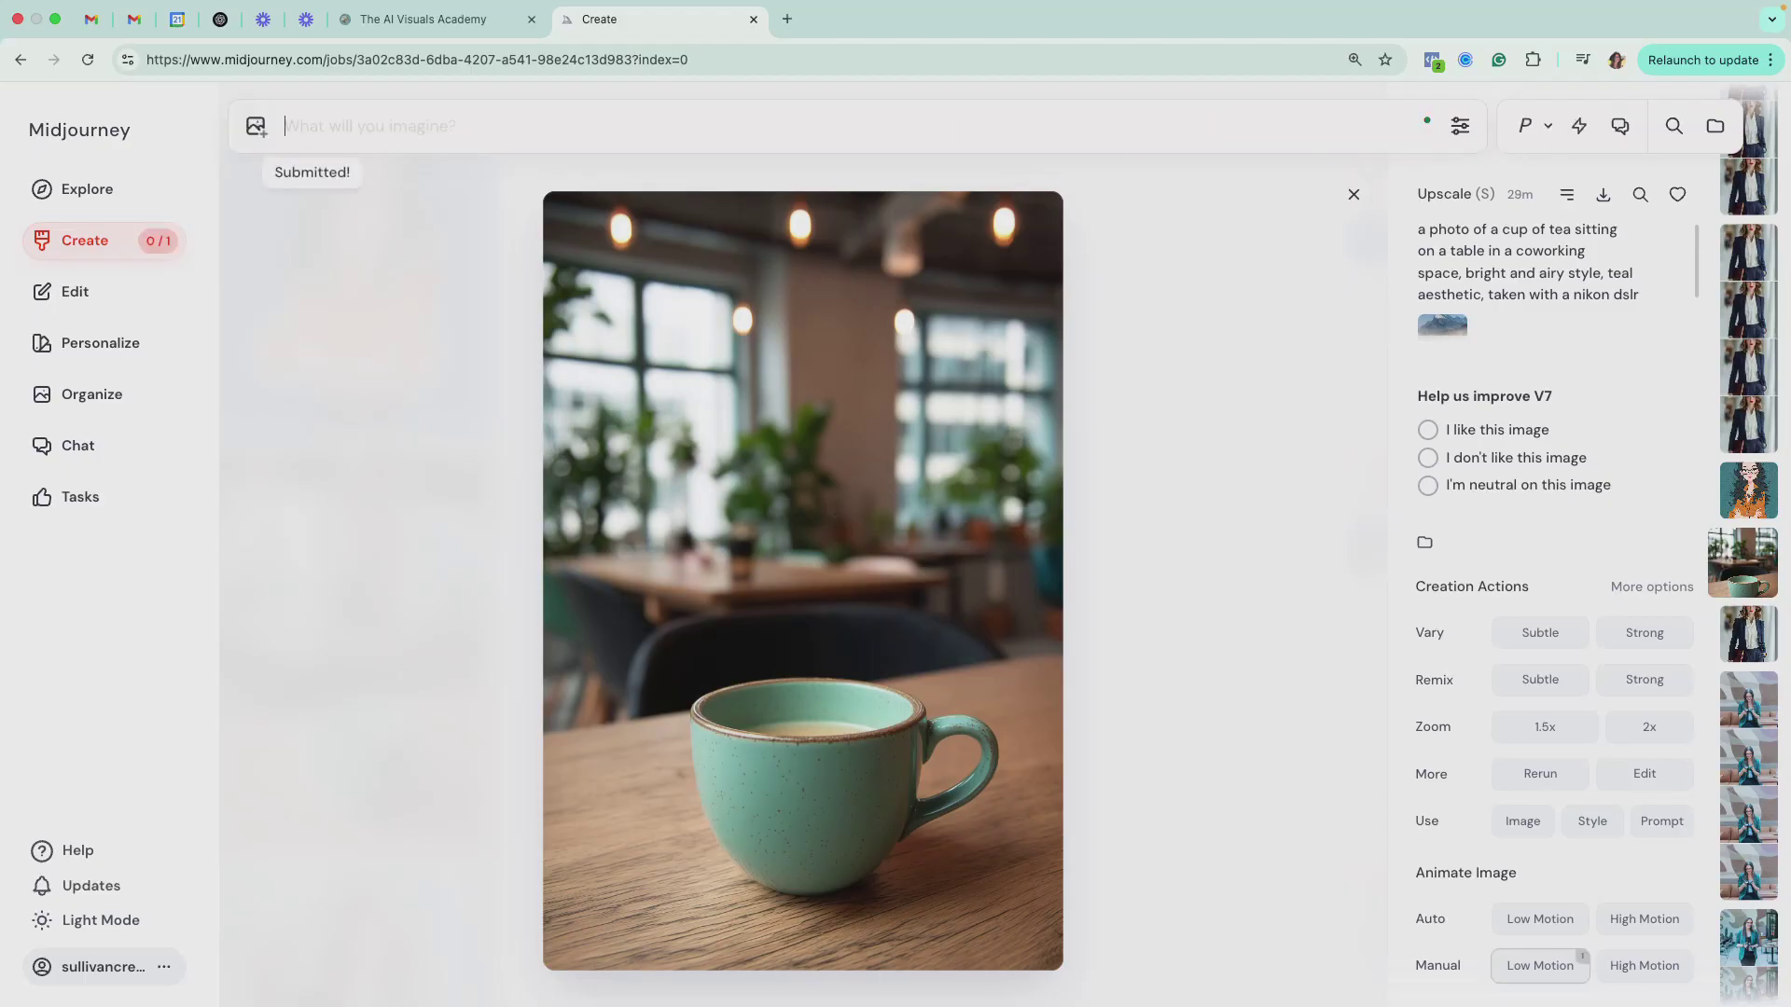
pyautogui.click(1354, 194)
pyautogui.scroll(5, 354, 366)
pyautogui.scroll(-4, 354, 365)
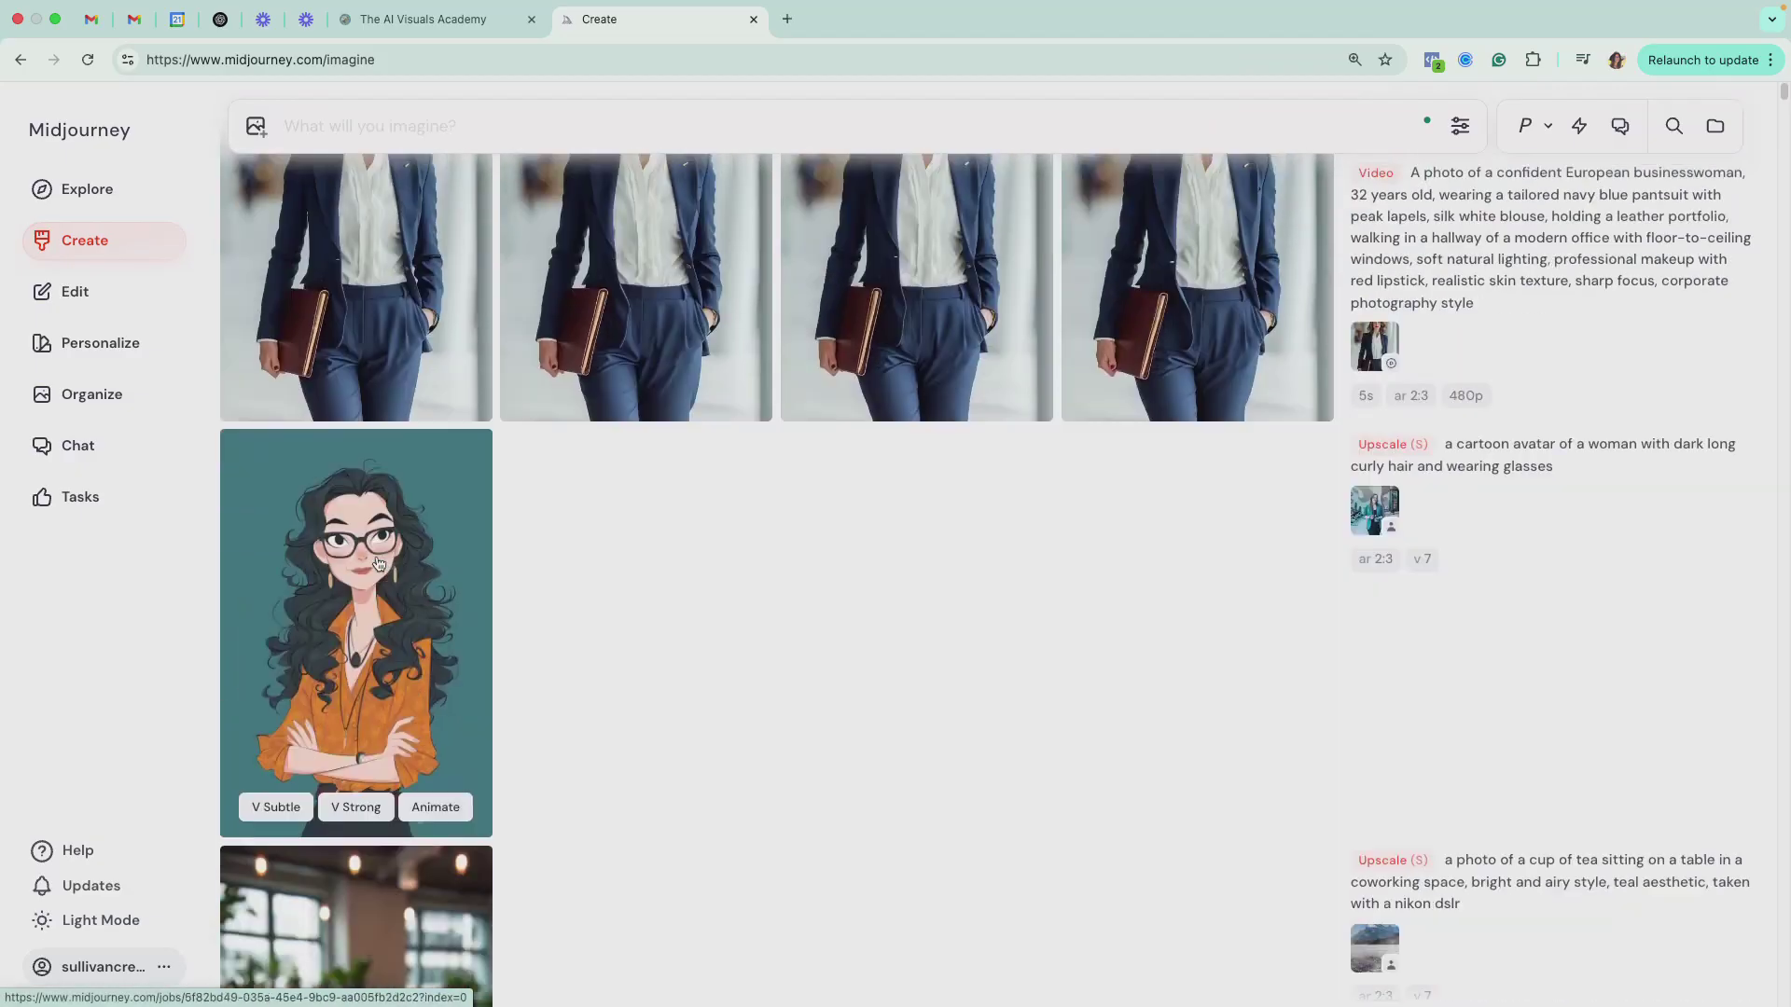
pyautogui.click(372, 456)
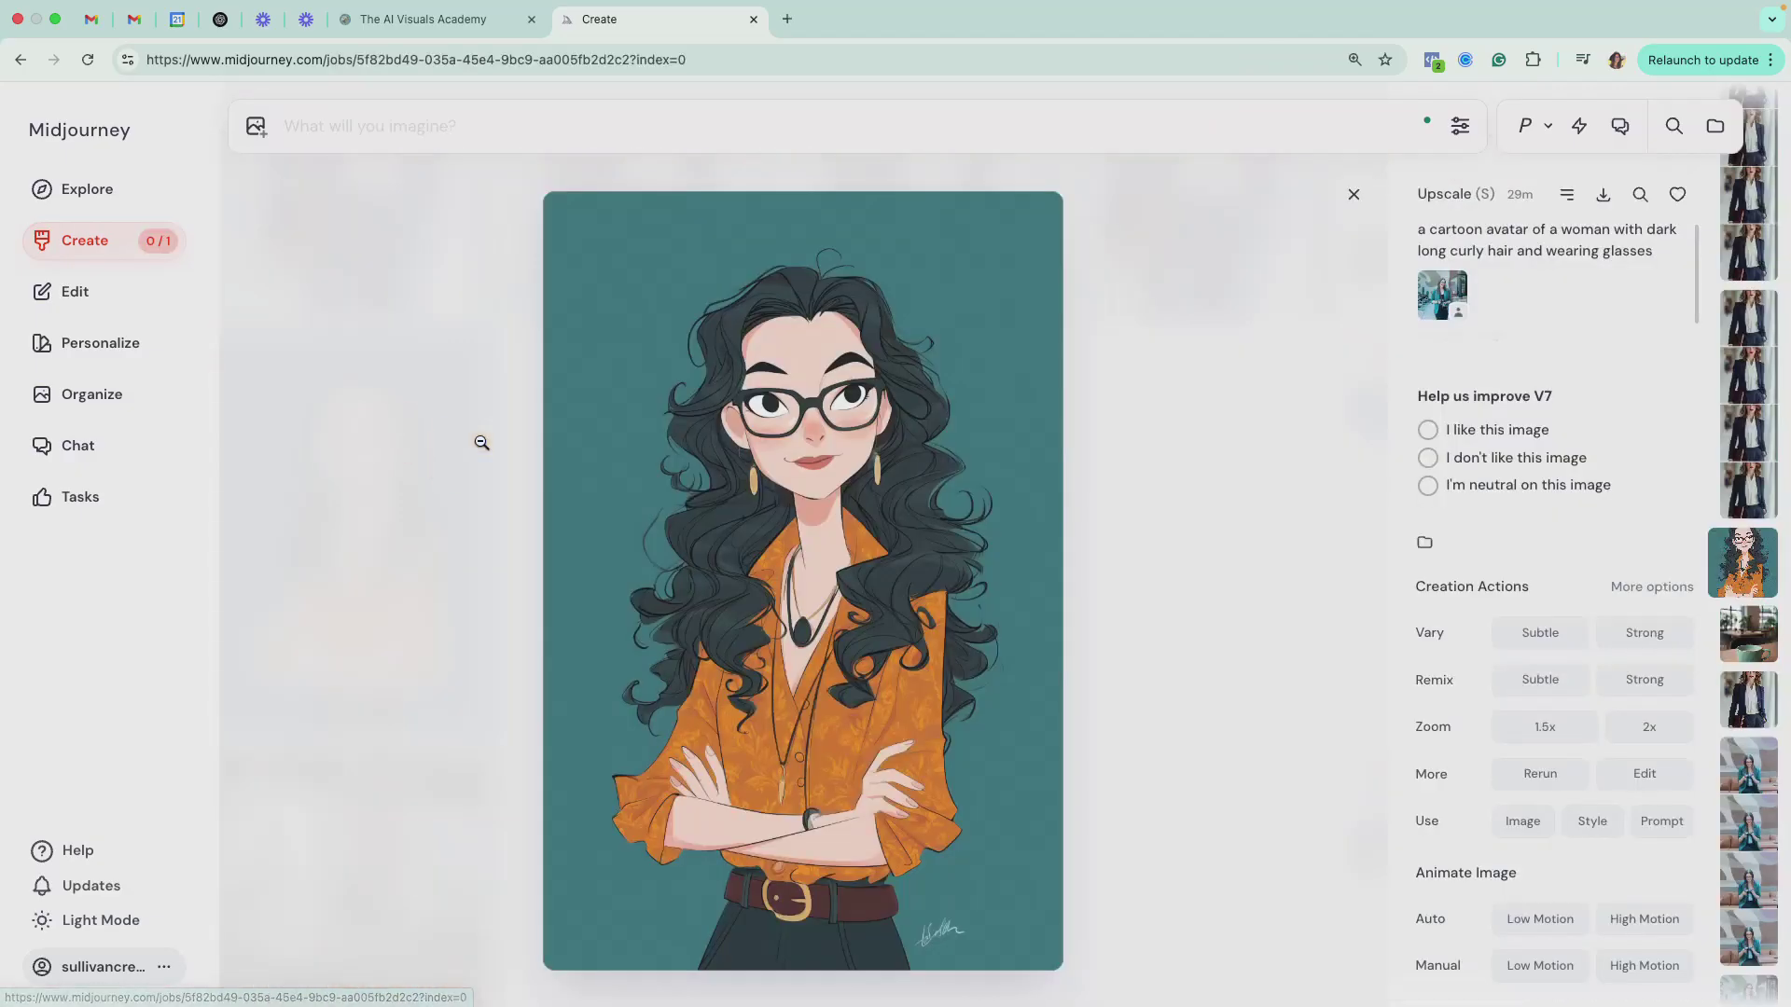
pyautogui.click(1554, 970)
pyautogui.scroll(-1, 1506, 779)
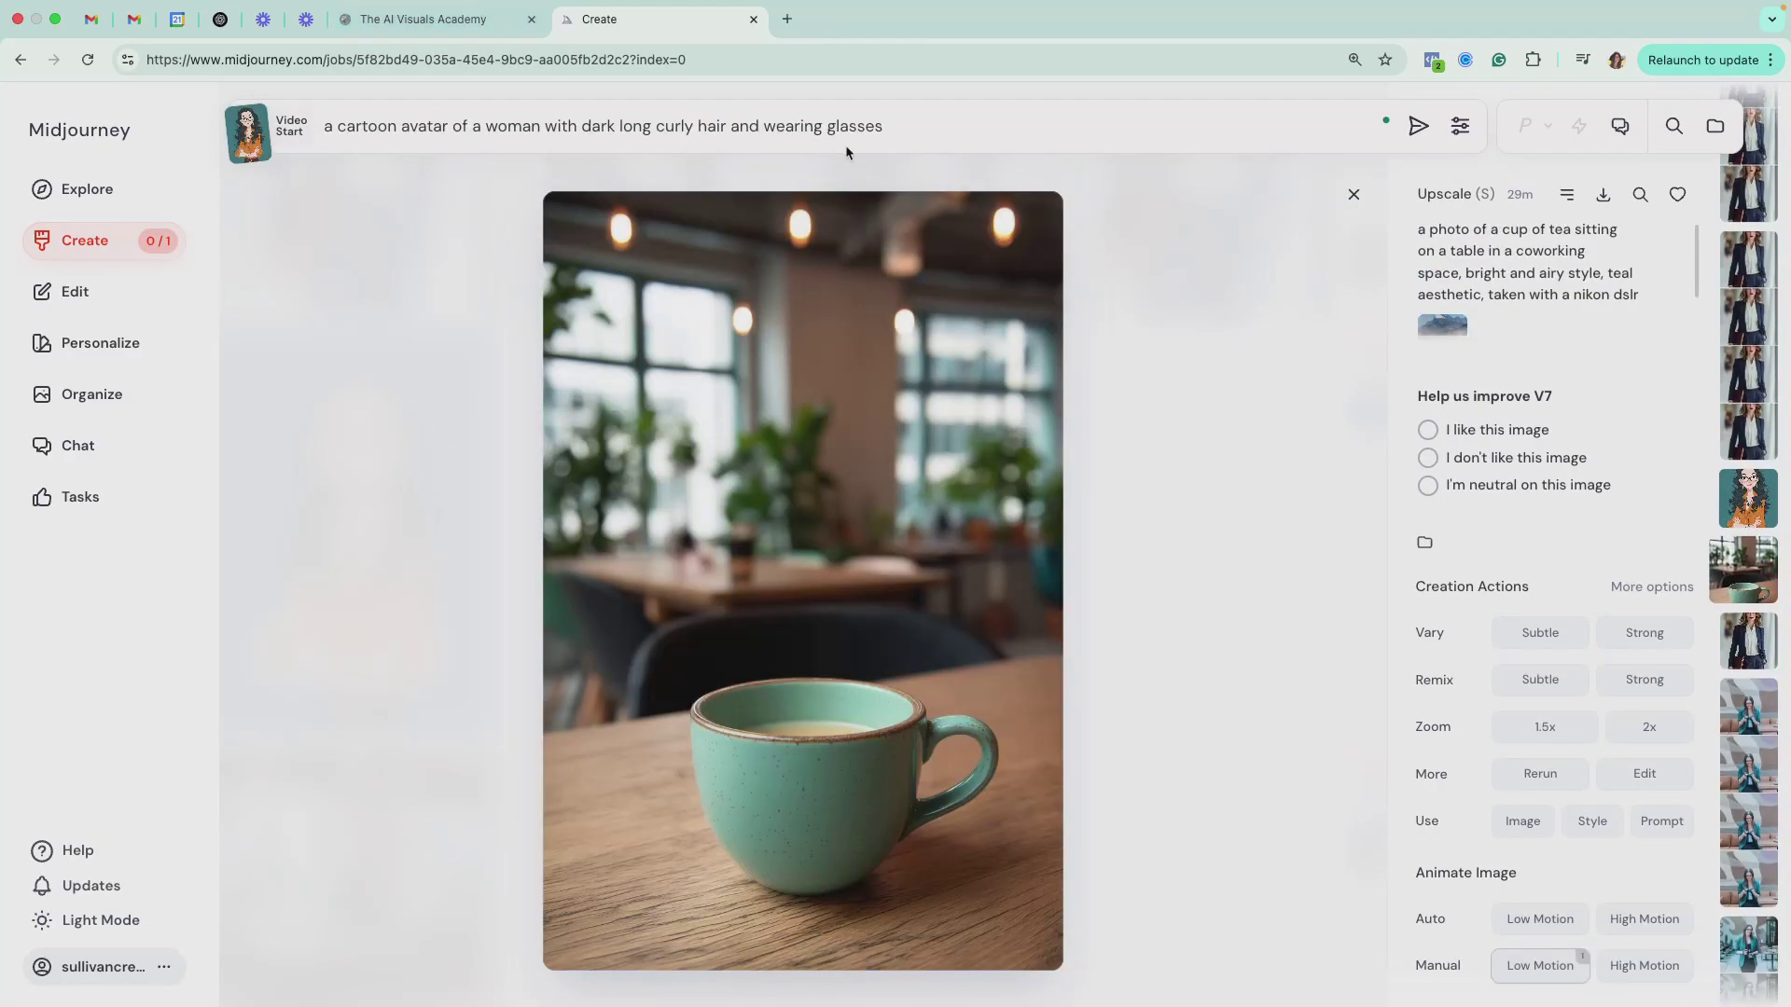
pyautogui.write(',')
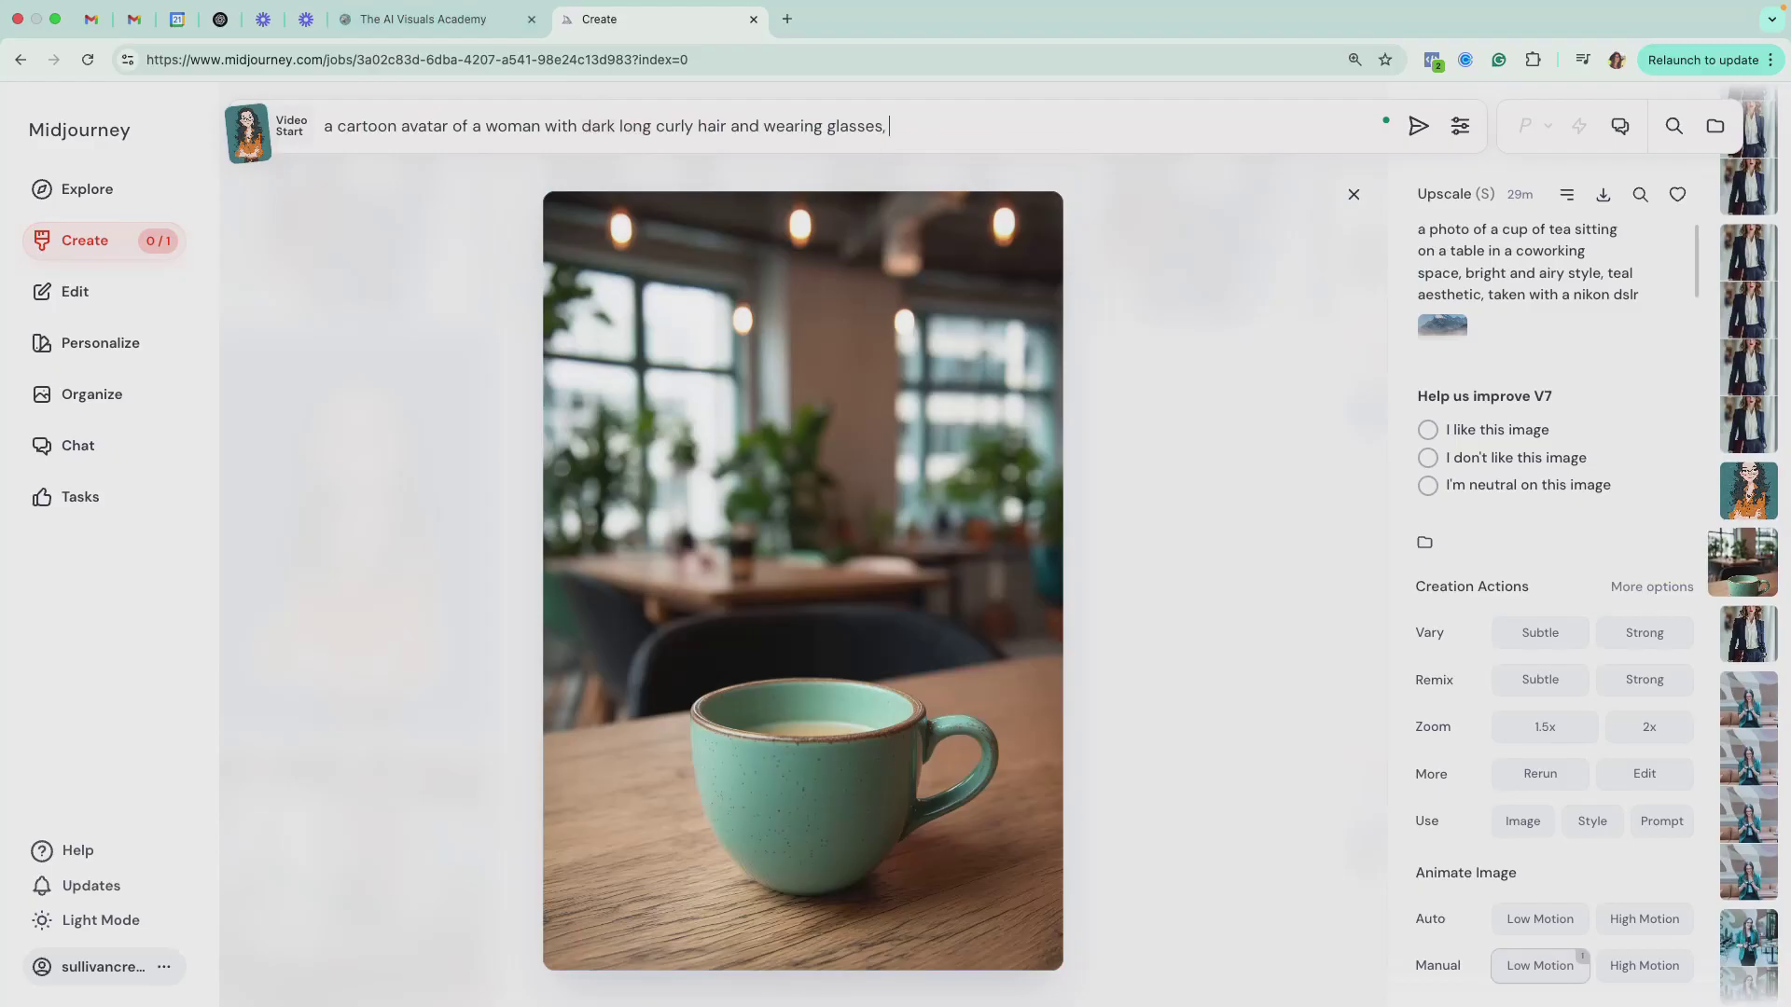
pyautogui.write(' woman')
pyautogui.click(1353, 194)
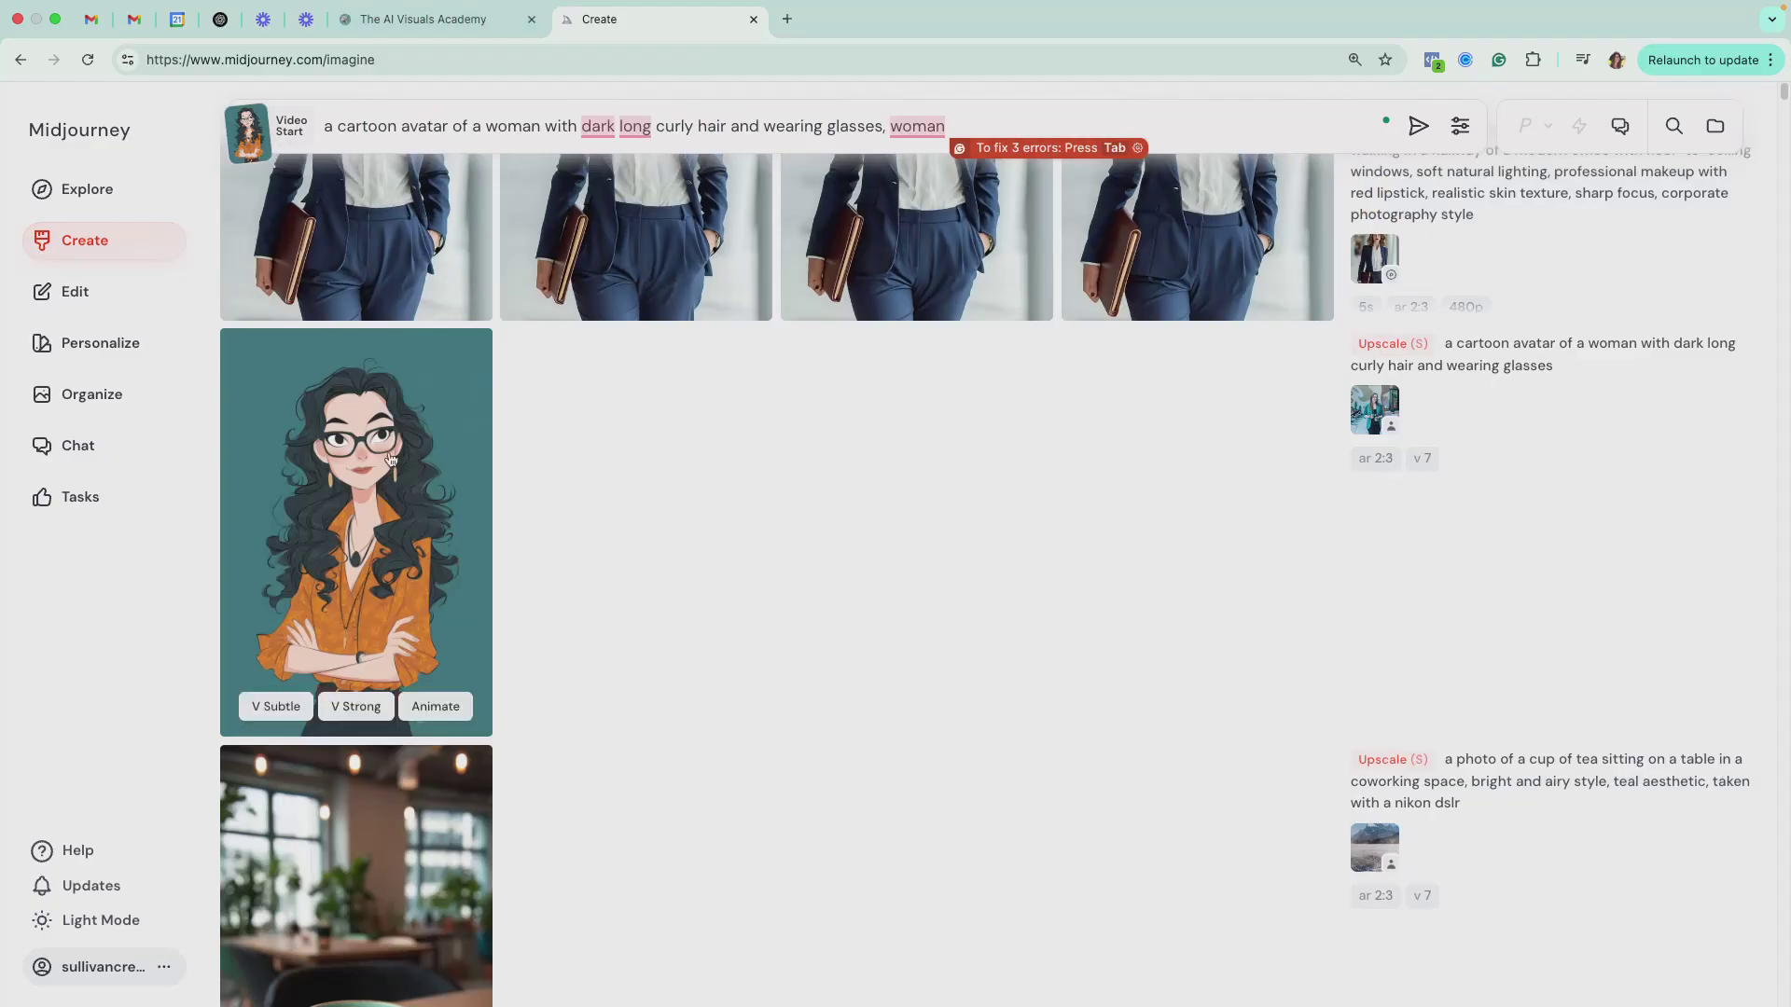
# Submit a manual low-motion animation of the cartoon avatar image, adding ", woman is waving with one hand" to its prompt.
pyautogui.click(391, 459)
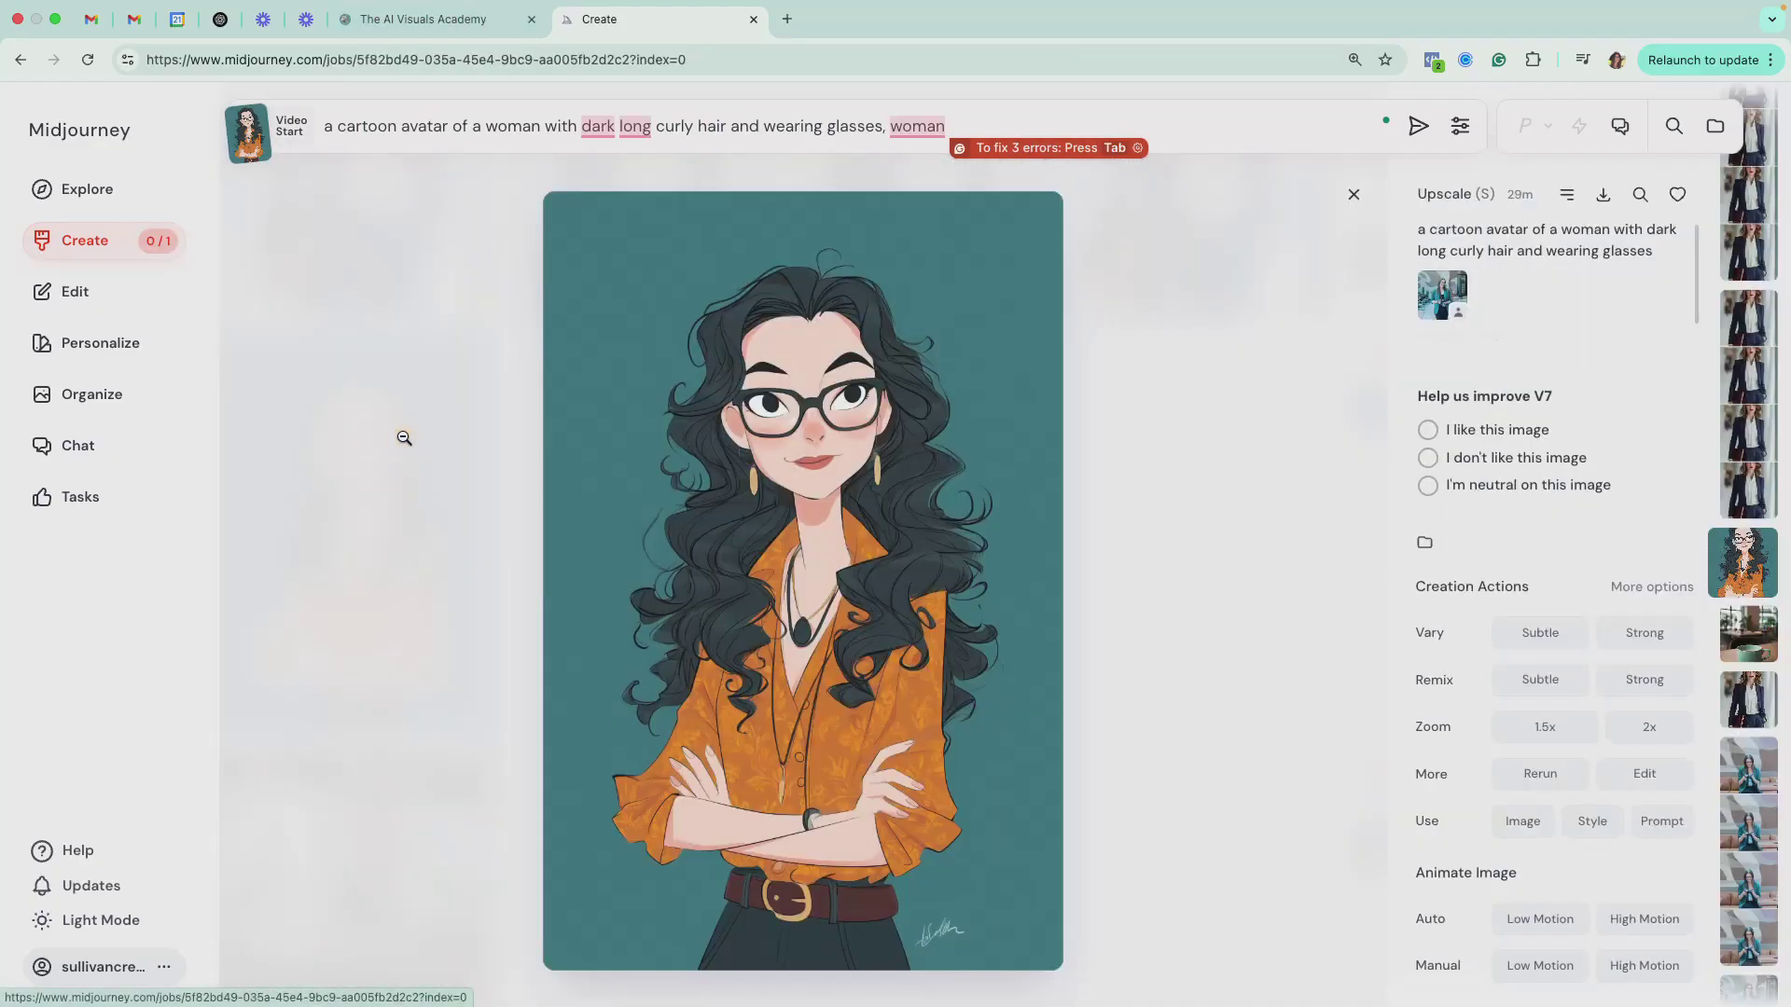
pyautogui.click(1516, 964)
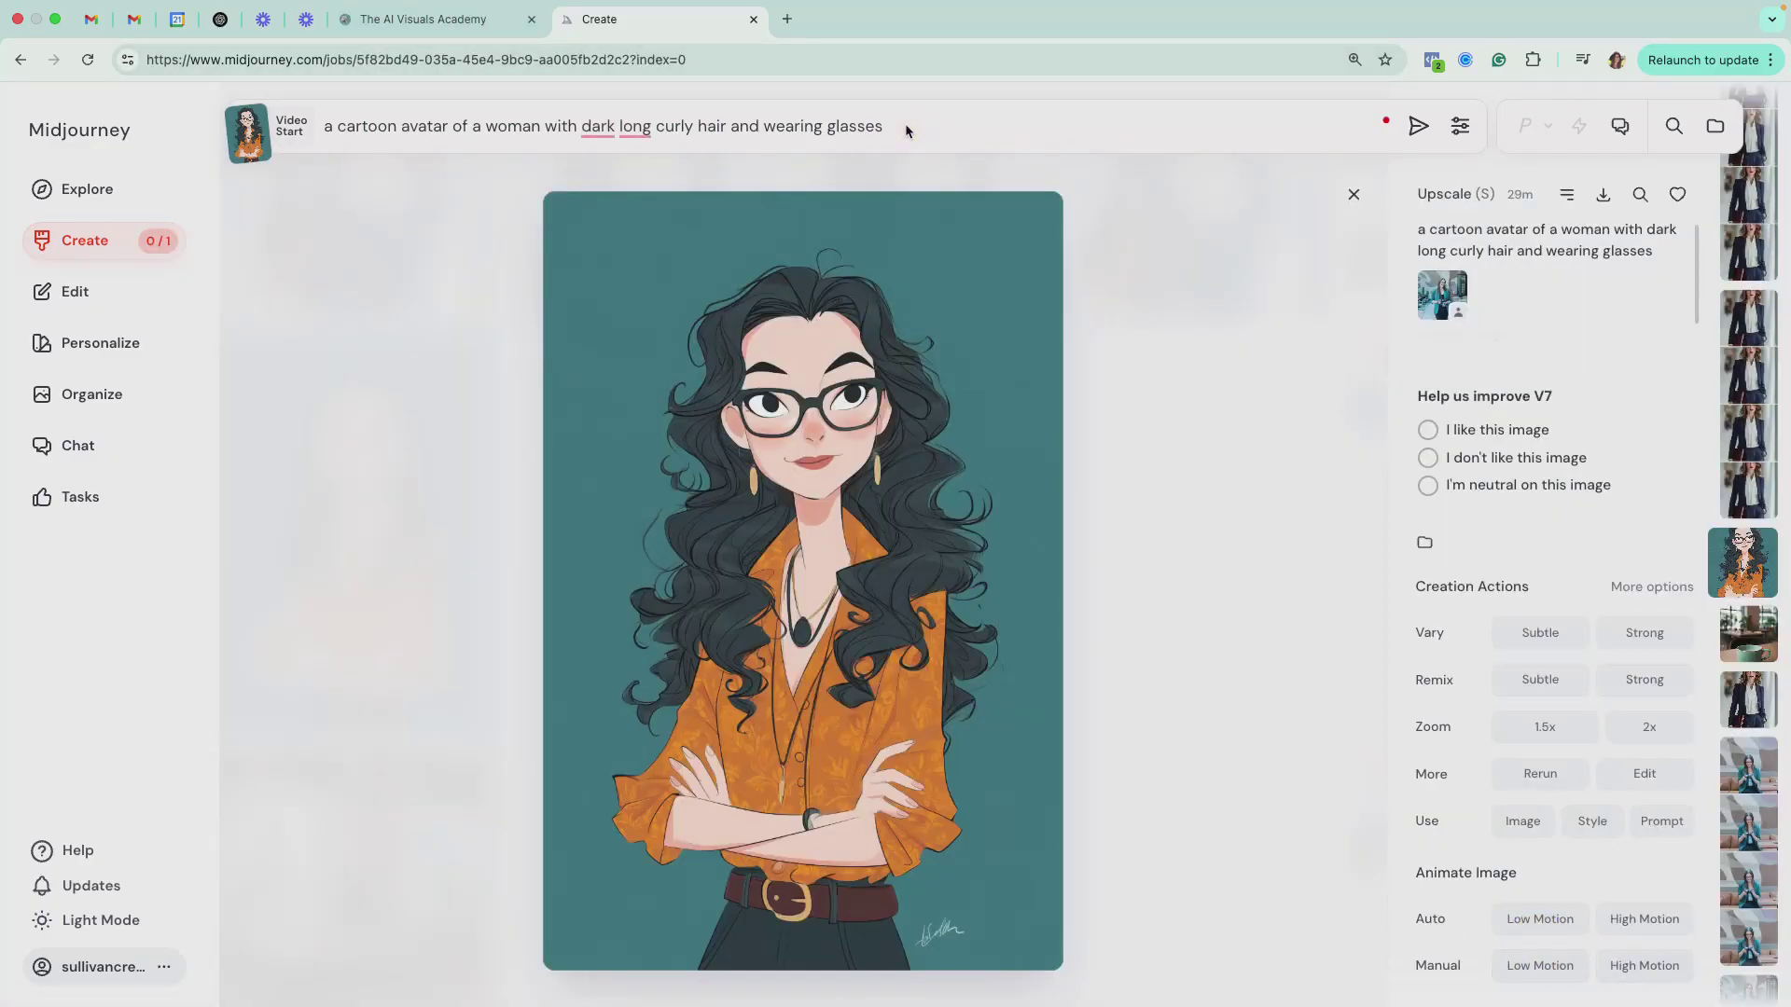
pyautogui.write('woman is wavigin w')
pyautogui.press('BackSpace')
pyautogui.press('BackSpace')
pyautogui.press('BackSpace')
pyautogui.write('ng with one hand')
pyautogui.press('Return')
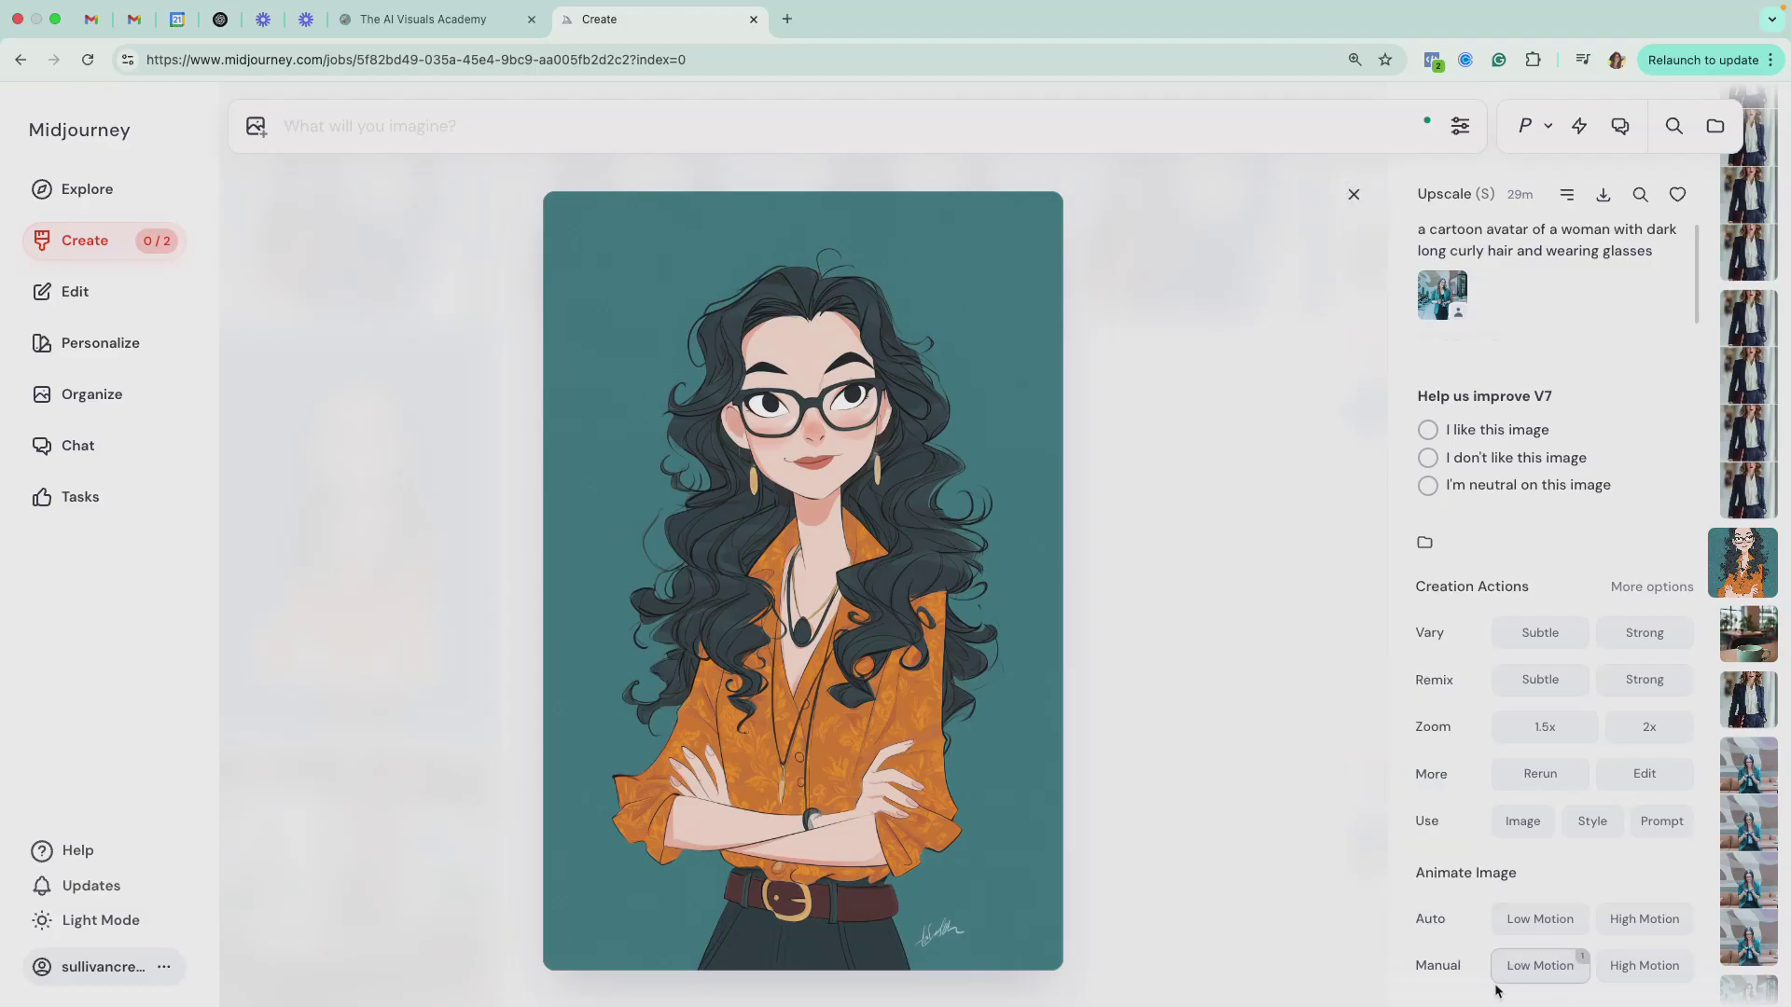
# Submit an automatic low-motion animation of the same cartoon avatar and close the image.
pyautogui.click(1538, 920)
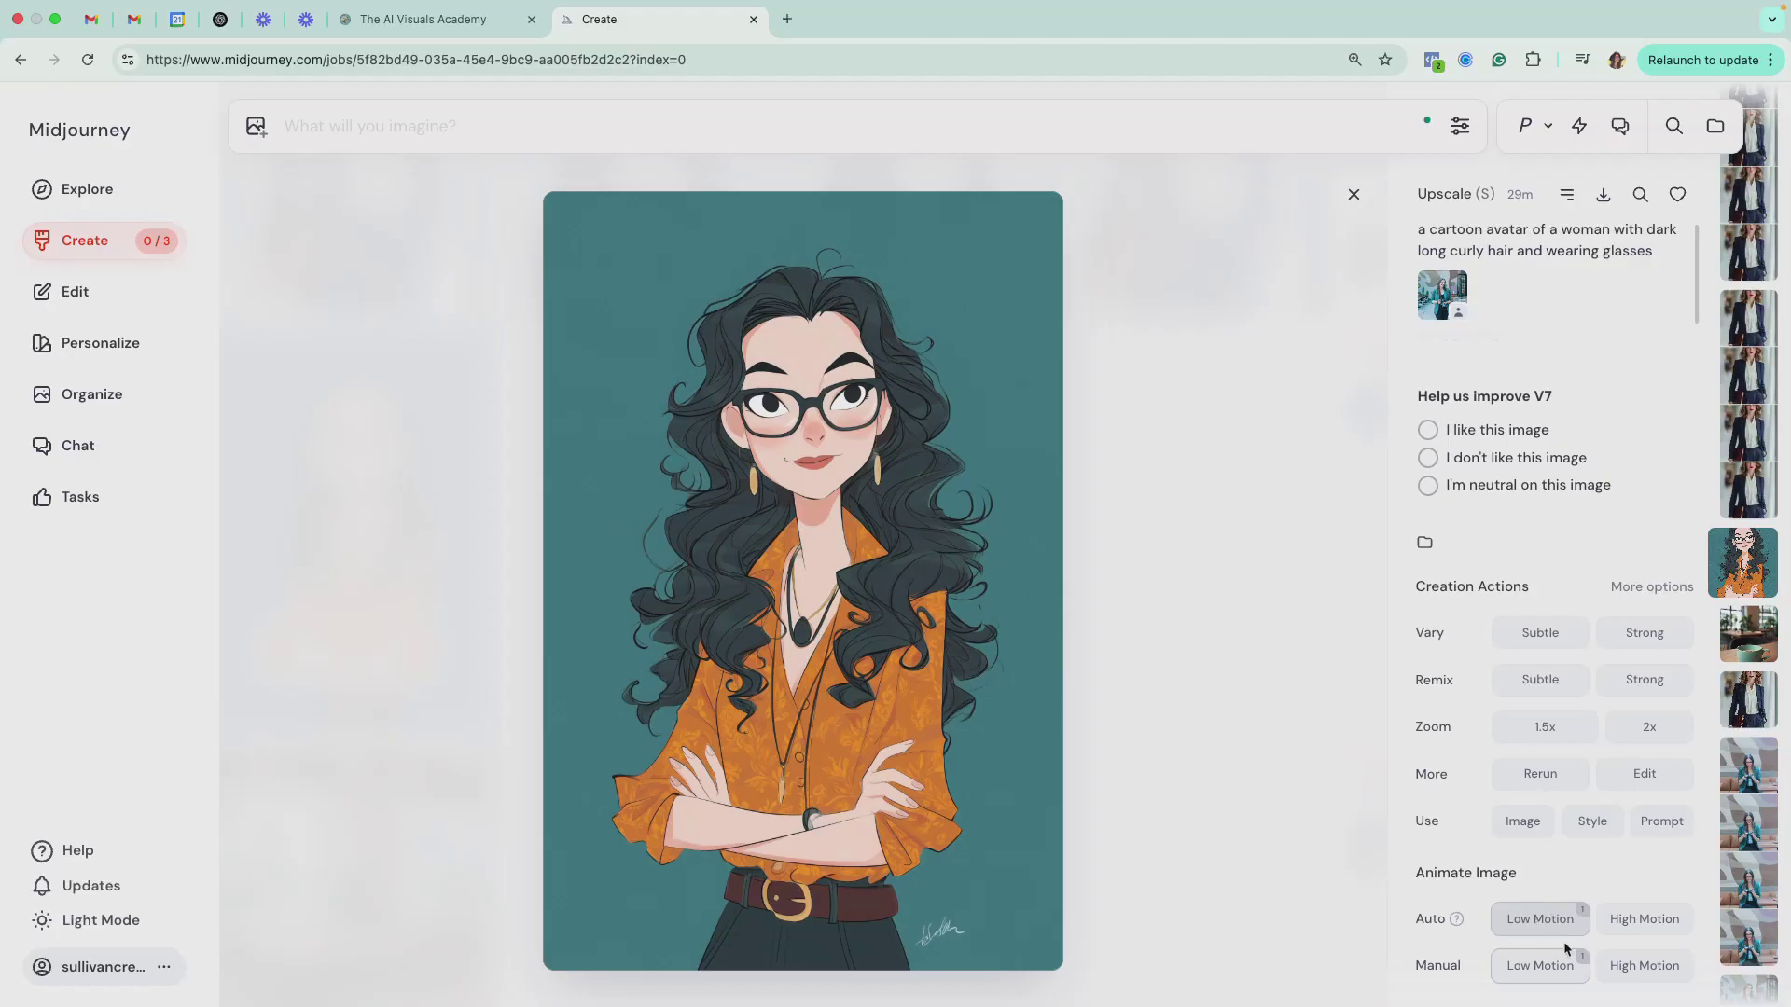
pyautogui.click(1354, 195)
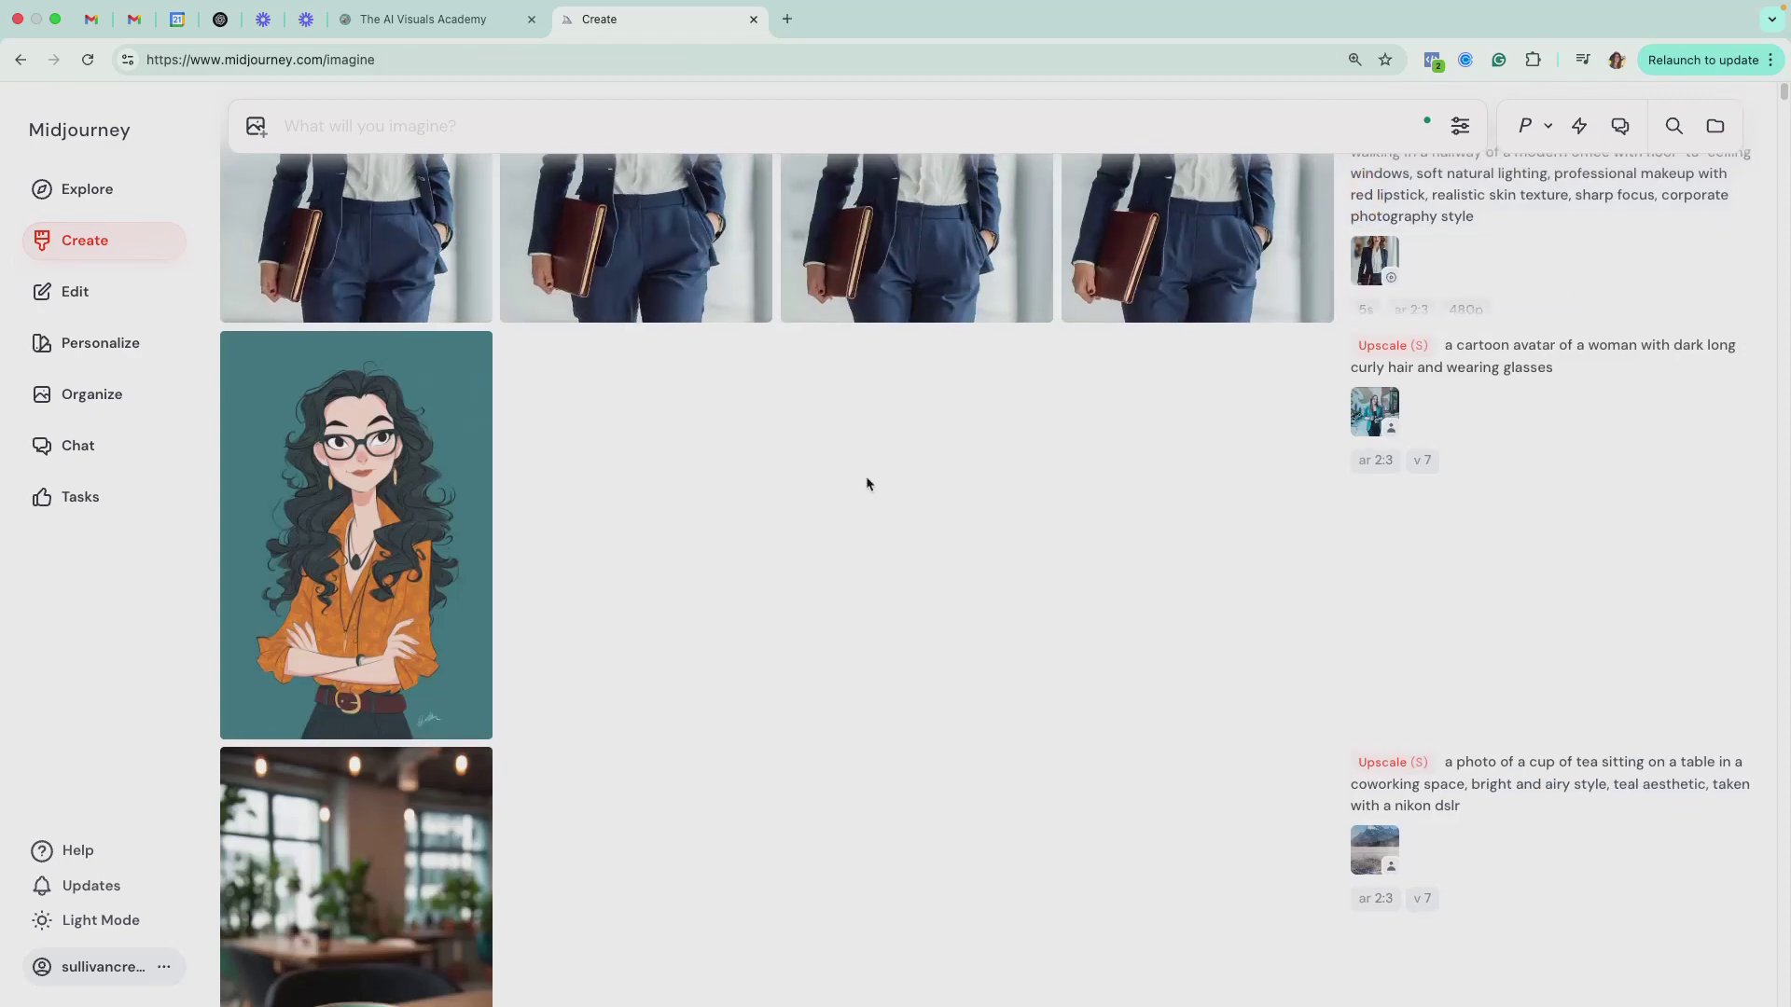
# Review the steaming teacup videos in the feed and enlarged, from the last one back to the first, and close the viewer.
pyautogui.scroll(8, 860, 440)
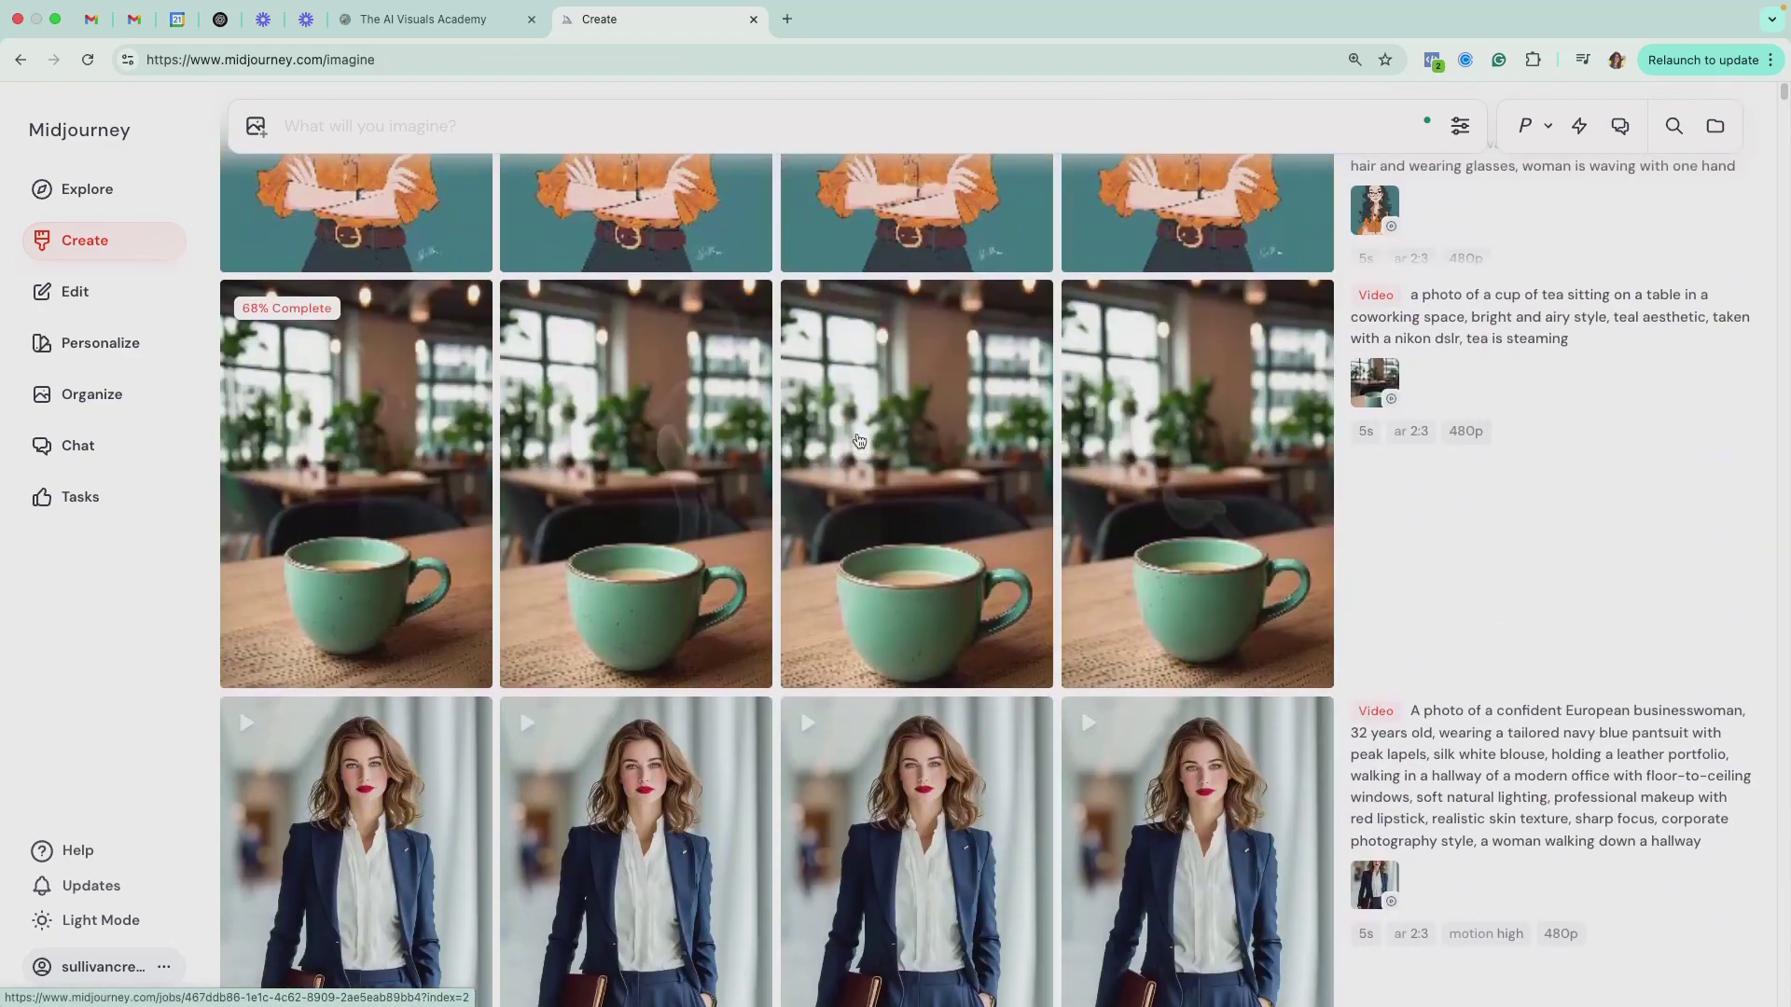
pyautogui.scroll(1, 859, 440)
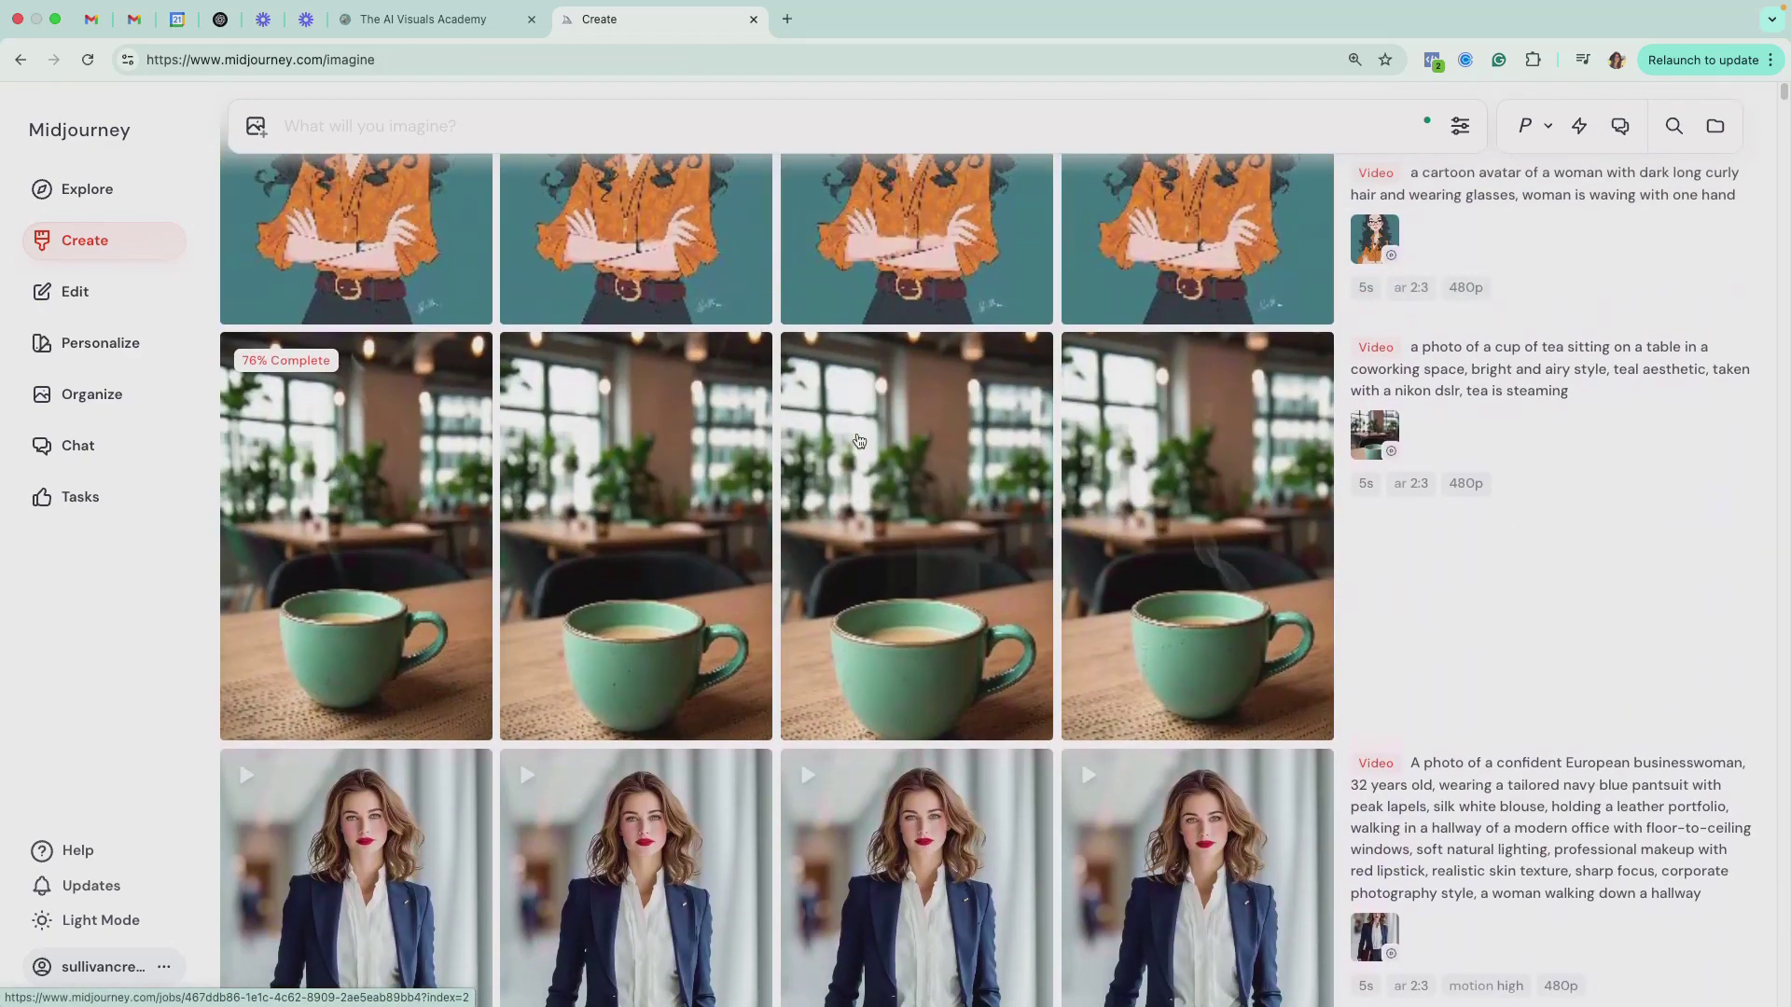
pyautogui.scroll(5, 970, 454)
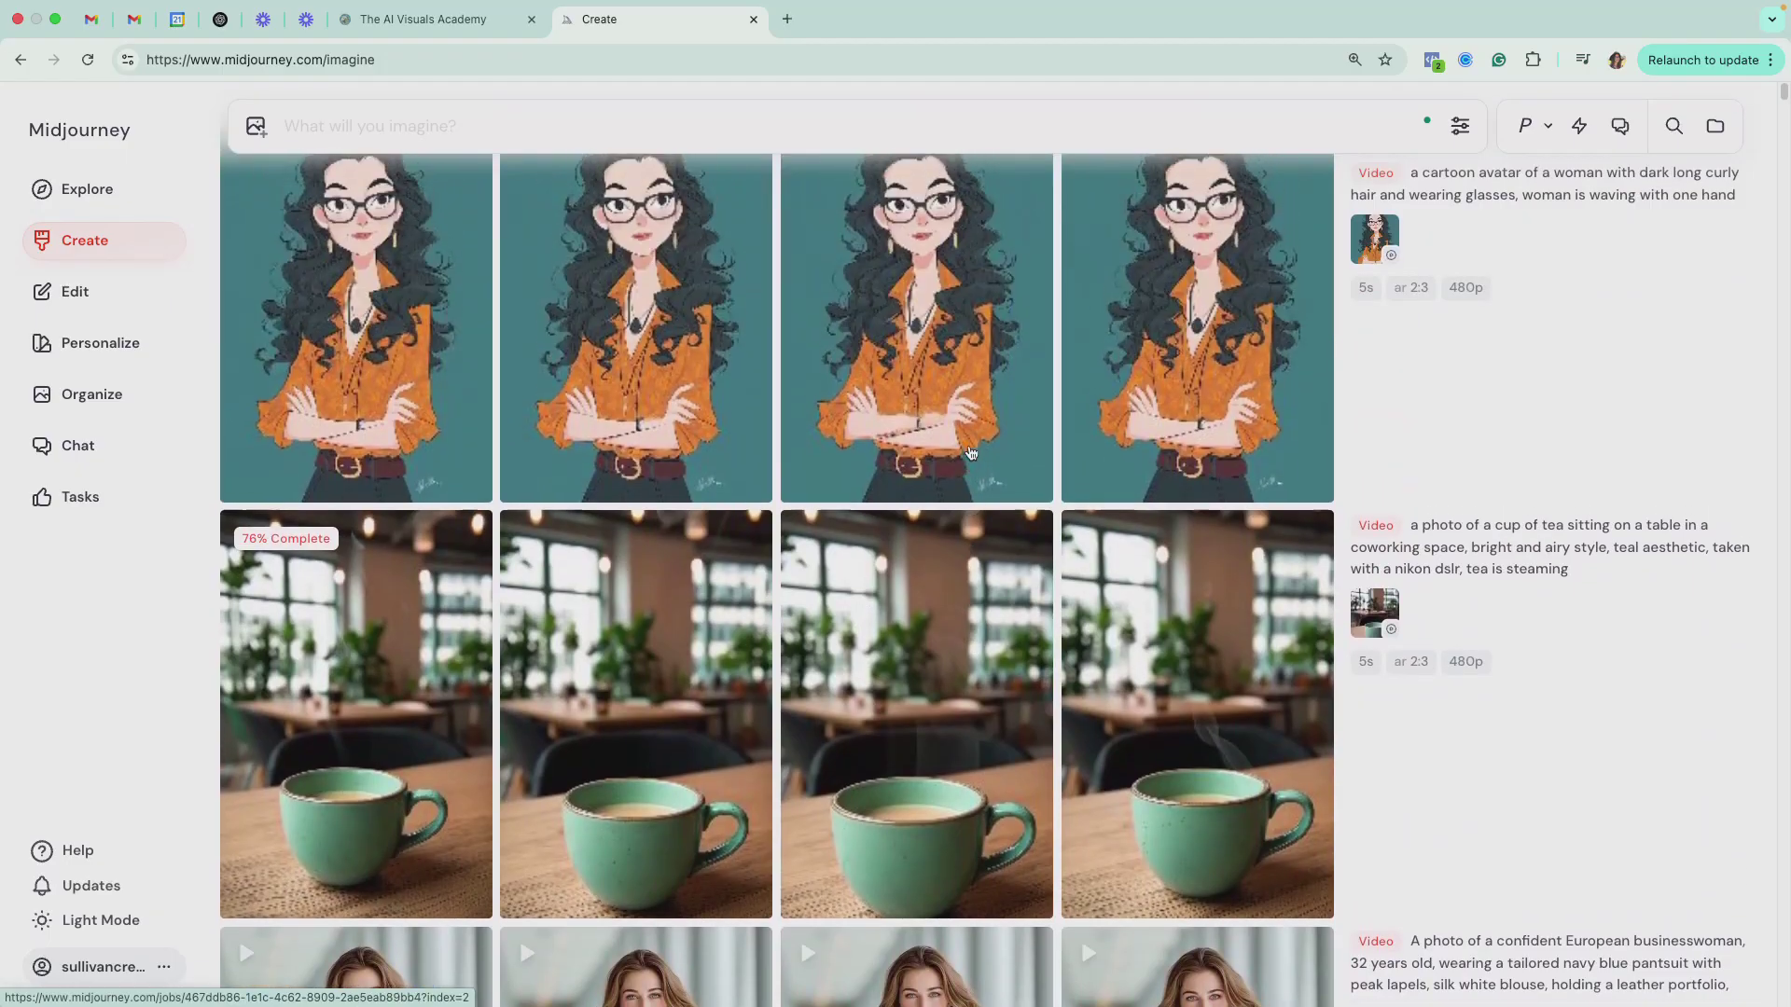
pyautogui.scroll(-2, 970, 453)
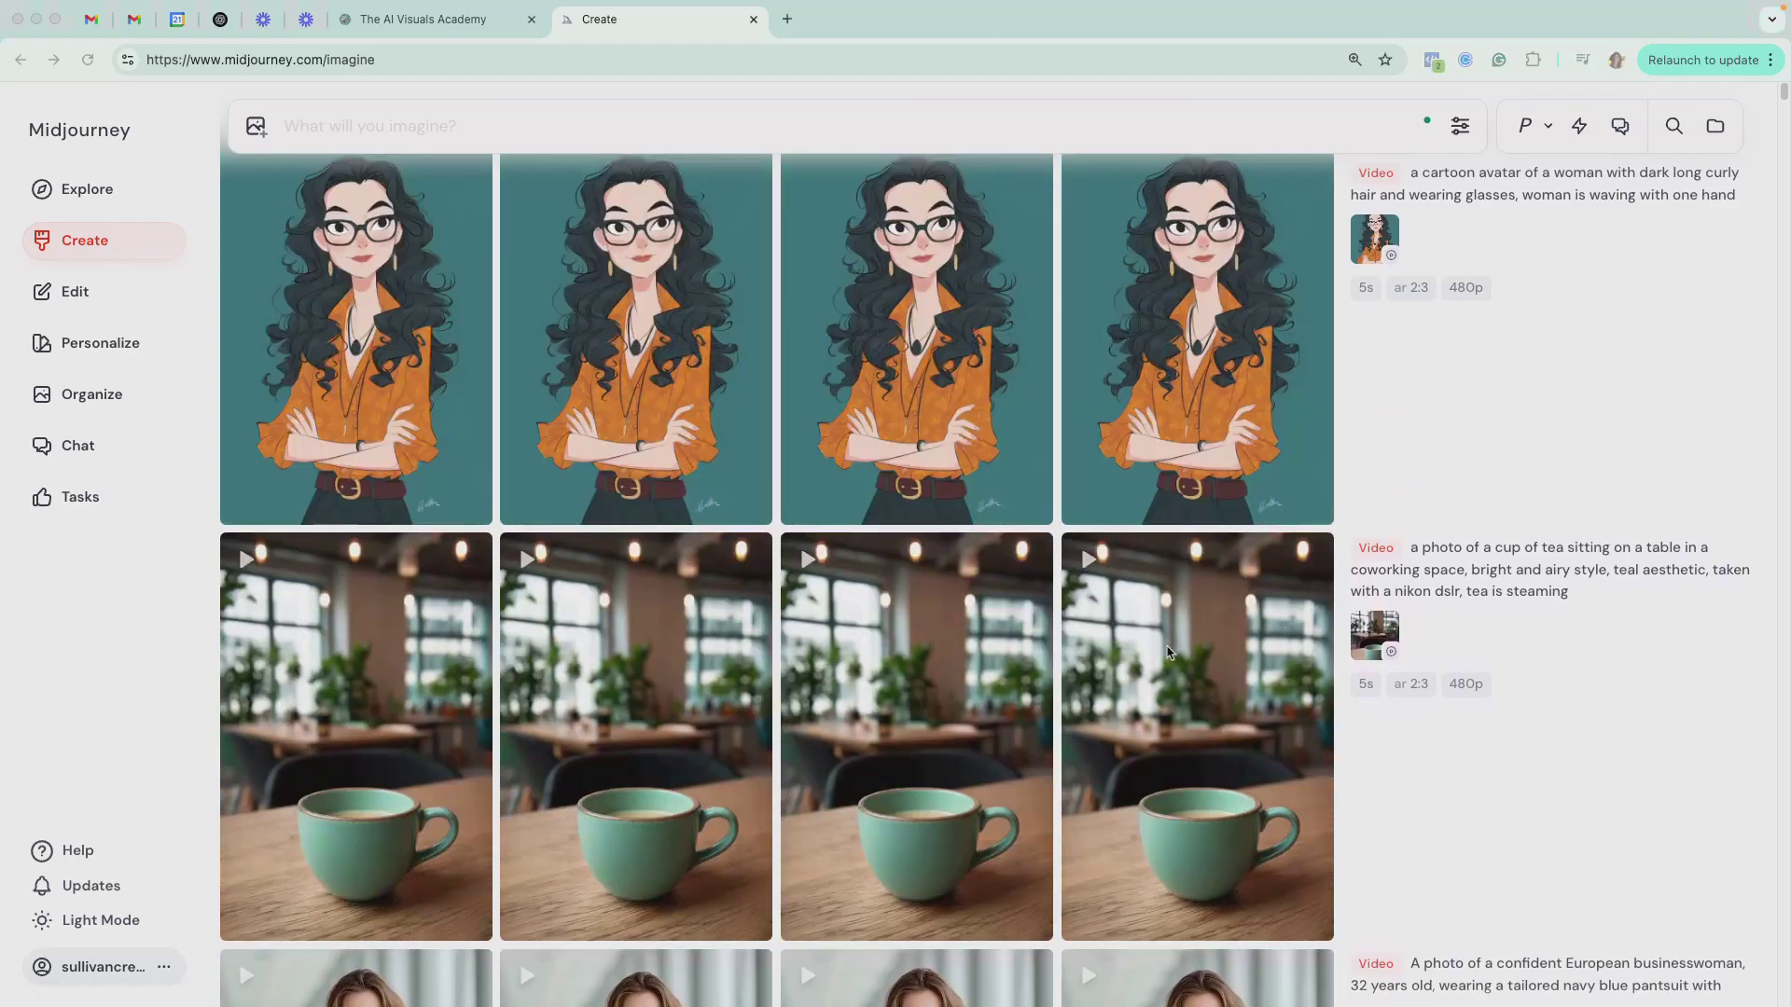
pyautogui.click(1215, 695)
pyautogui.moveTo(1217, 698)
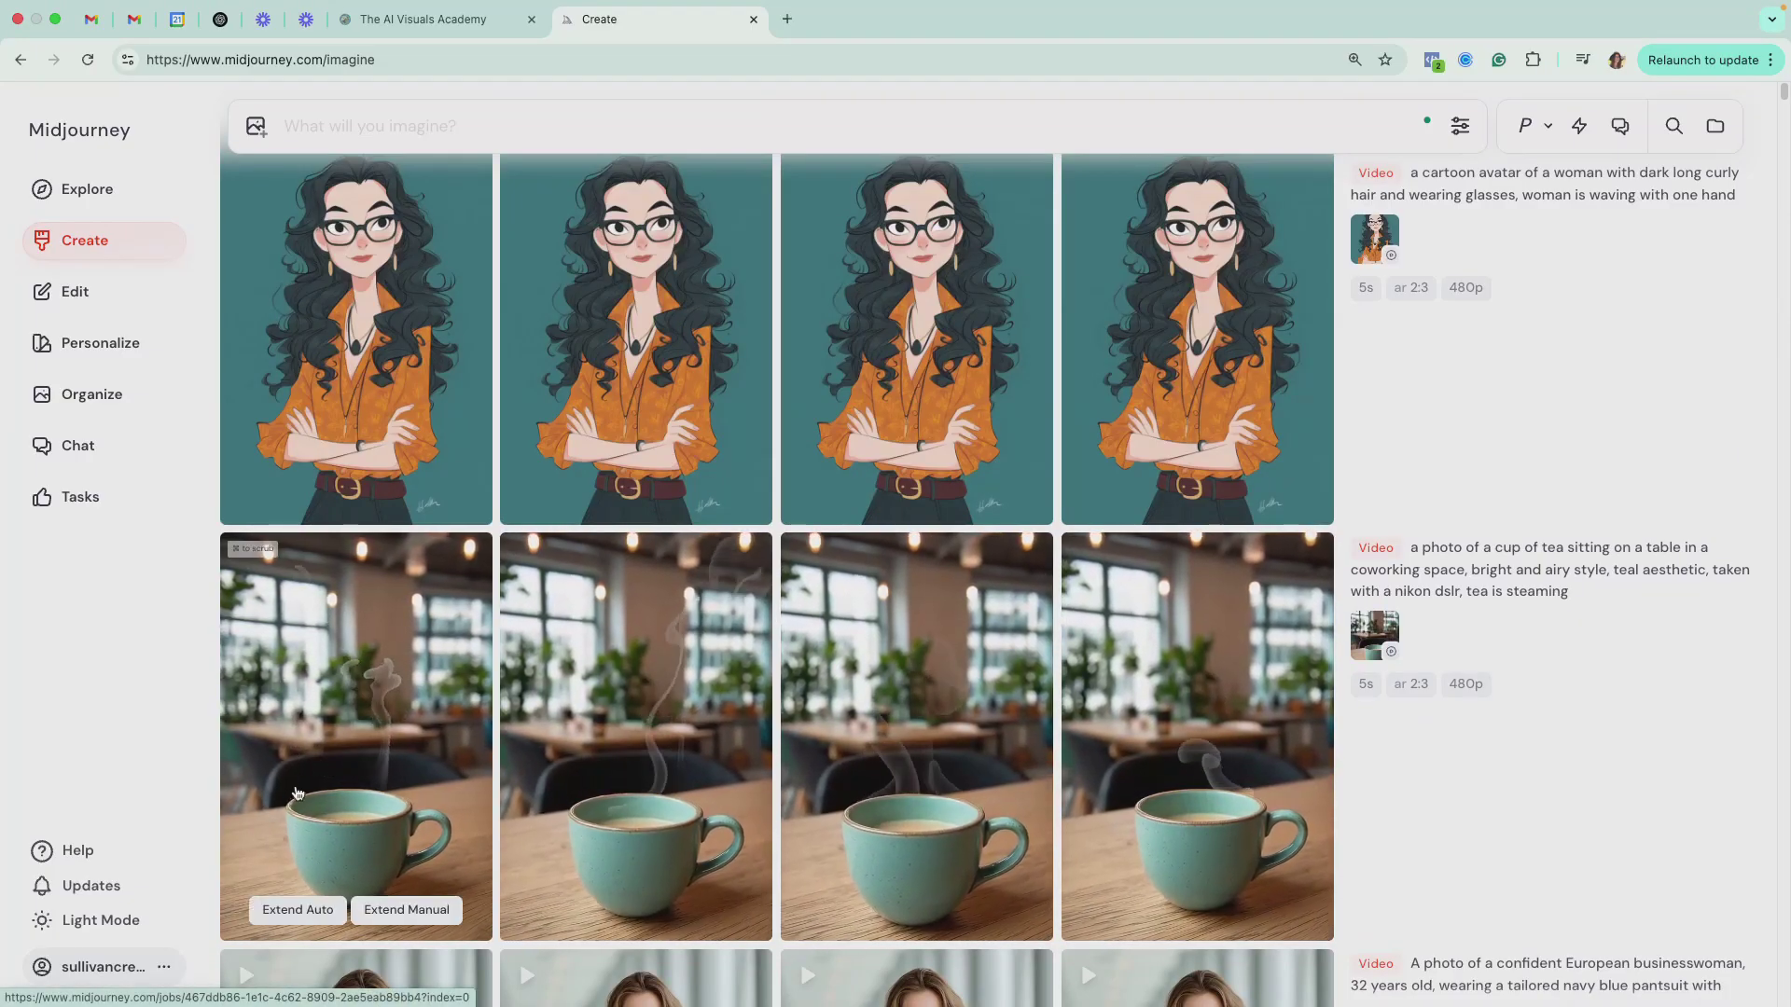
pyautogui.click(1161, 749)
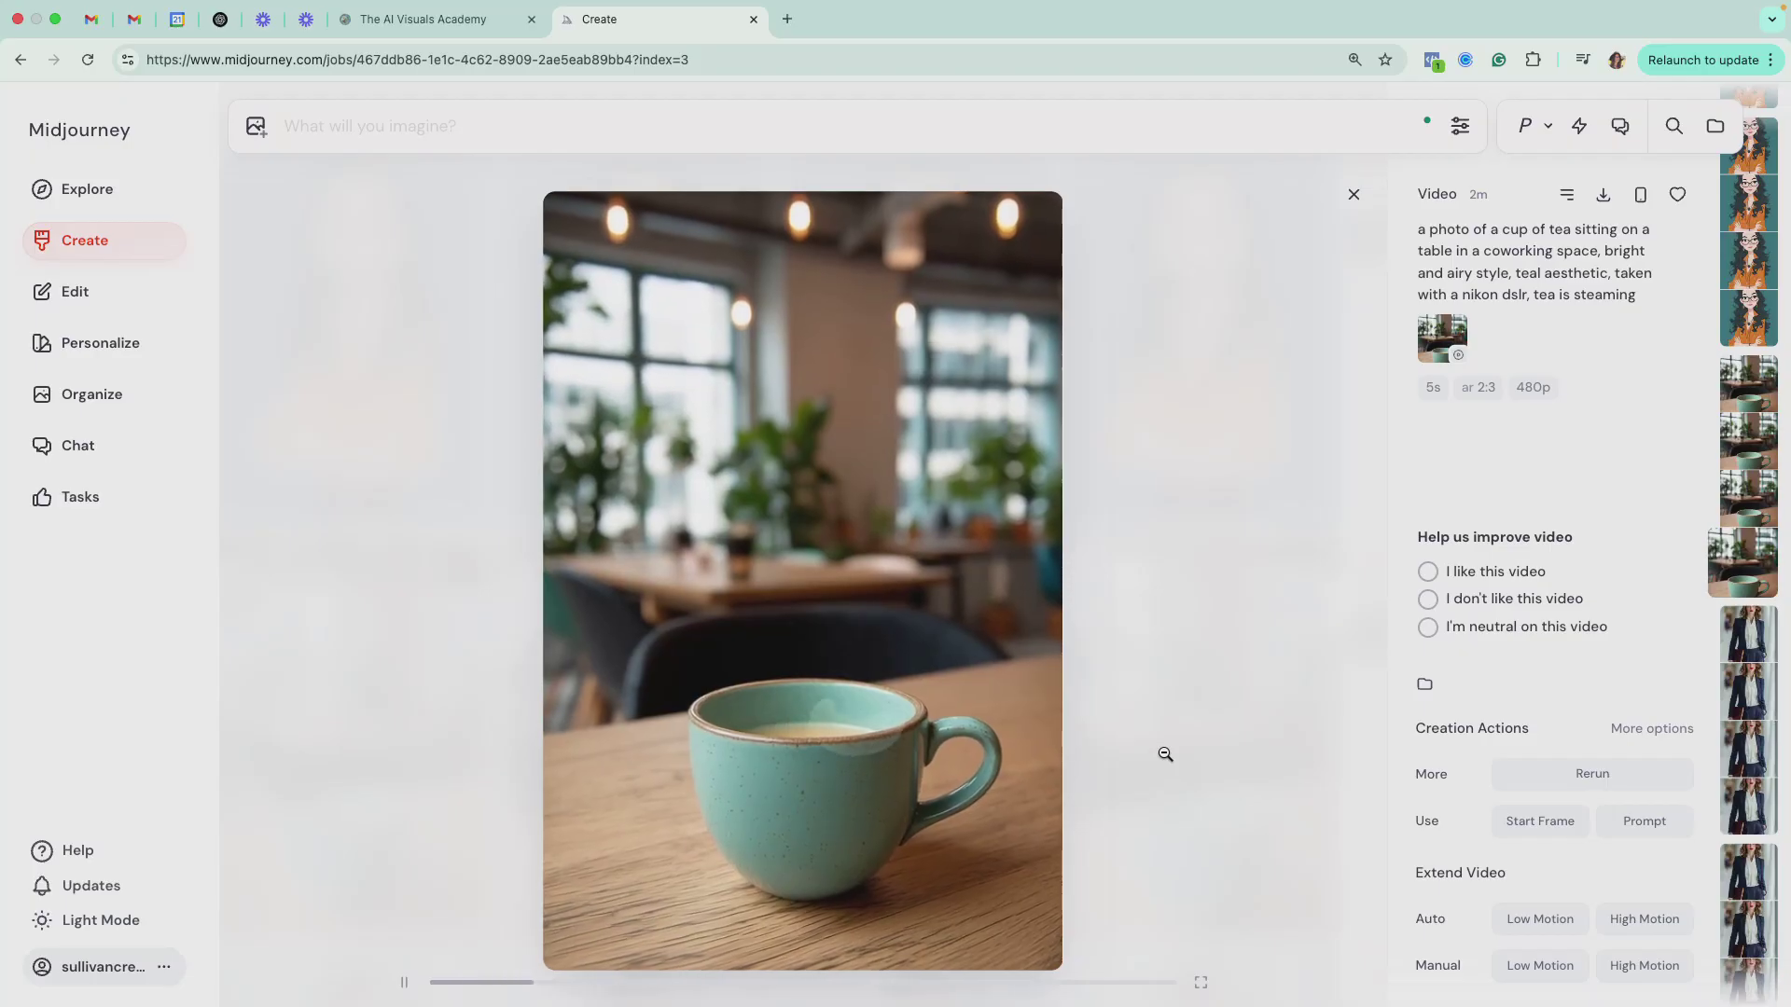
pyautogui.press('Left')
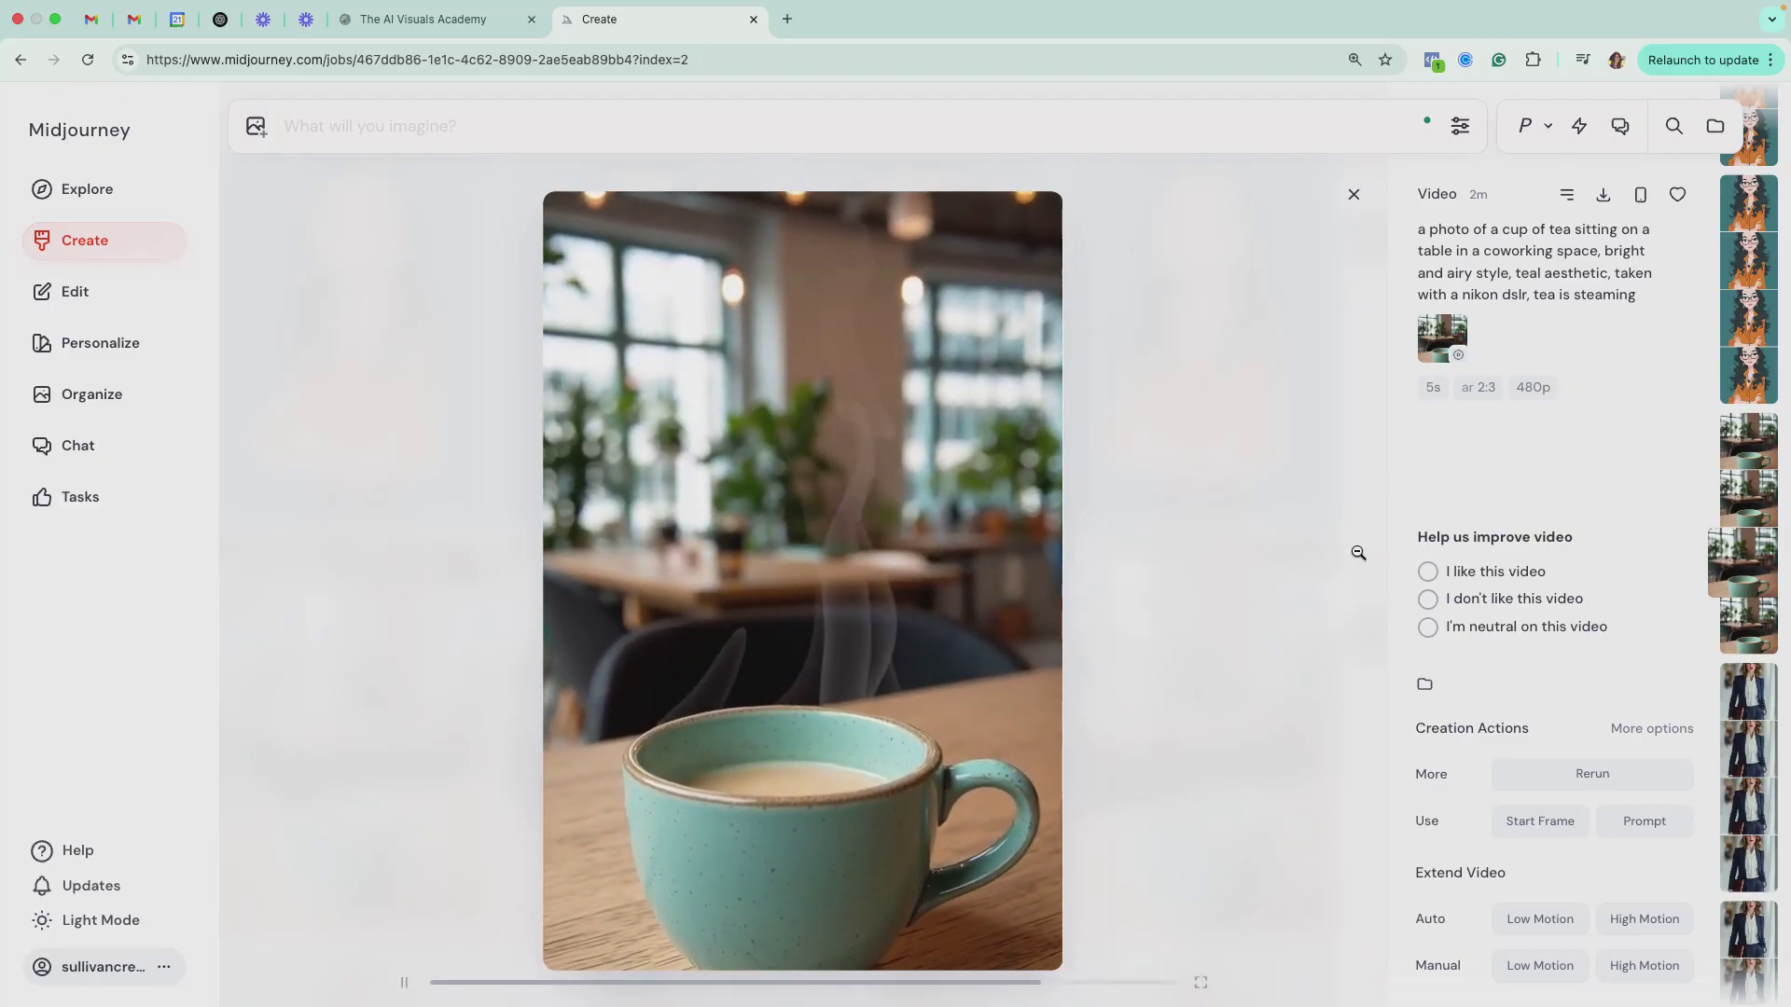
pyautogui.press('Left')
pyautogui.press('Left')
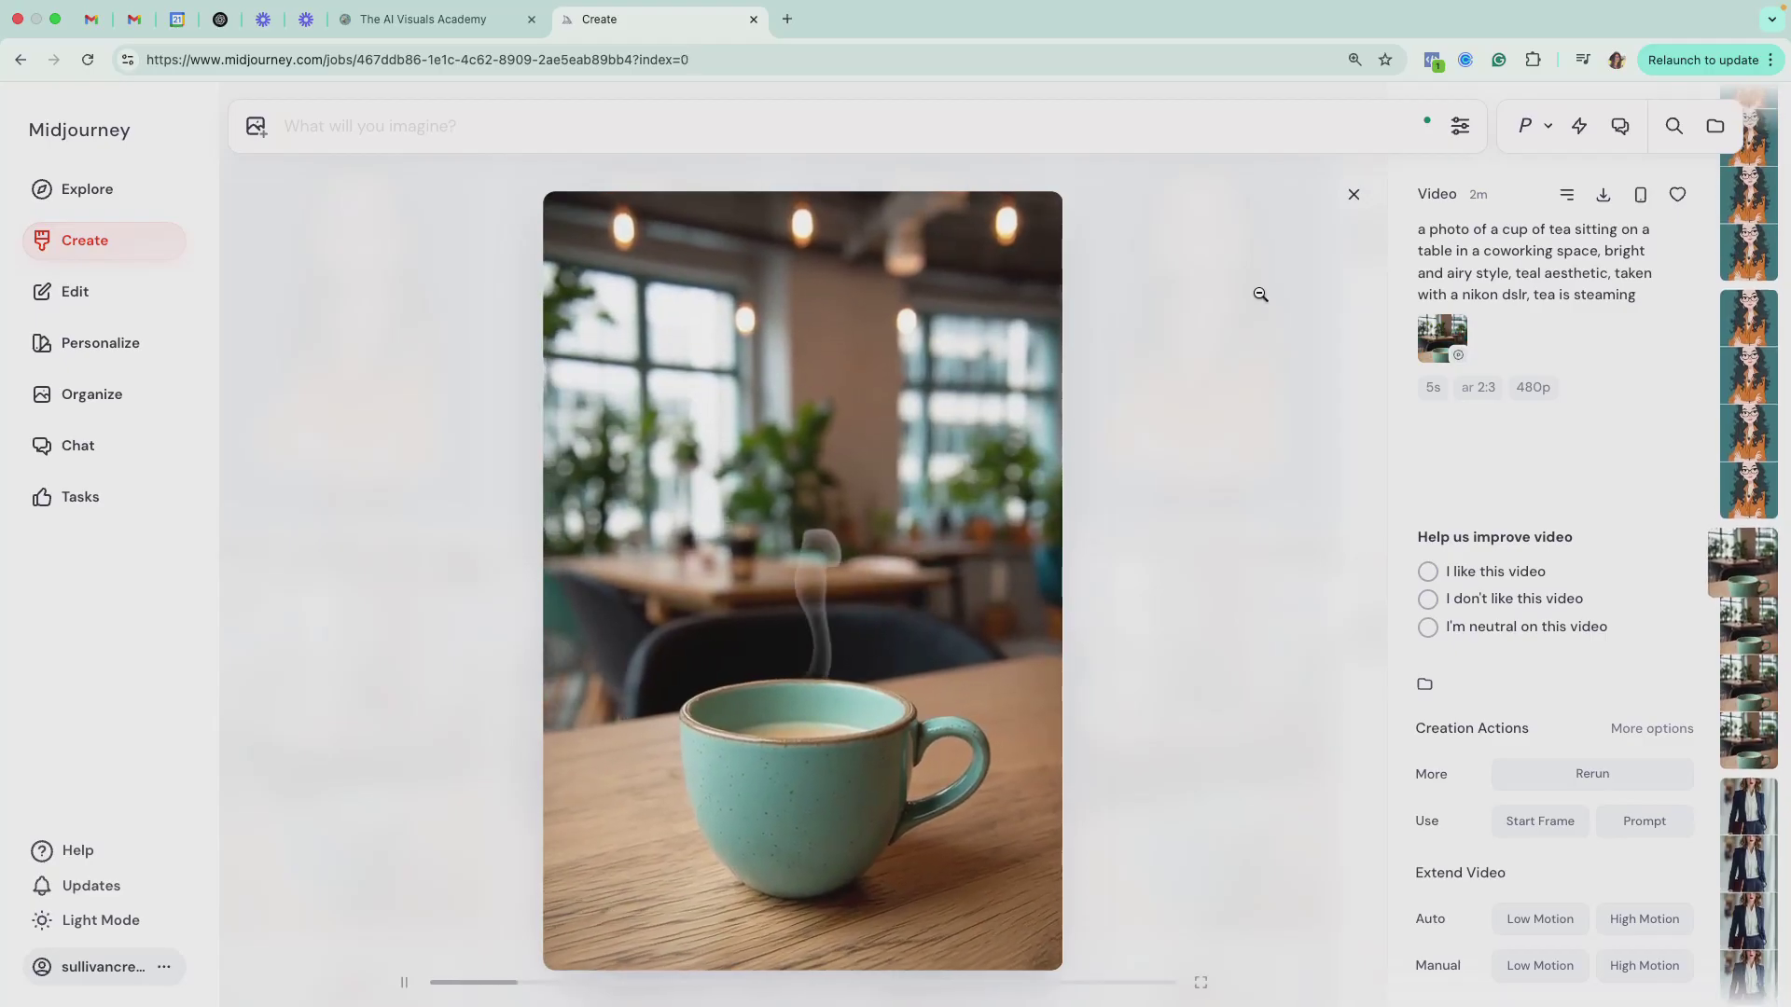
pyautogui.click(1353, 194)
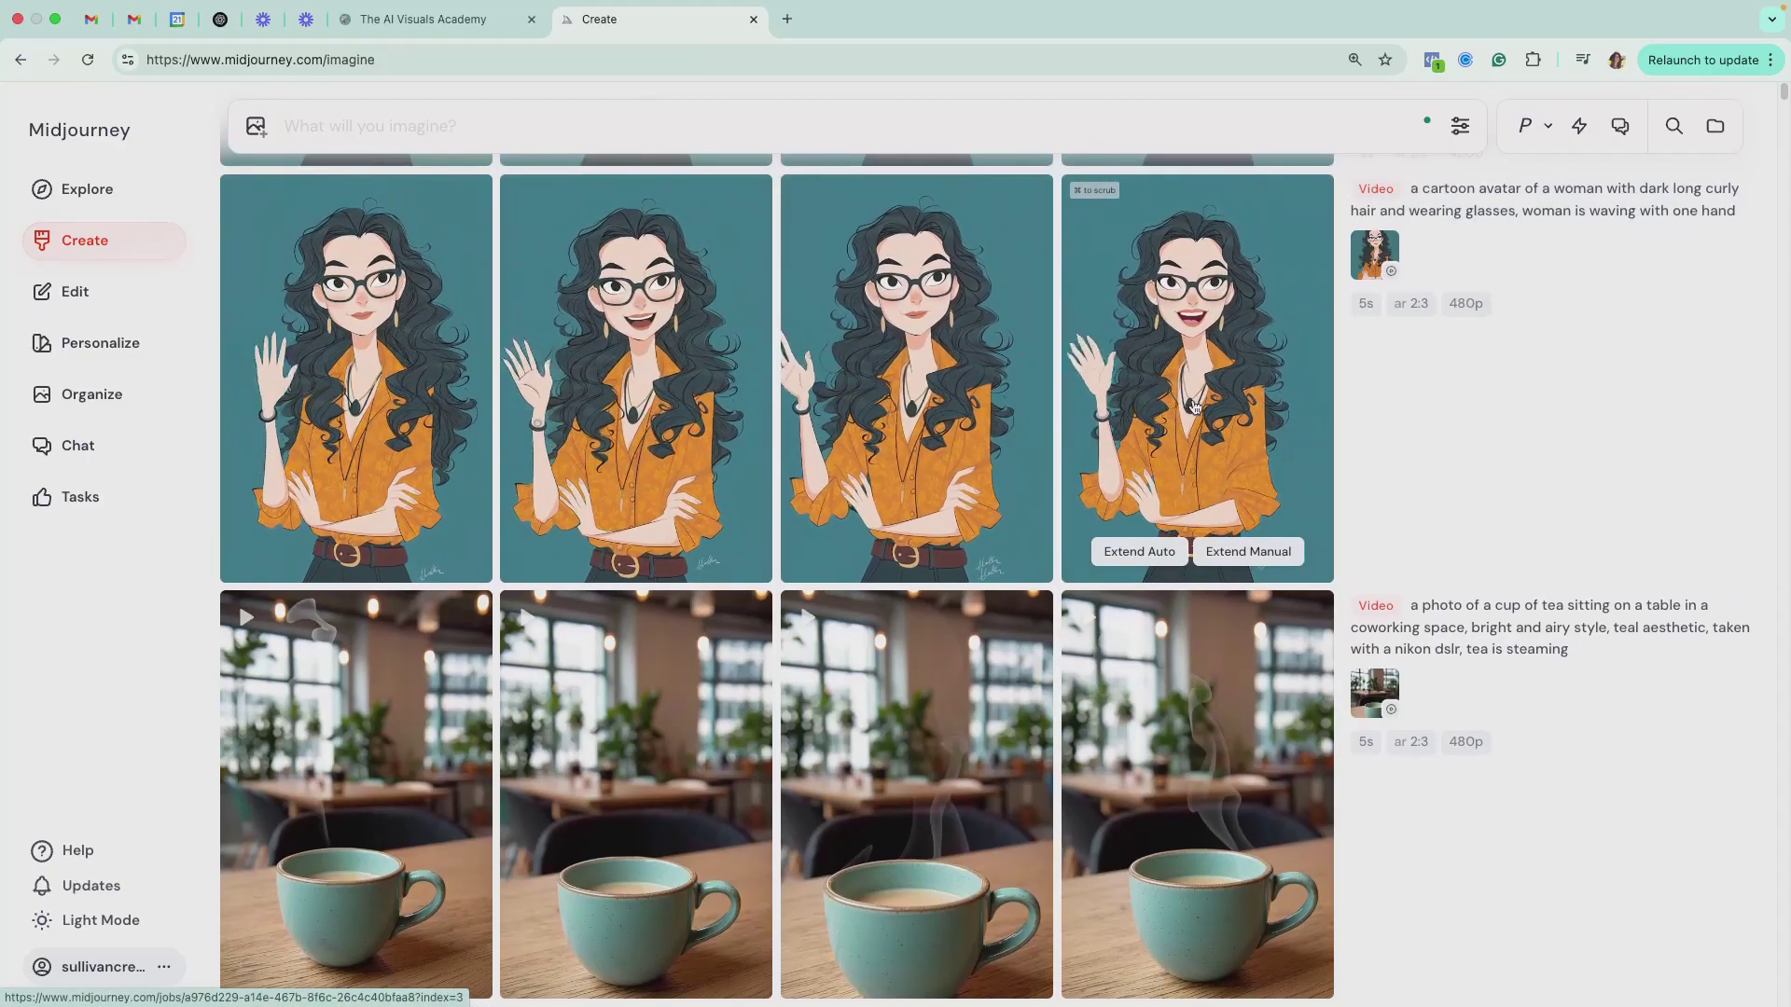
# Review the four manual low-motion videos of the waving cartoon avatar, ending on the last one.
pyautogui.click(1198, 445)
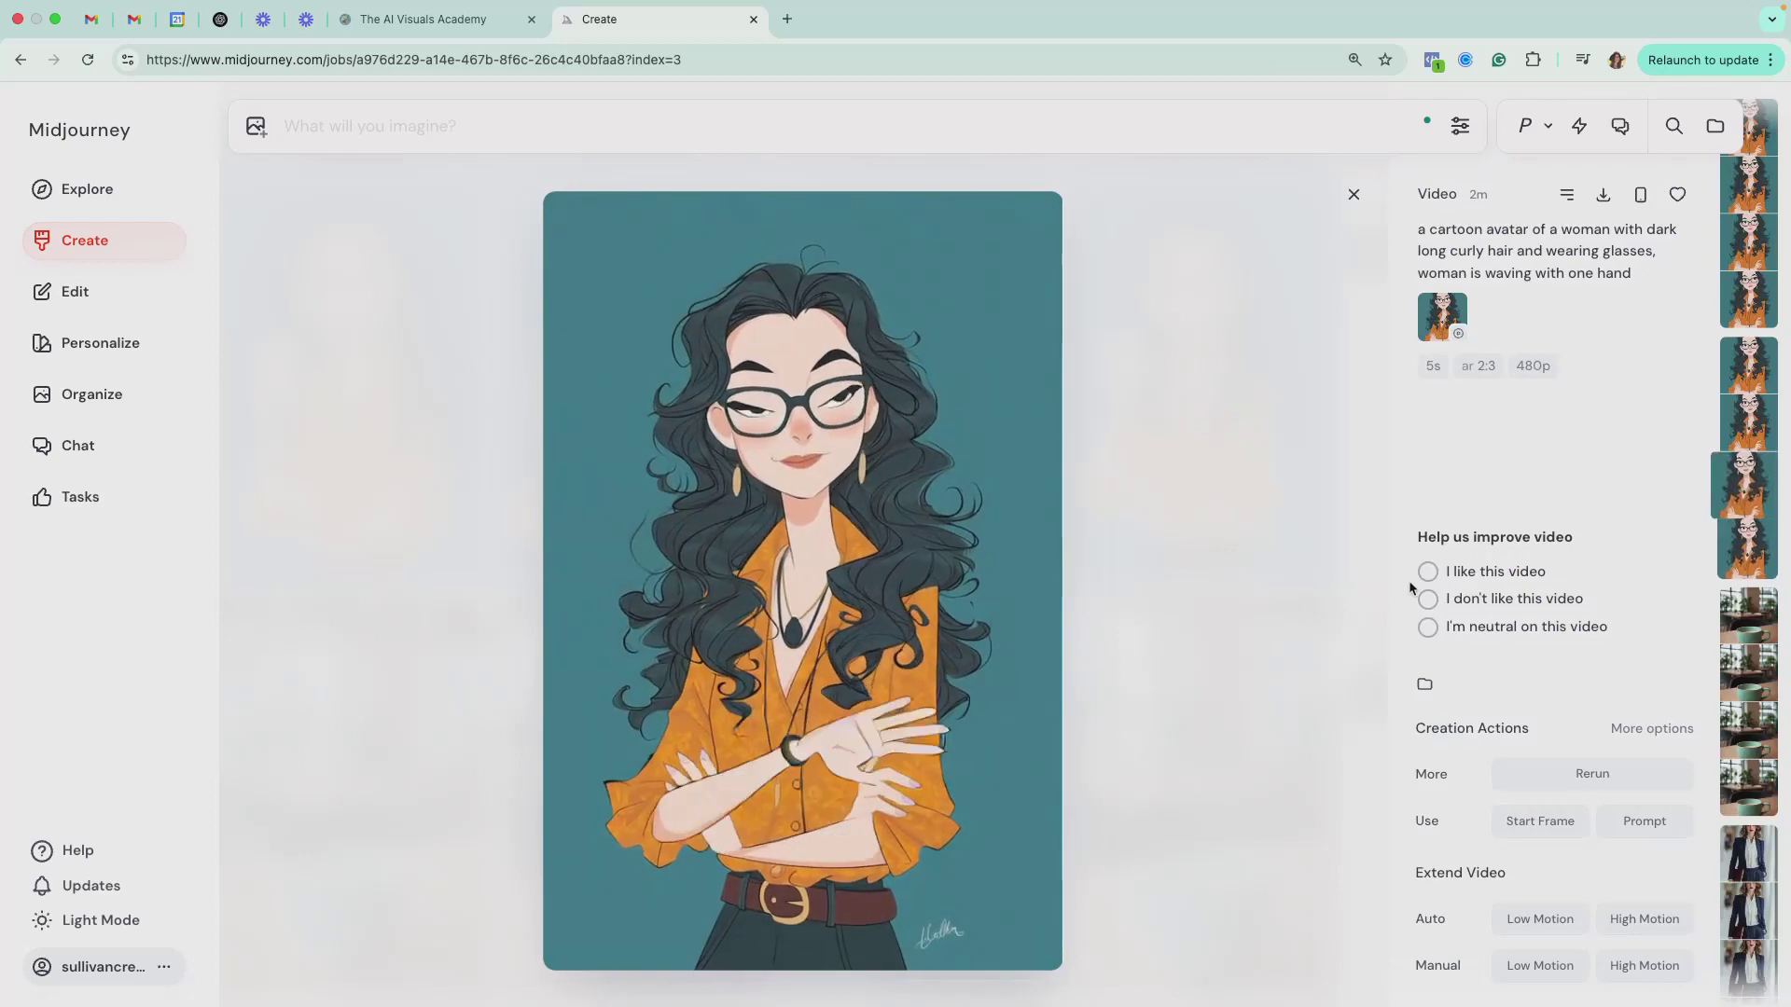
pyautogui.press('Left')
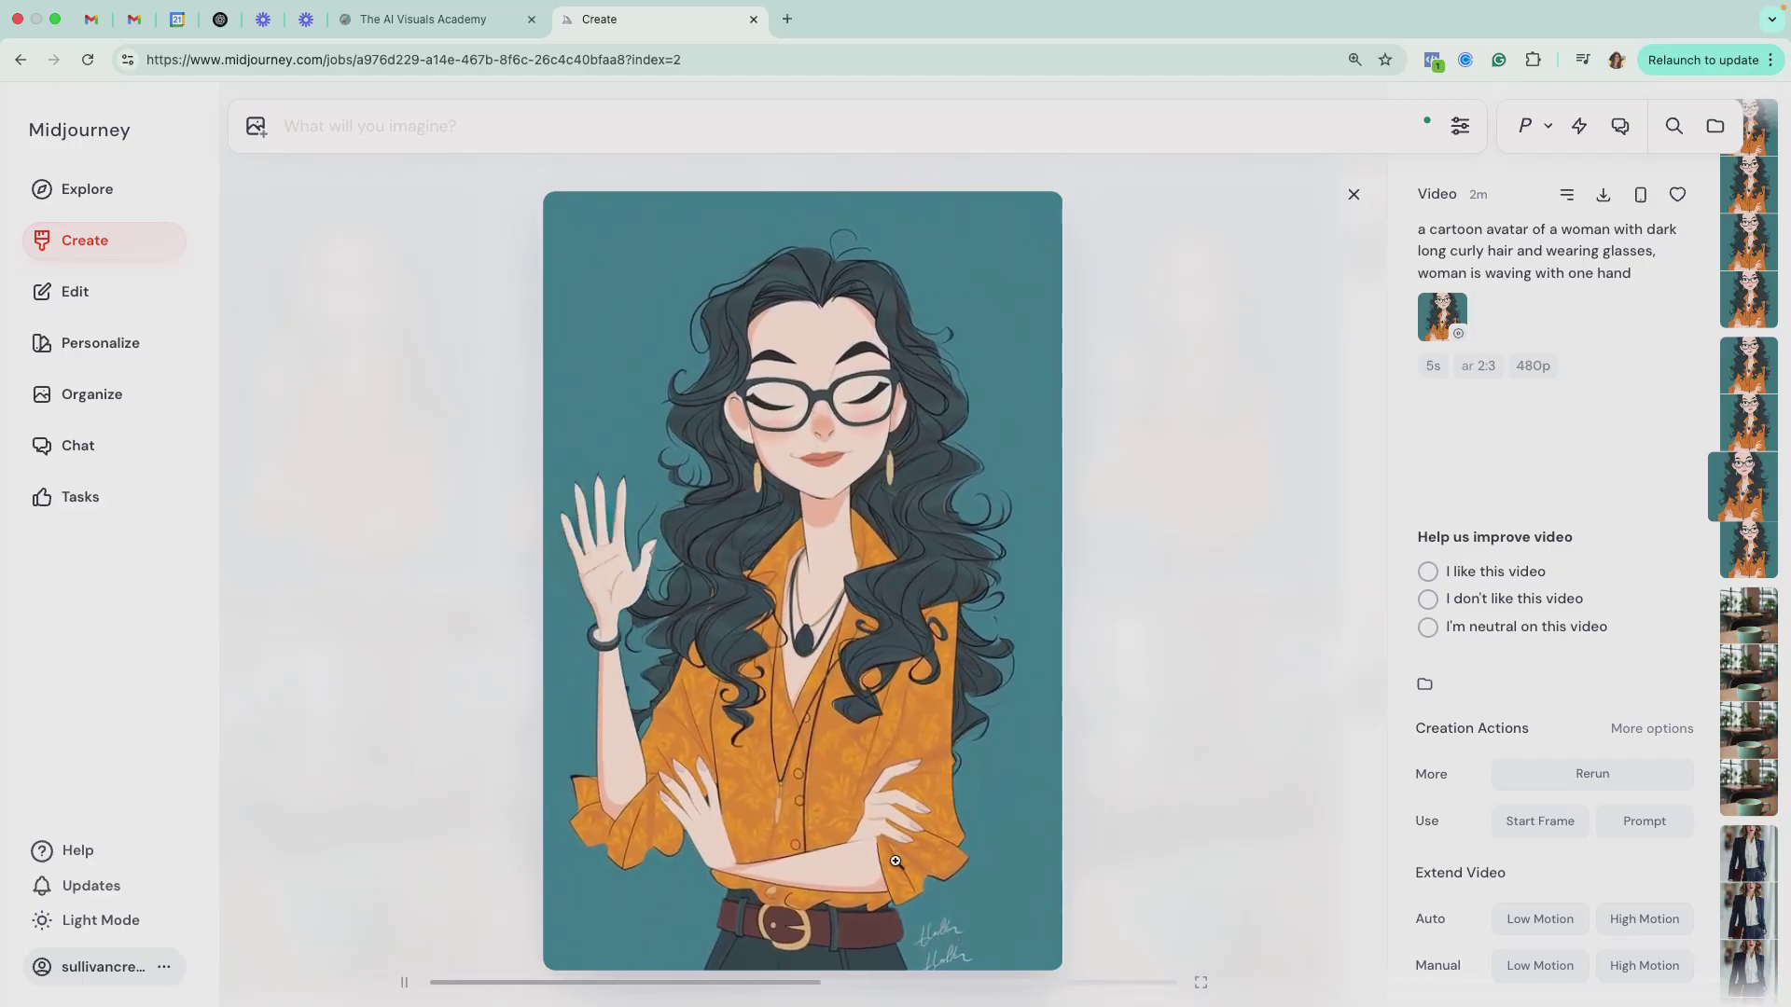
pyautogui.press('Up')
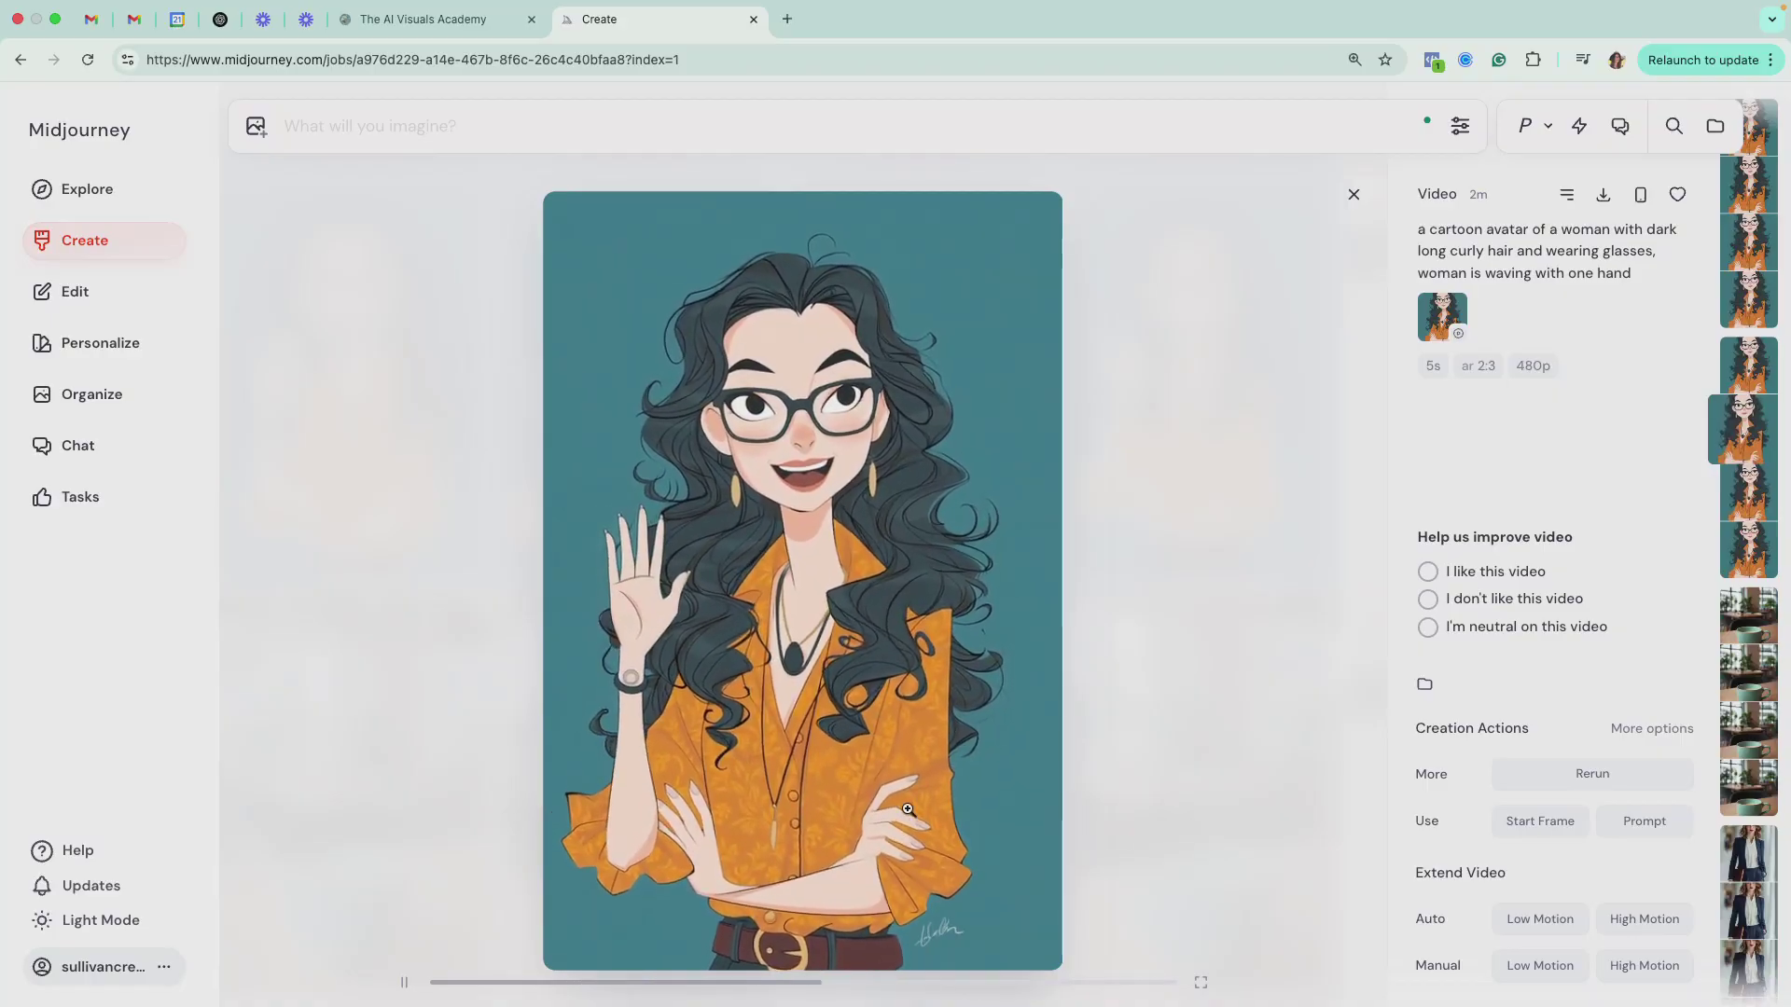
pyautogui.press('Up')
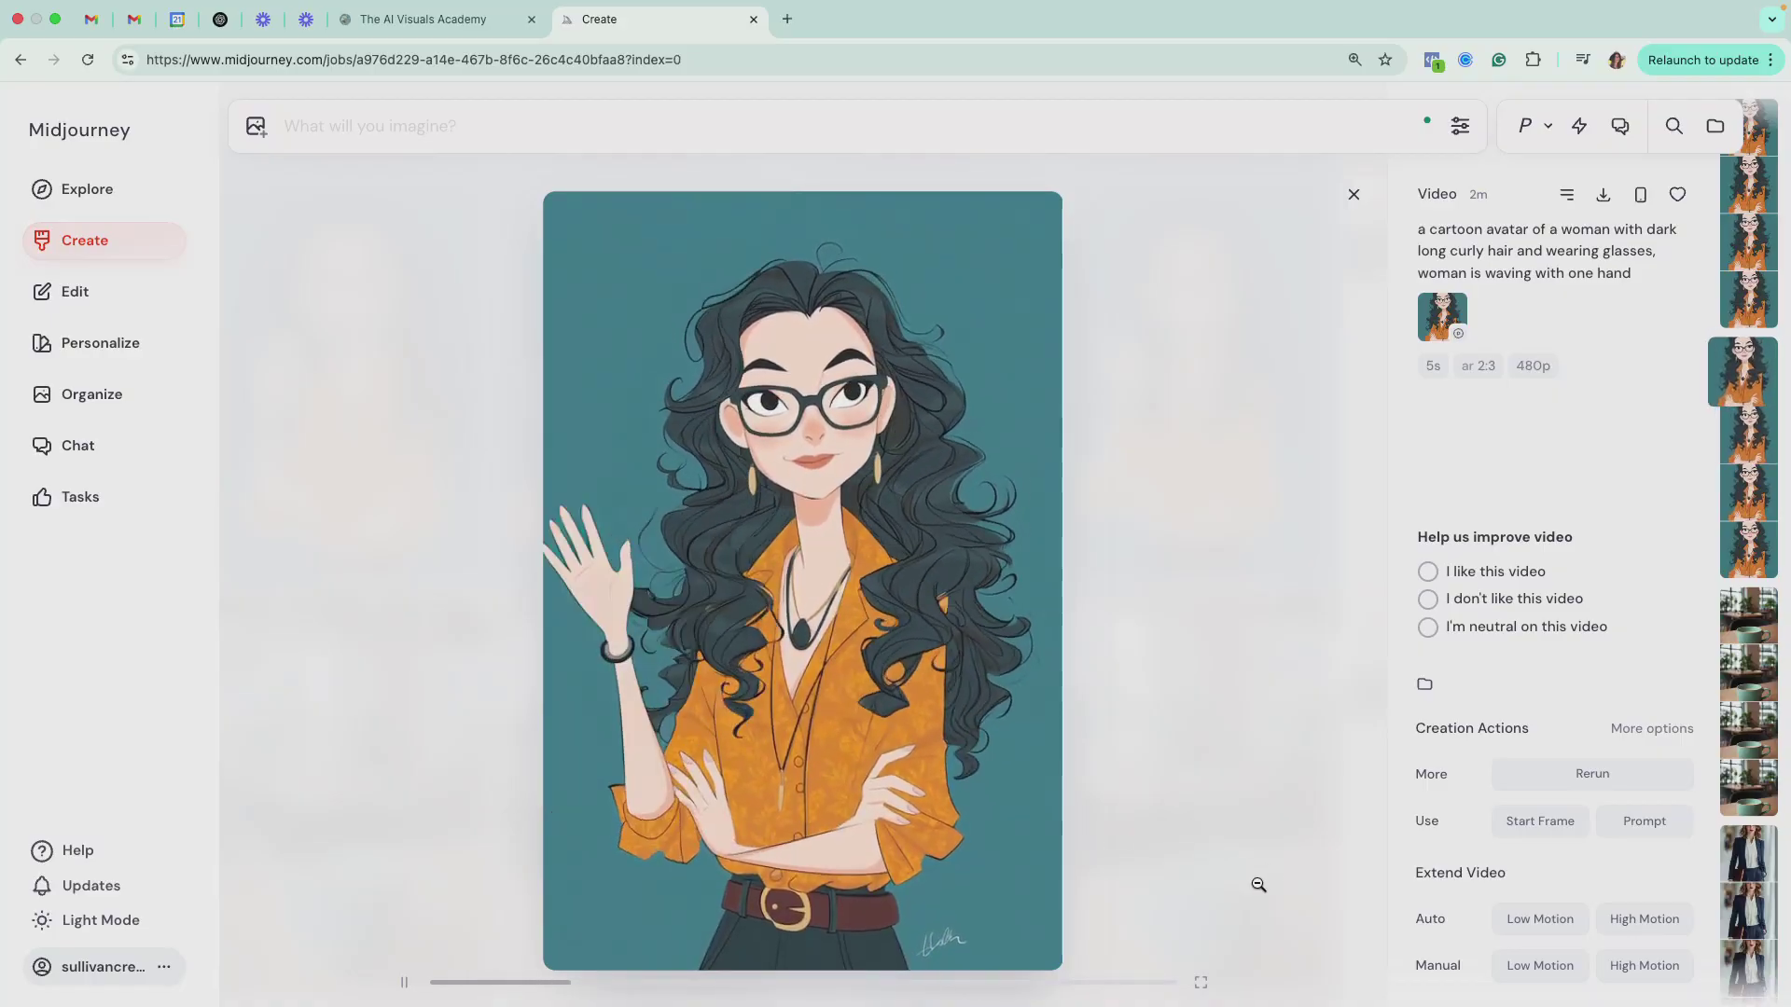
pyautogui.press('Down')
pyautogui.press('Down')
pyautogui.press('Down')
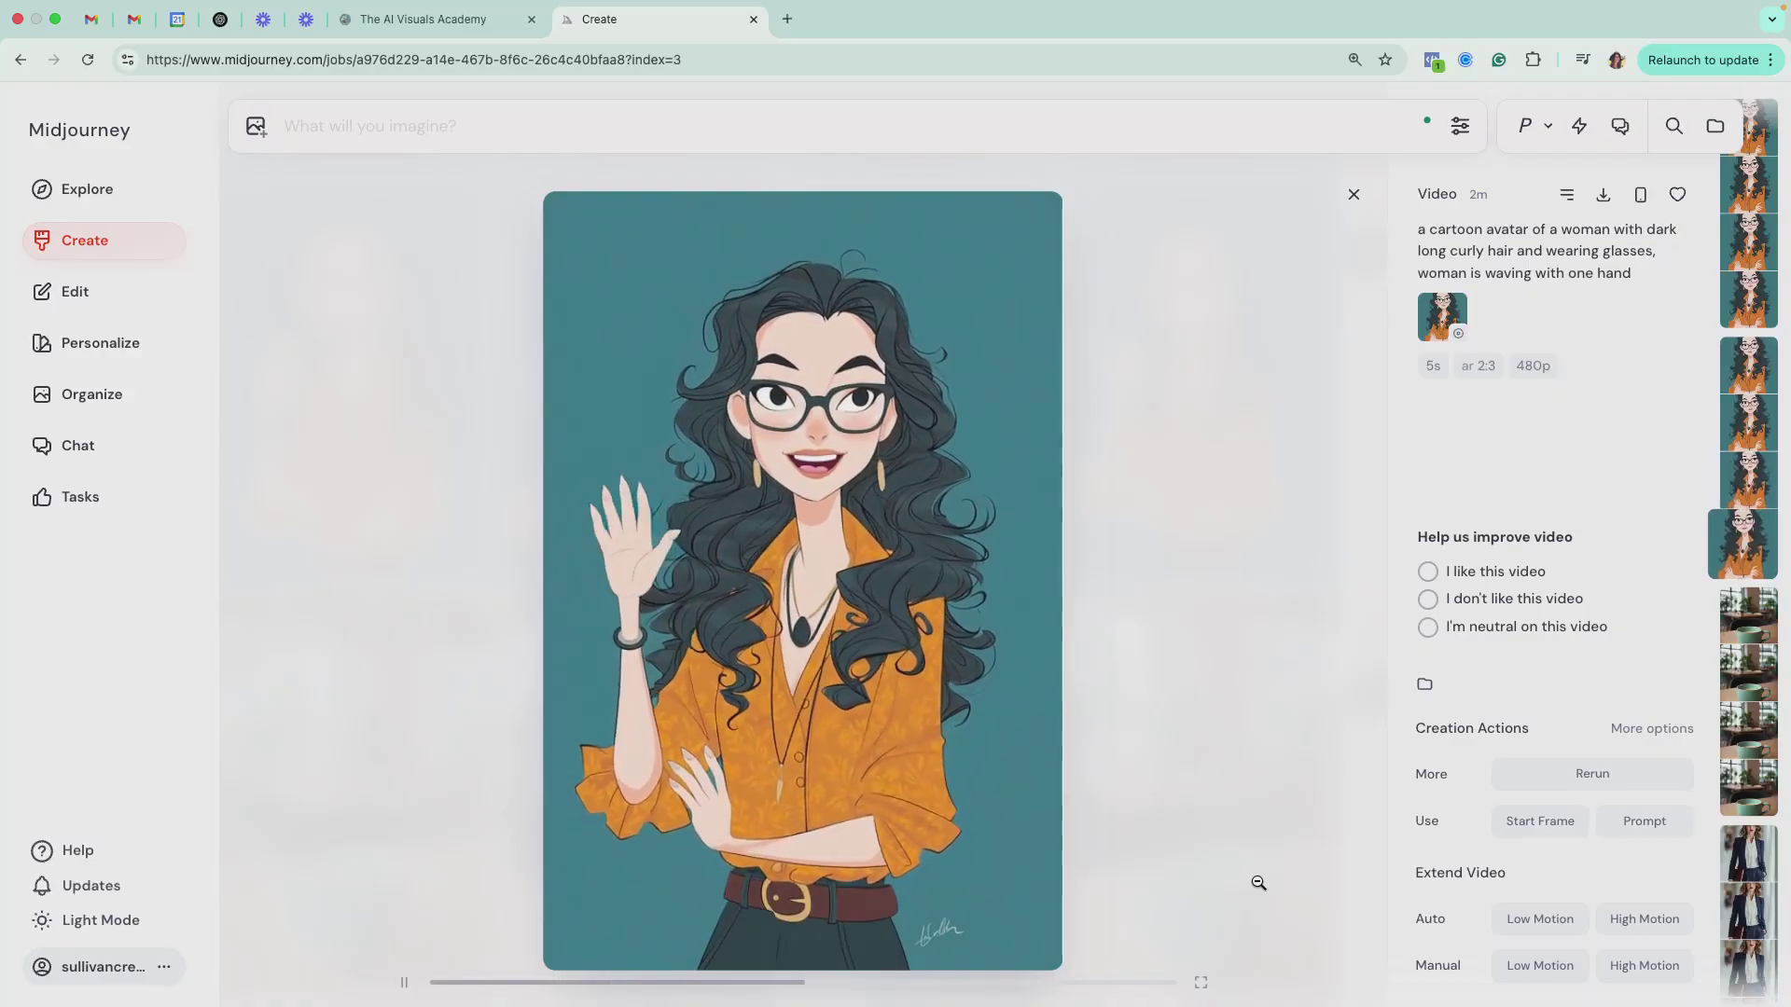
# Review the four automatic low-motion avatar videos from the last back to the first and return to the creations feed.
pyautogui.click(1750, 306)
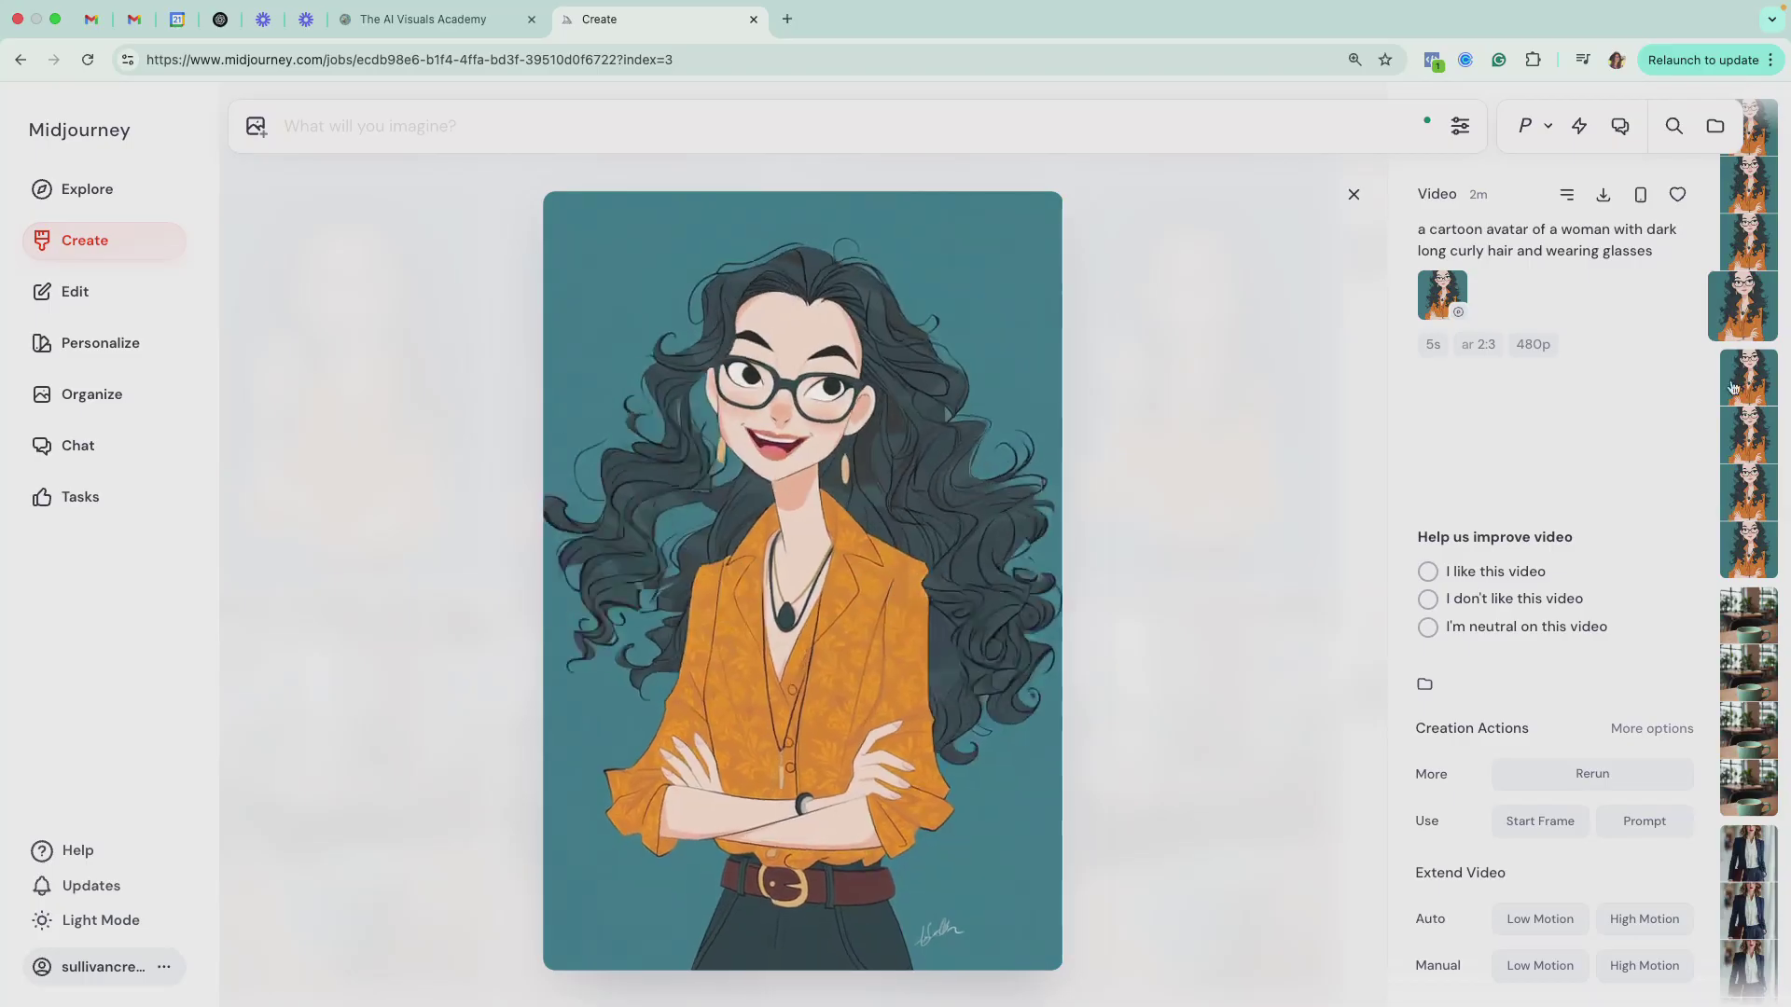
pyautogui.click(1735, 235)
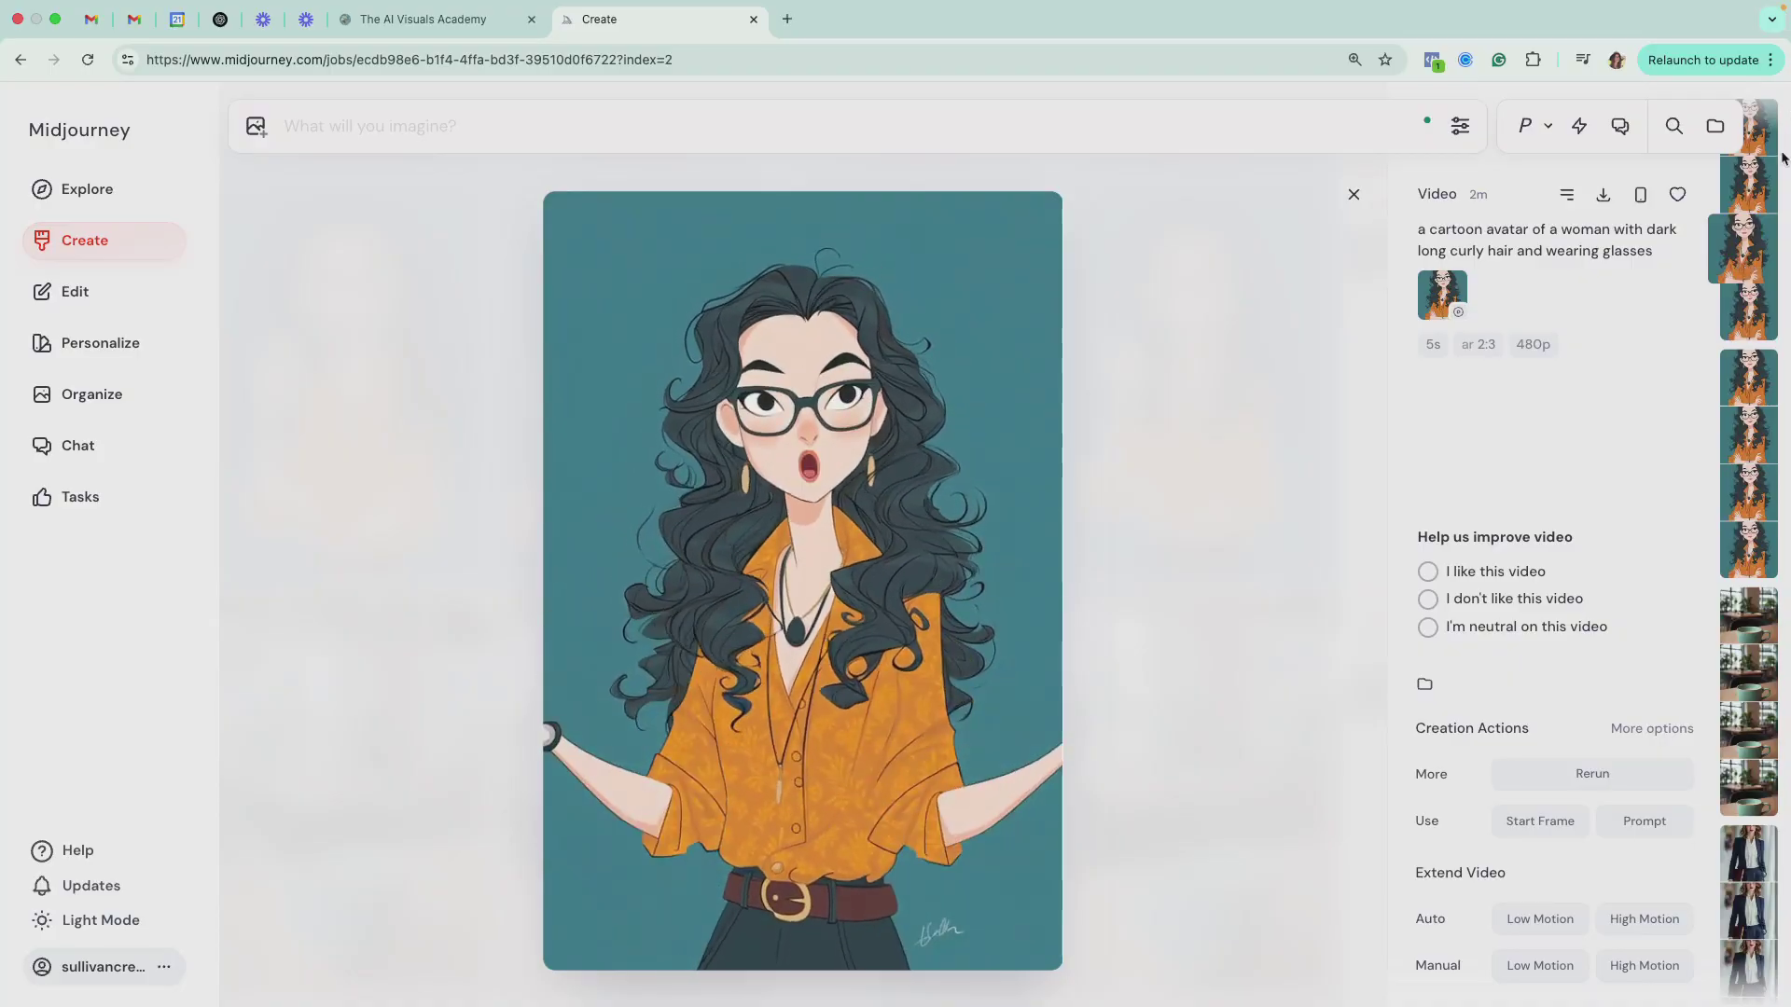
pyautogui.click(1762, 191)
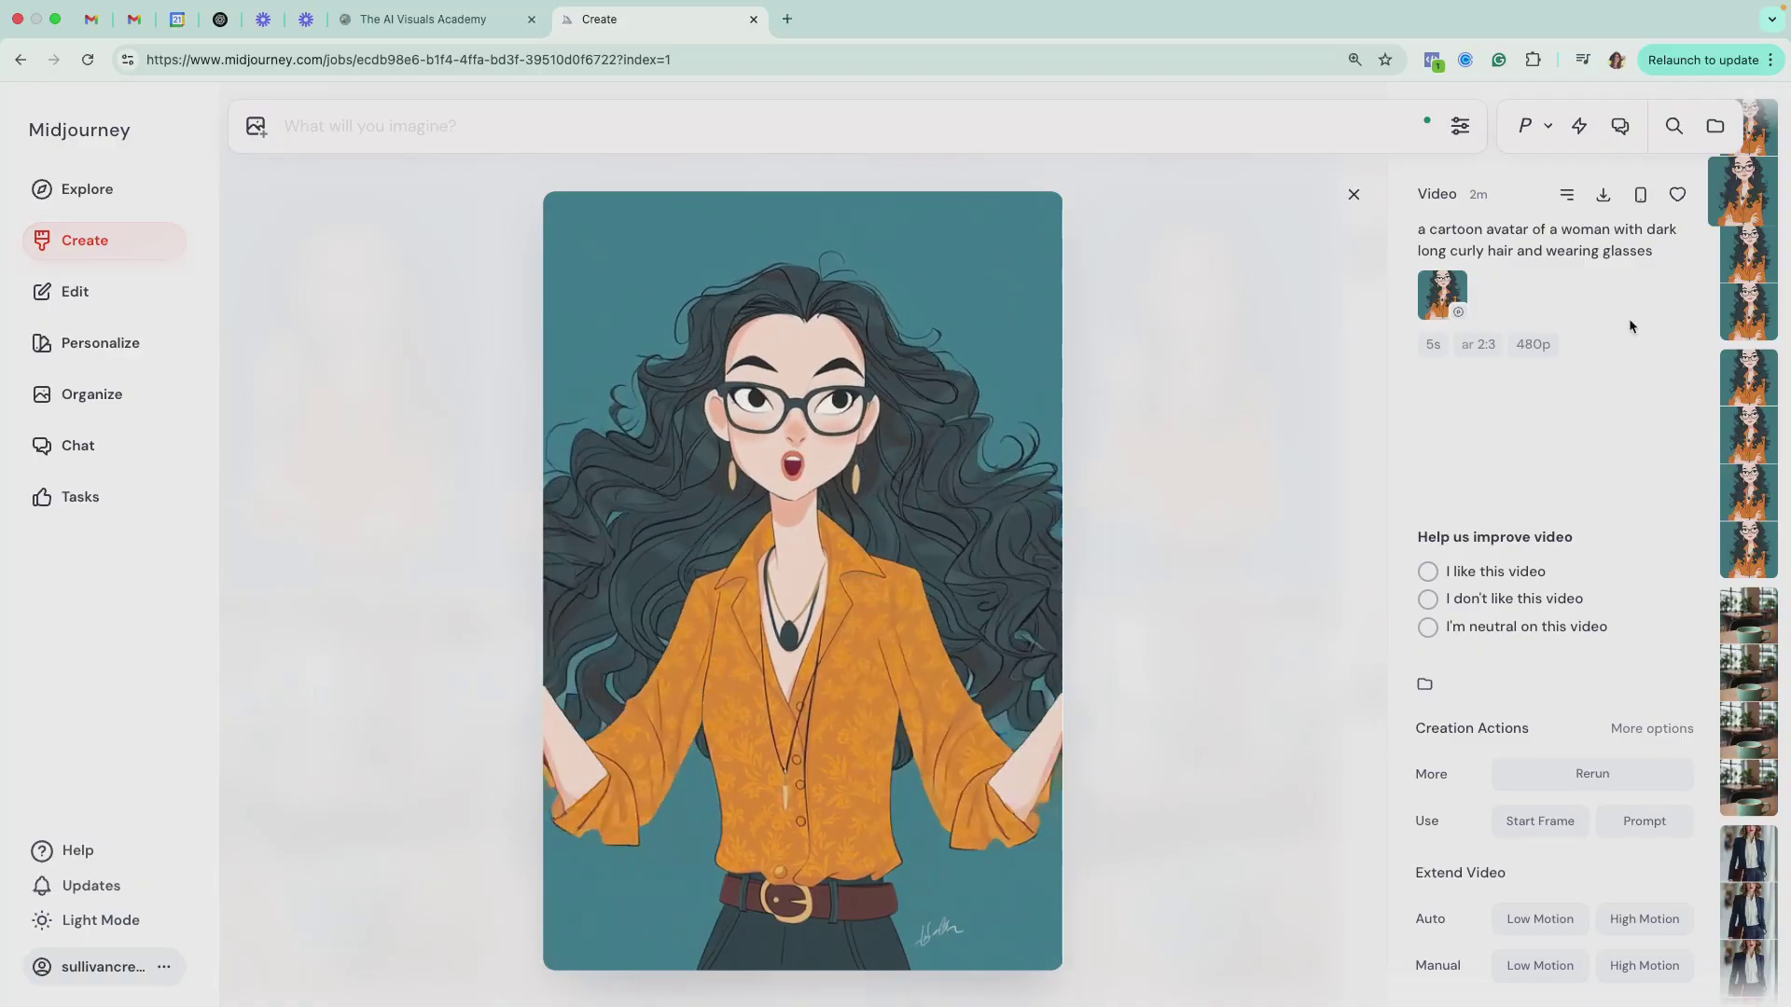
pyautogui.click(1762, 144)
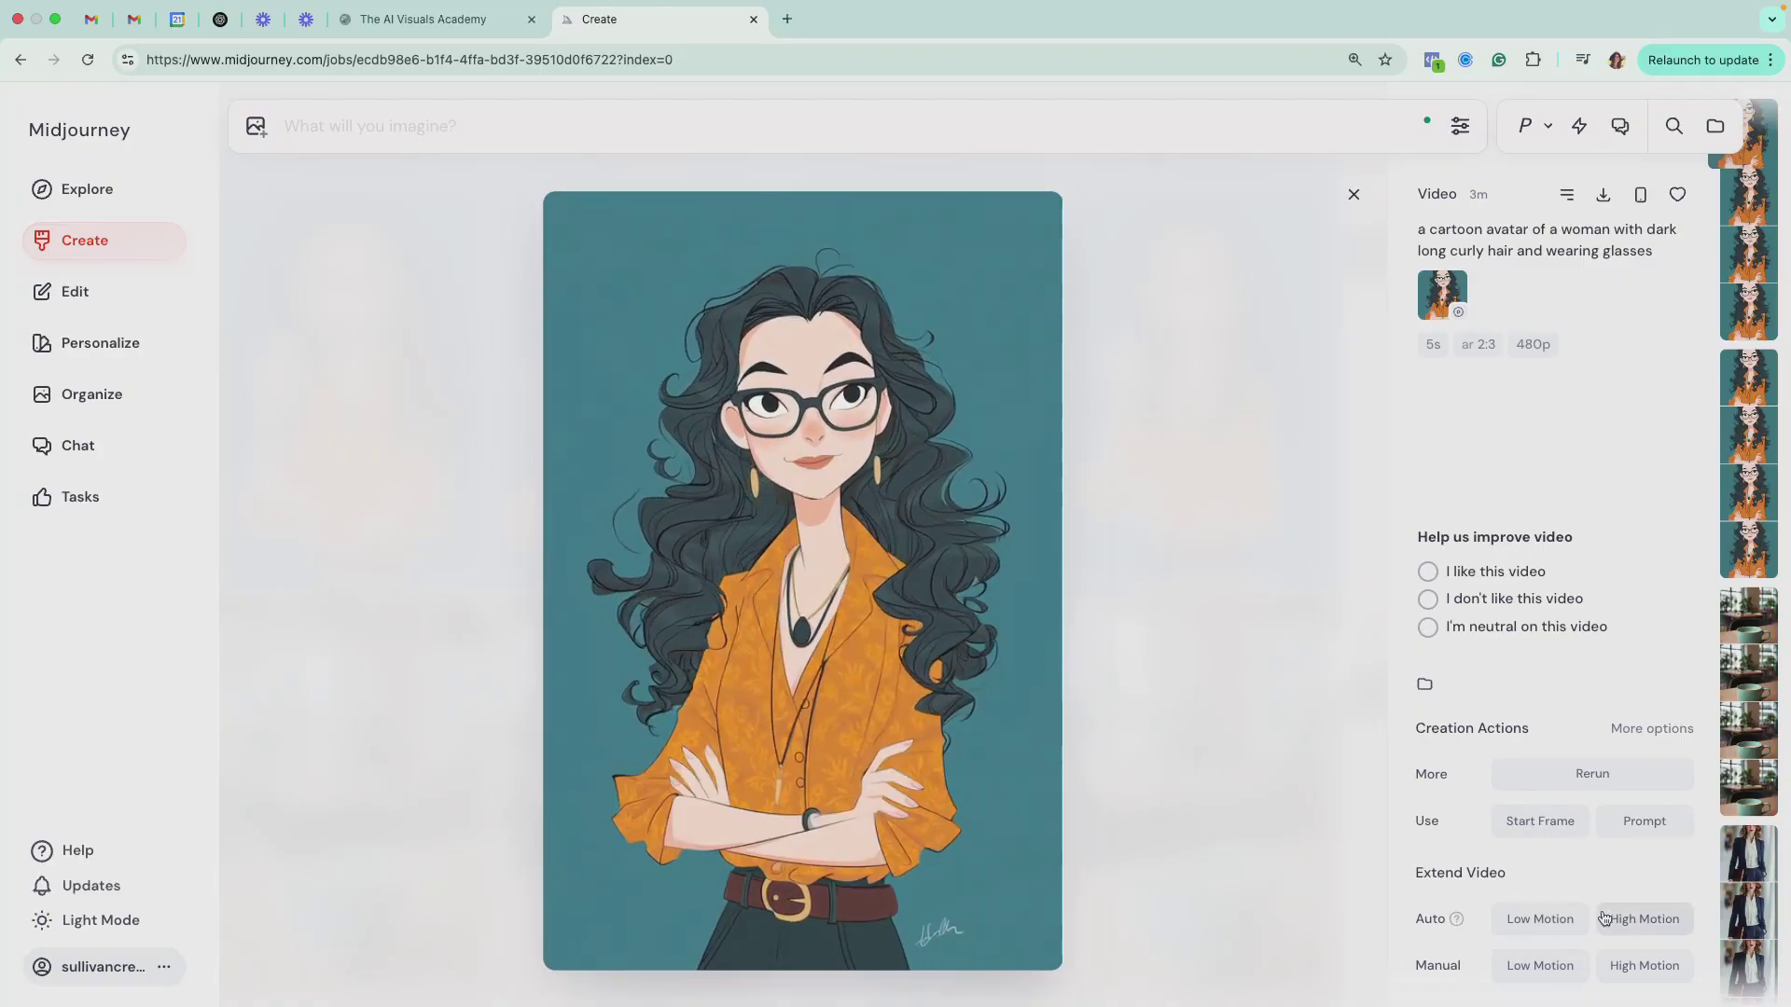
pyautogui.moveTo(1468, 965)
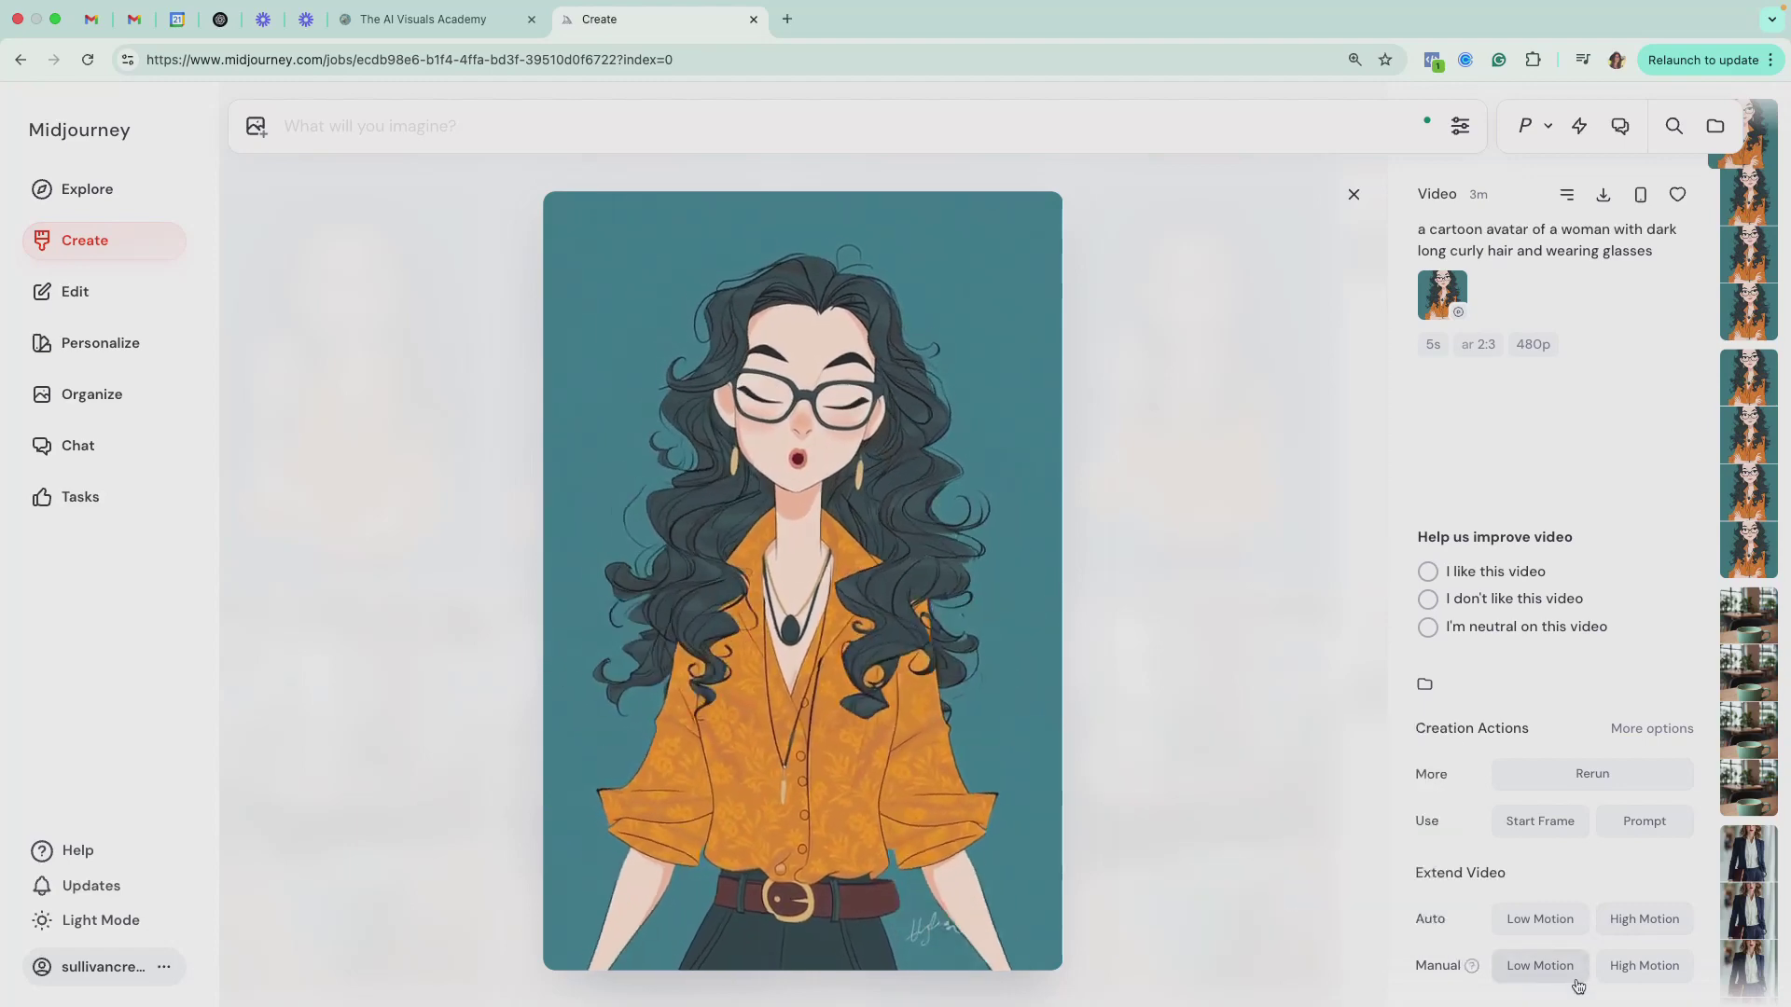
pyautogui.click(1354, 194)
# Submit a video using a local photo of the woman in a teal blazer as start frame, prompted "a slow zoom into the subject, subject looks up at the end".
pyautogui.scroll(5, 913, 401)
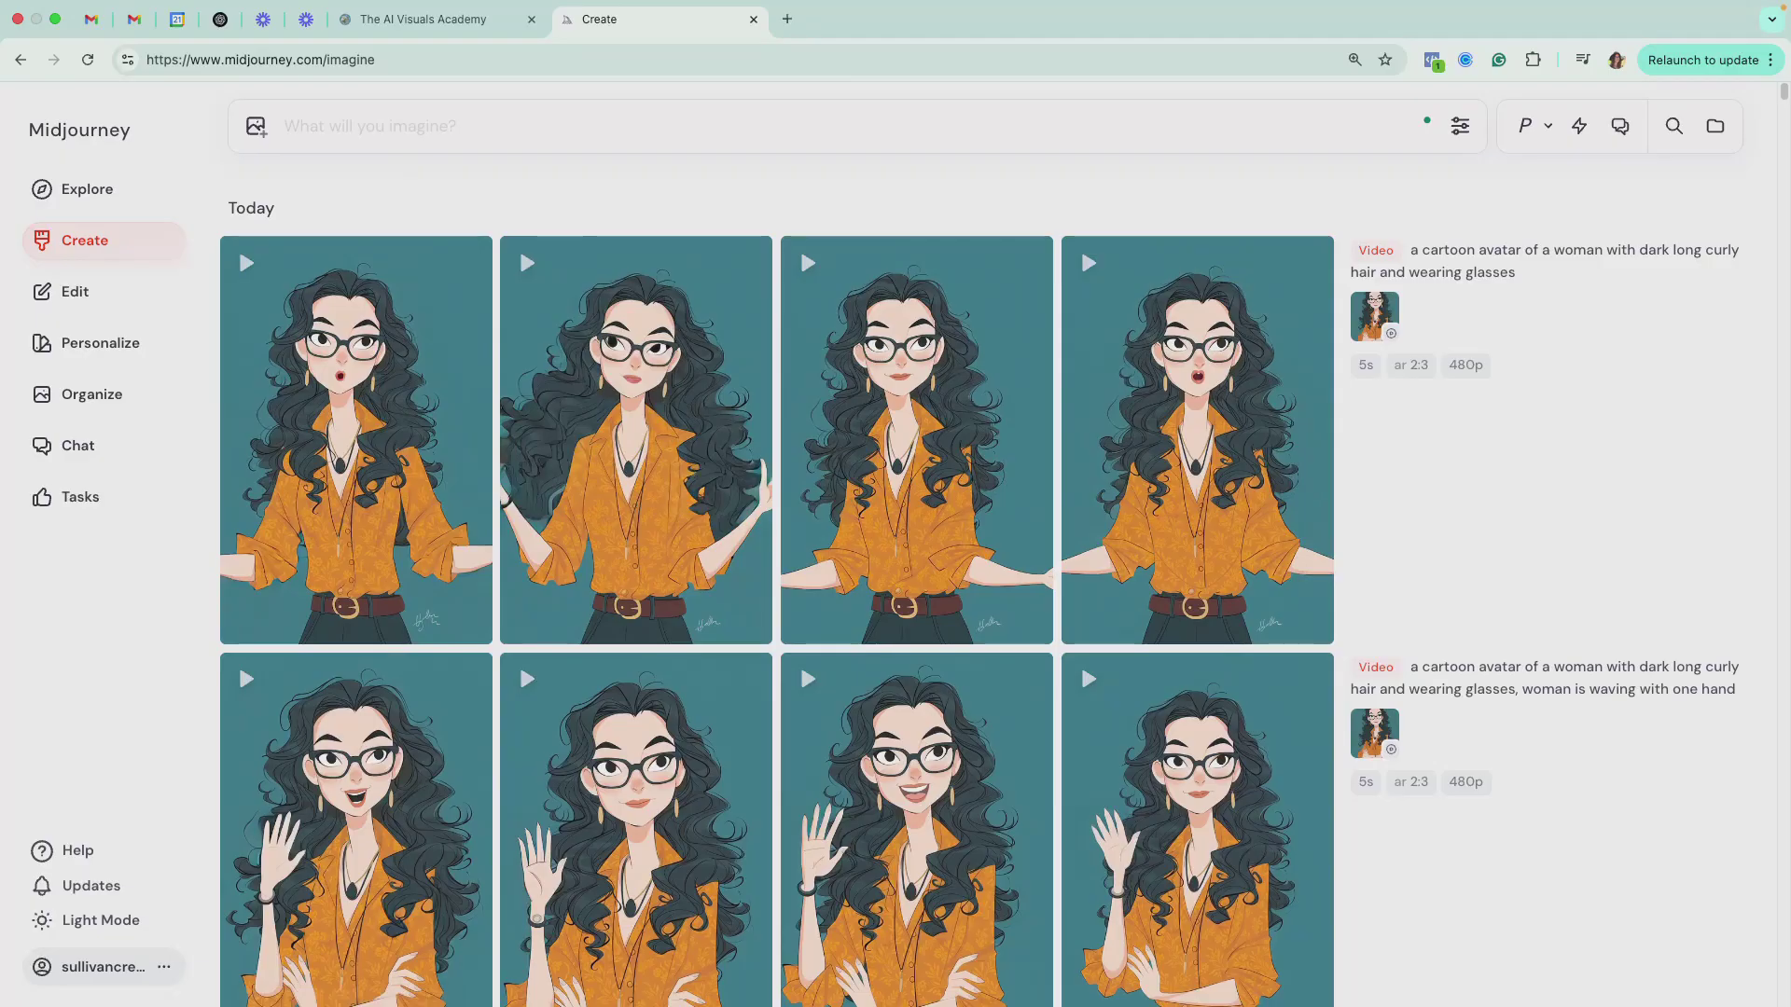
pyautogui.moveTo(392, 0); pyautogui.dragTo(476, 193)
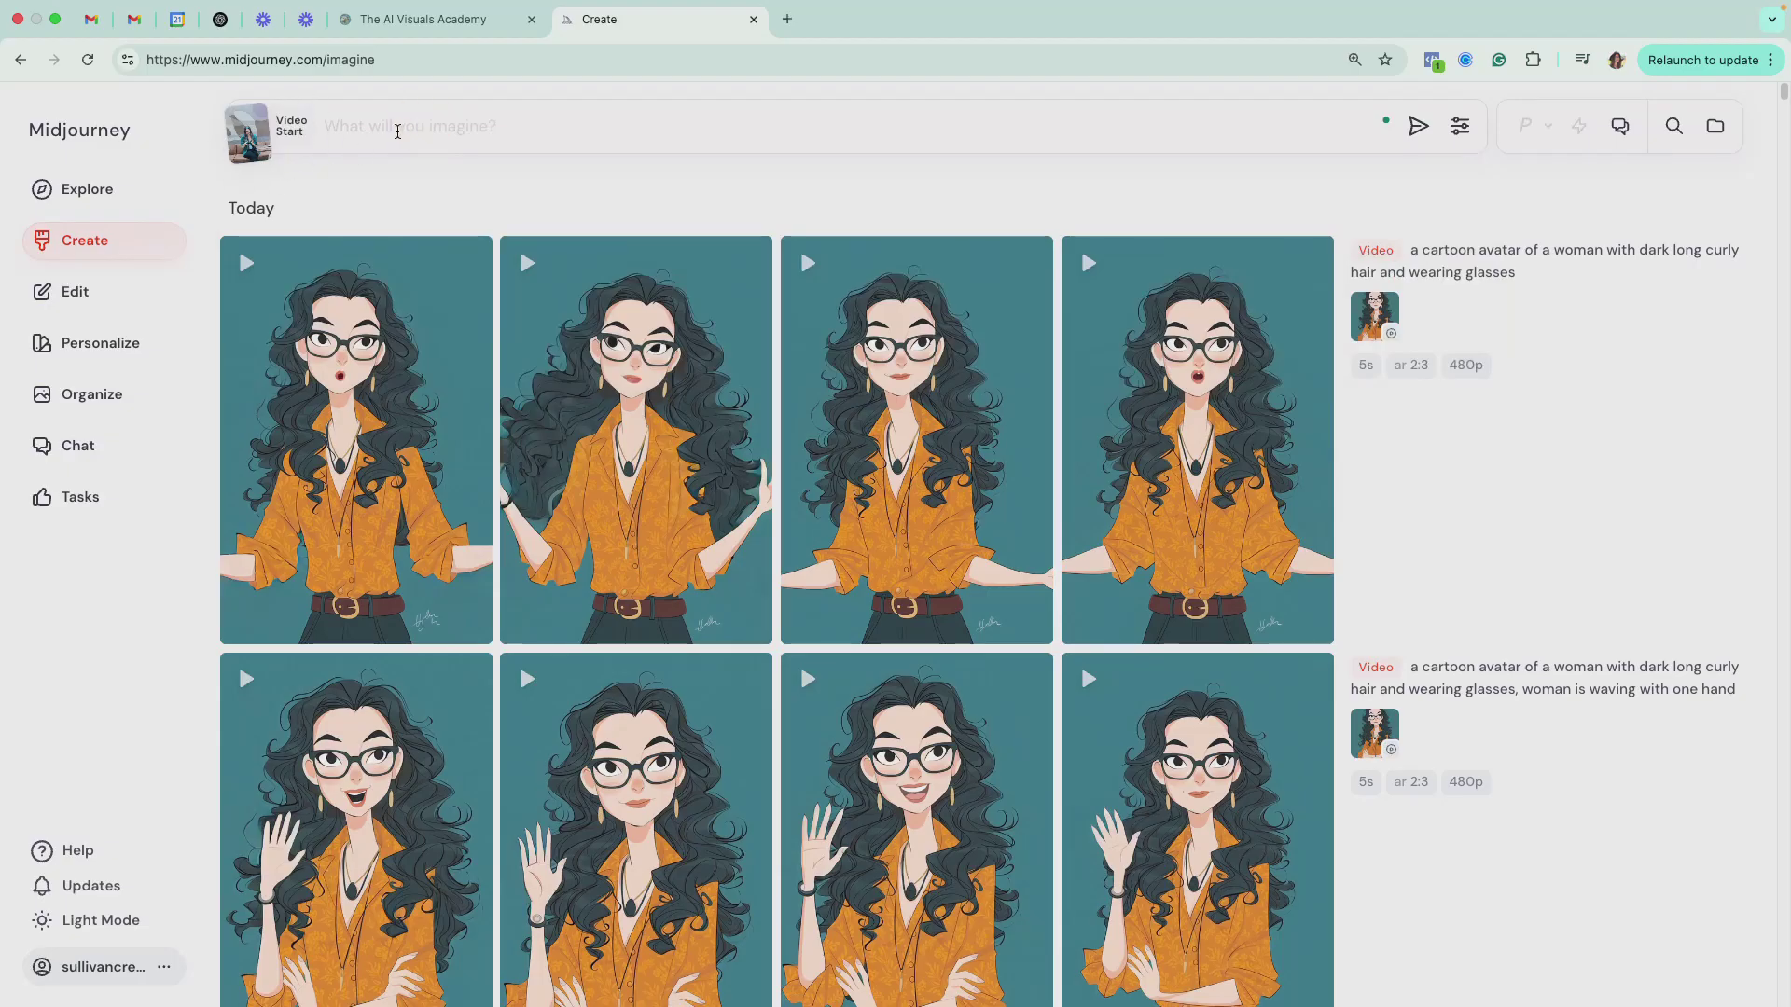
pyautogui.click(382, 127)
pyautogui.write('a slow zoom into the sujbect')
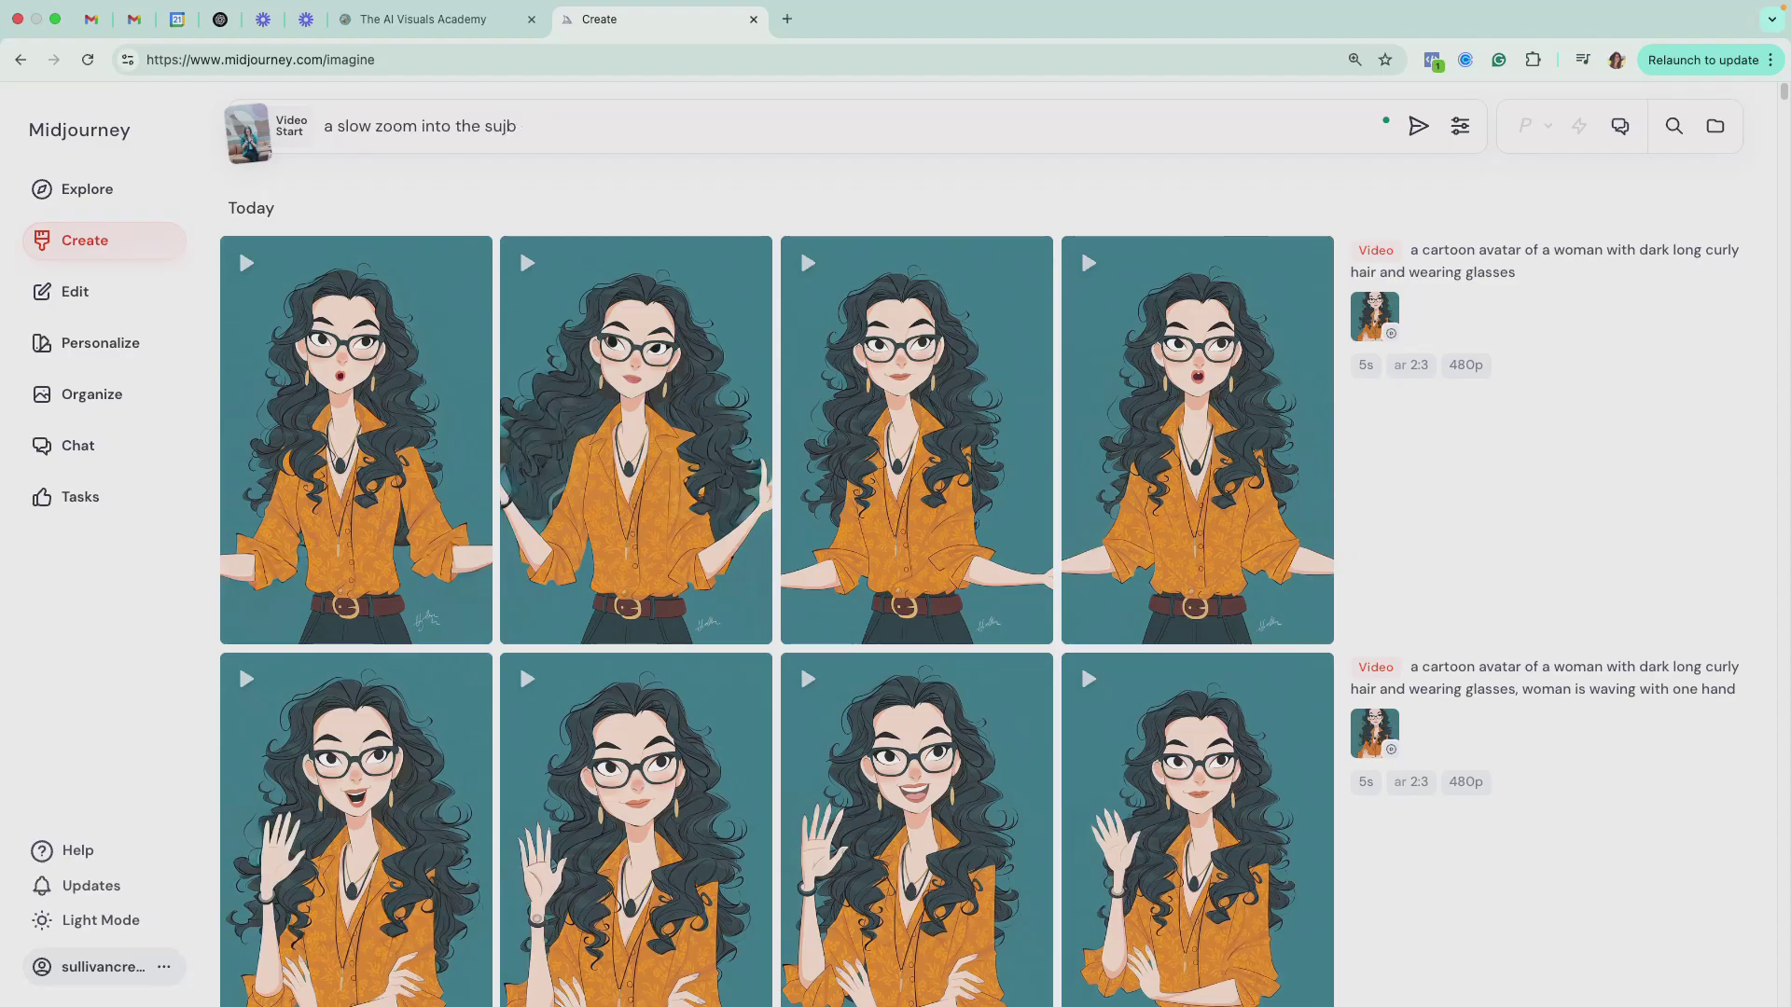
pyautogui.write('jue')
pyautogui.press('Return')
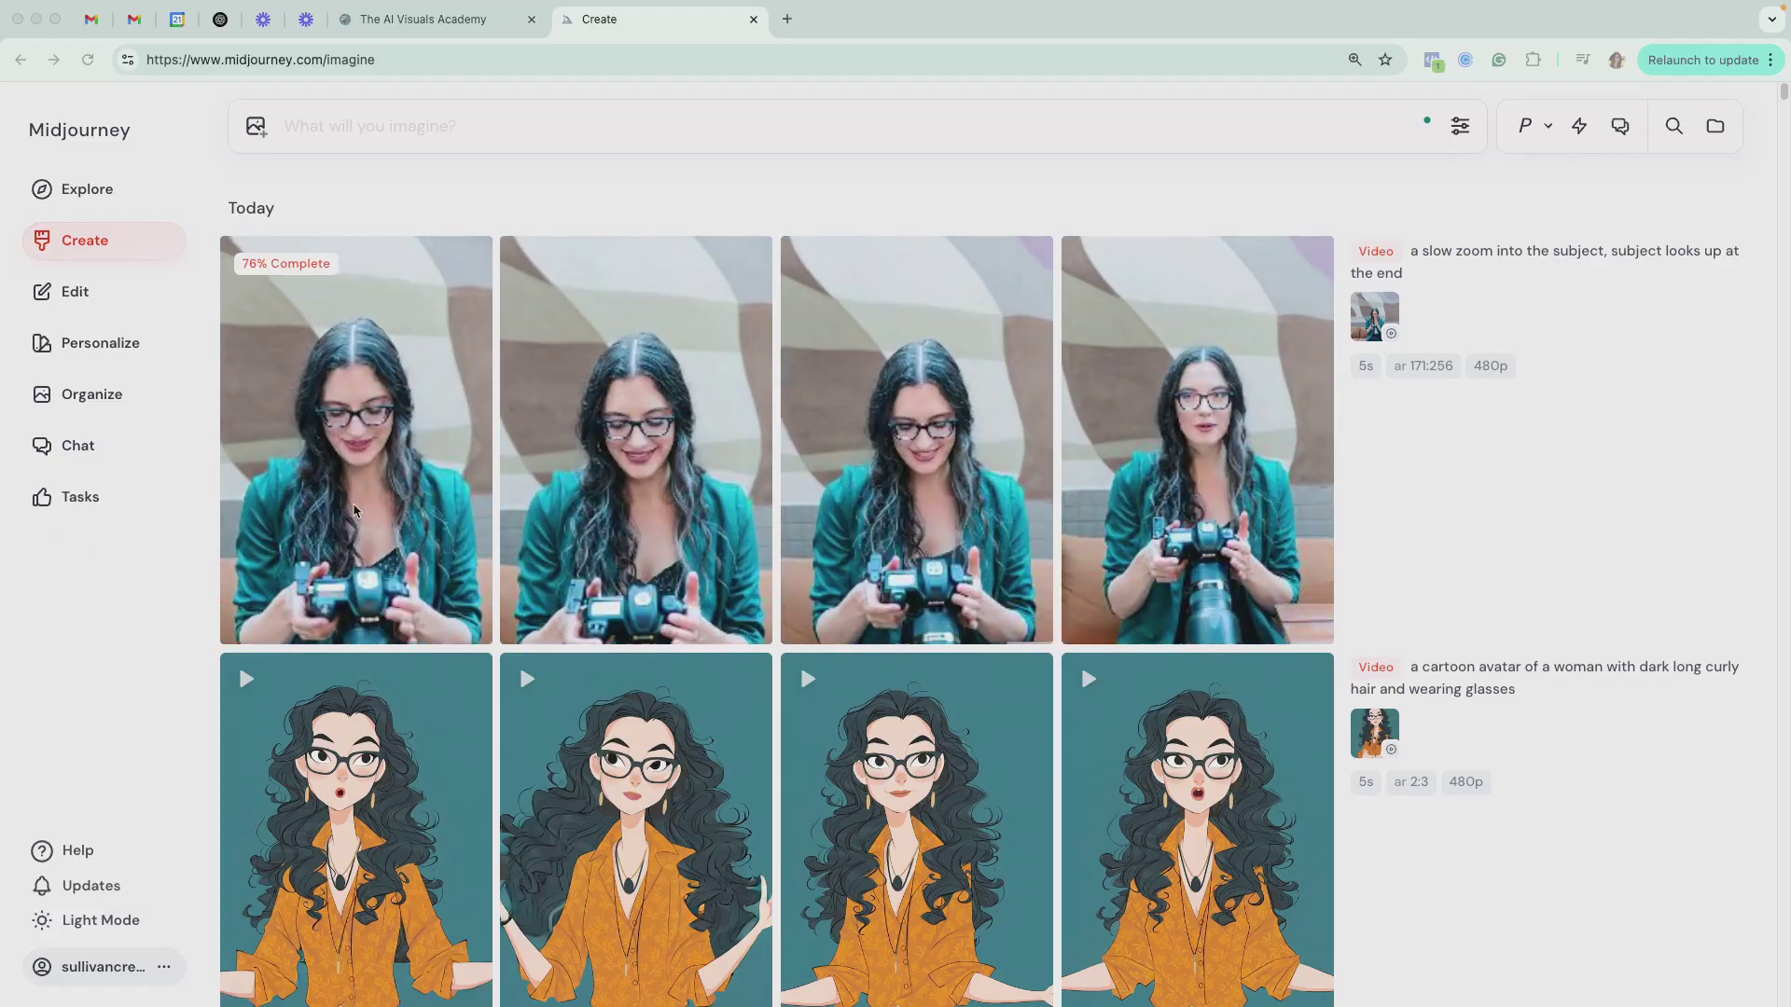
pyautogui.scroll(-8, 632, 471)
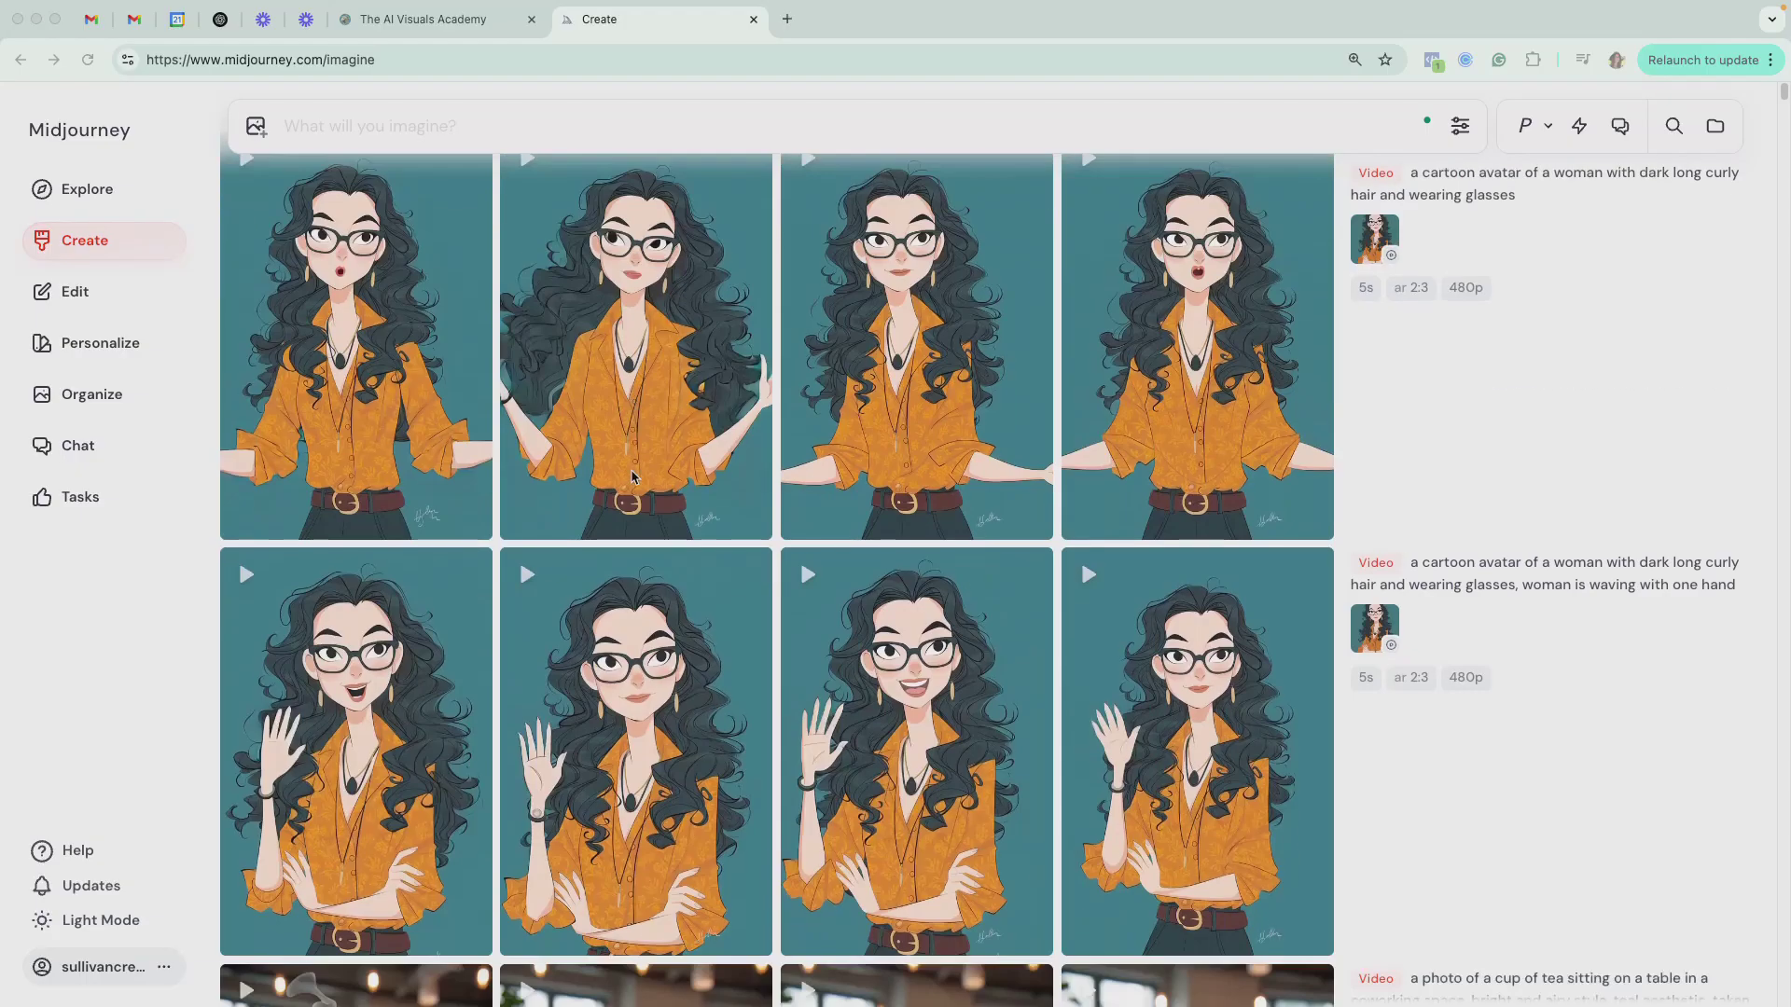
pyautogui.scroll(-11, 630, 475)
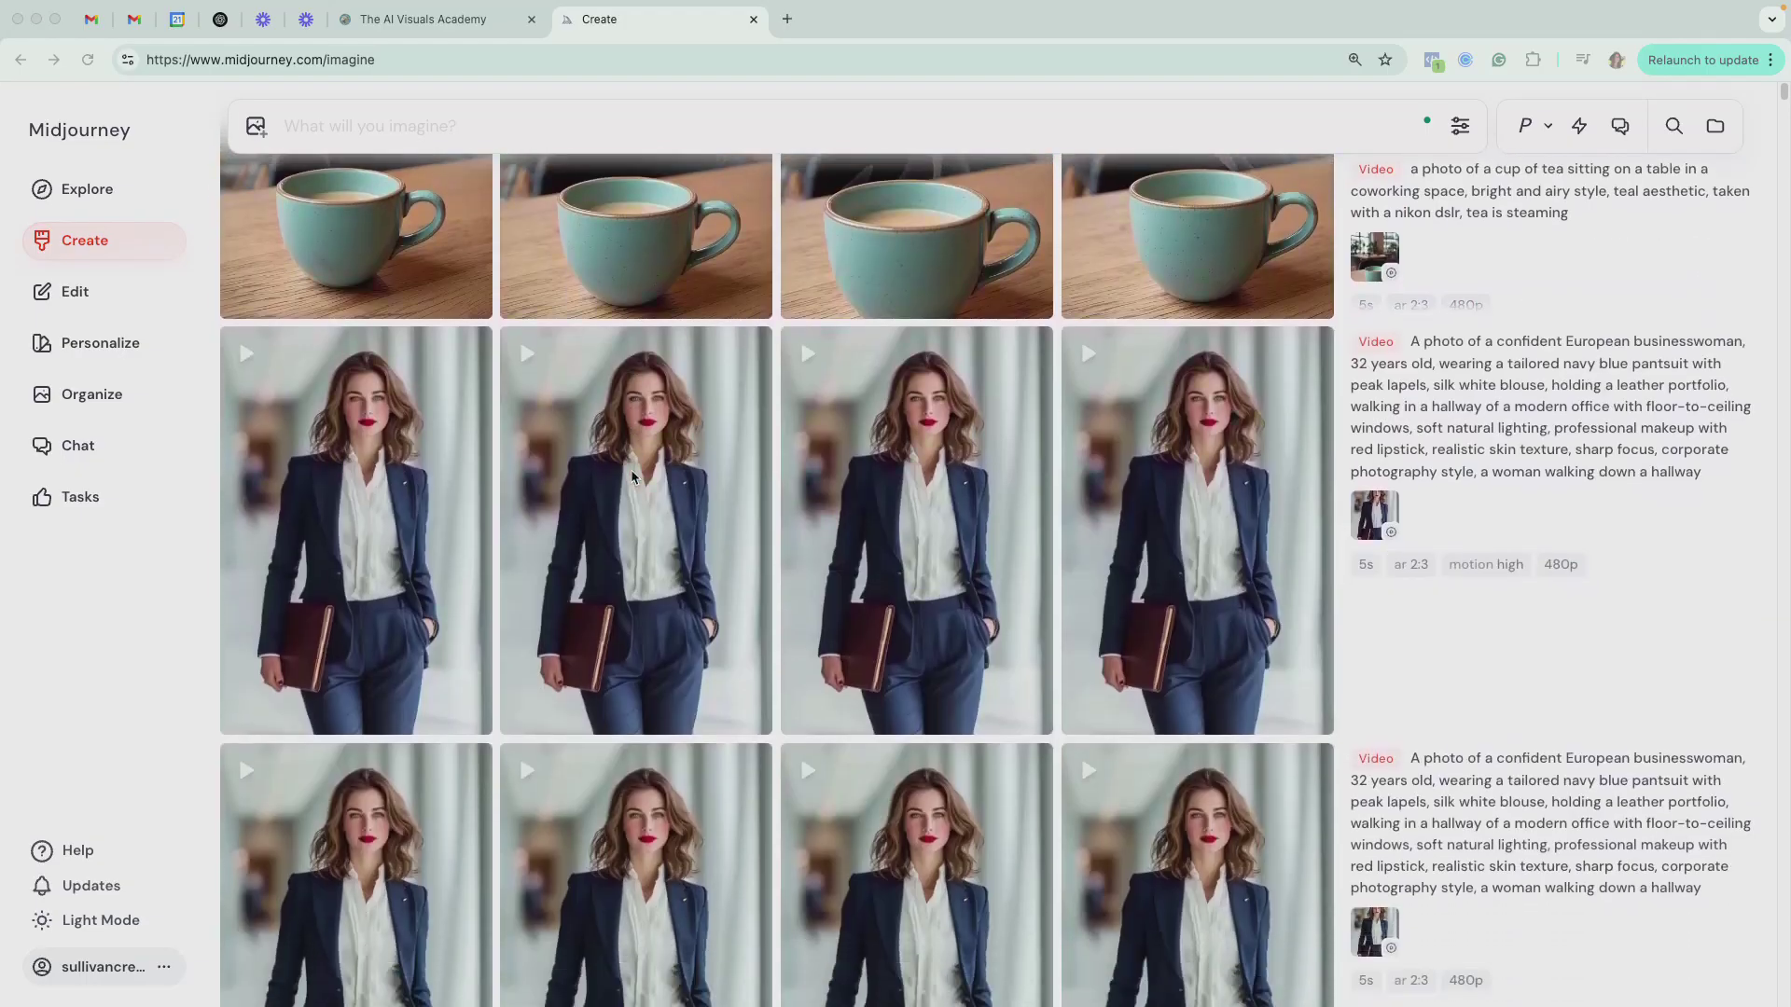
# Review the four zoom-in videos of the woman in the teal blazer enlarged, from the last one back to the first.
pyautogui.scroll(12, 632, 475)
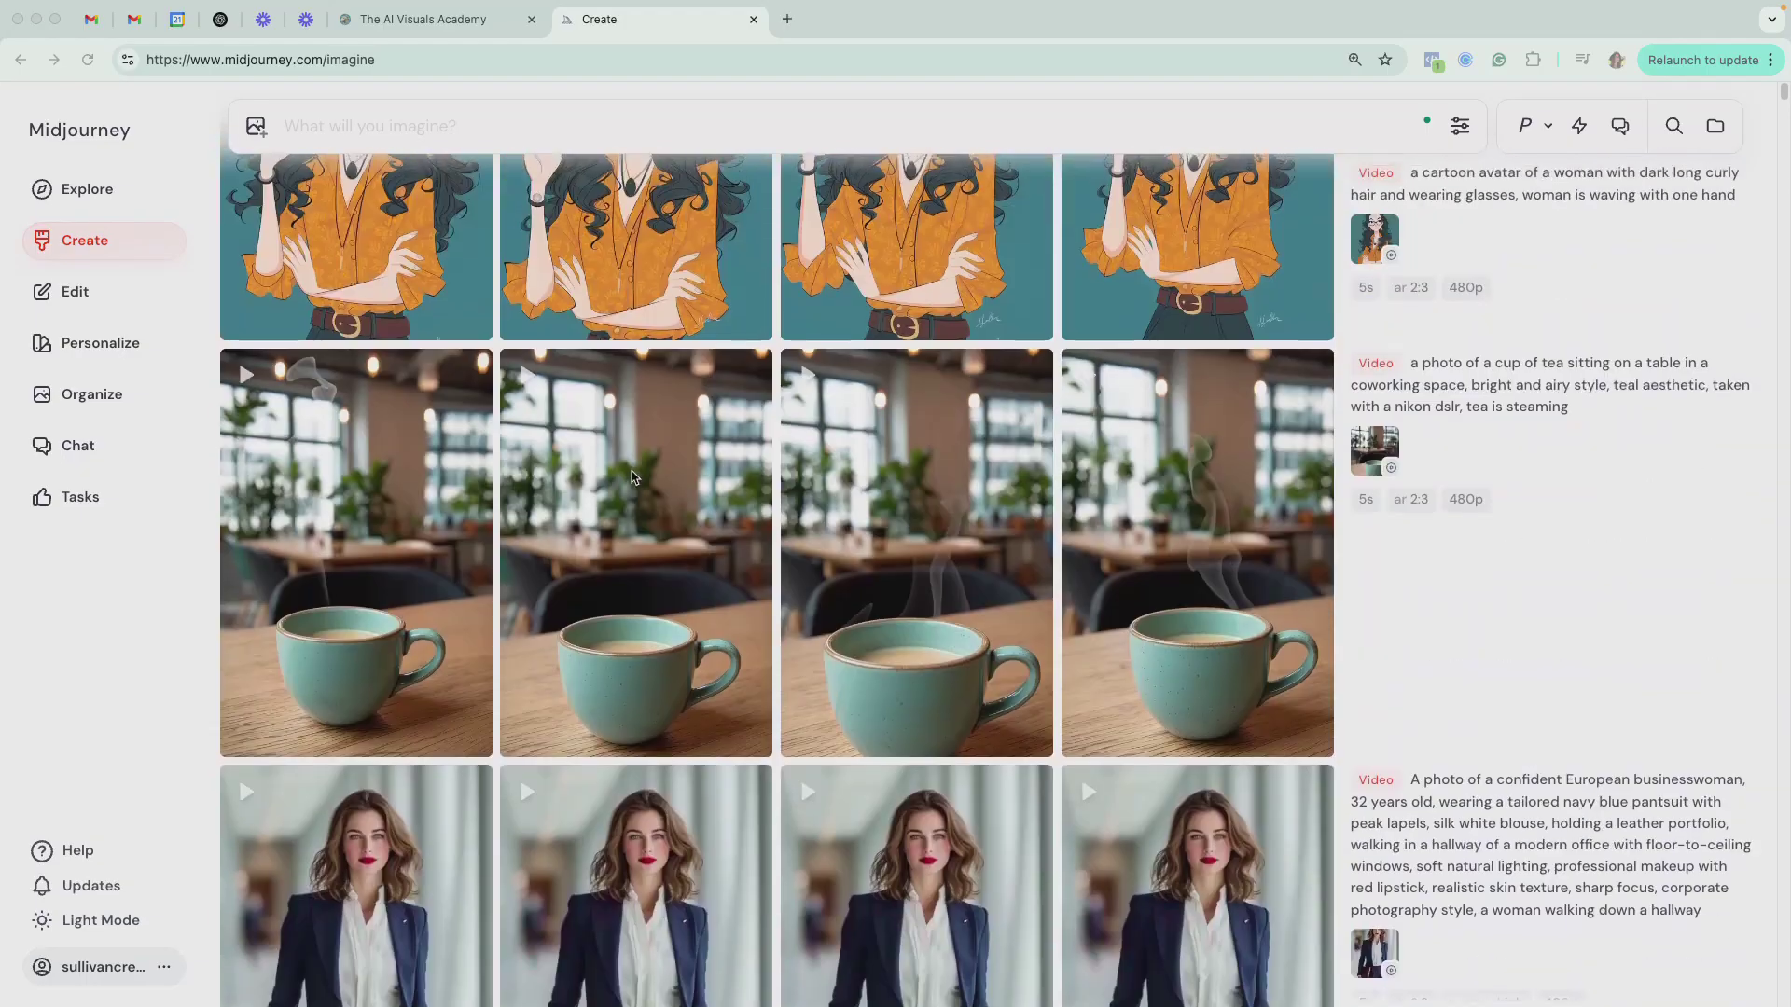
pyautogui.scroll(7, 632, 476)
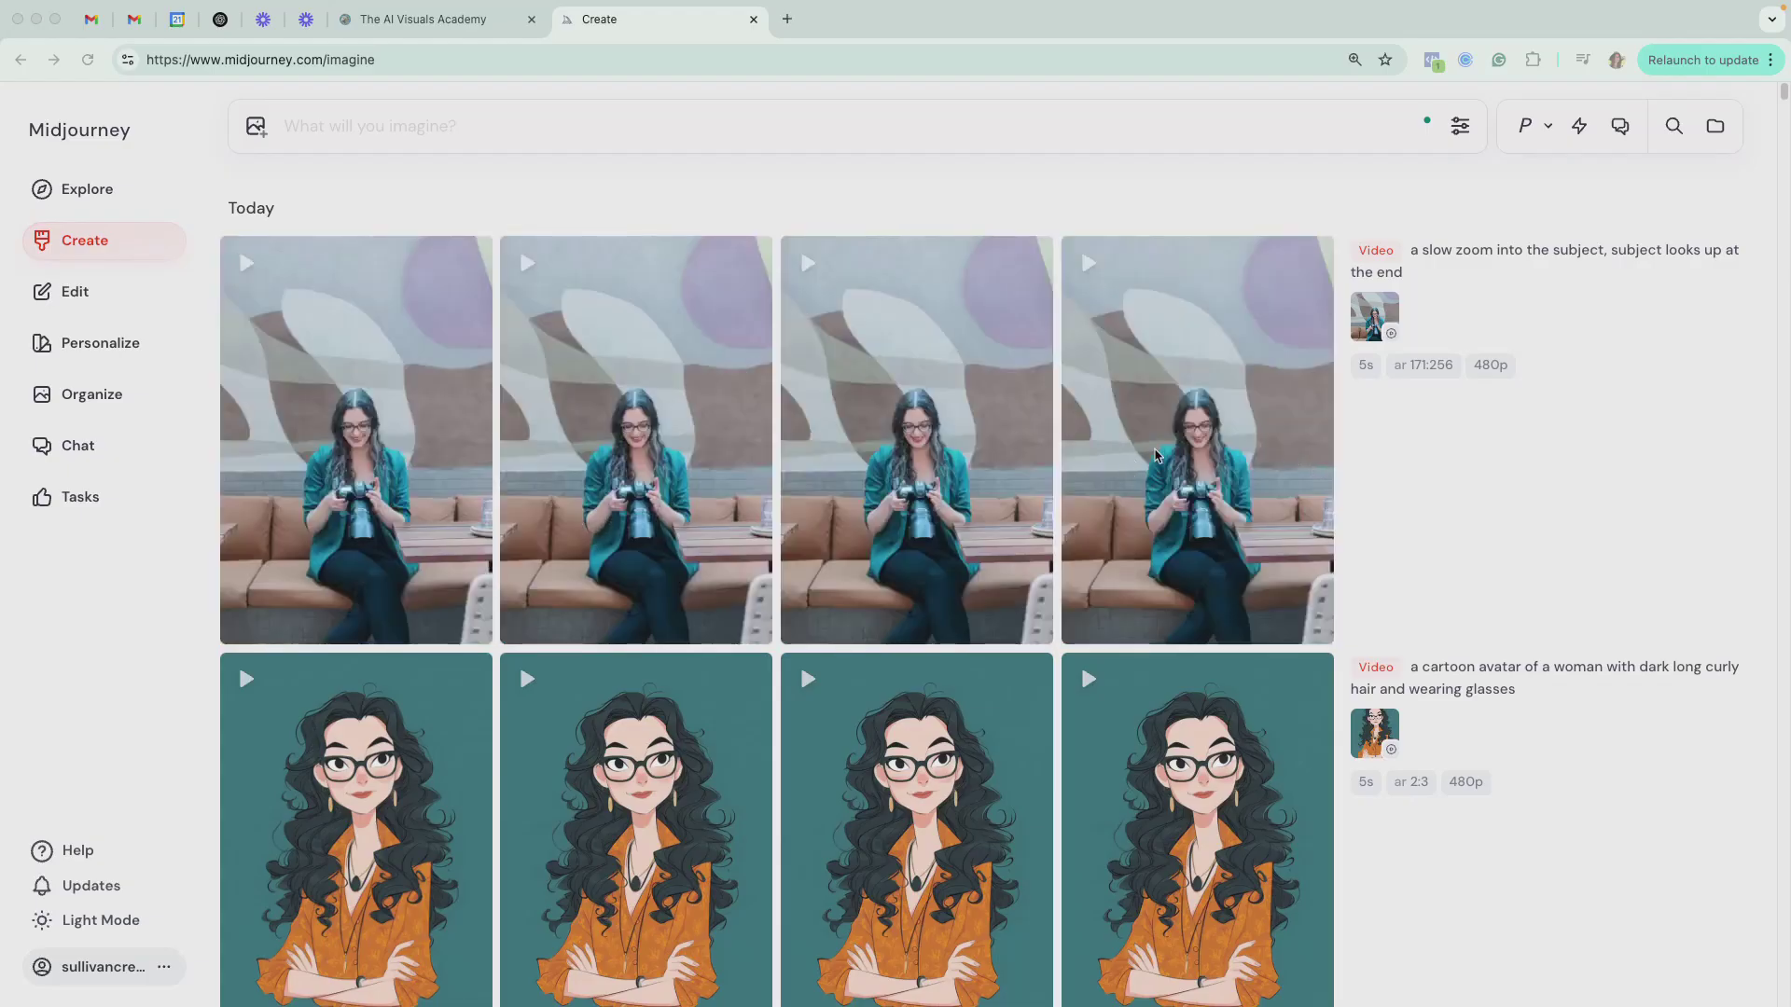
pyautogui.click(1197, 431)
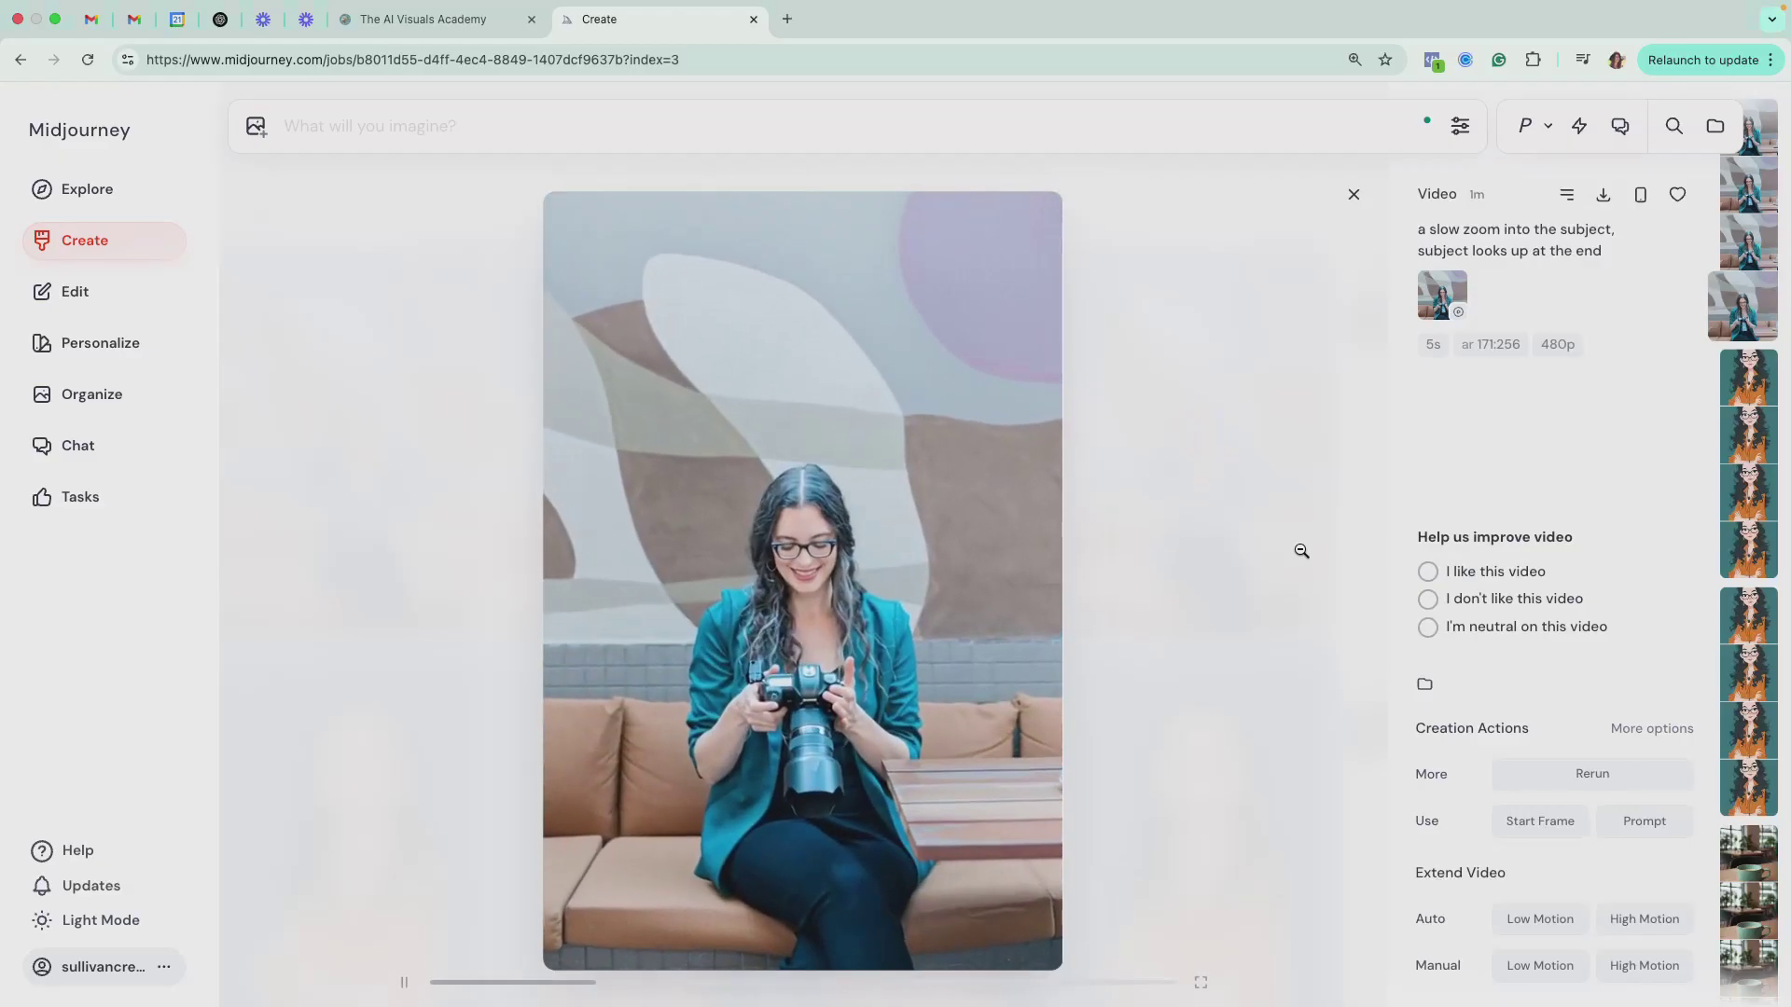
pyautogui.press('Left')
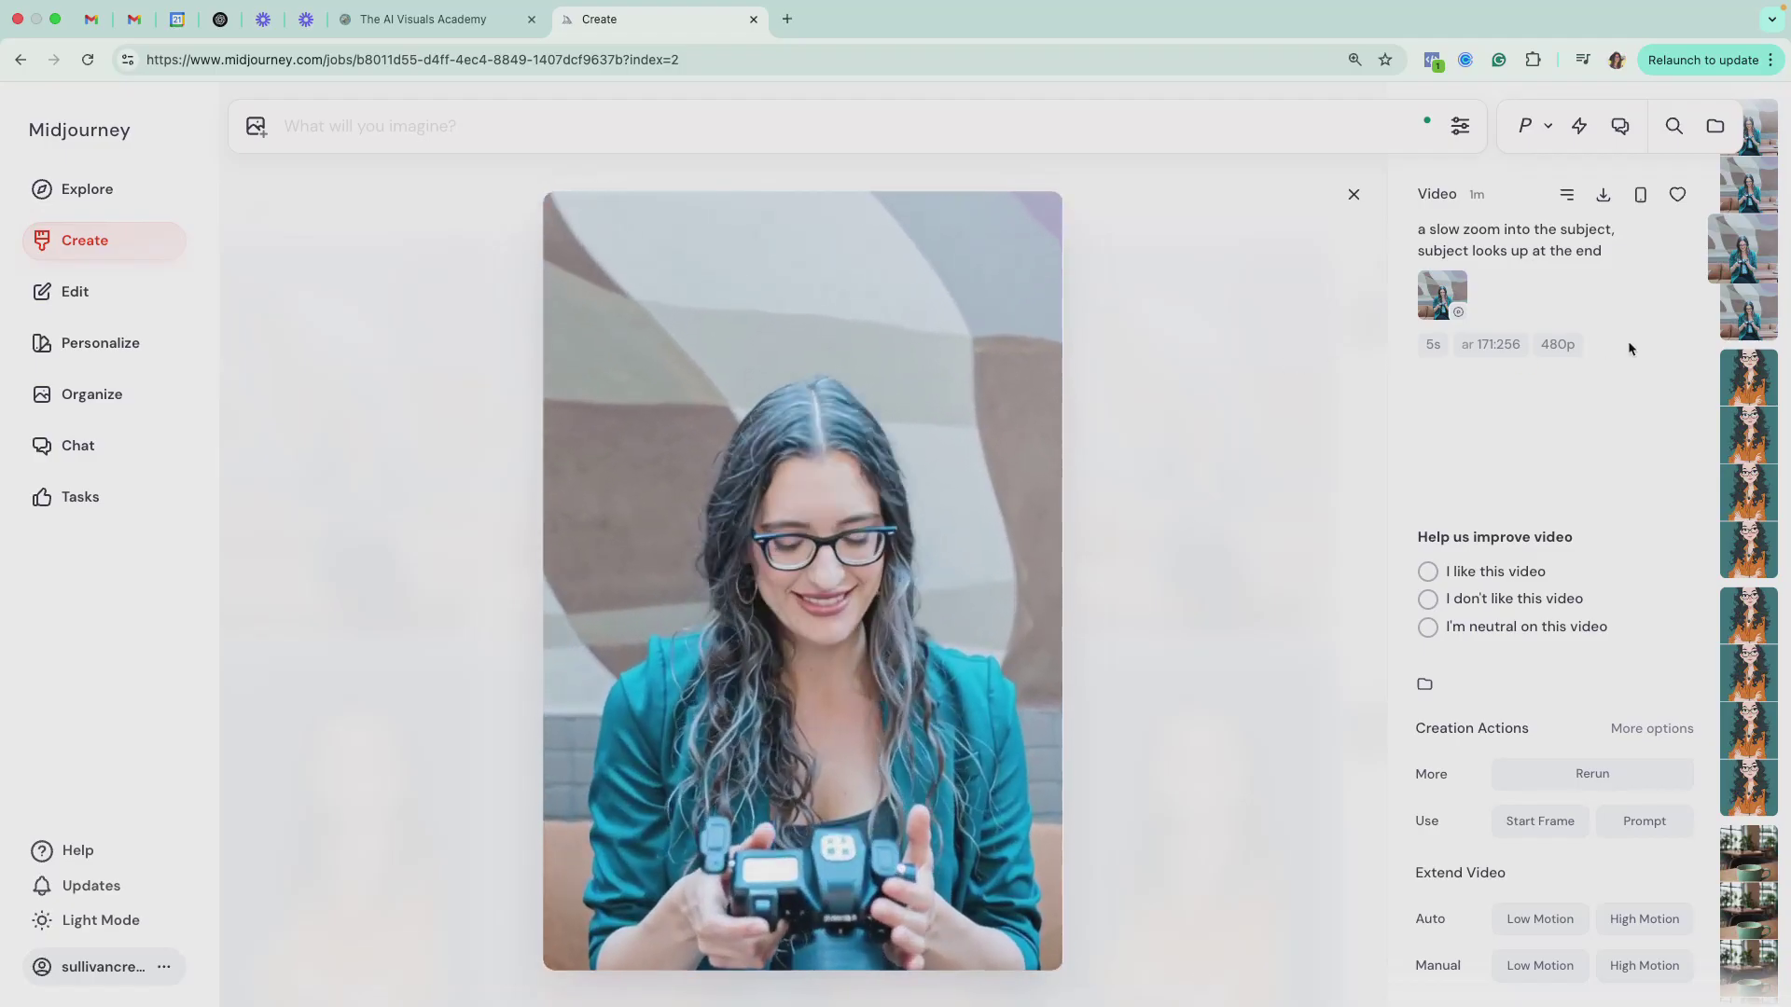
pyautogui.press('Left')
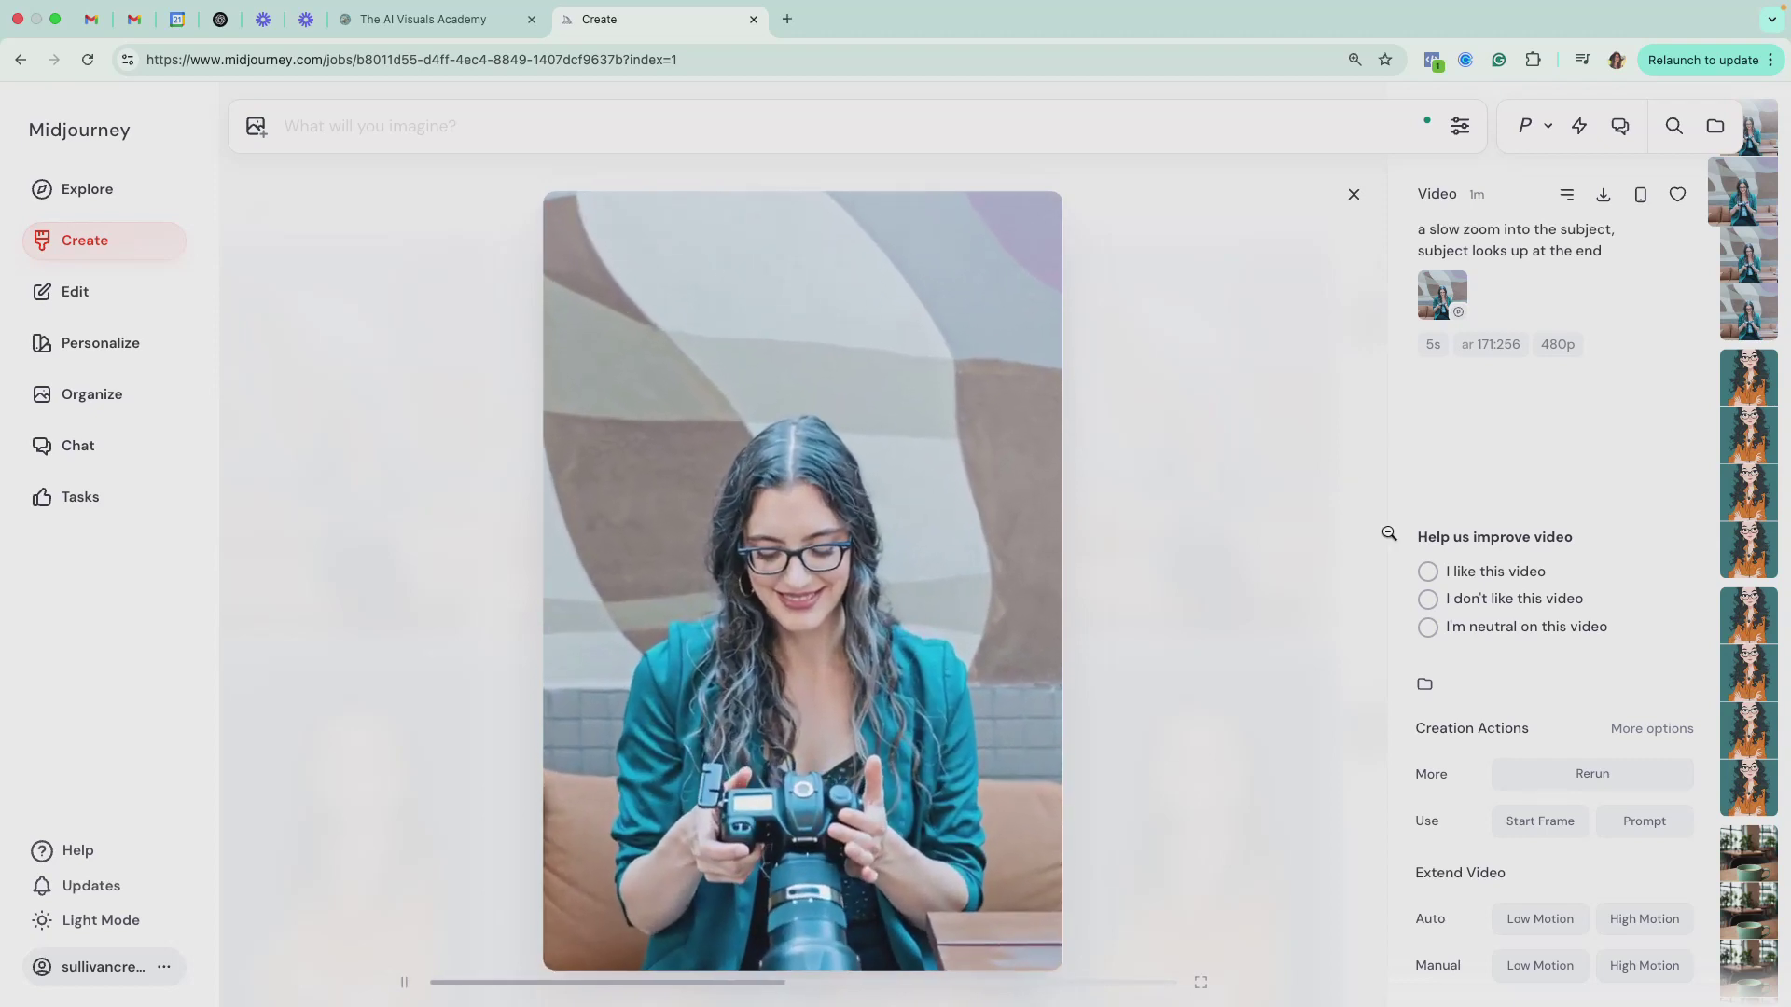
pyautogui.press('Left')
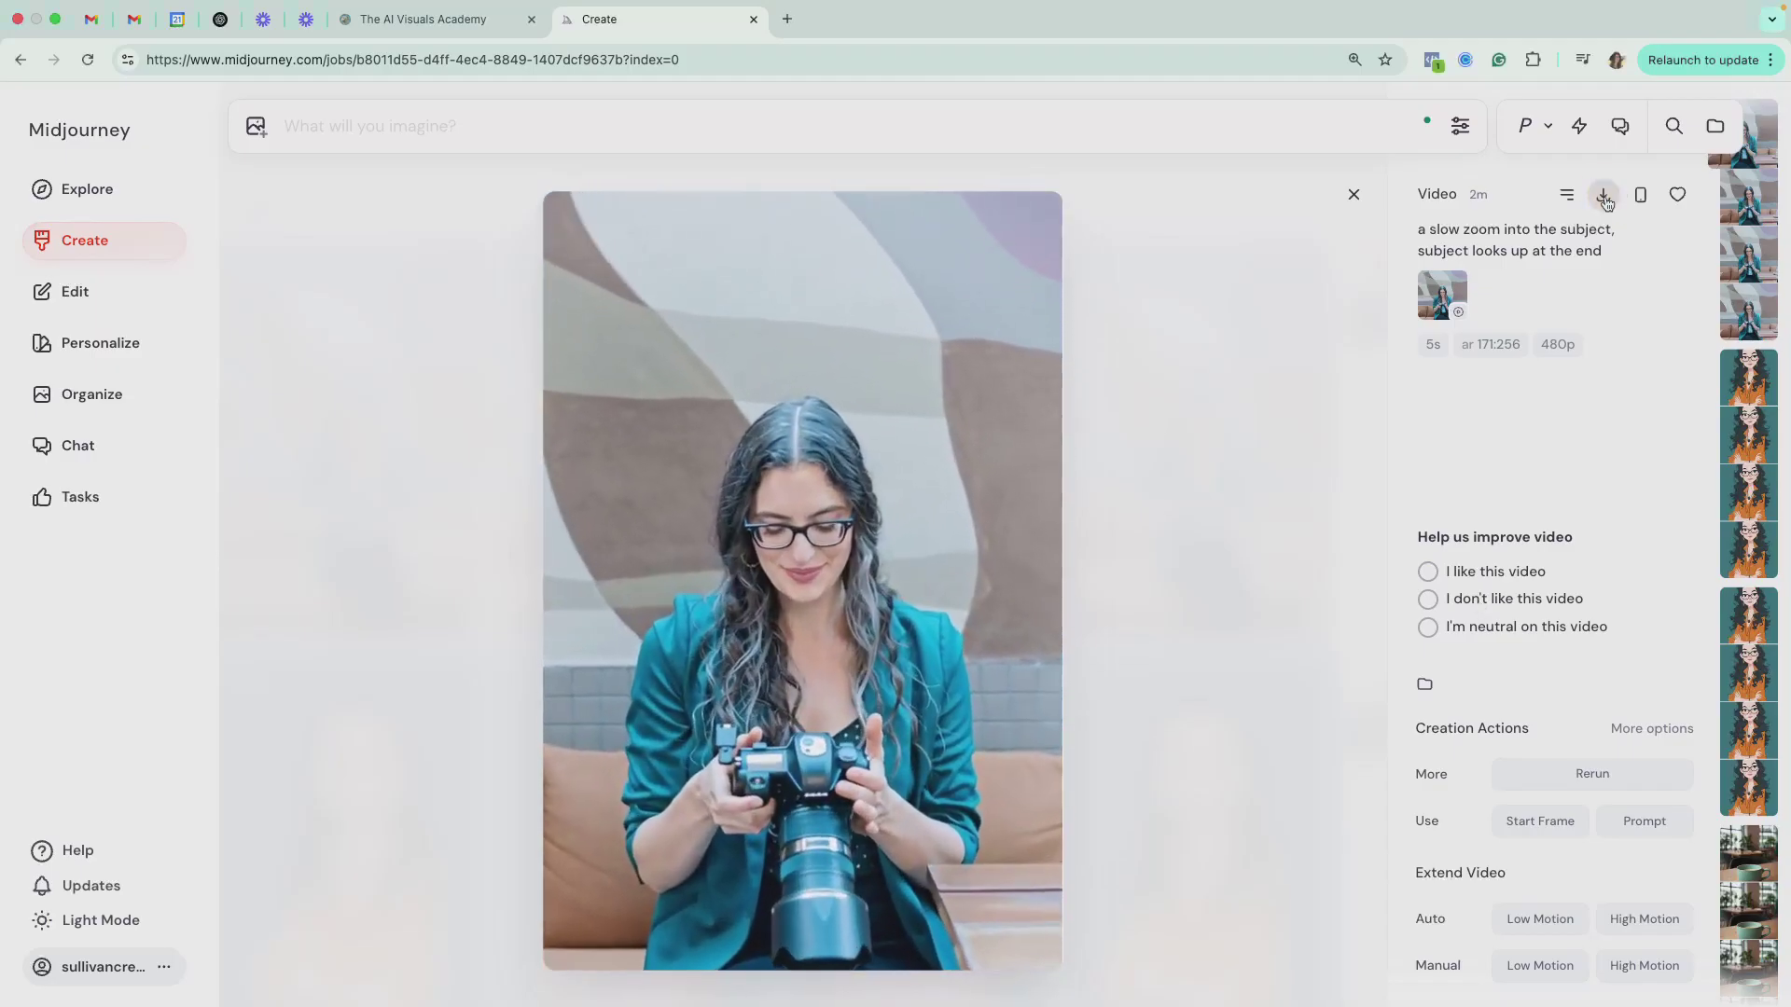
# Download the first zoom-in video of the woman and open the downloaded MP4 file.
pyautogui.click(1604, 197)
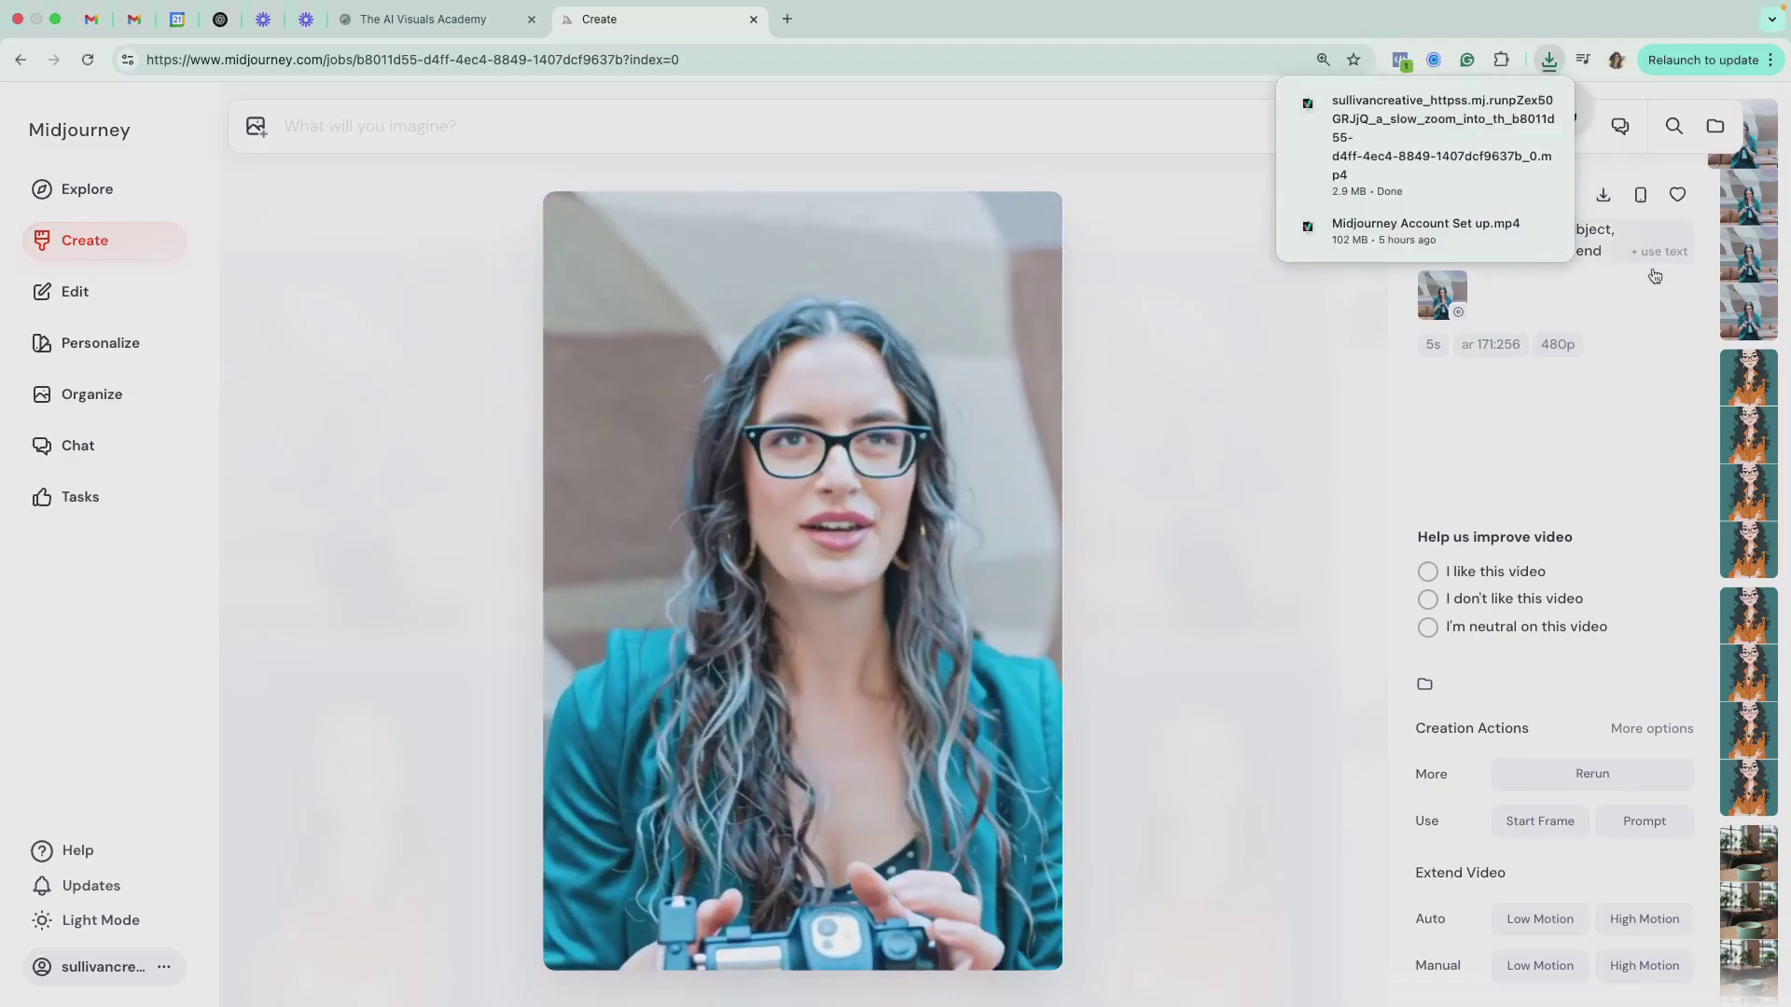
pyautogui.moveTo(1549, 104)
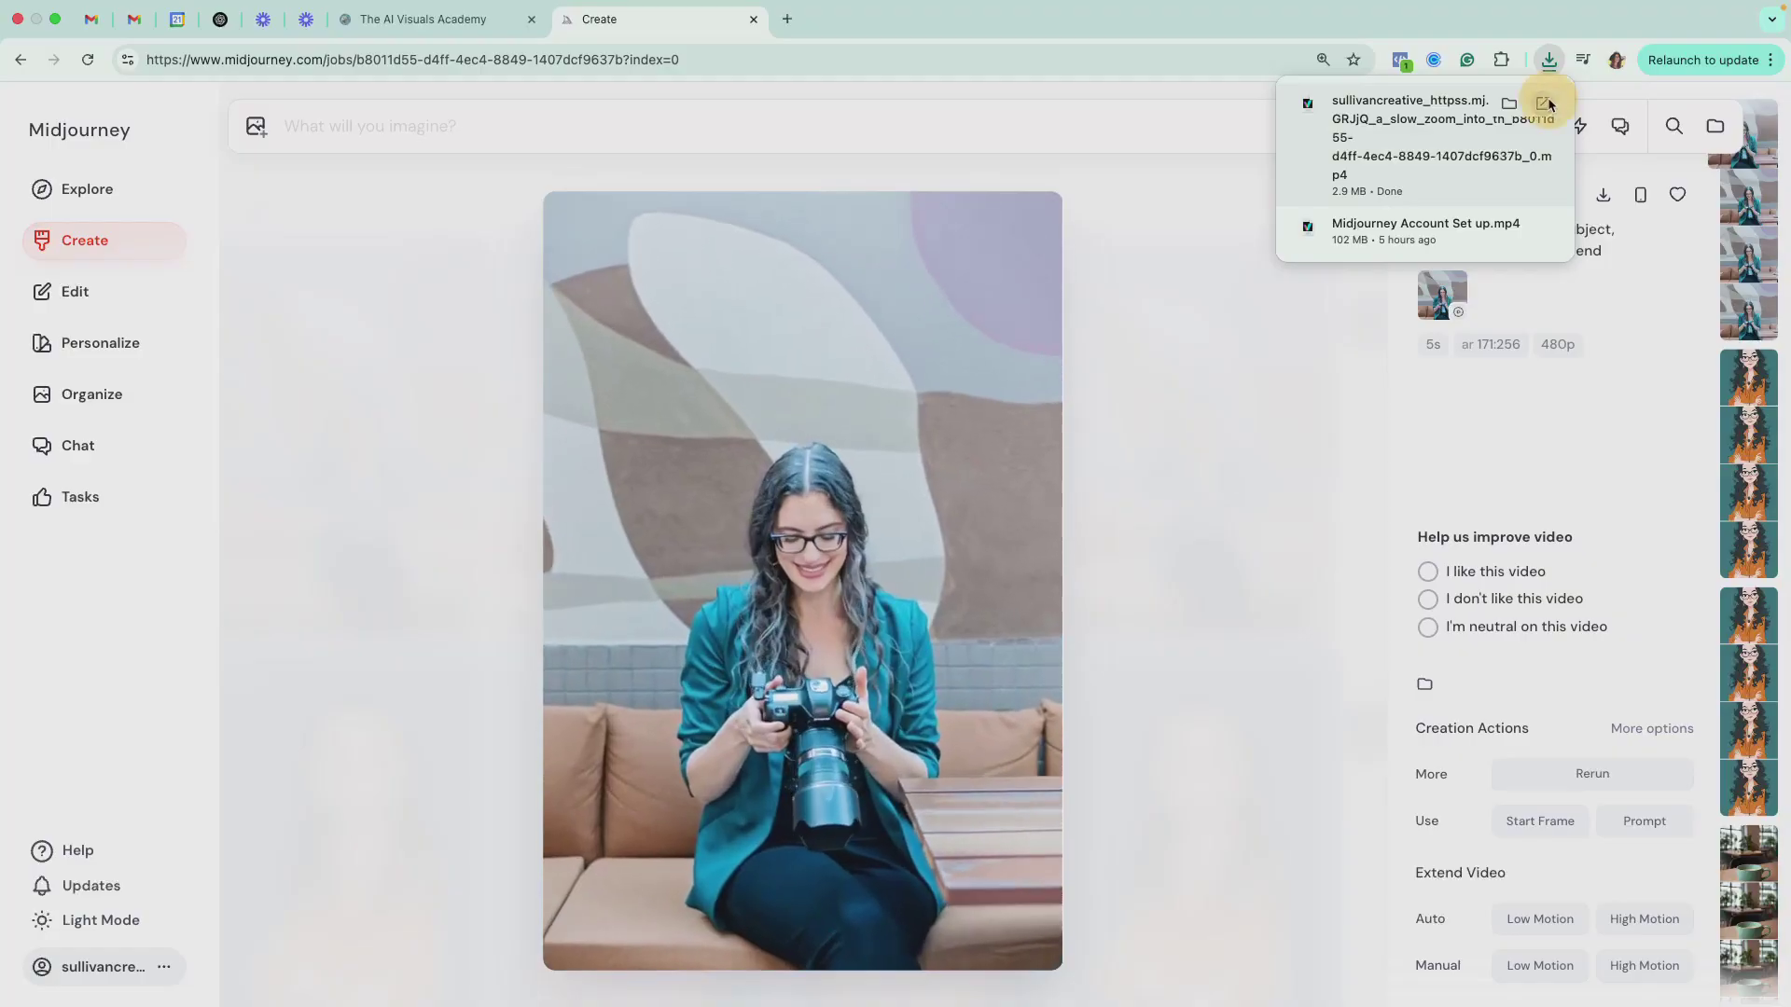
pyautogui.click(1545, 103)
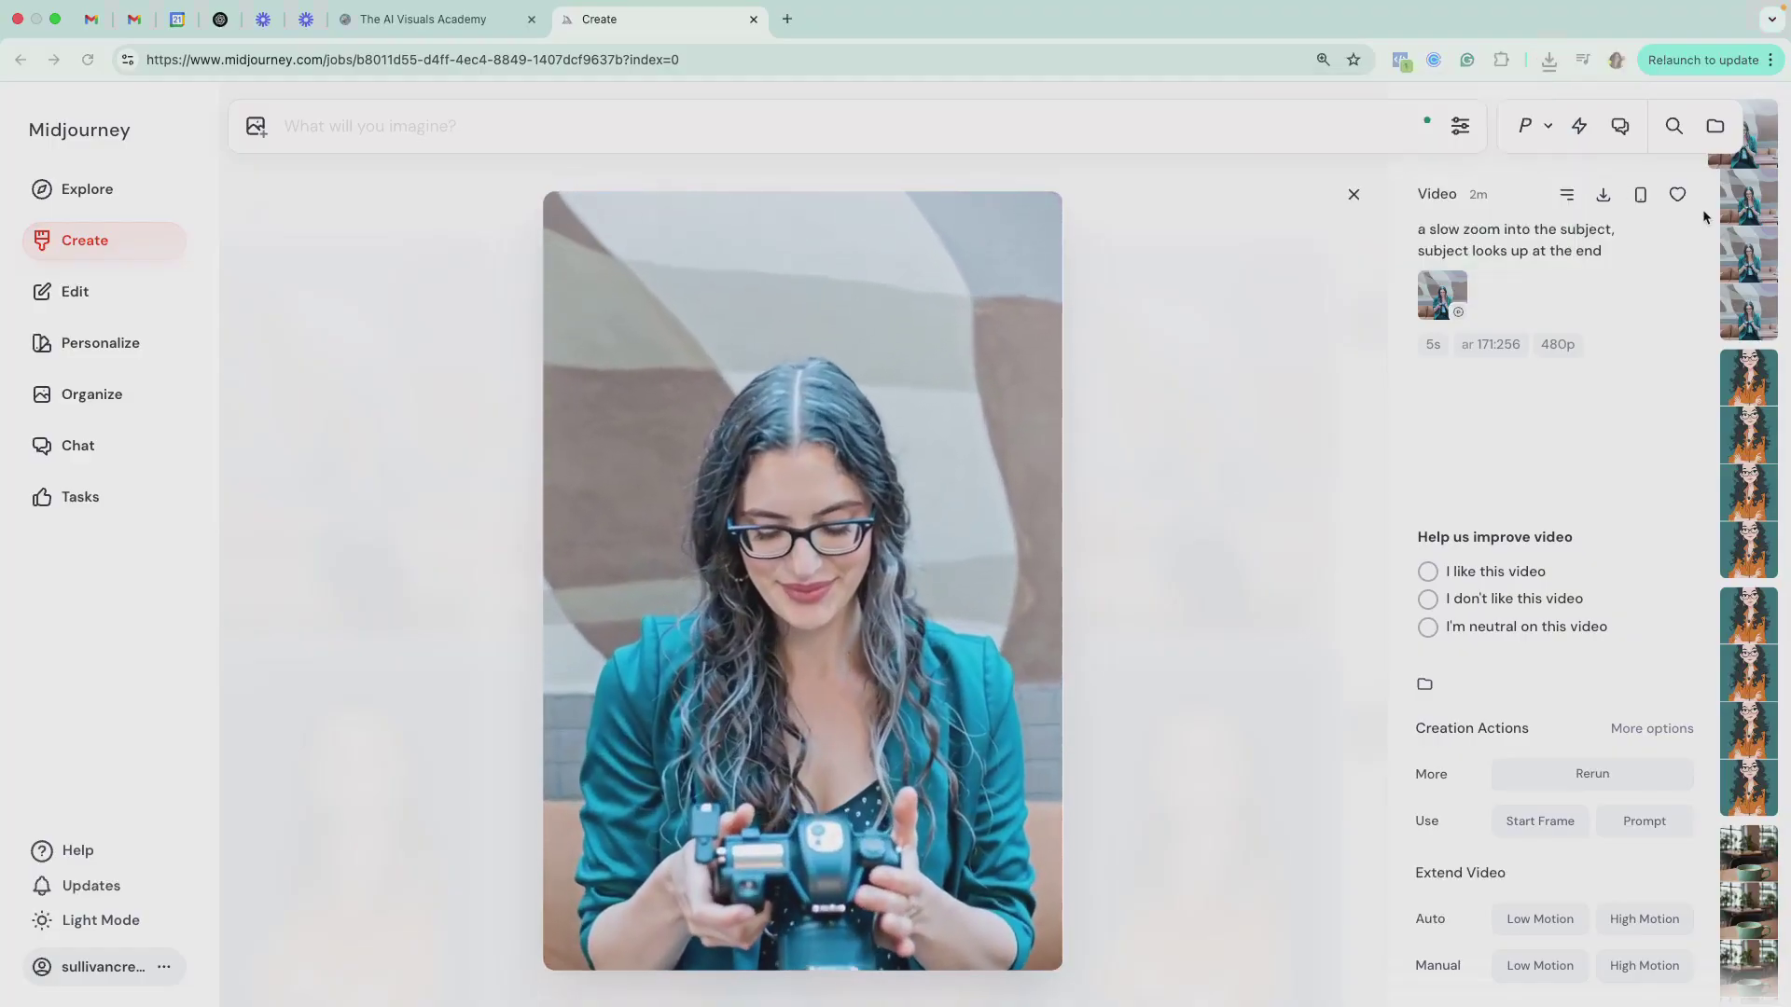
# Mark the first zoom-in video as a favourite and look through its additional options, including the copy choices and the social media download.
pyautogui.click(1679, 194)
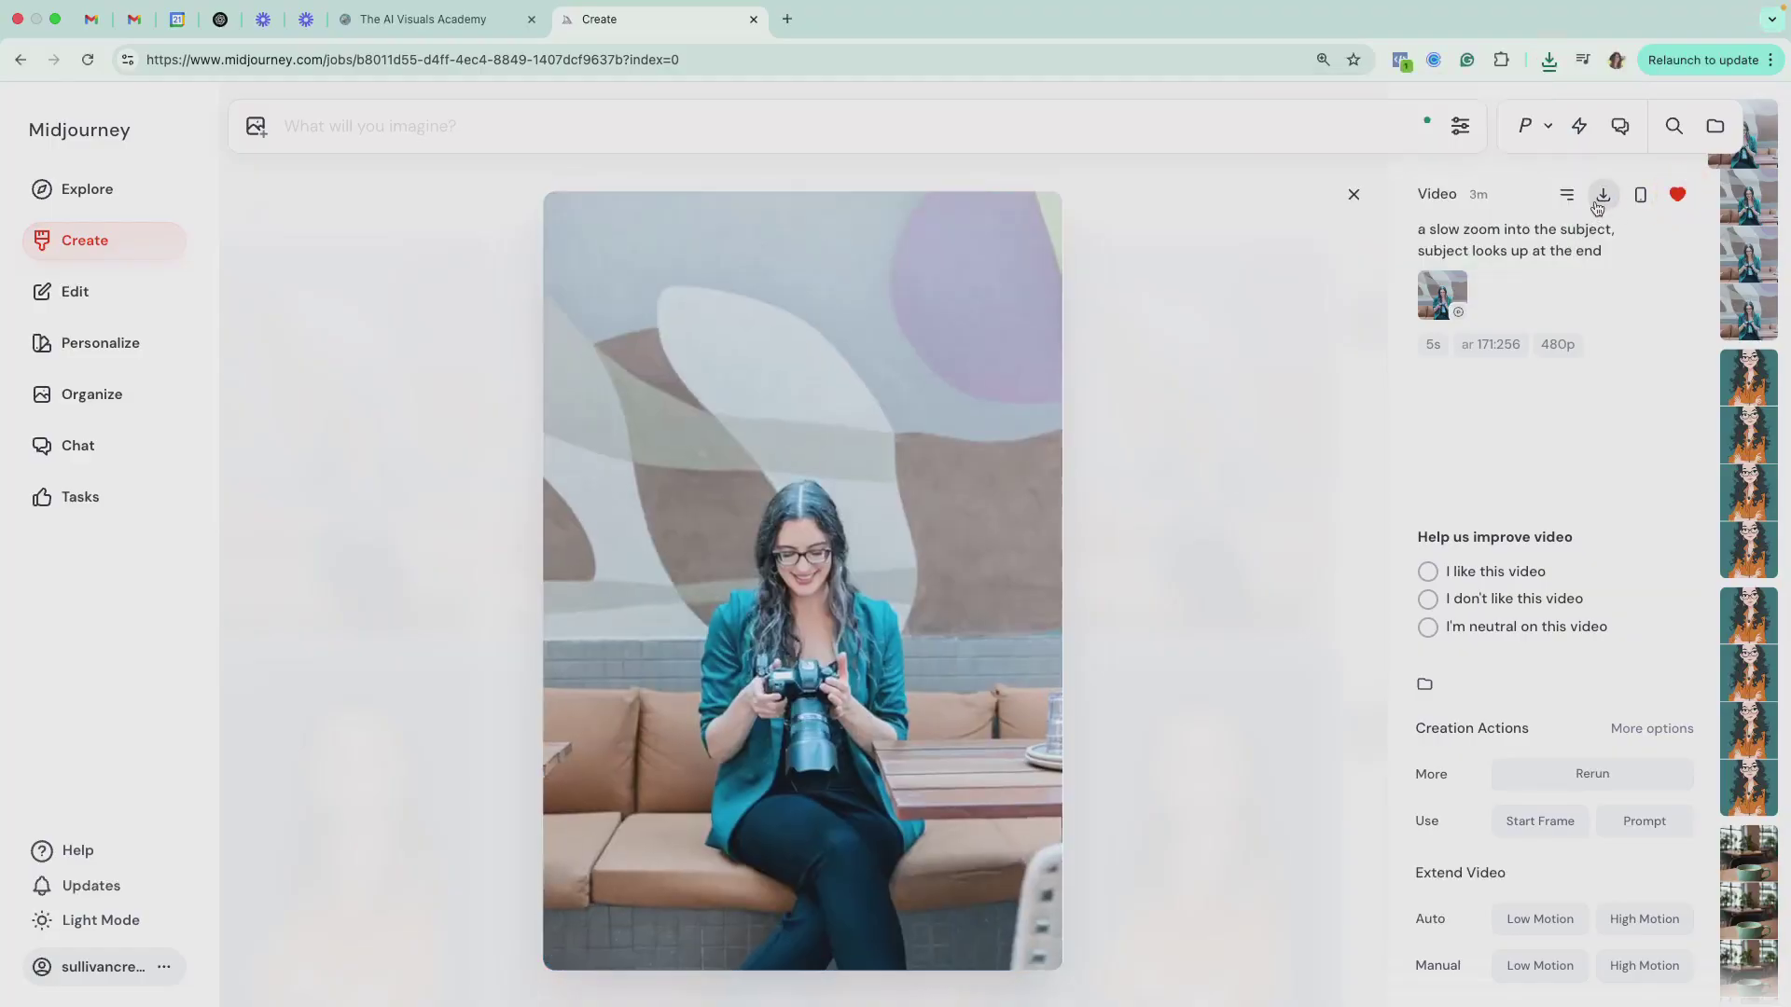
pyautogui.click(1570, 198)
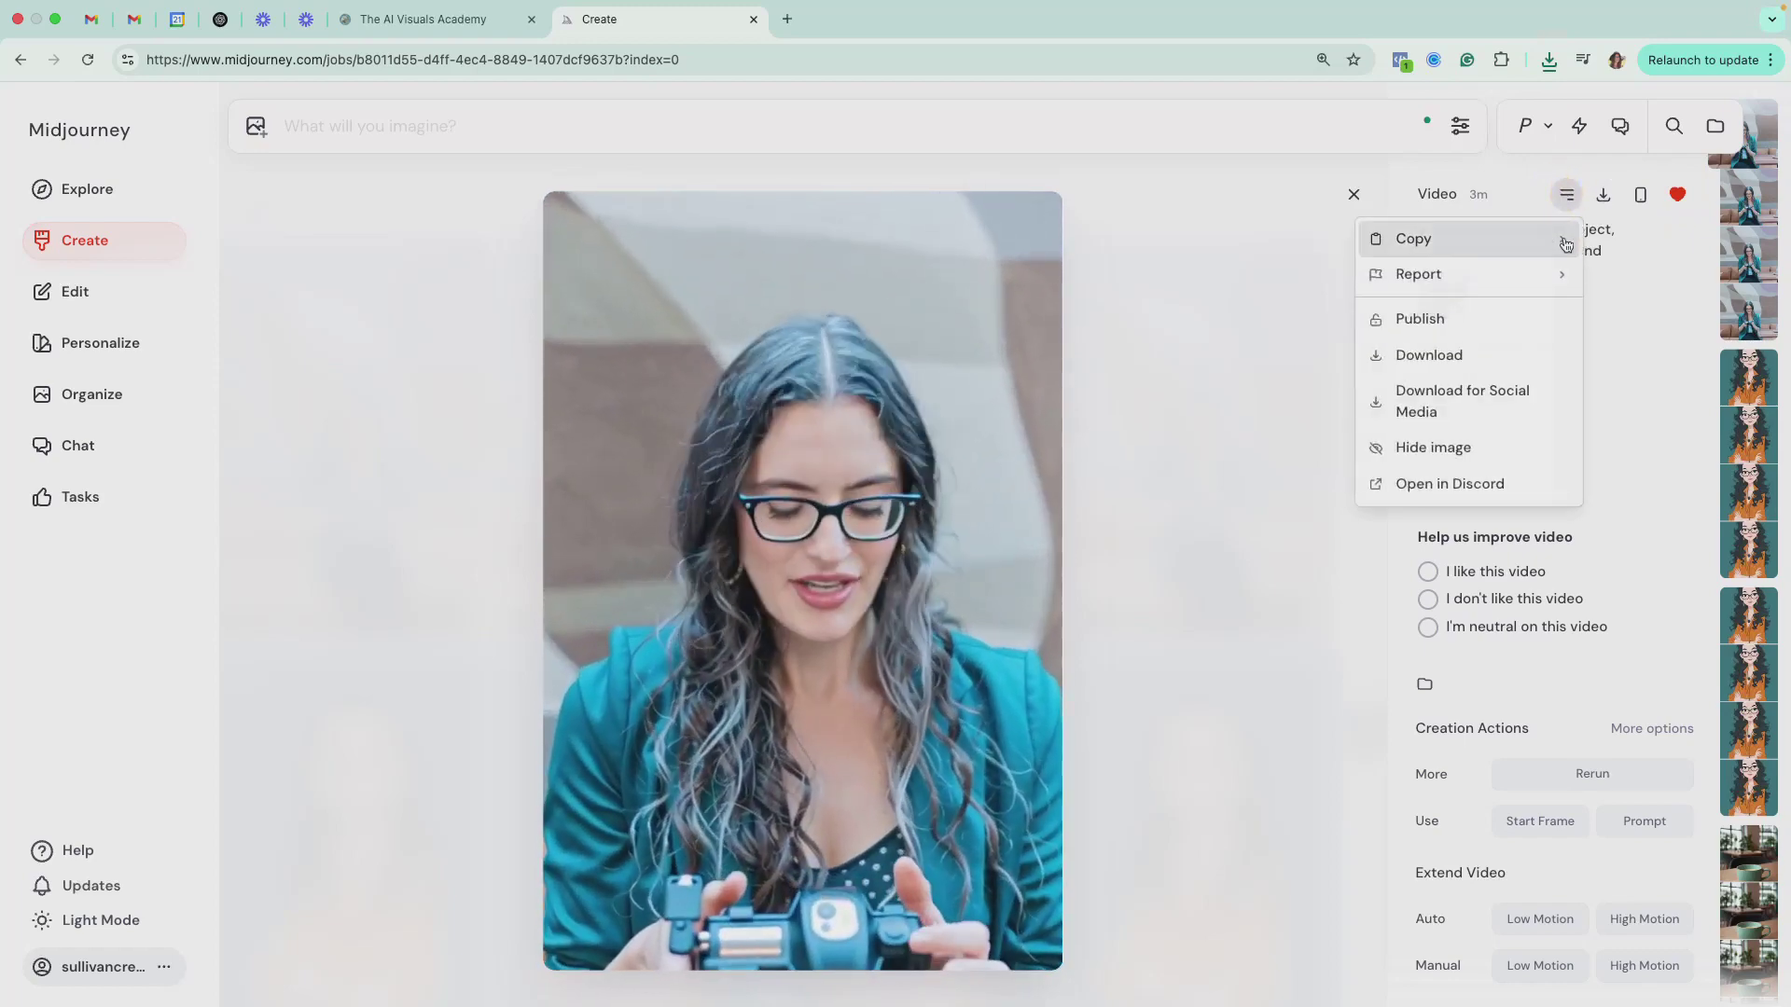
pyautogui.moveTo(1559, 245)
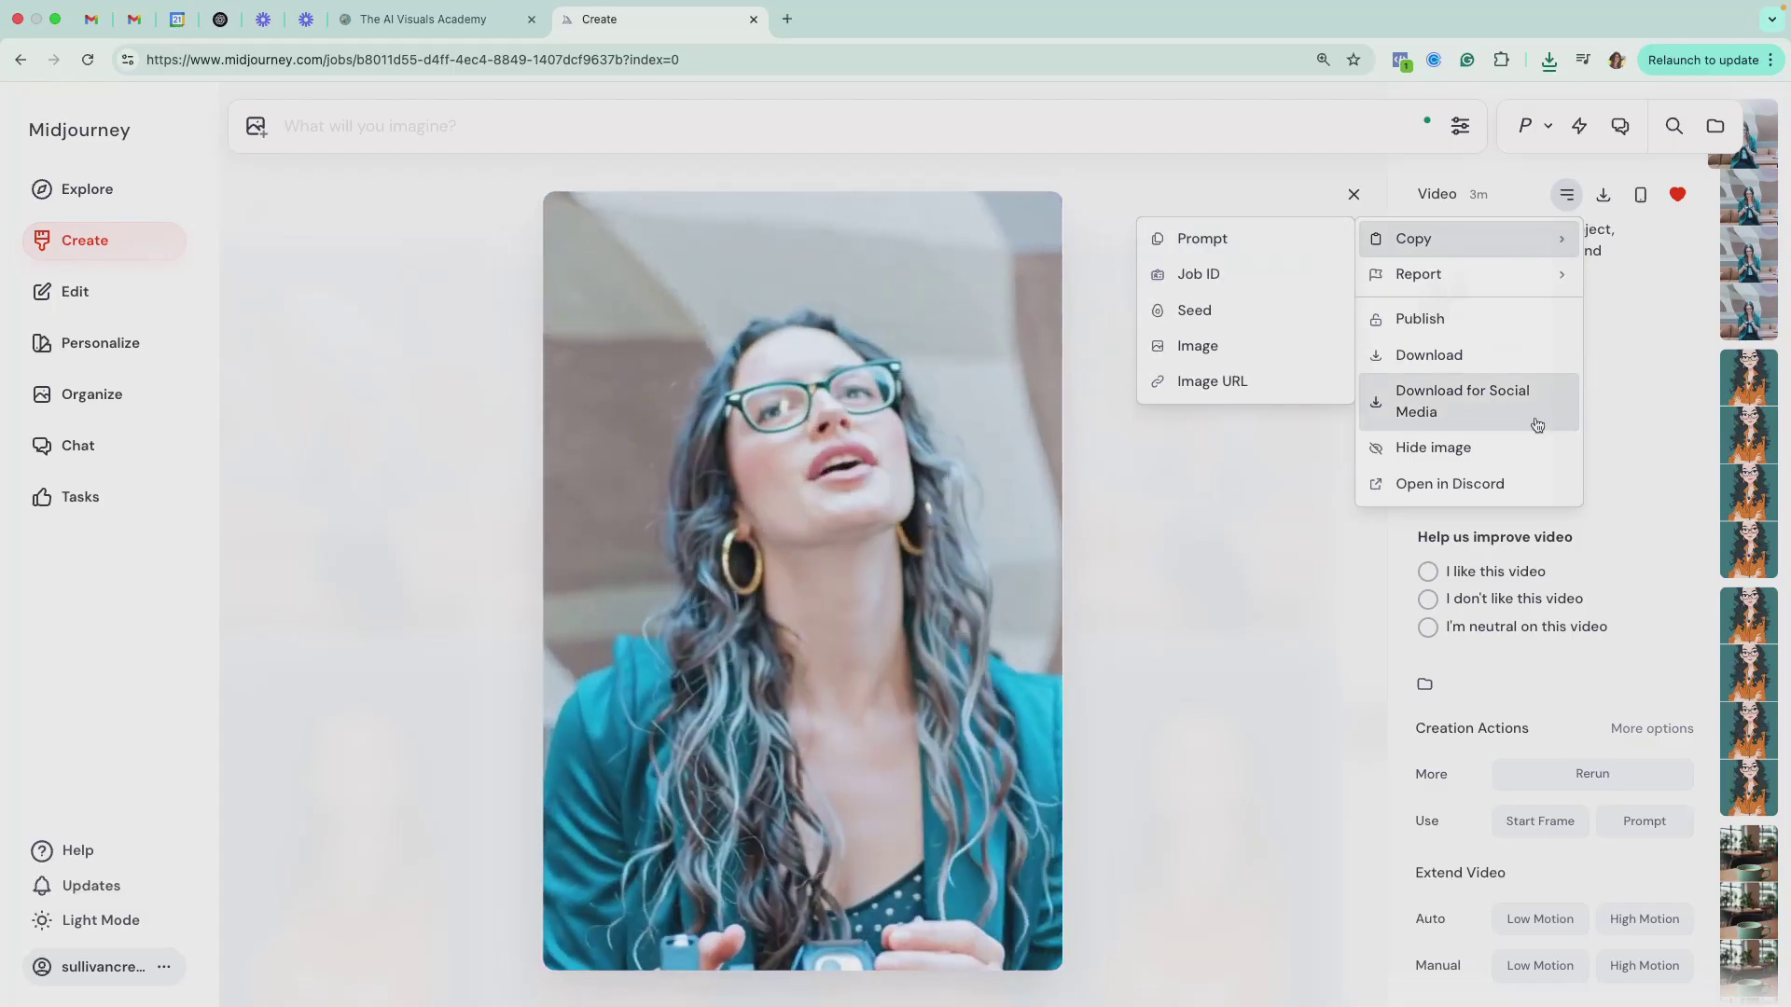
pyautogui.click(1637, 253)
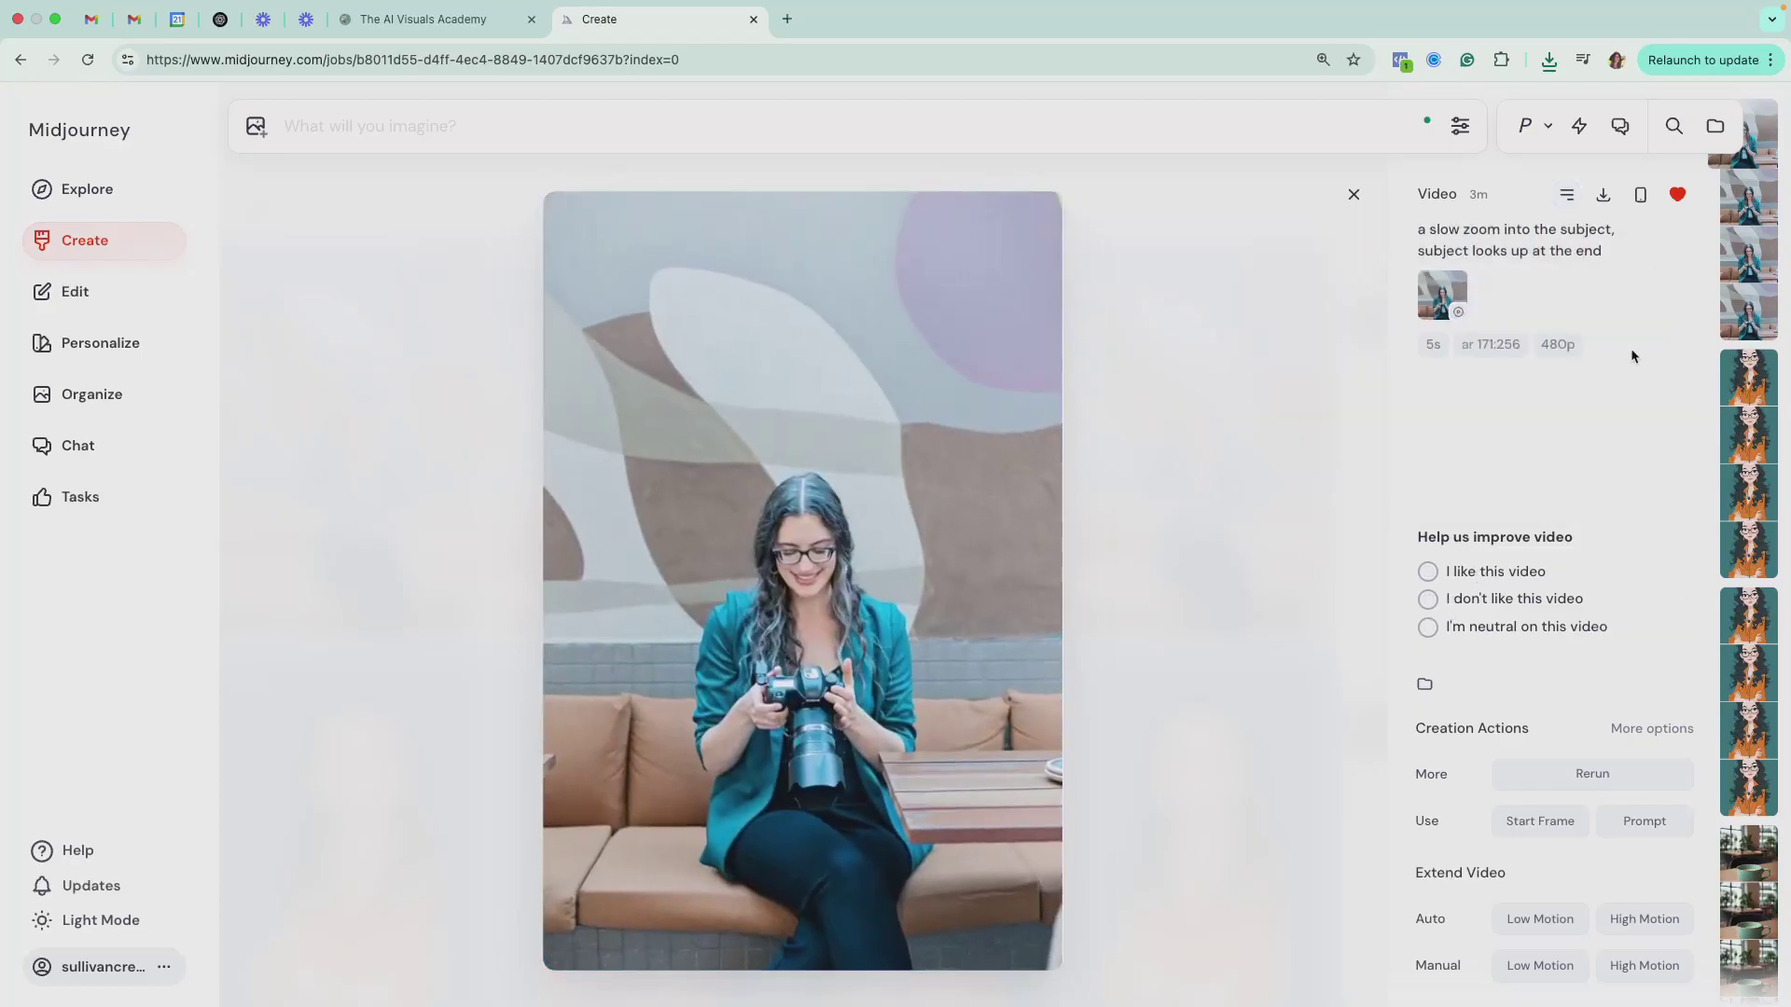
# Rate the second zoom-in video "I like this video" and try the "I don't like this video" rating on the third.
pyautogui.click(1761, 223)
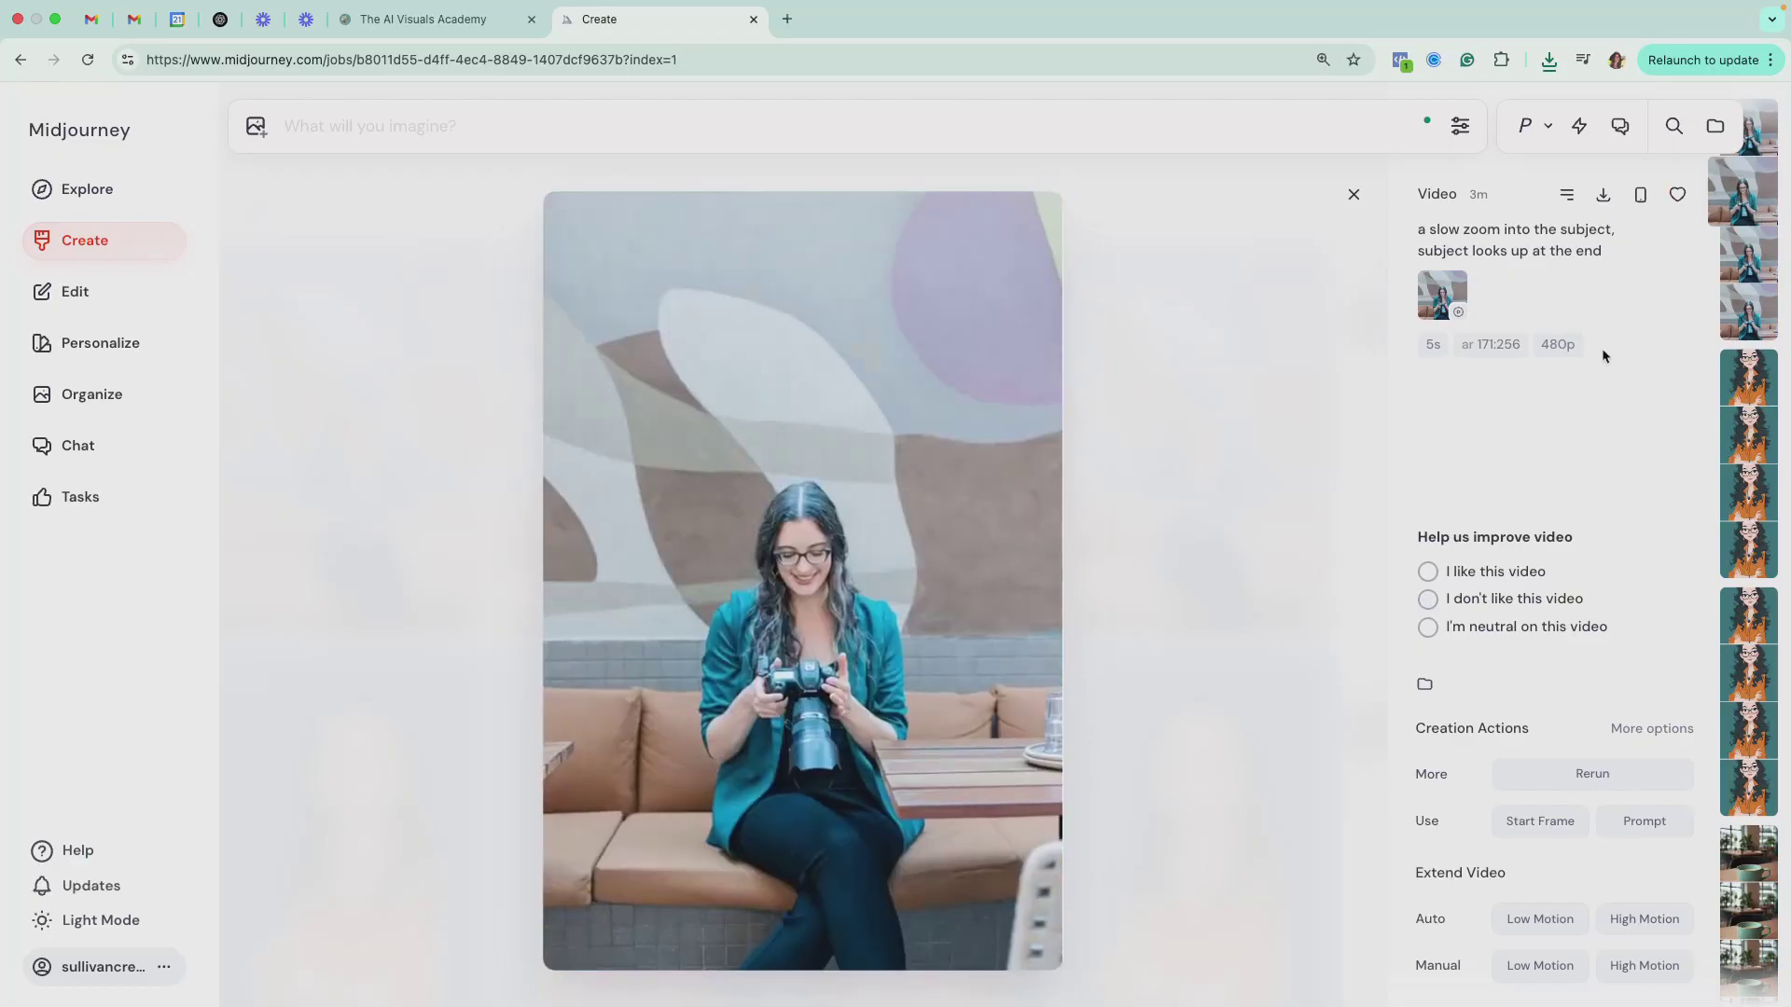
pyautogui.click(1455, 572)
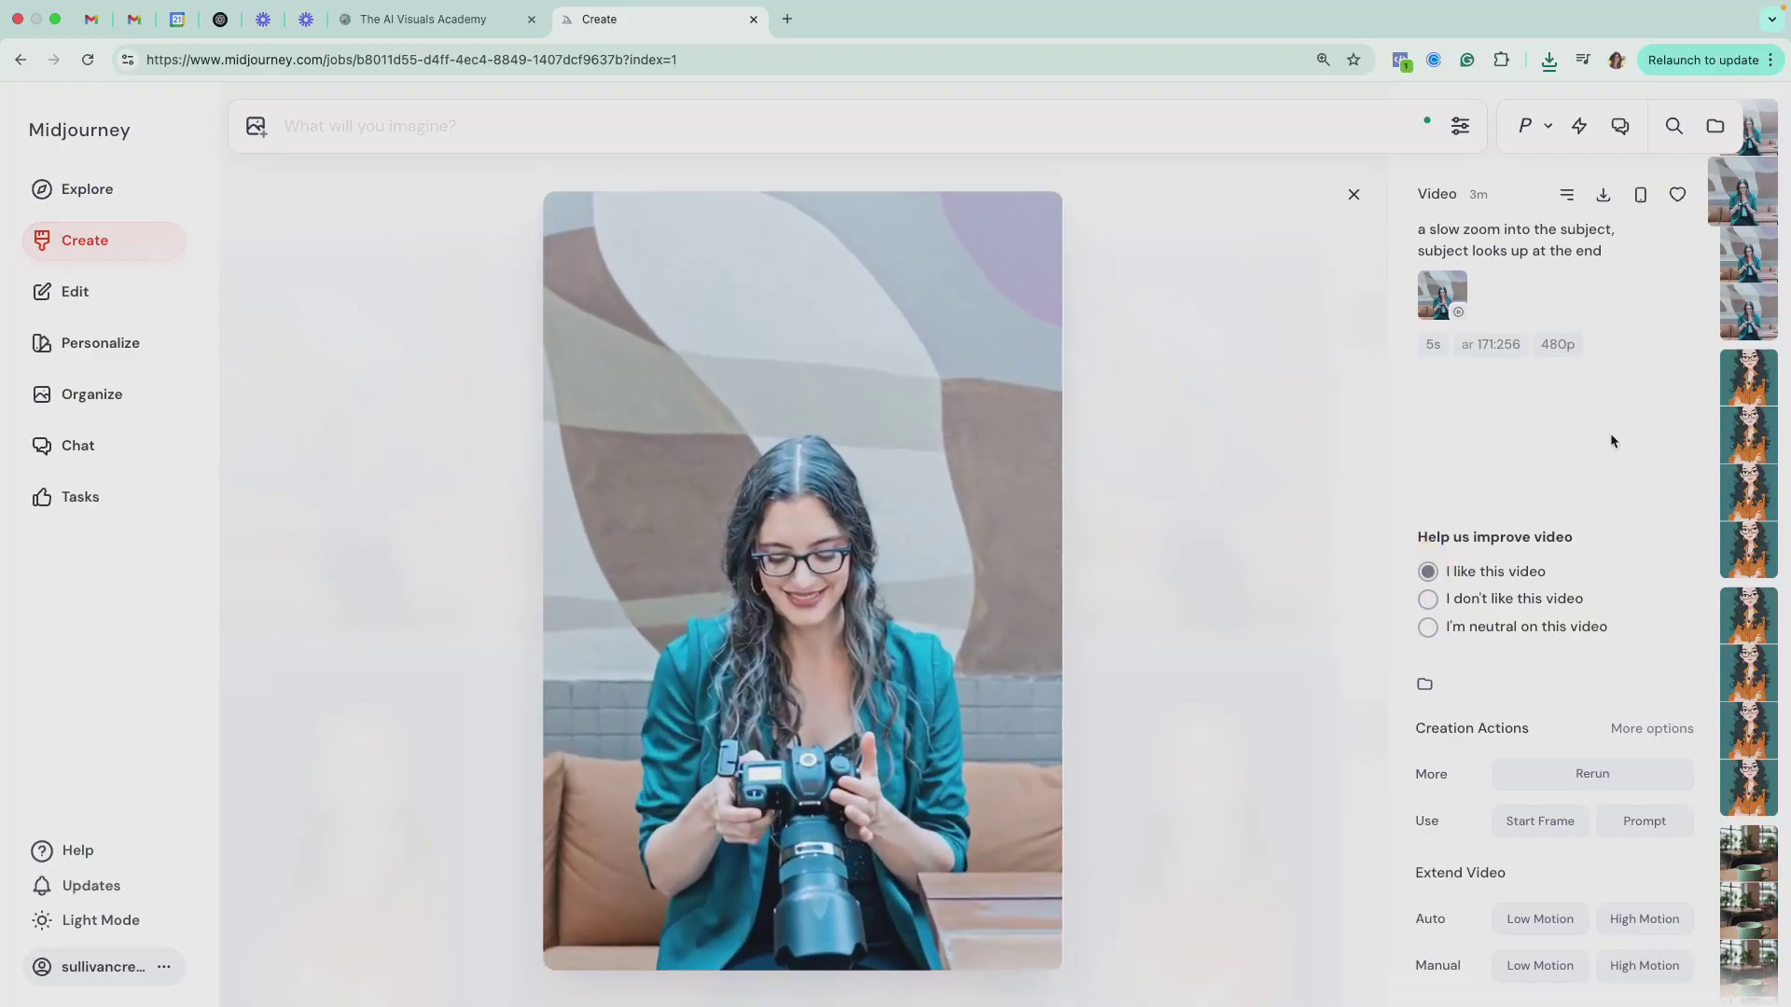
pyautogui.press('Right')
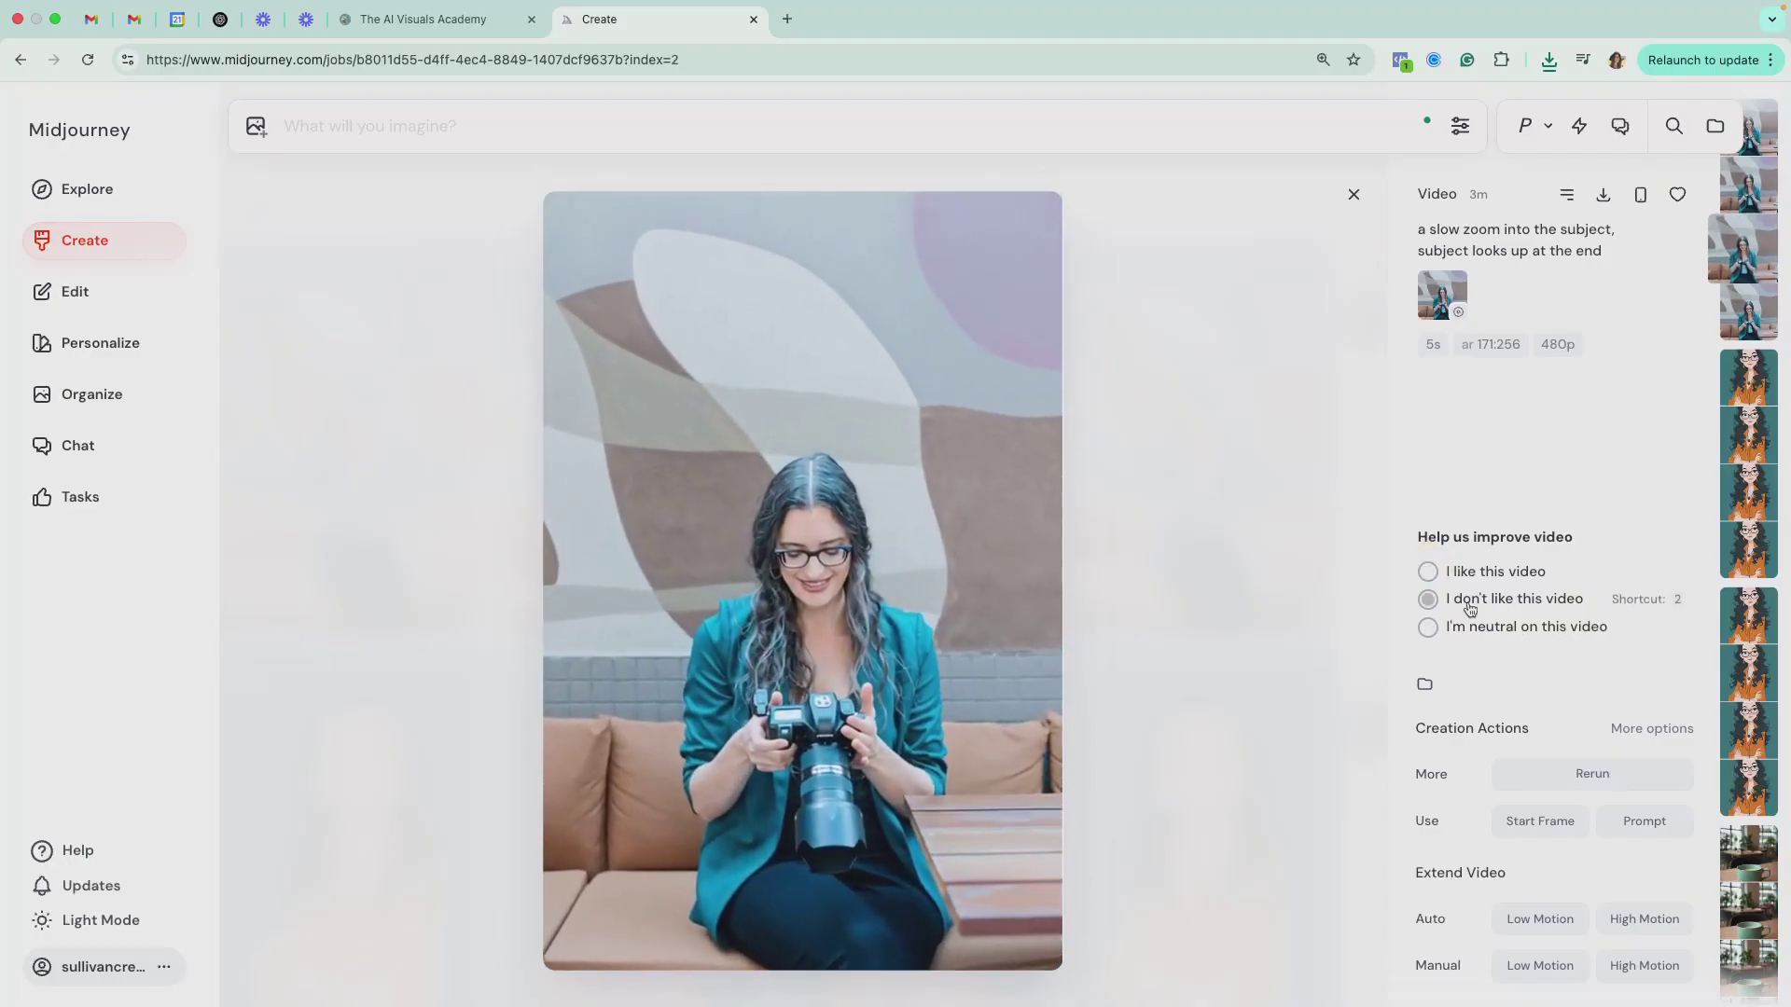
pyautogui.click(1490, 606)
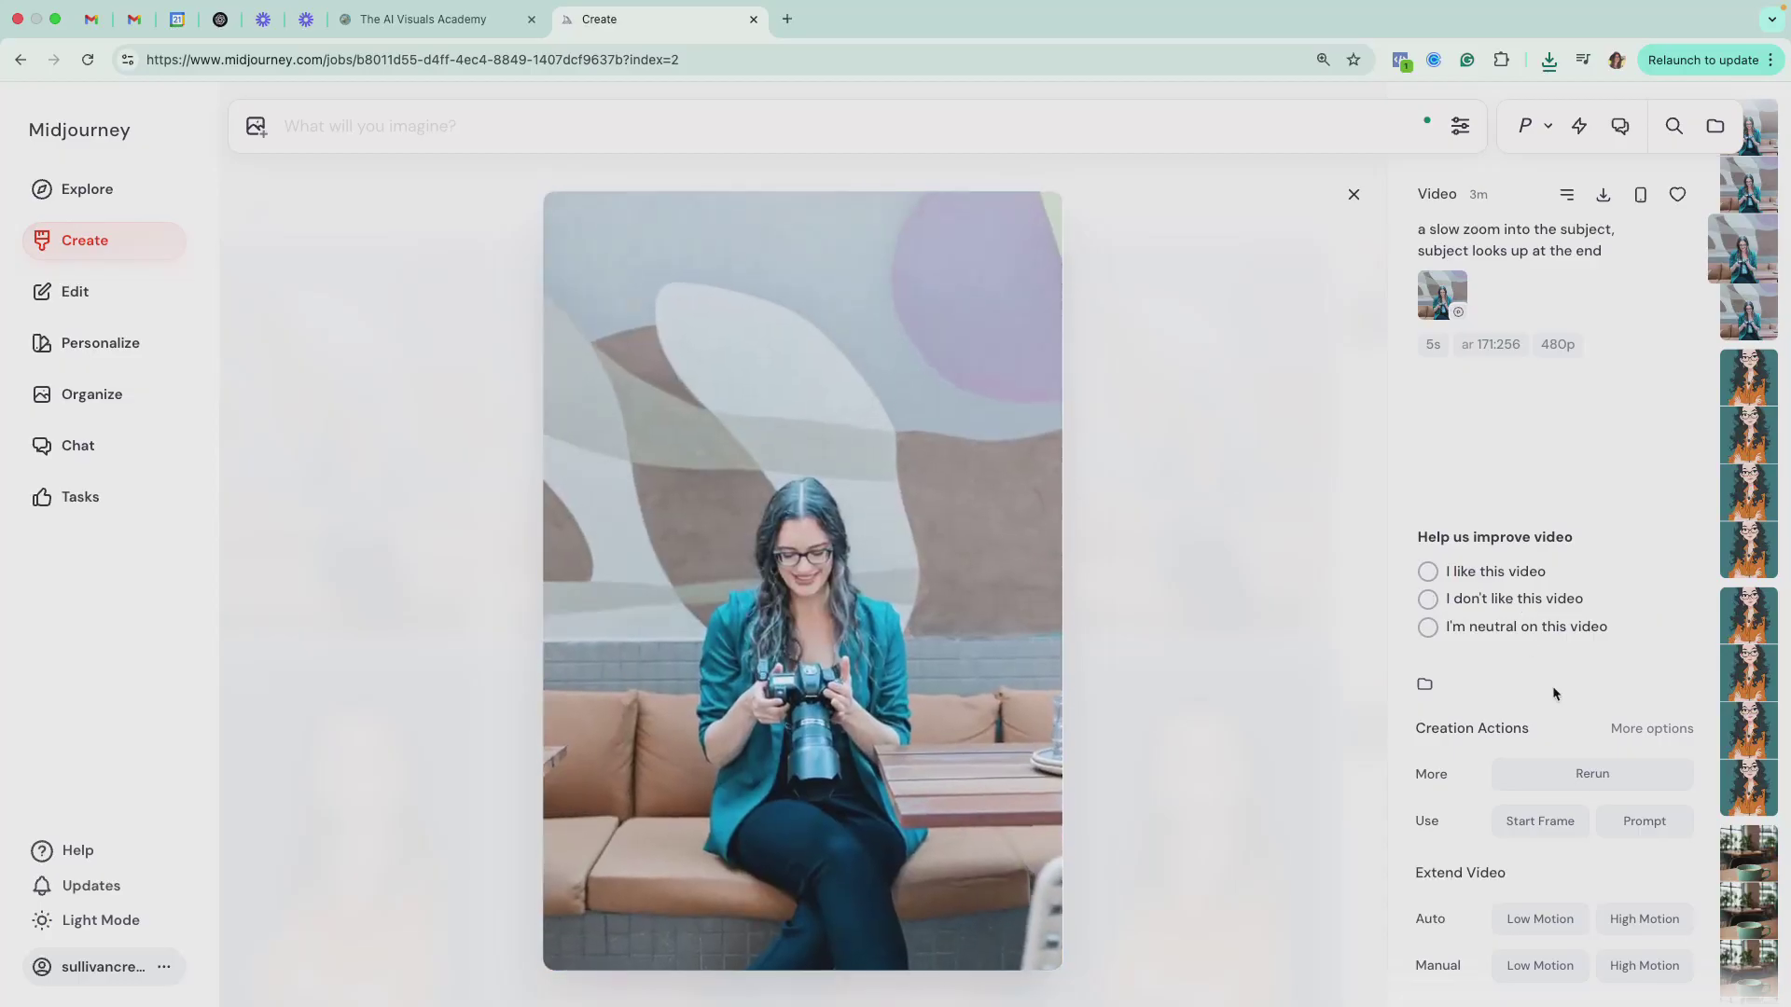
# Look at the fourth zoom-in video, return to the second one and rerun its generation with the same prompt.
pyautogui.press('Right')
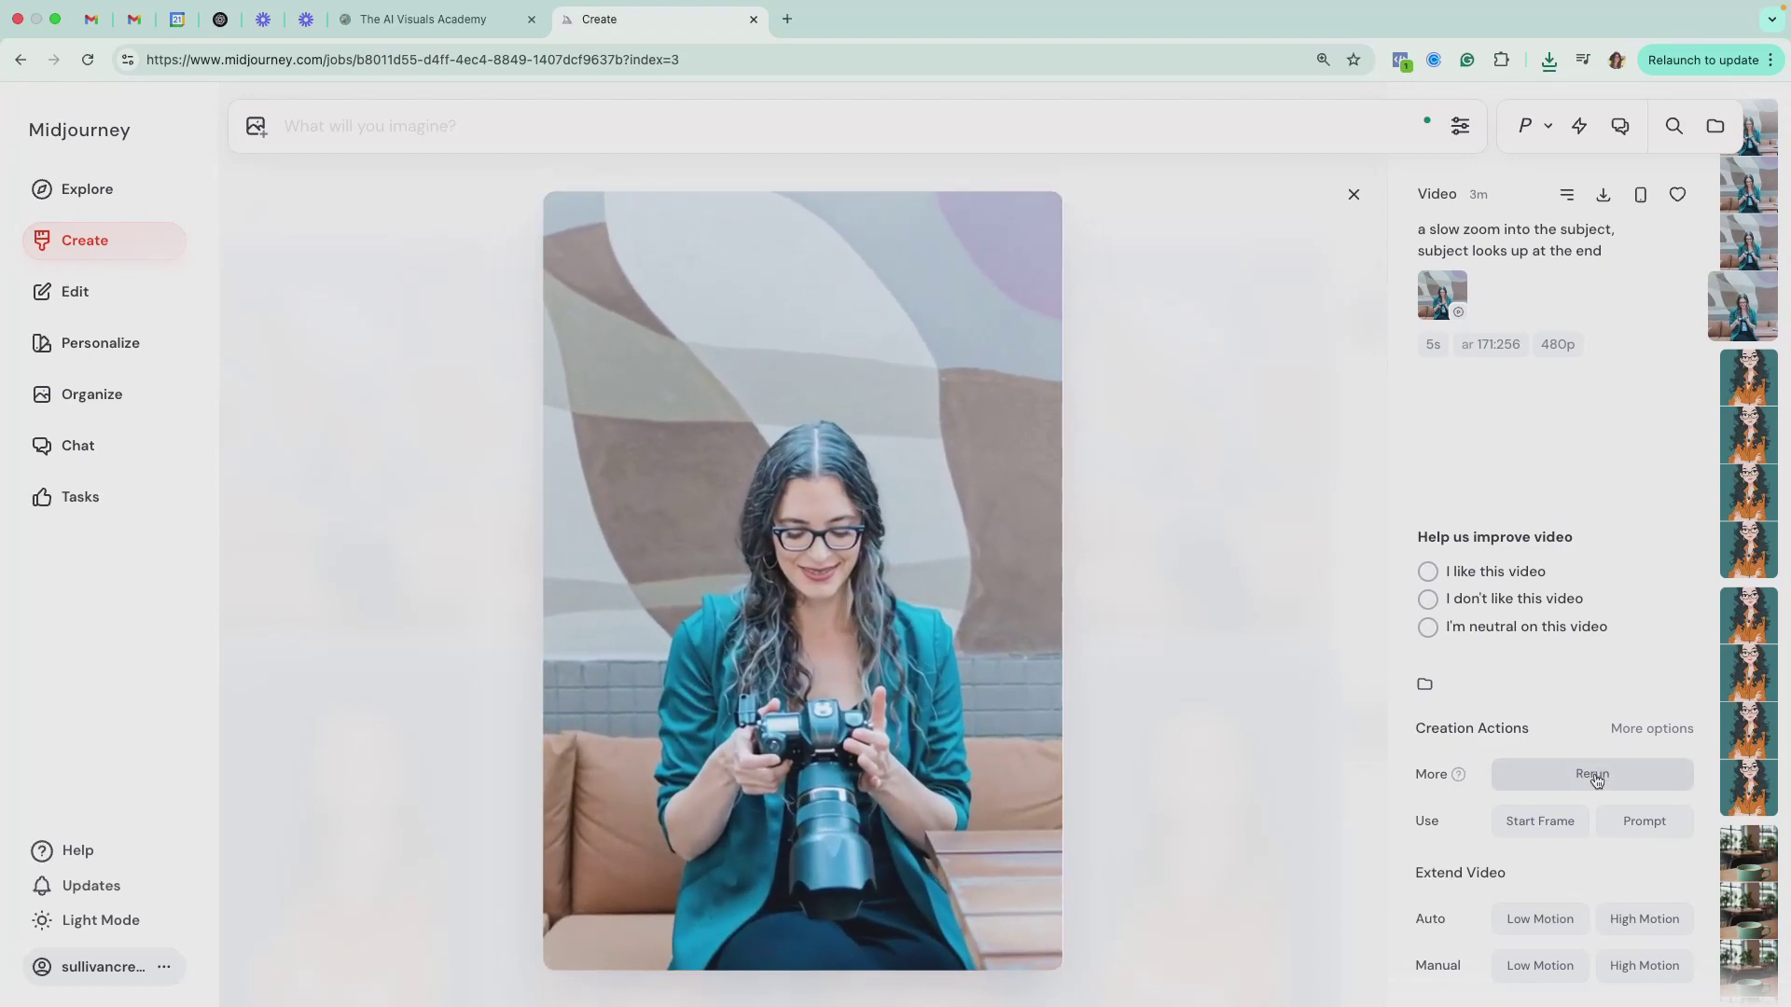
pyautogui.press('Left')
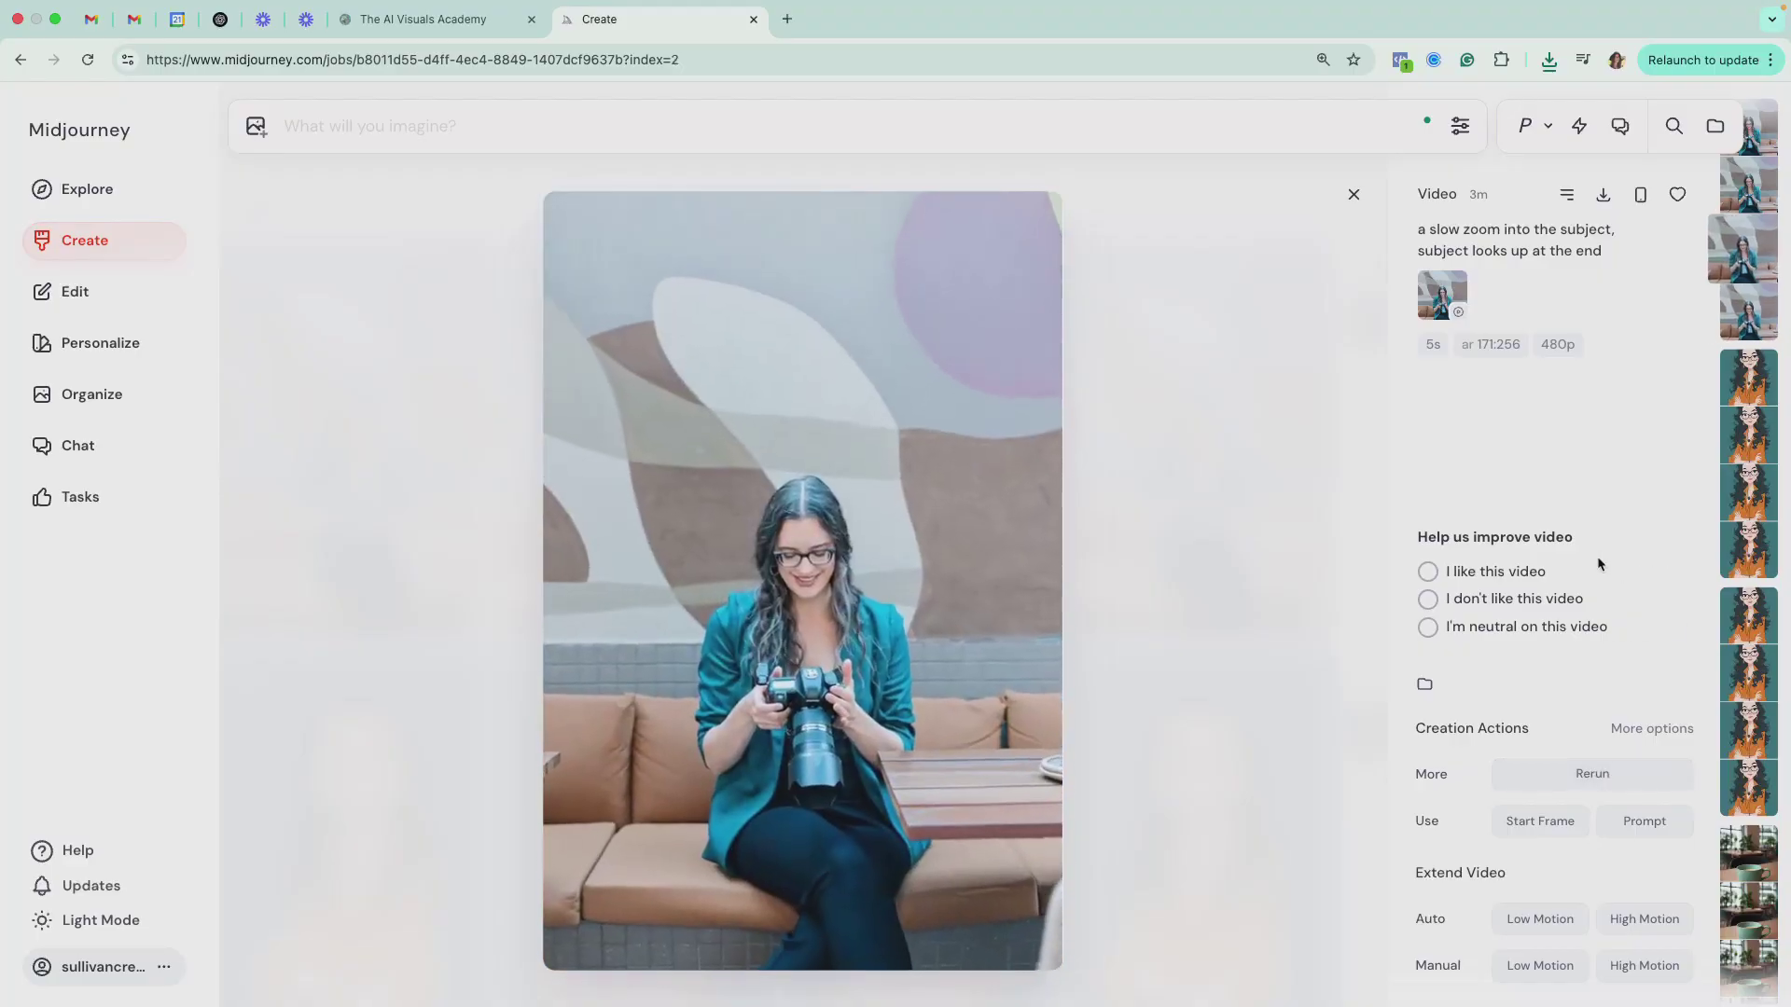
pyautogui.press('Left')
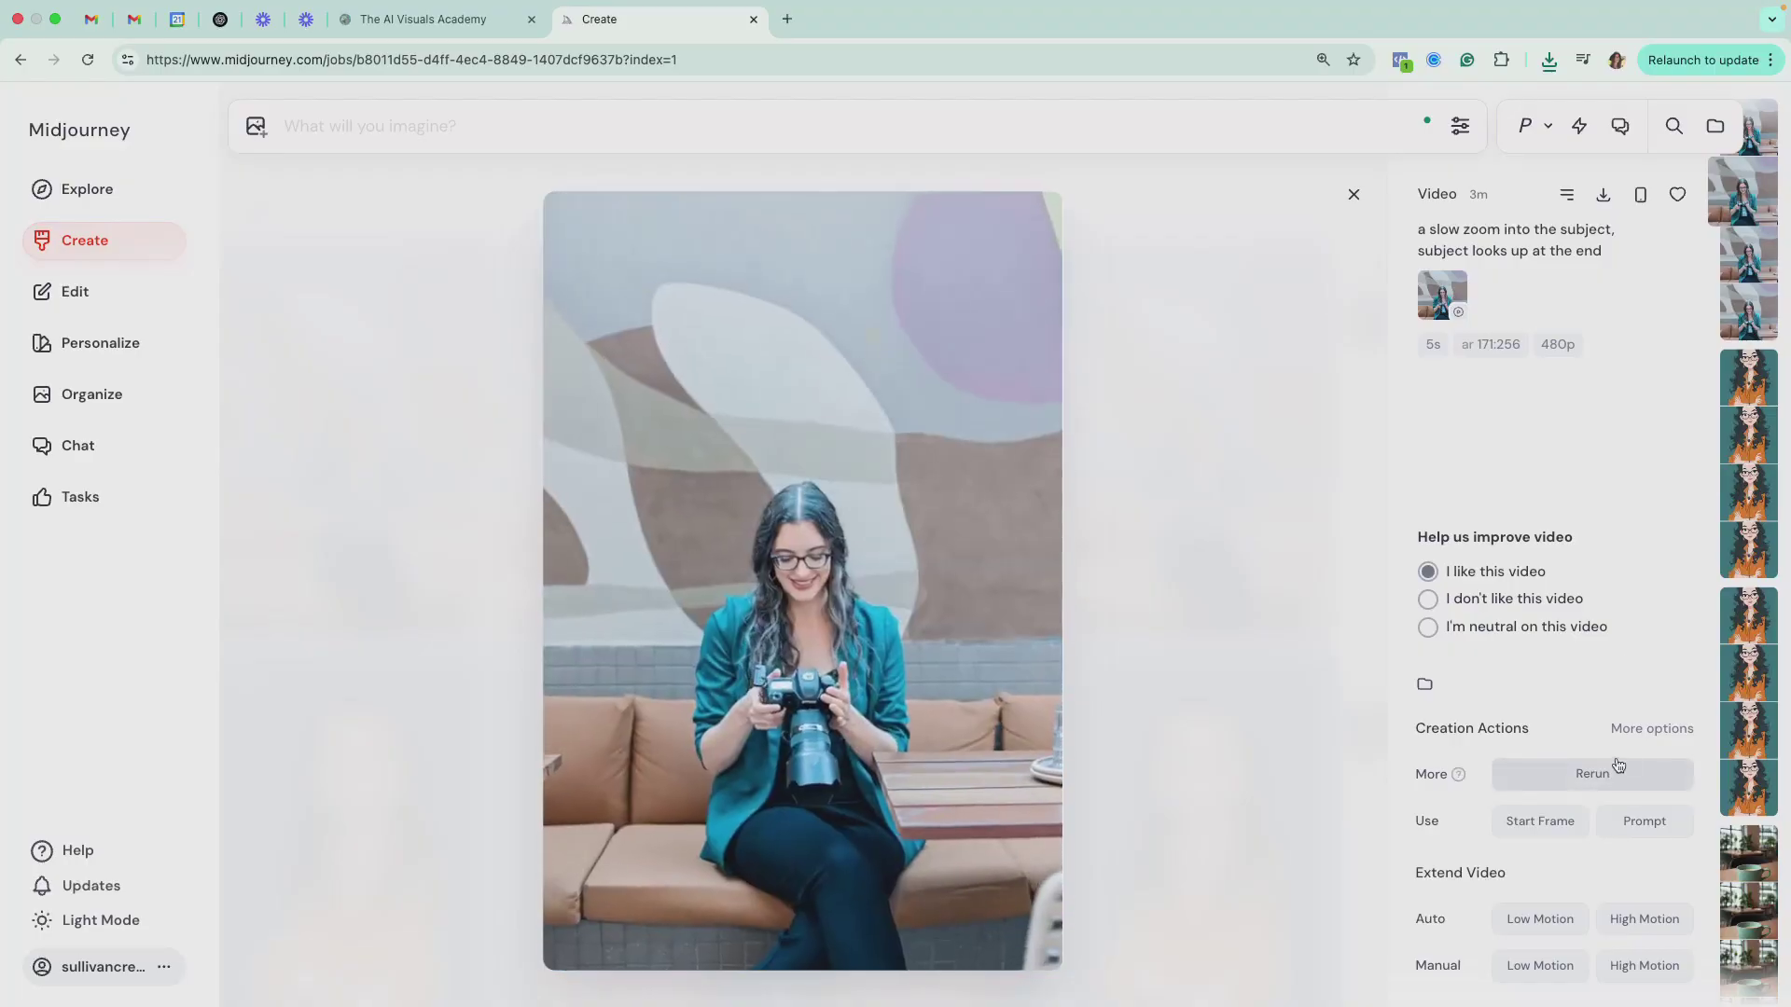
pyautogui.click(1619, 767)
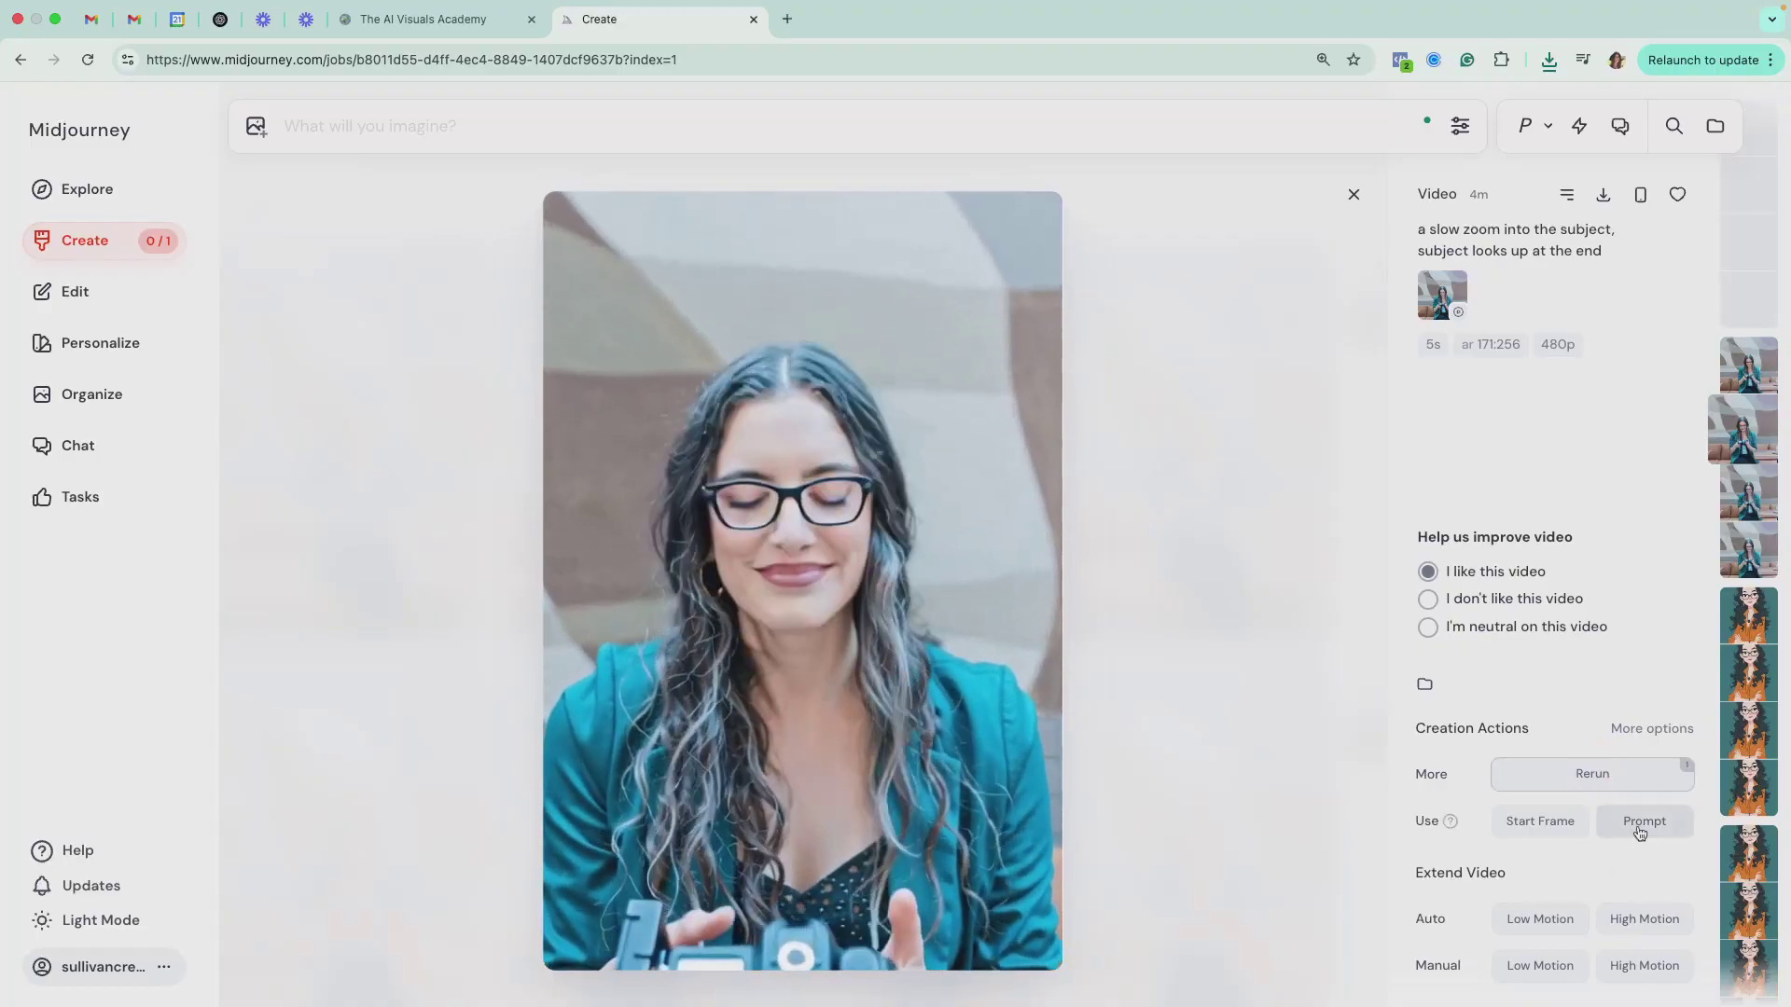
# Reuse the second video's prompt, remove "subject looks up at the end" from it and submit the shortened version.
pyautogui.click(1639, 826)
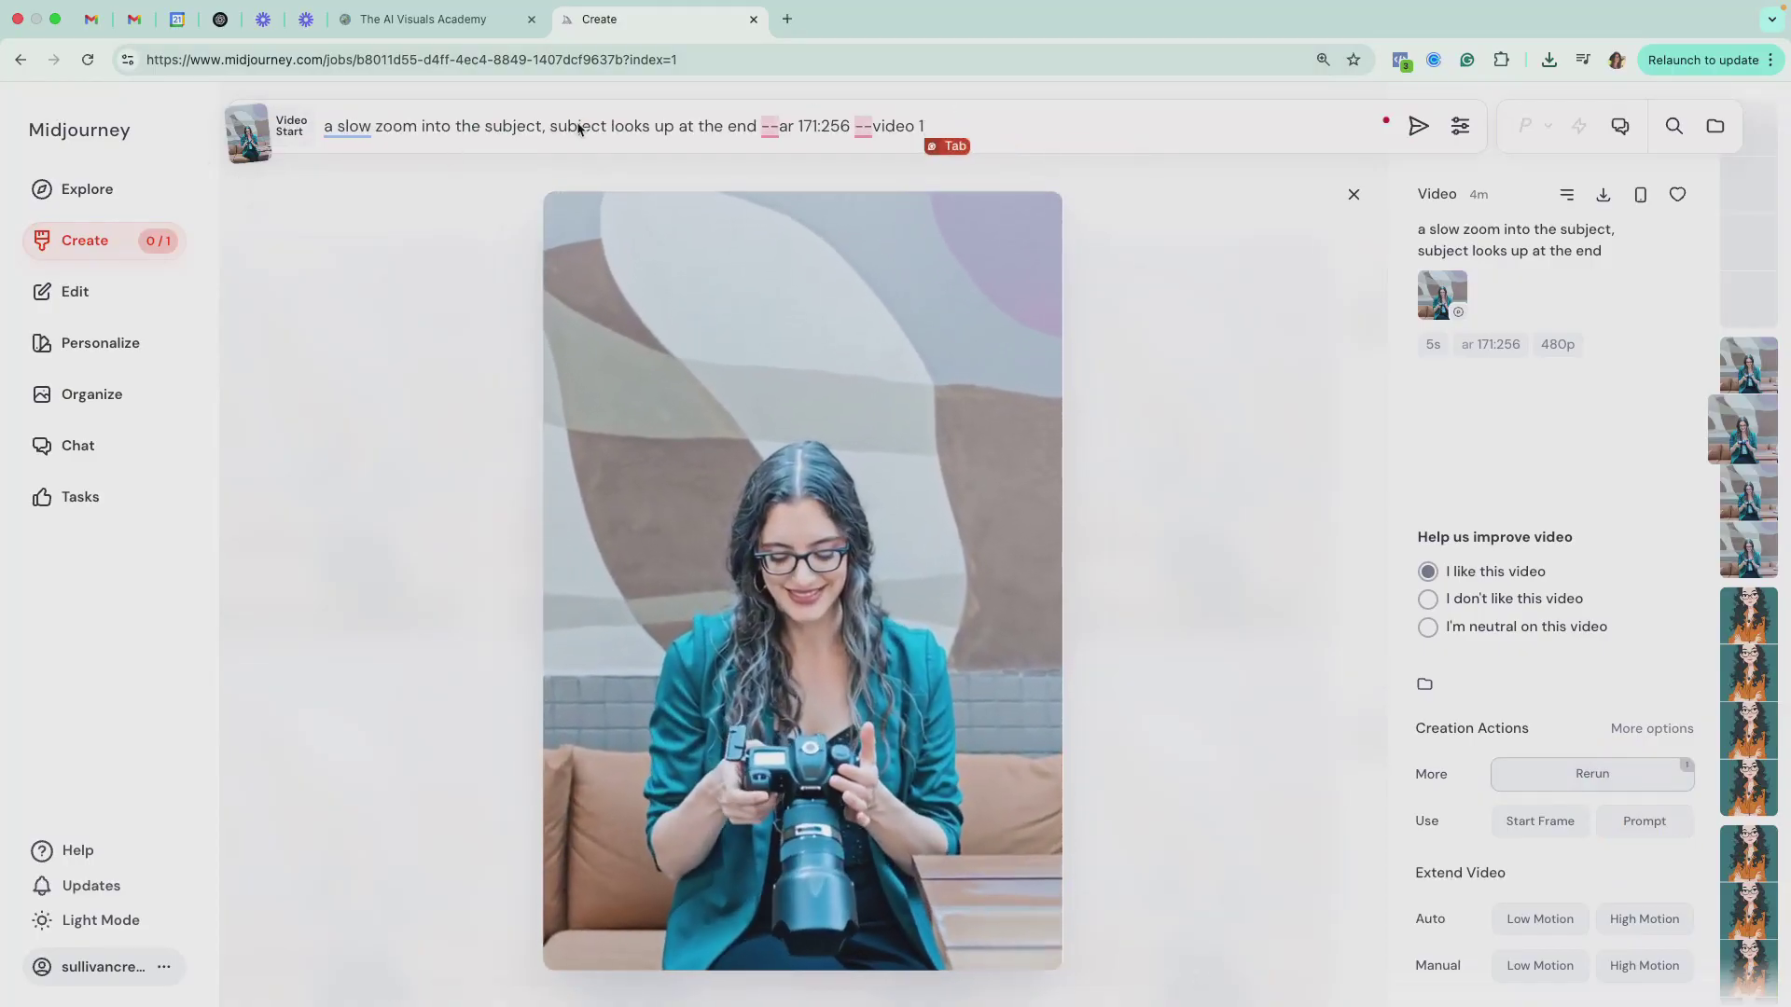
pyautogui.moveTo(552, 127); pyautogui.dragTo(760, 135)
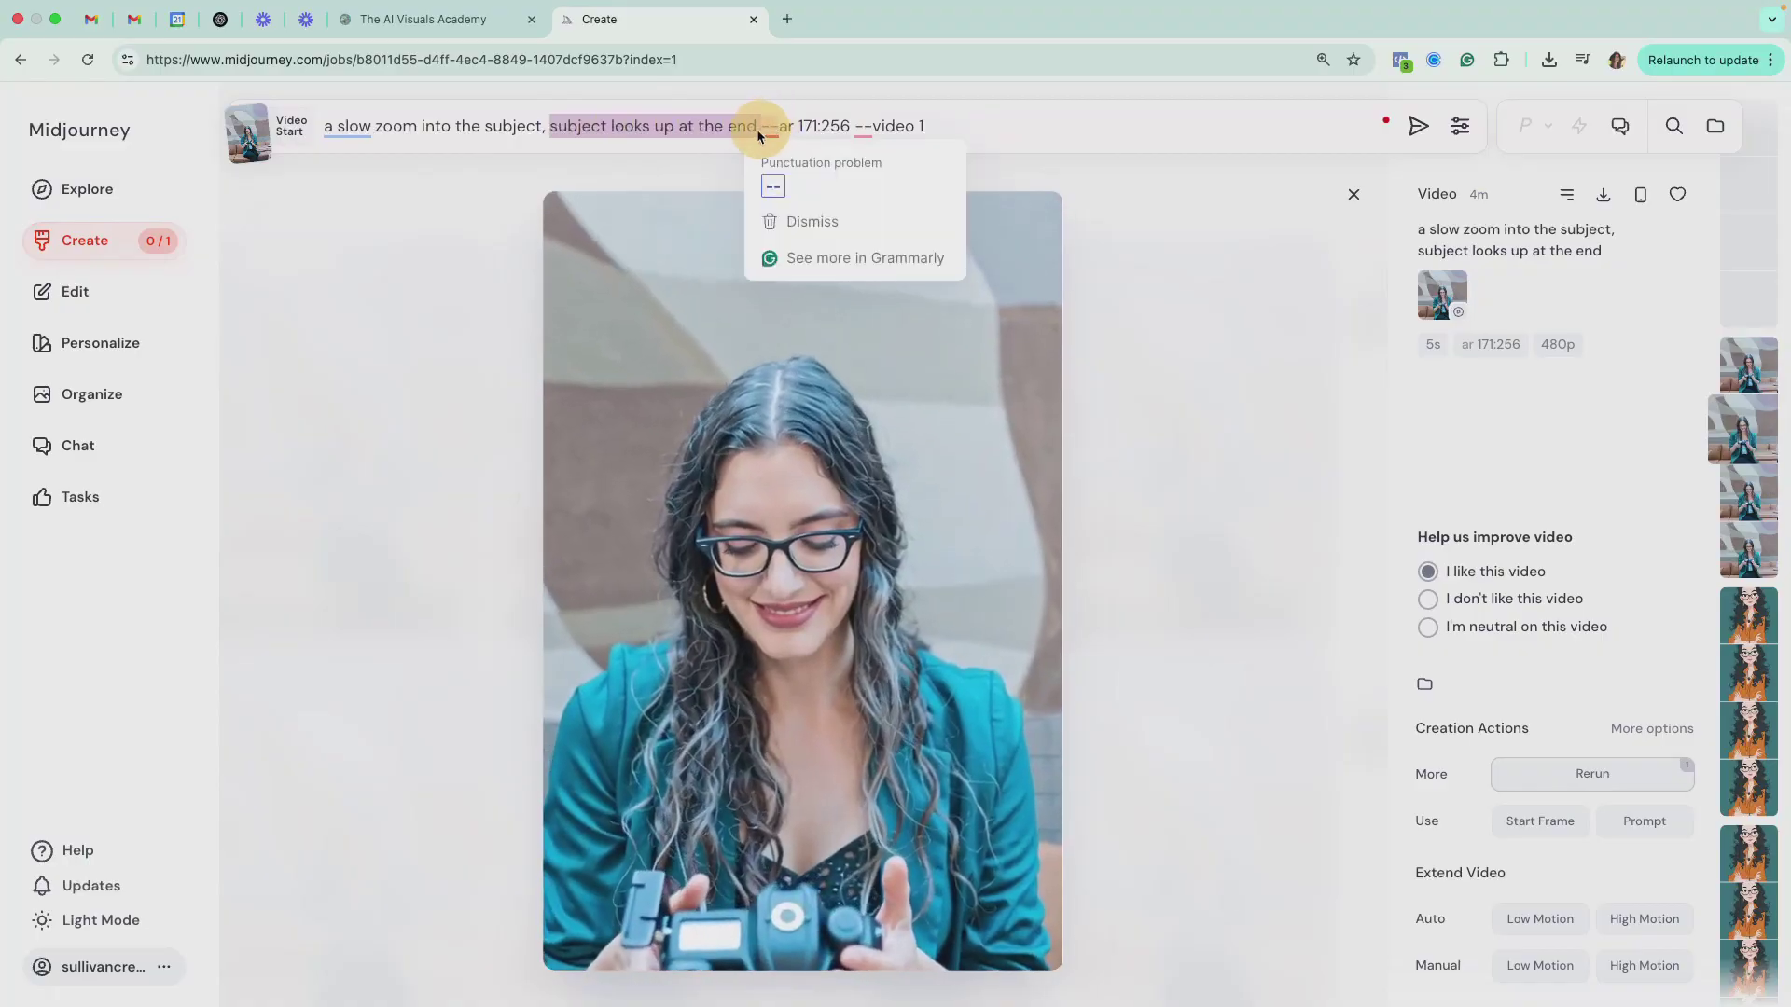
pyautogui.press('BackSpace')
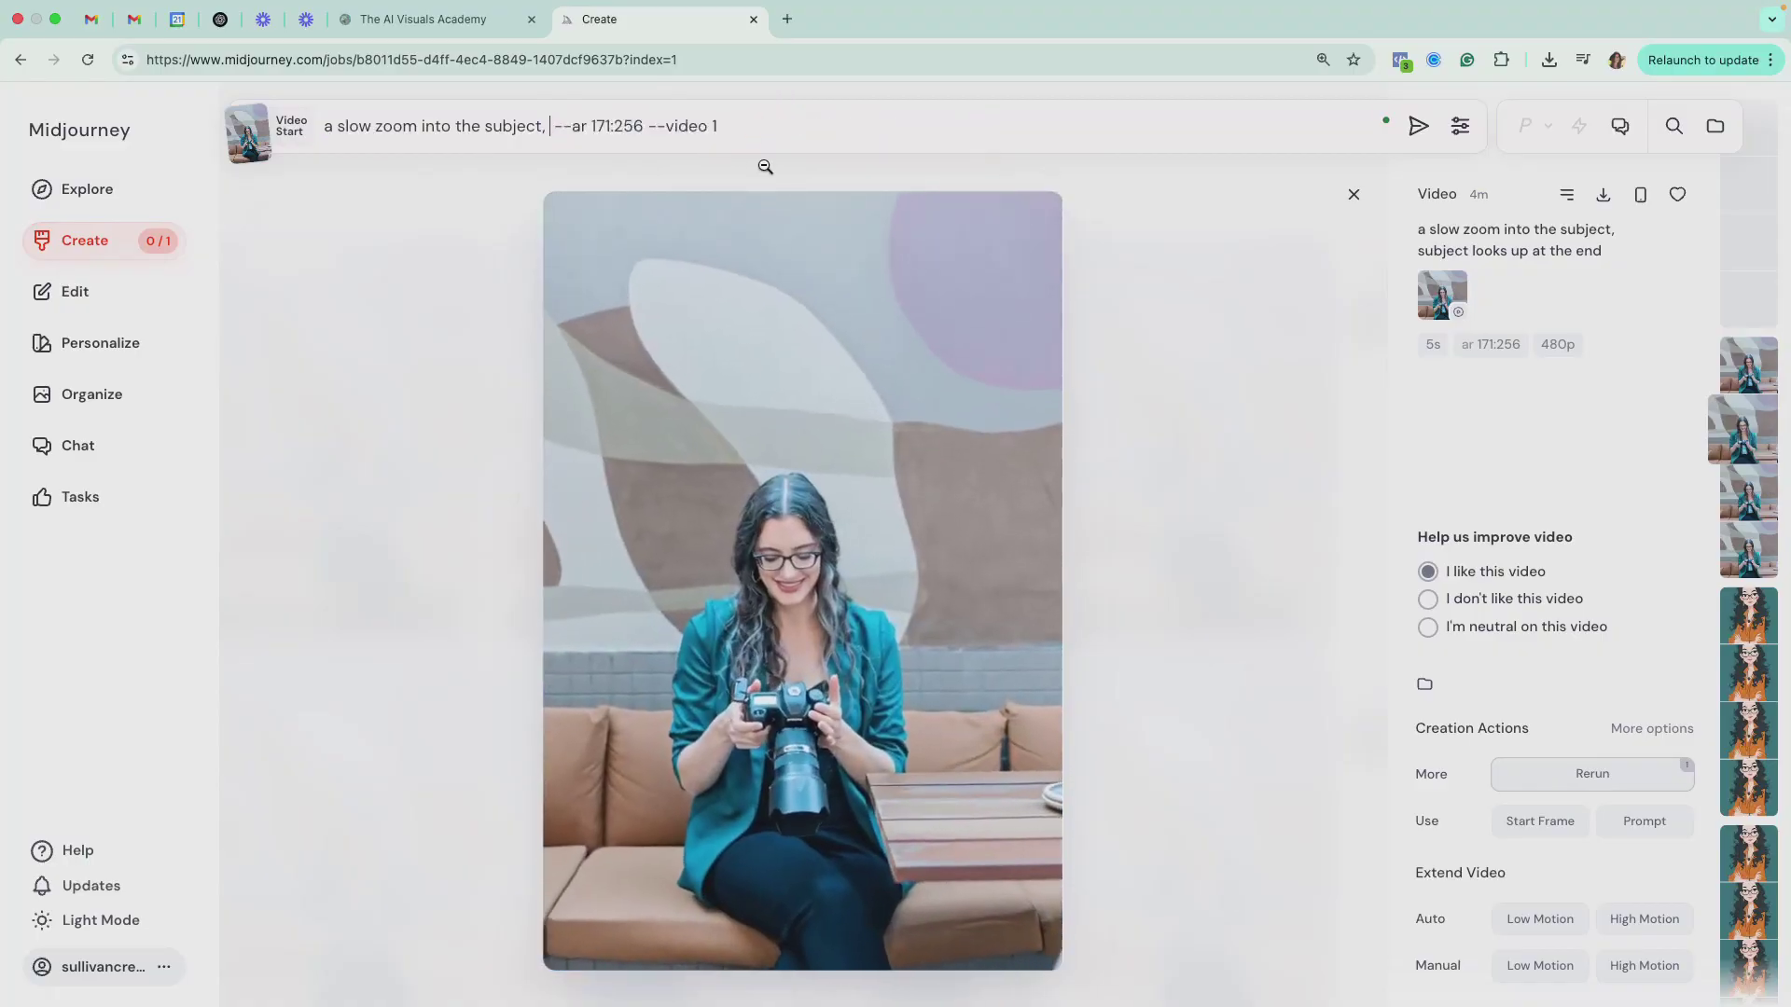
pyautogui.press('Return')
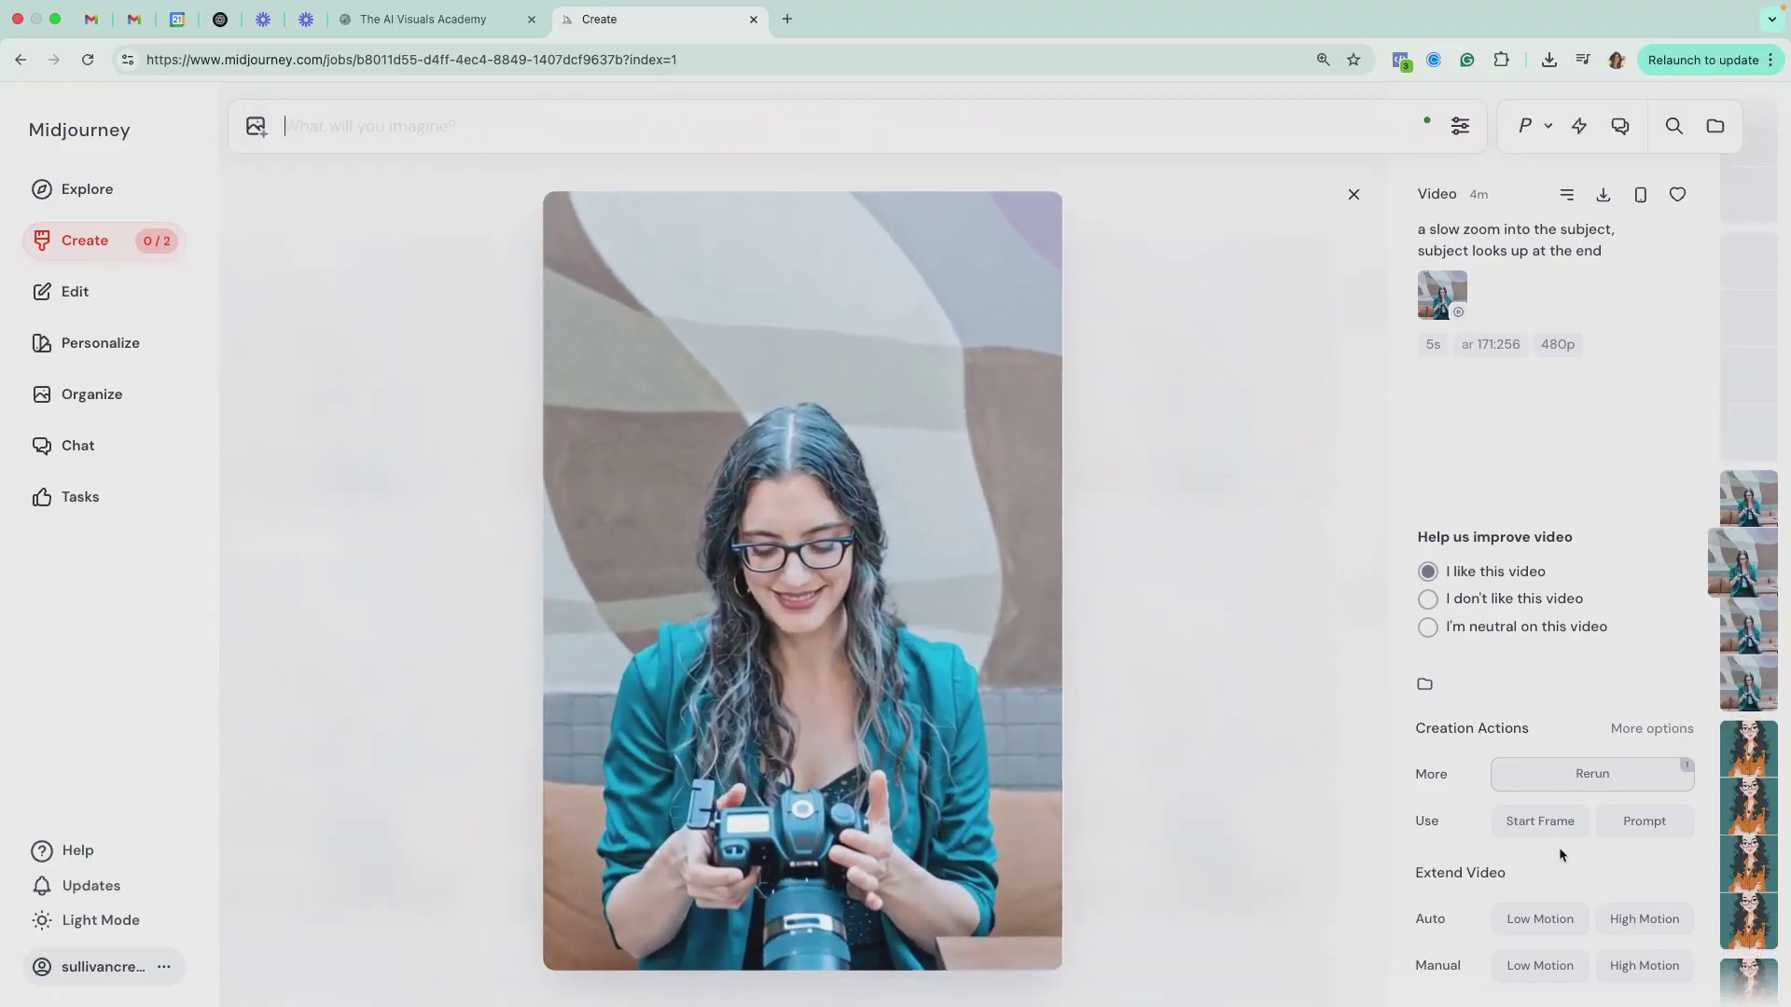
# Submit a video reusing the same start frame with the prompt "a slow zoom out" and close the enlarged viewer.
pyautogui.click(1552, 827)
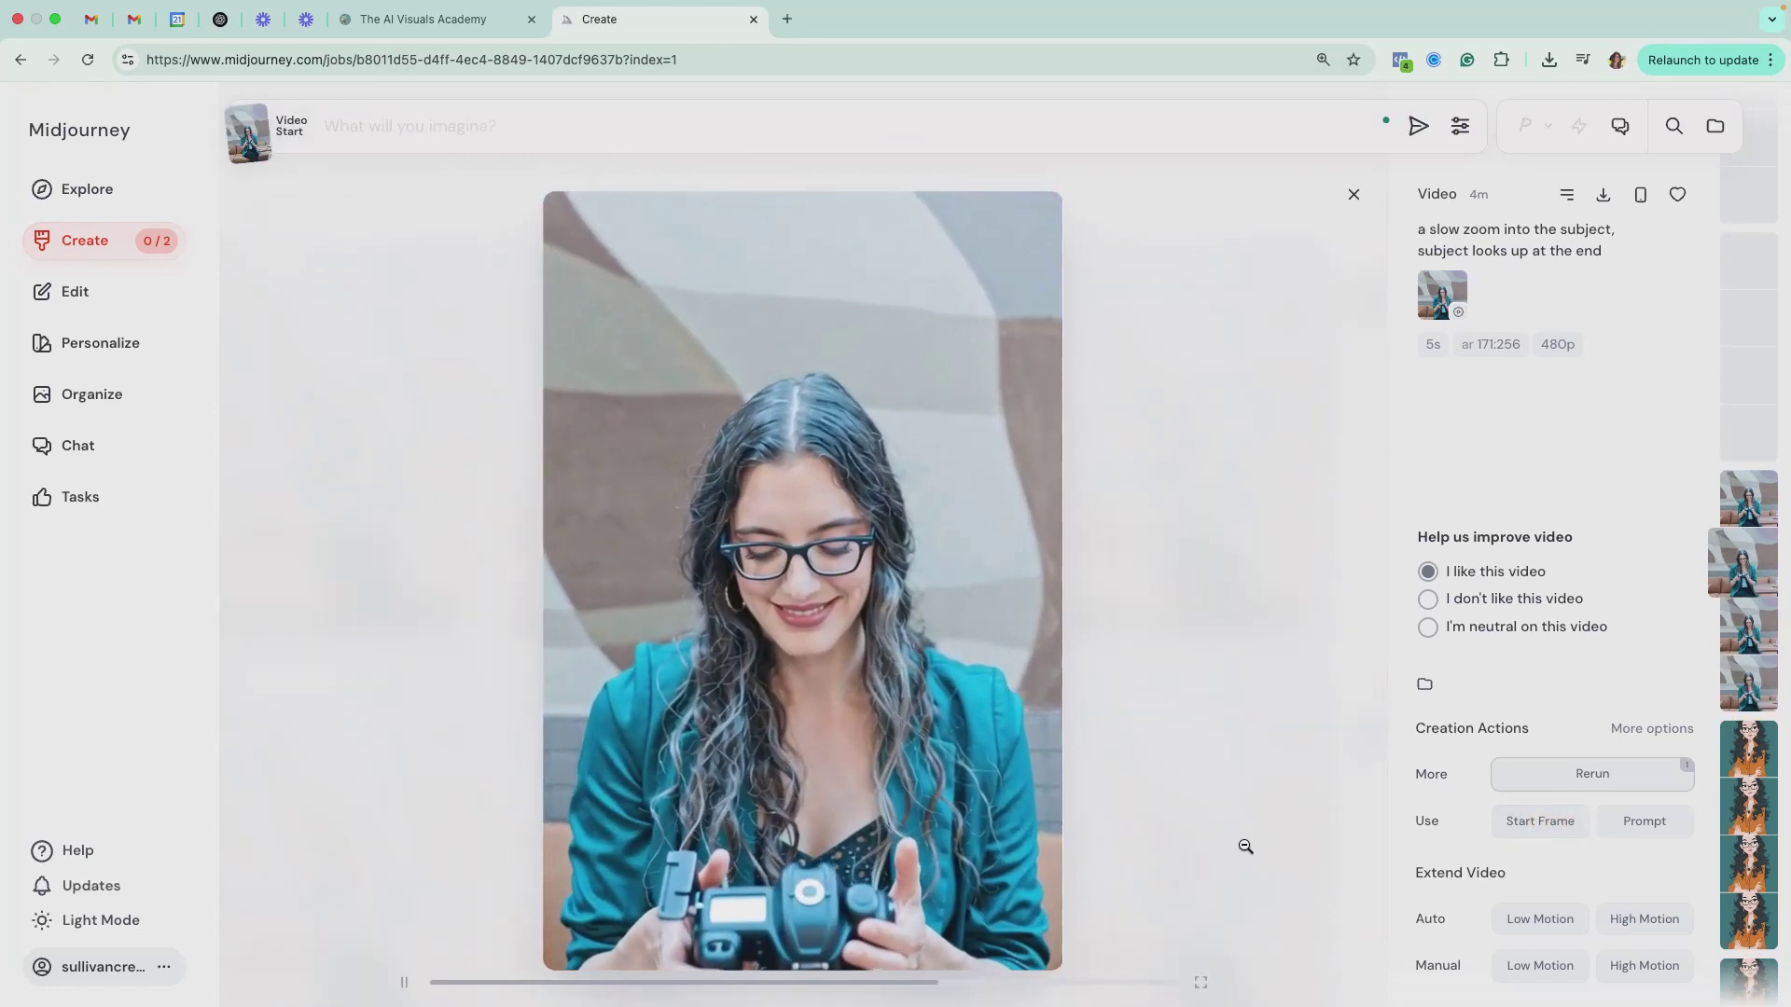
pyautogui.click(416, 137)
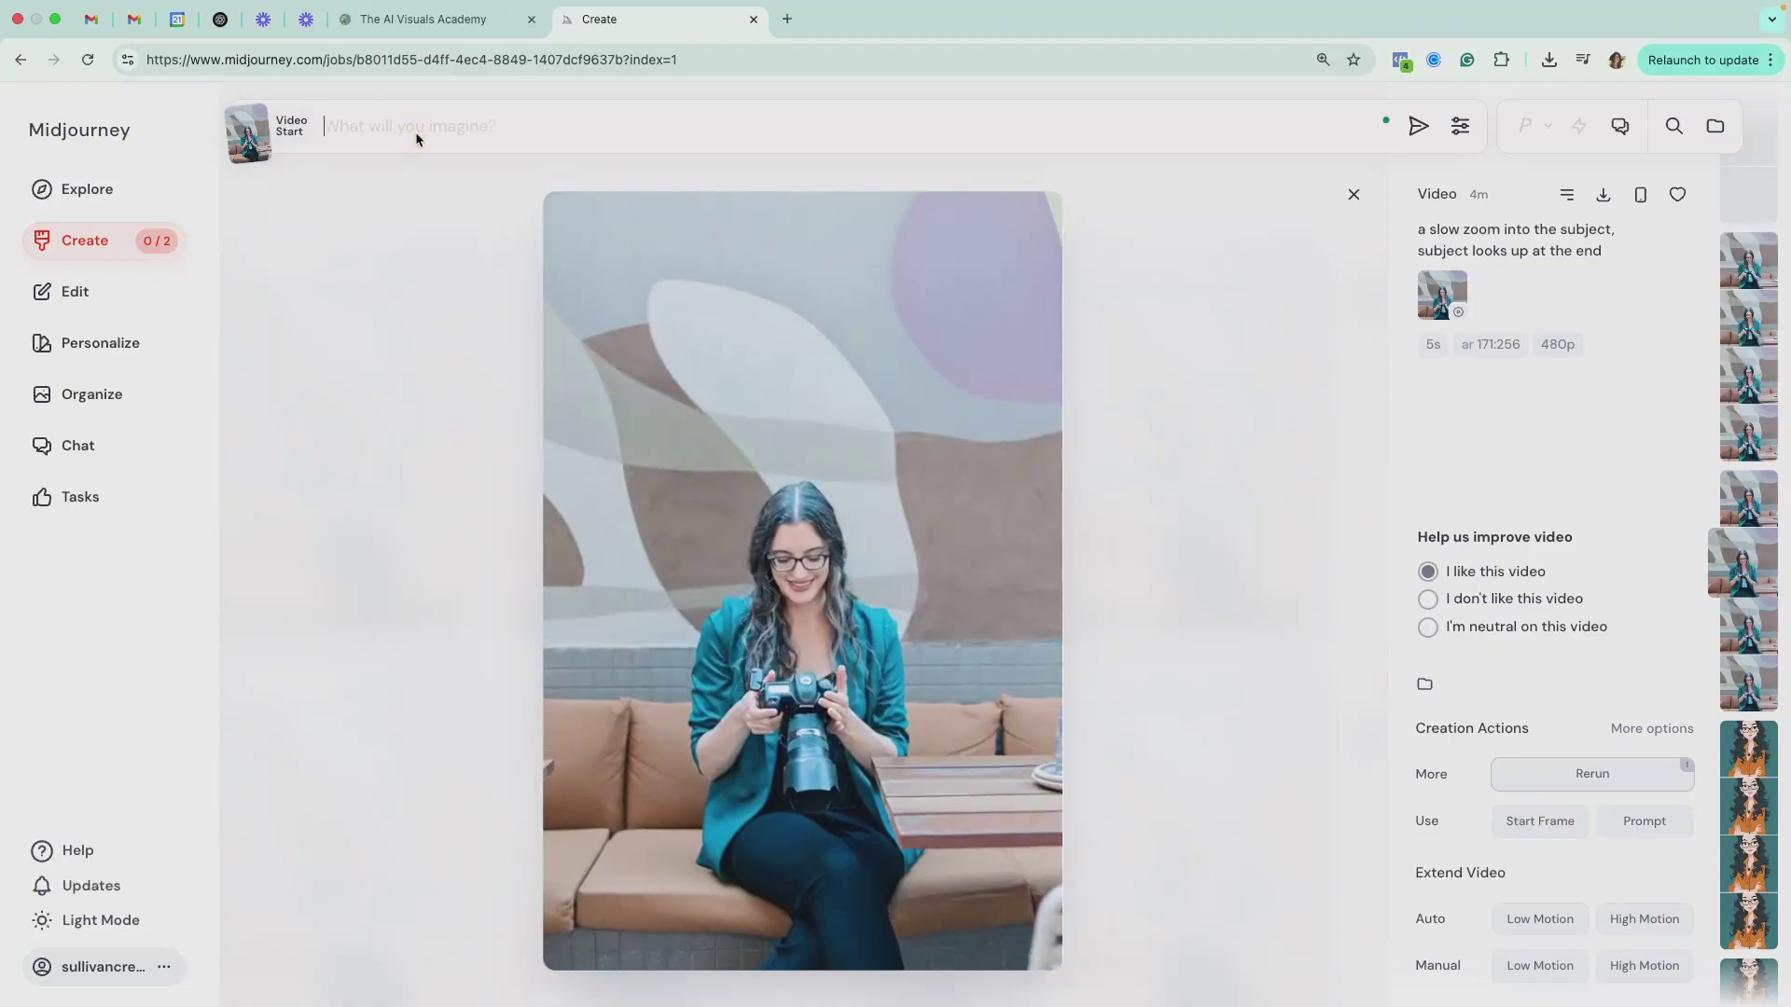
pyautogui.write('a s')
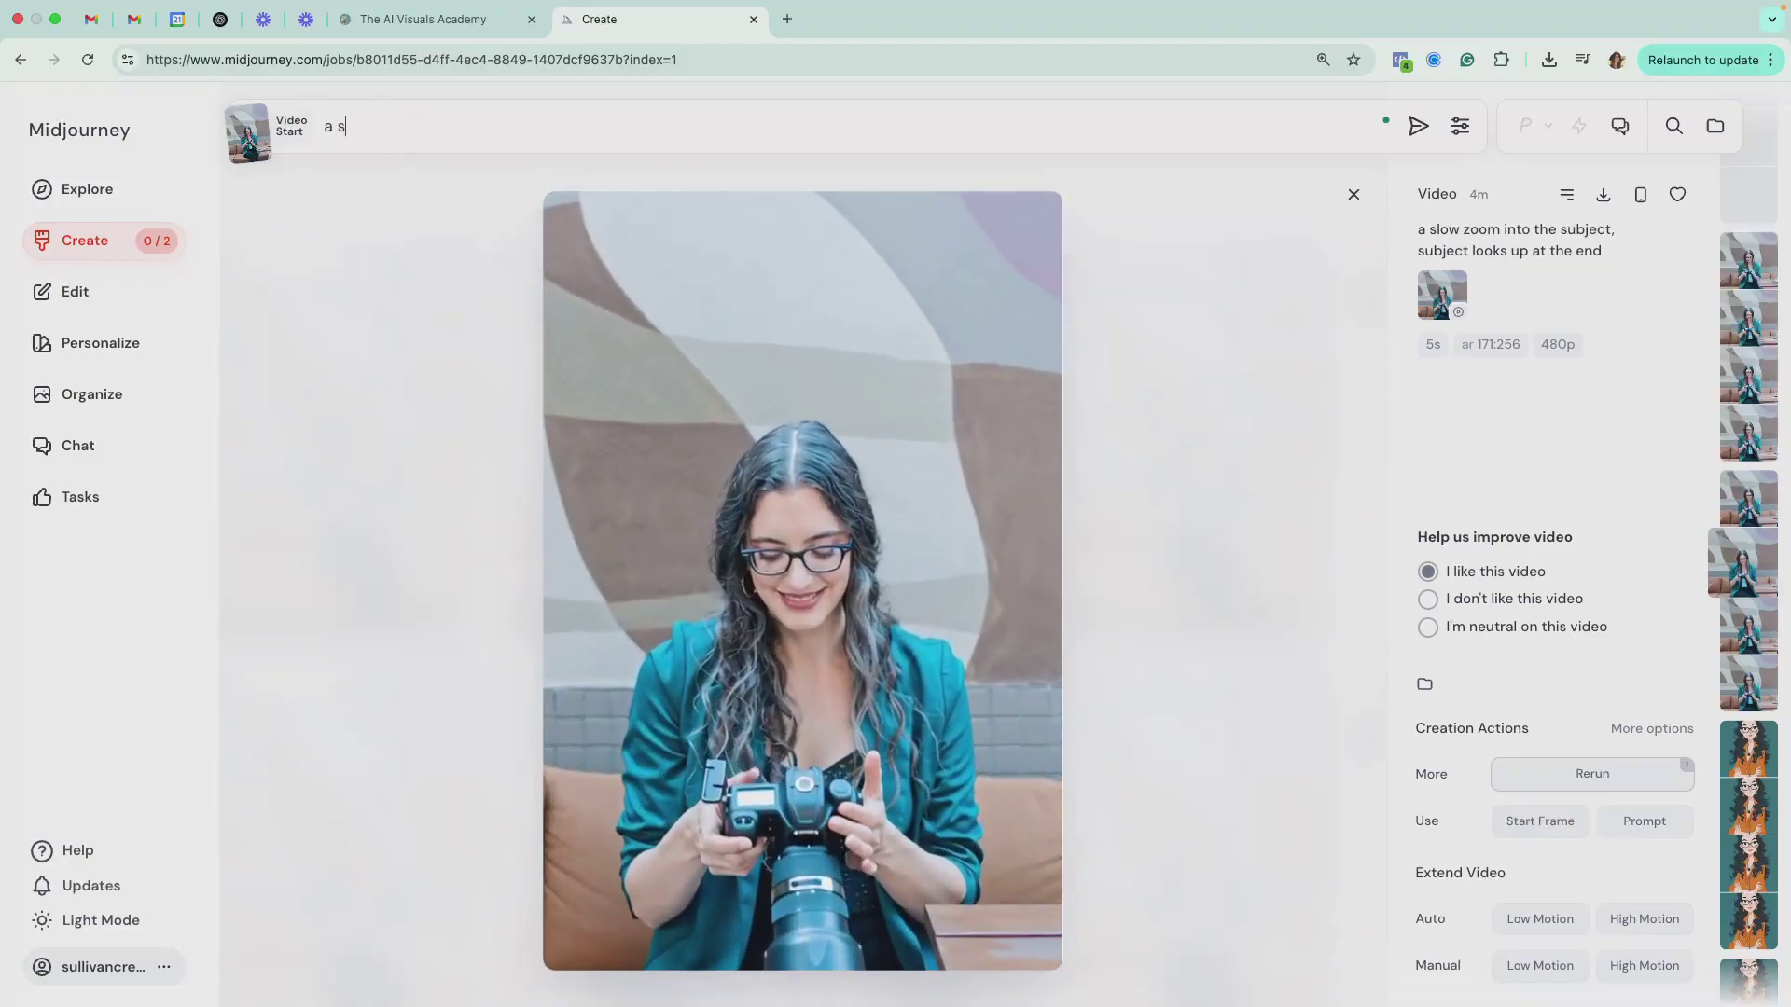
pyautogui.write('low zoom out')
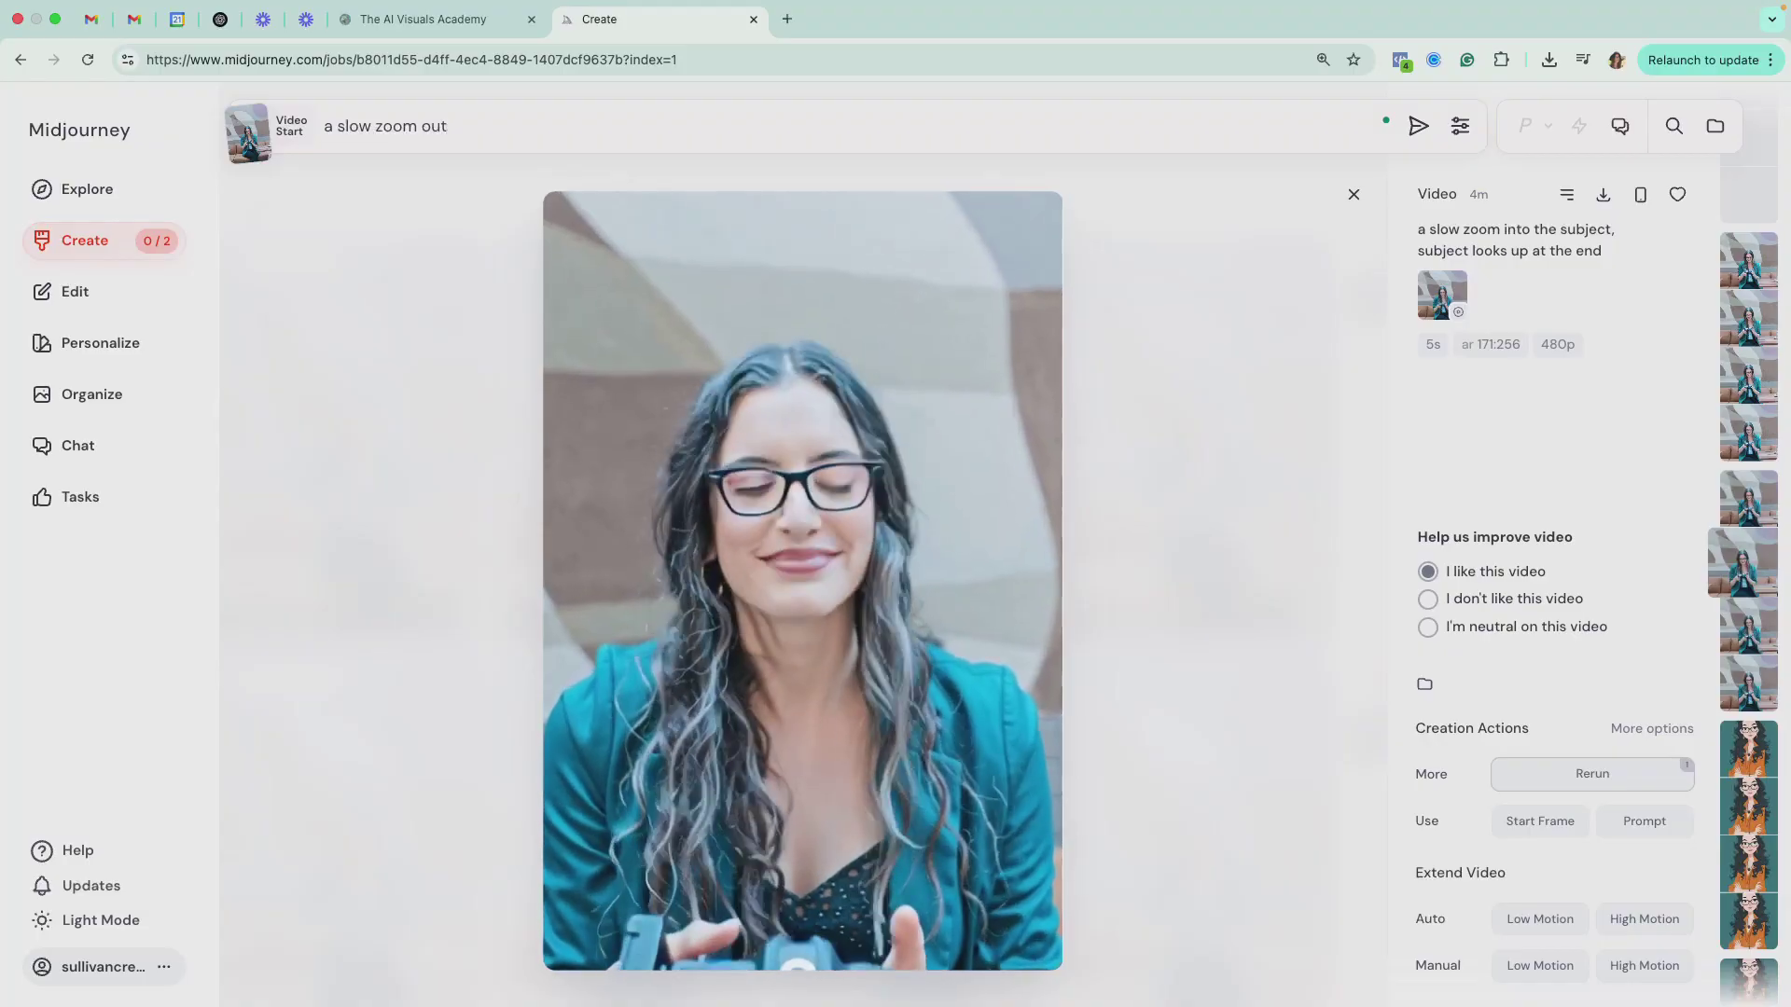
pyautogui.press('Return')
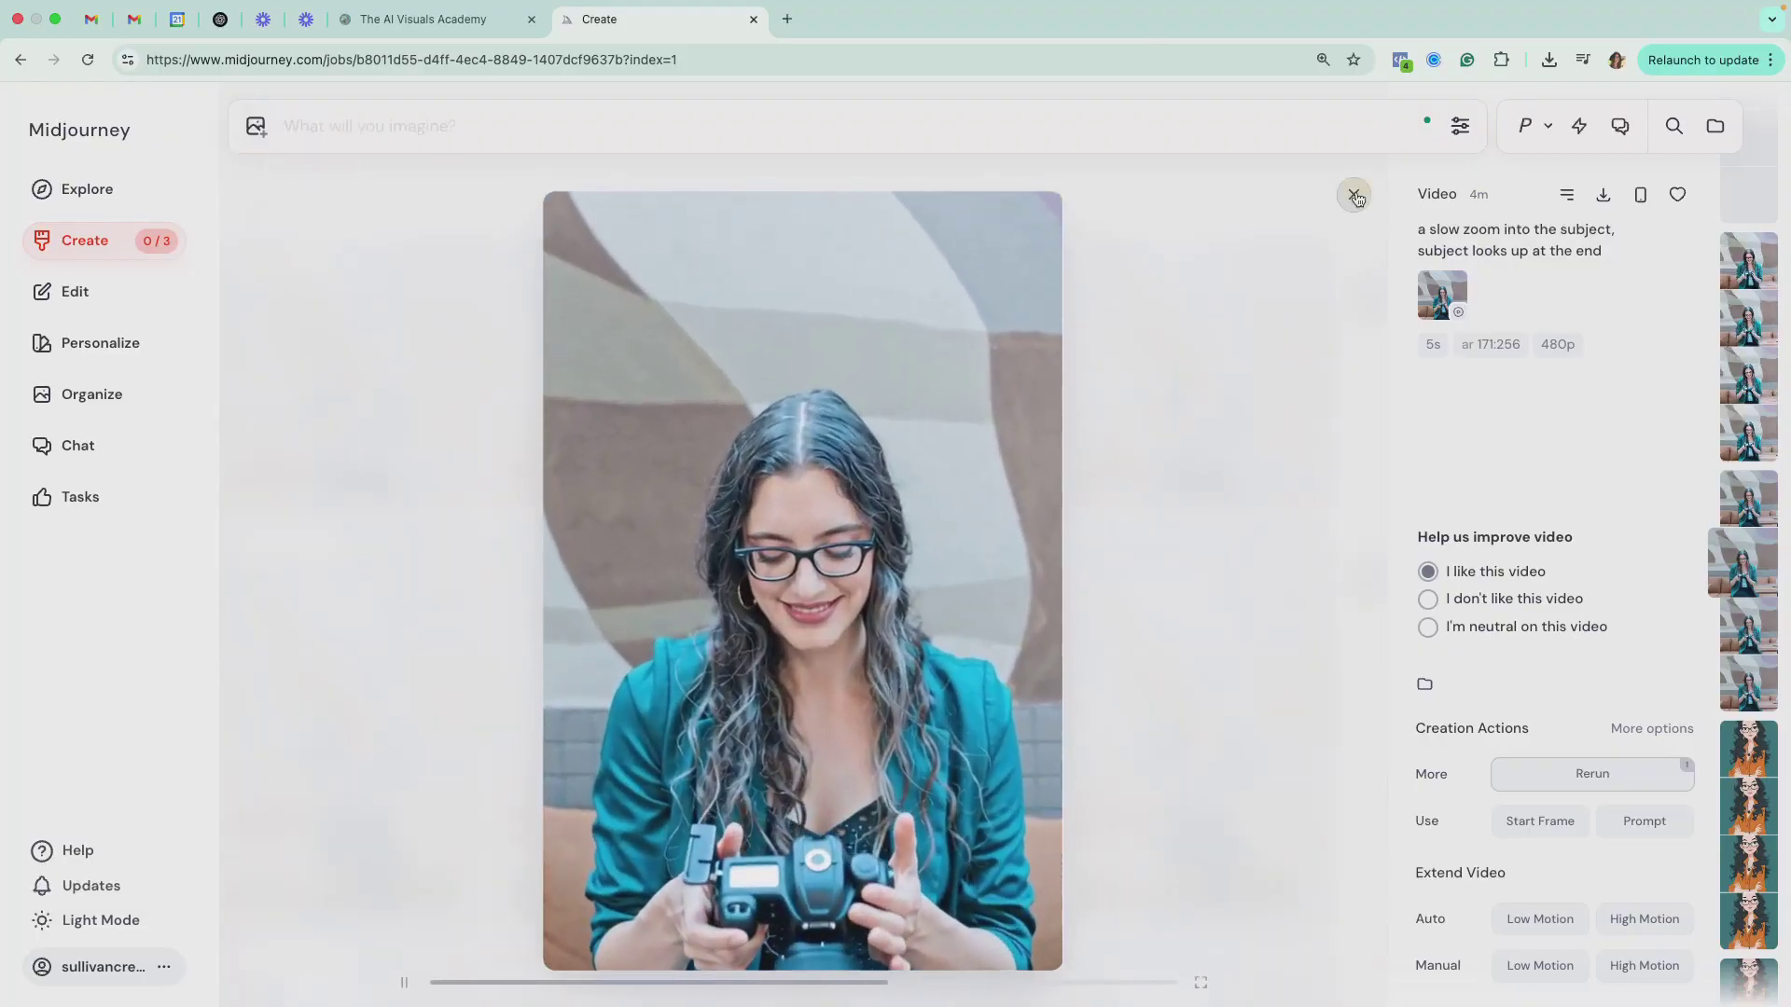
pyautogui.click(1353, 196)
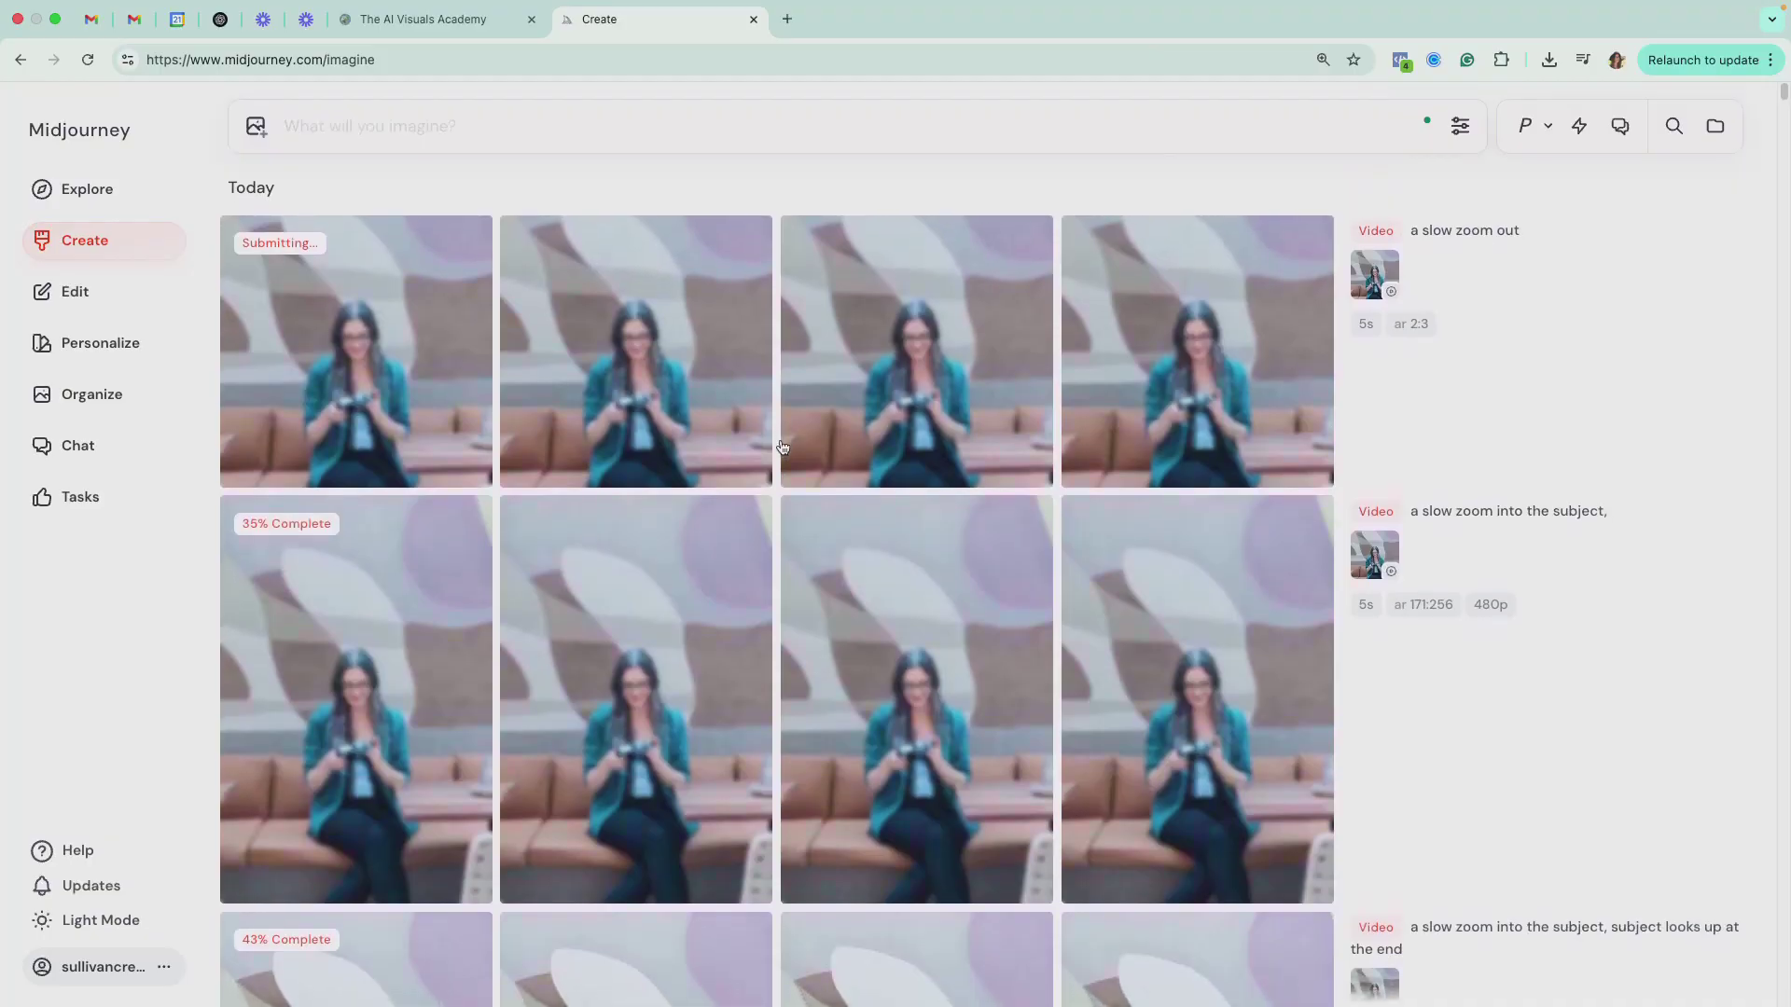
# Review in the feed the rerun zoom-in videos and those made with the shortened prompt "a slow zoom into the subject,".
pyautogui.scroll(-3, 781, 448)
pyautogui.scroll(1, 782, 448)
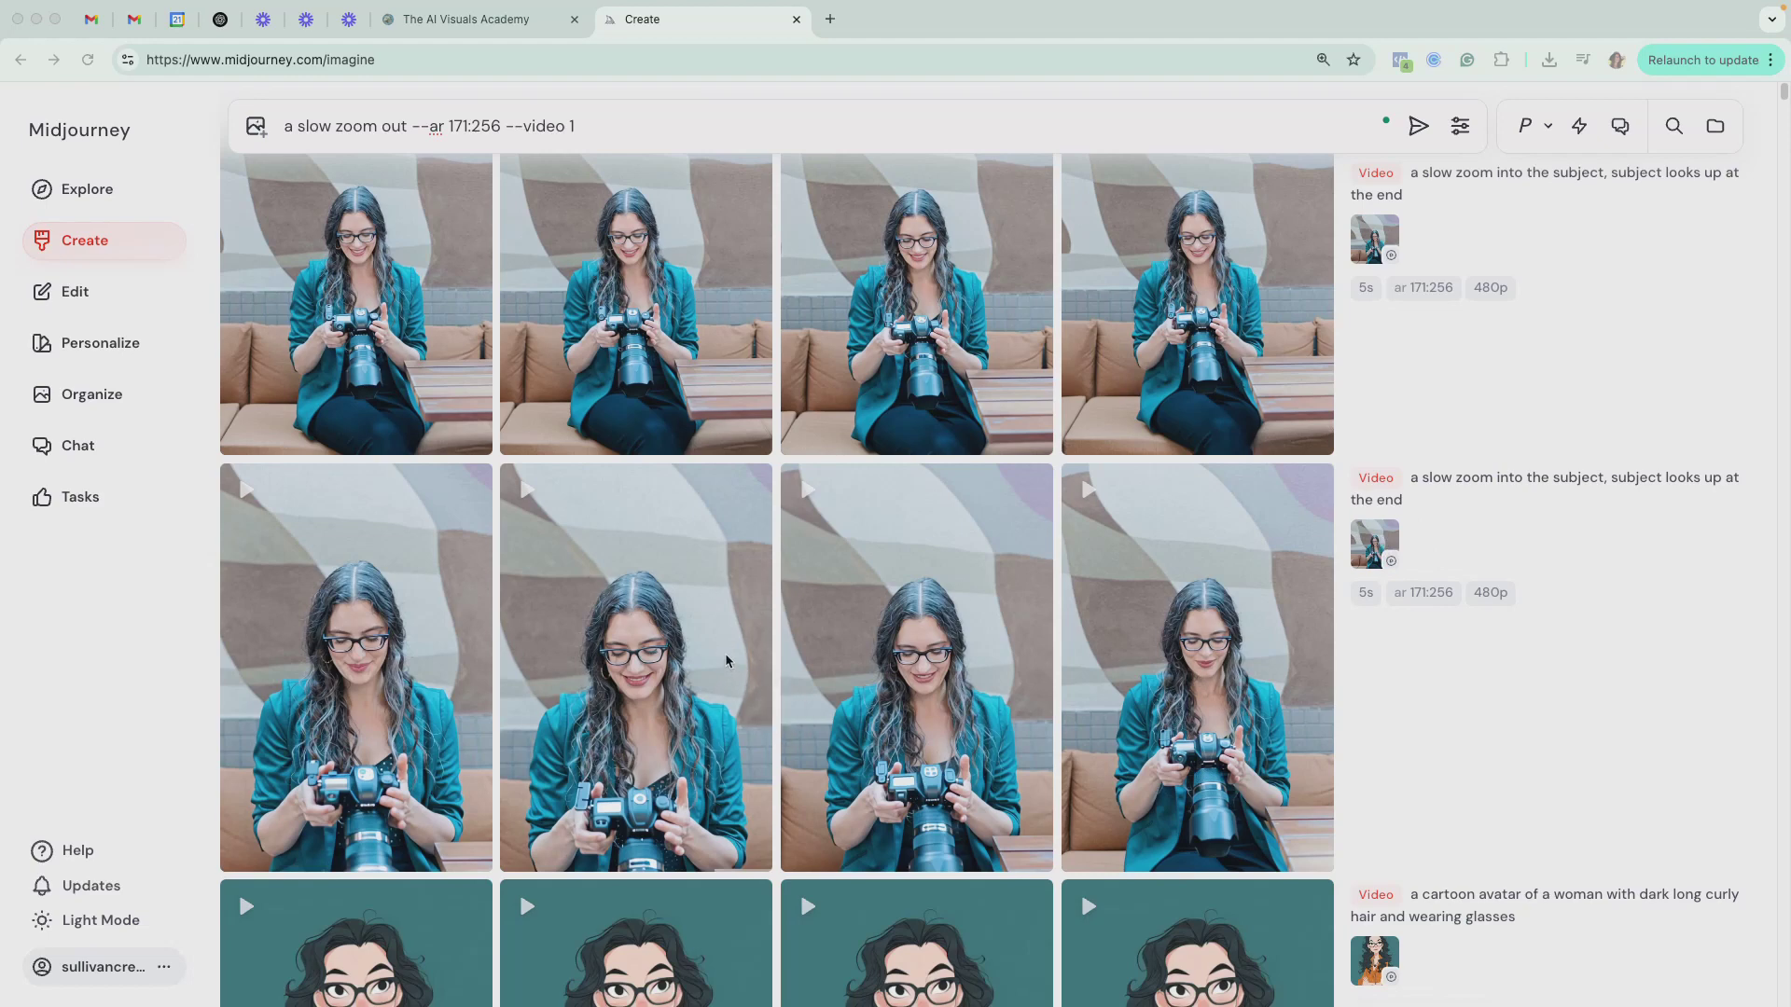
pyautogui.scroll(3, 933, 559)
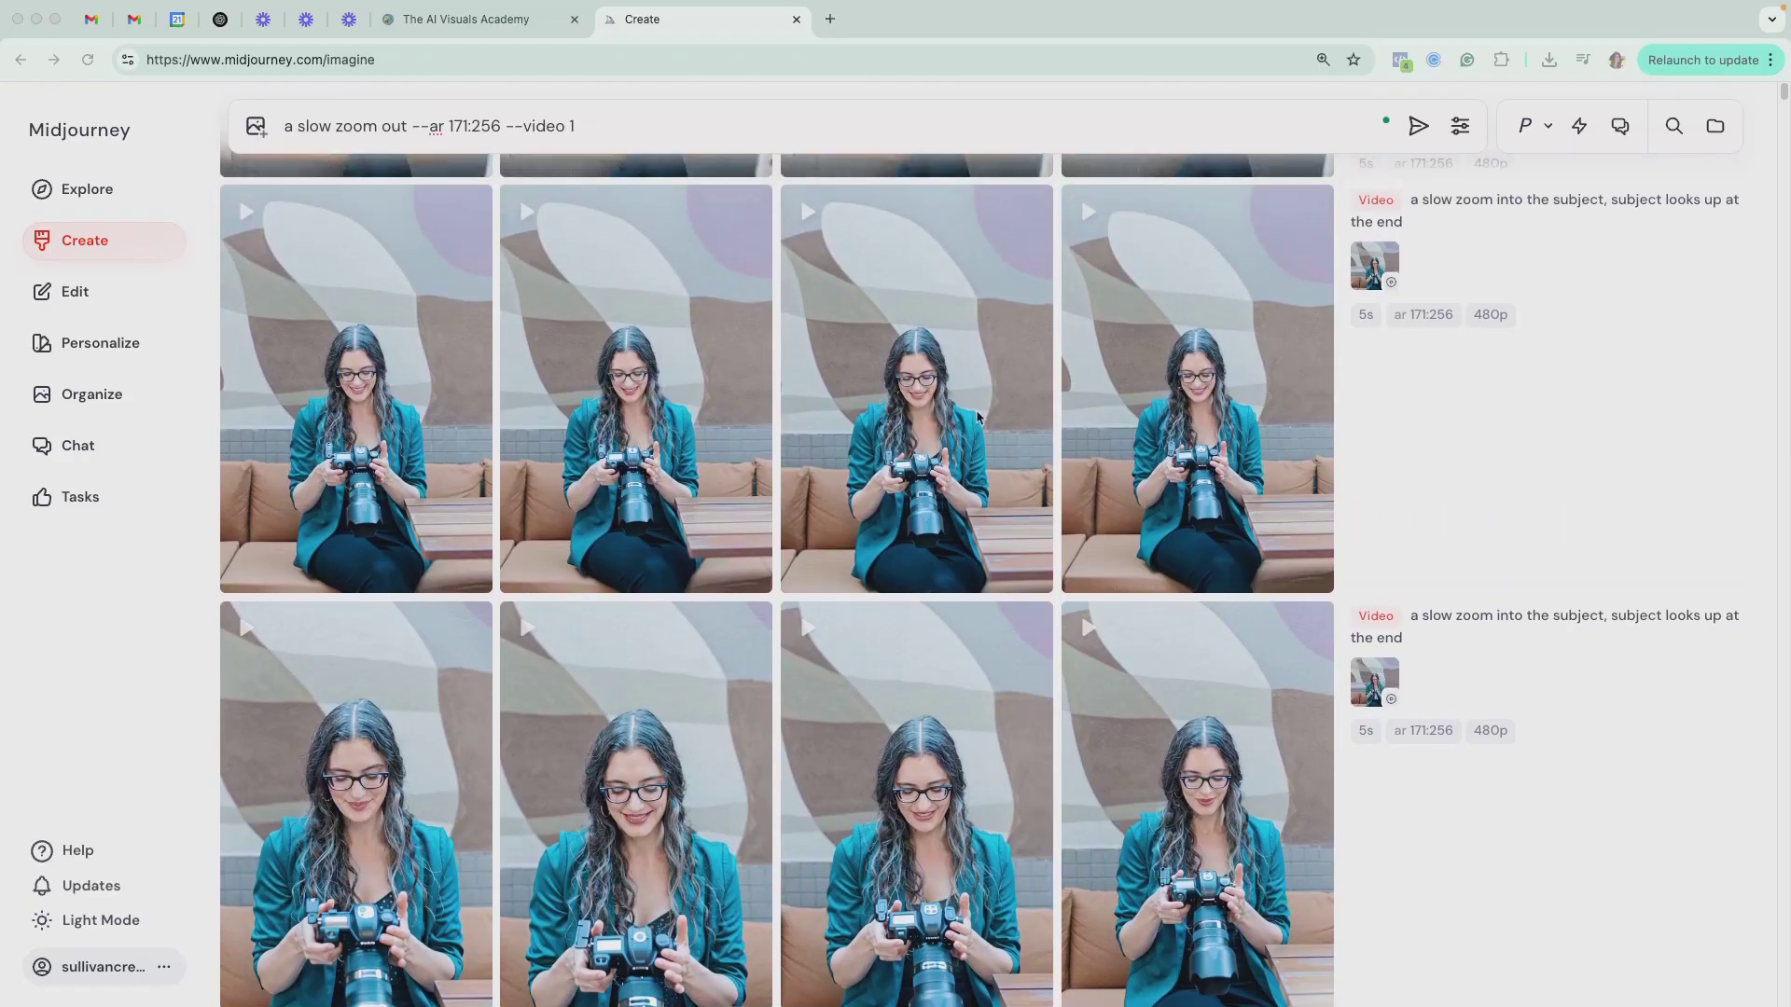
pyautogui.moveTo(1161, 403)
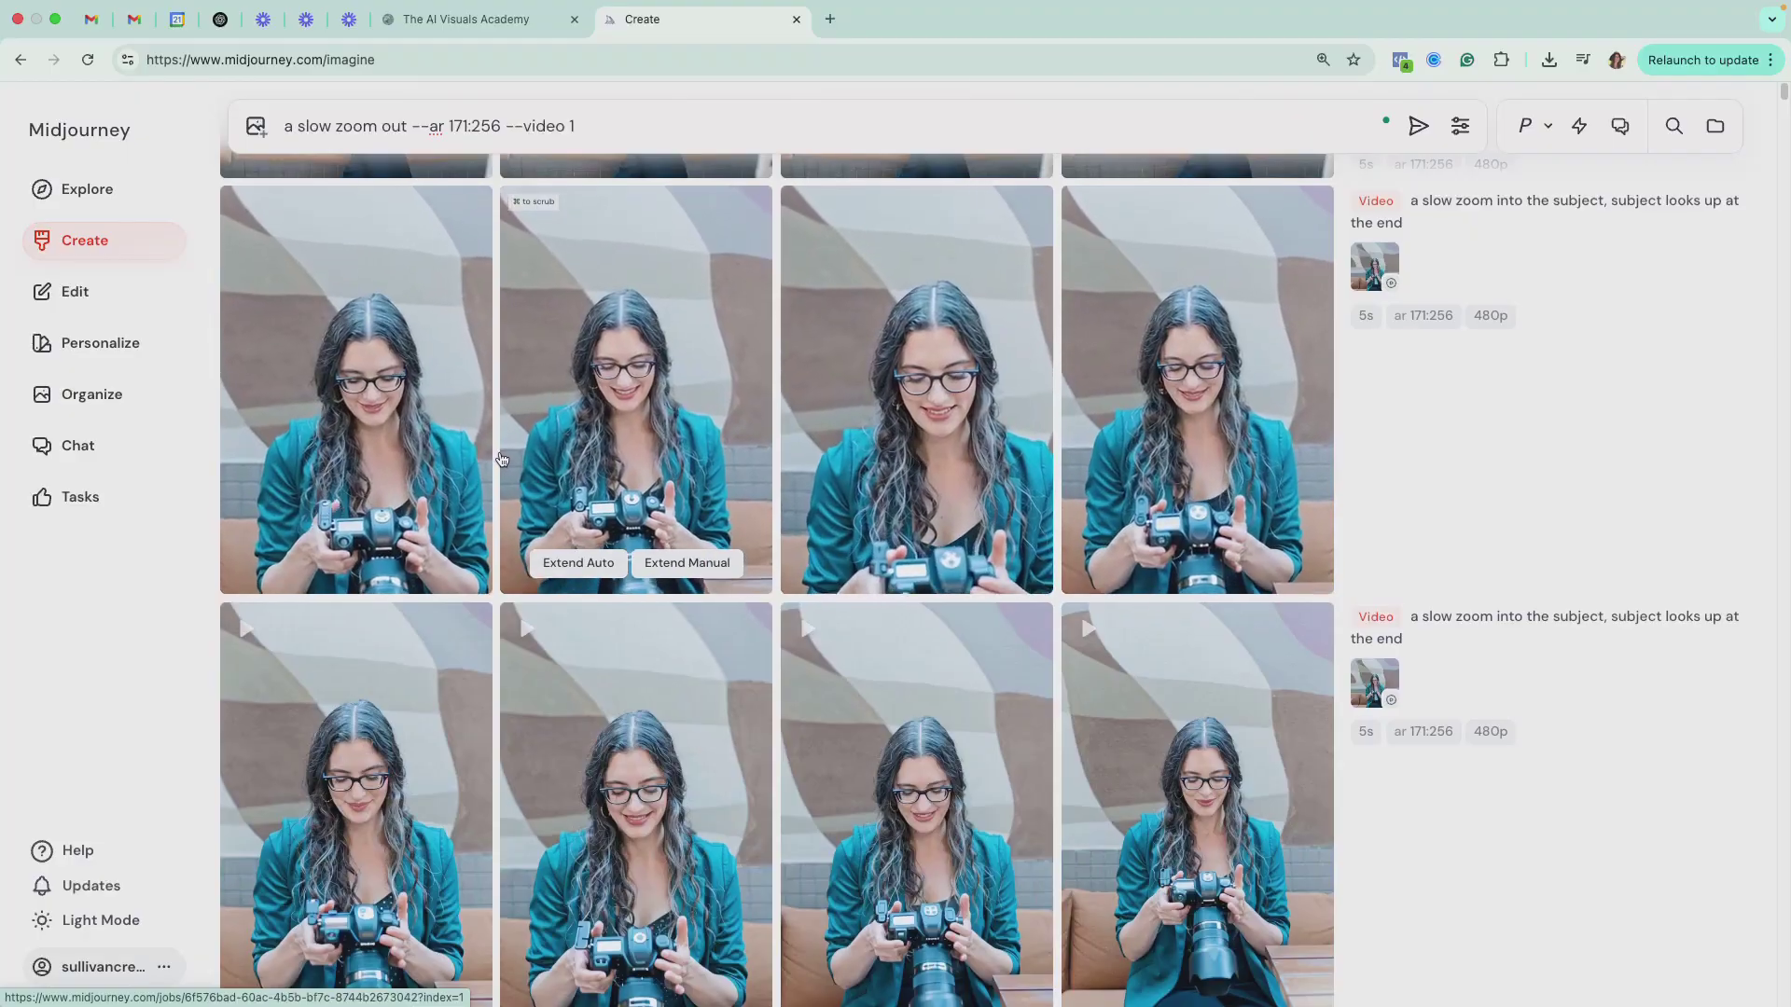
pyautogui.scroll(1, 502, 461)
pyautogui.scroll(4, 501, 461)
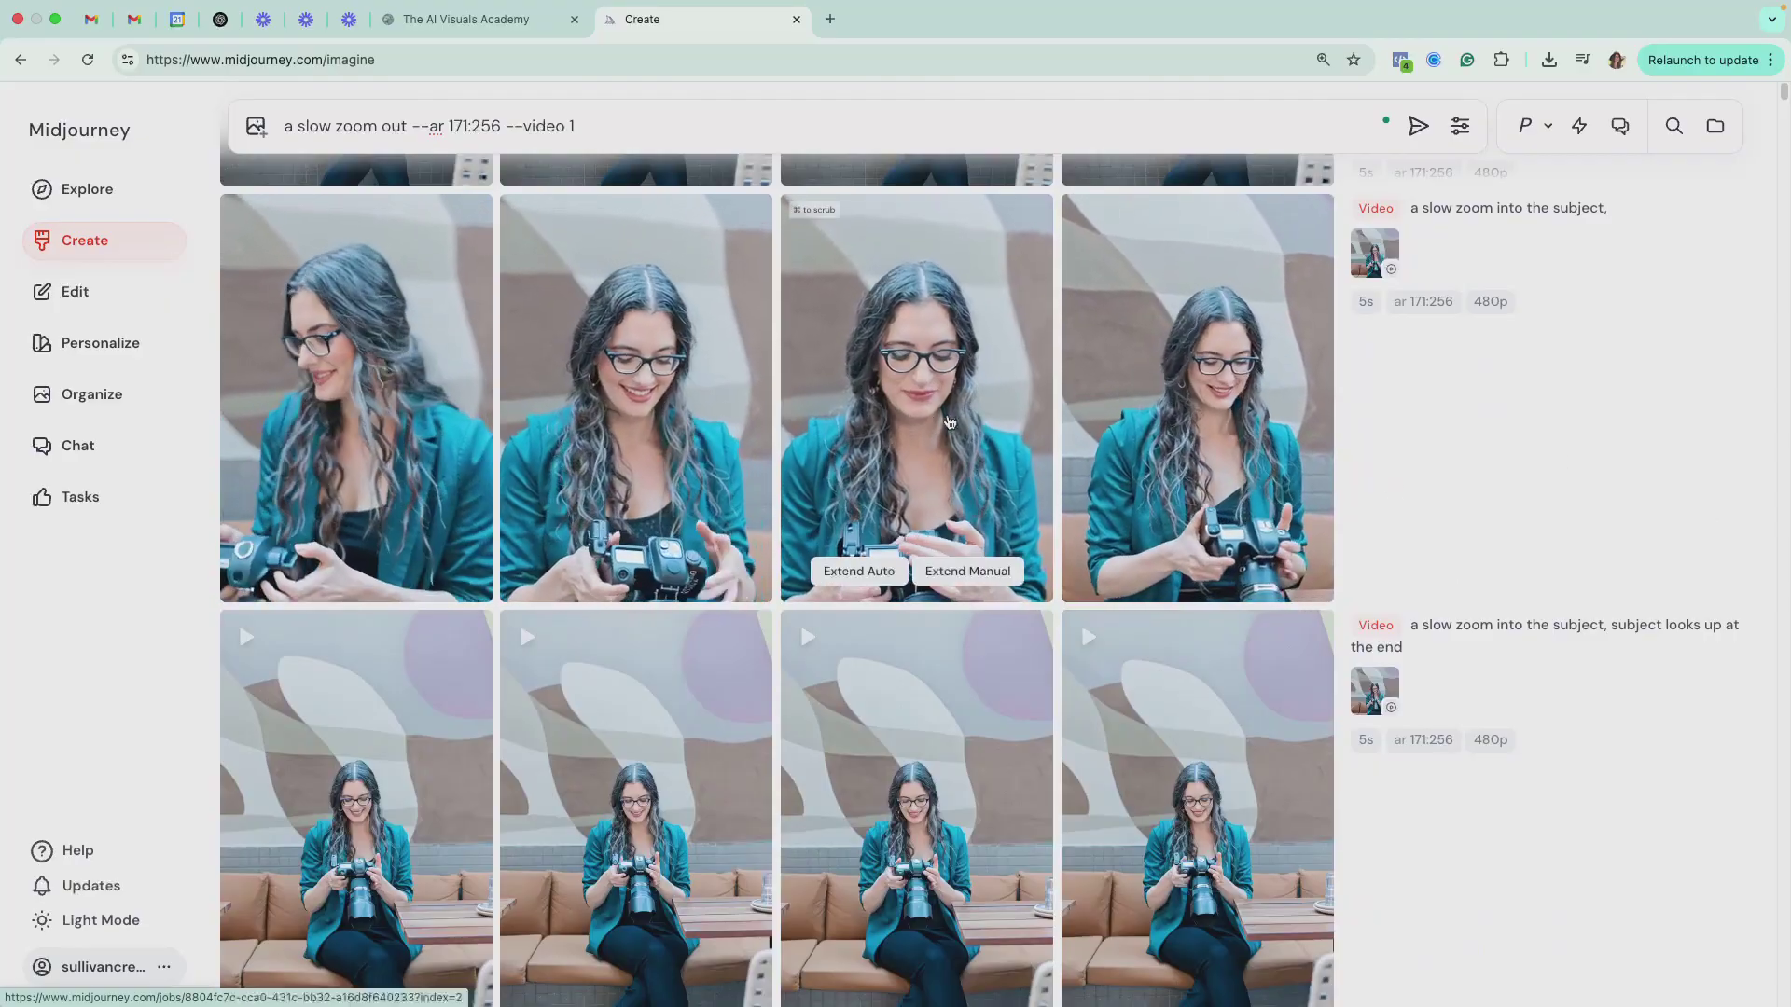
# Clear the prompt bar, load the start frame and prompt of the third "a slow zoom into the subject," video, and close the viewer.
pyautogui.click(990, 208)
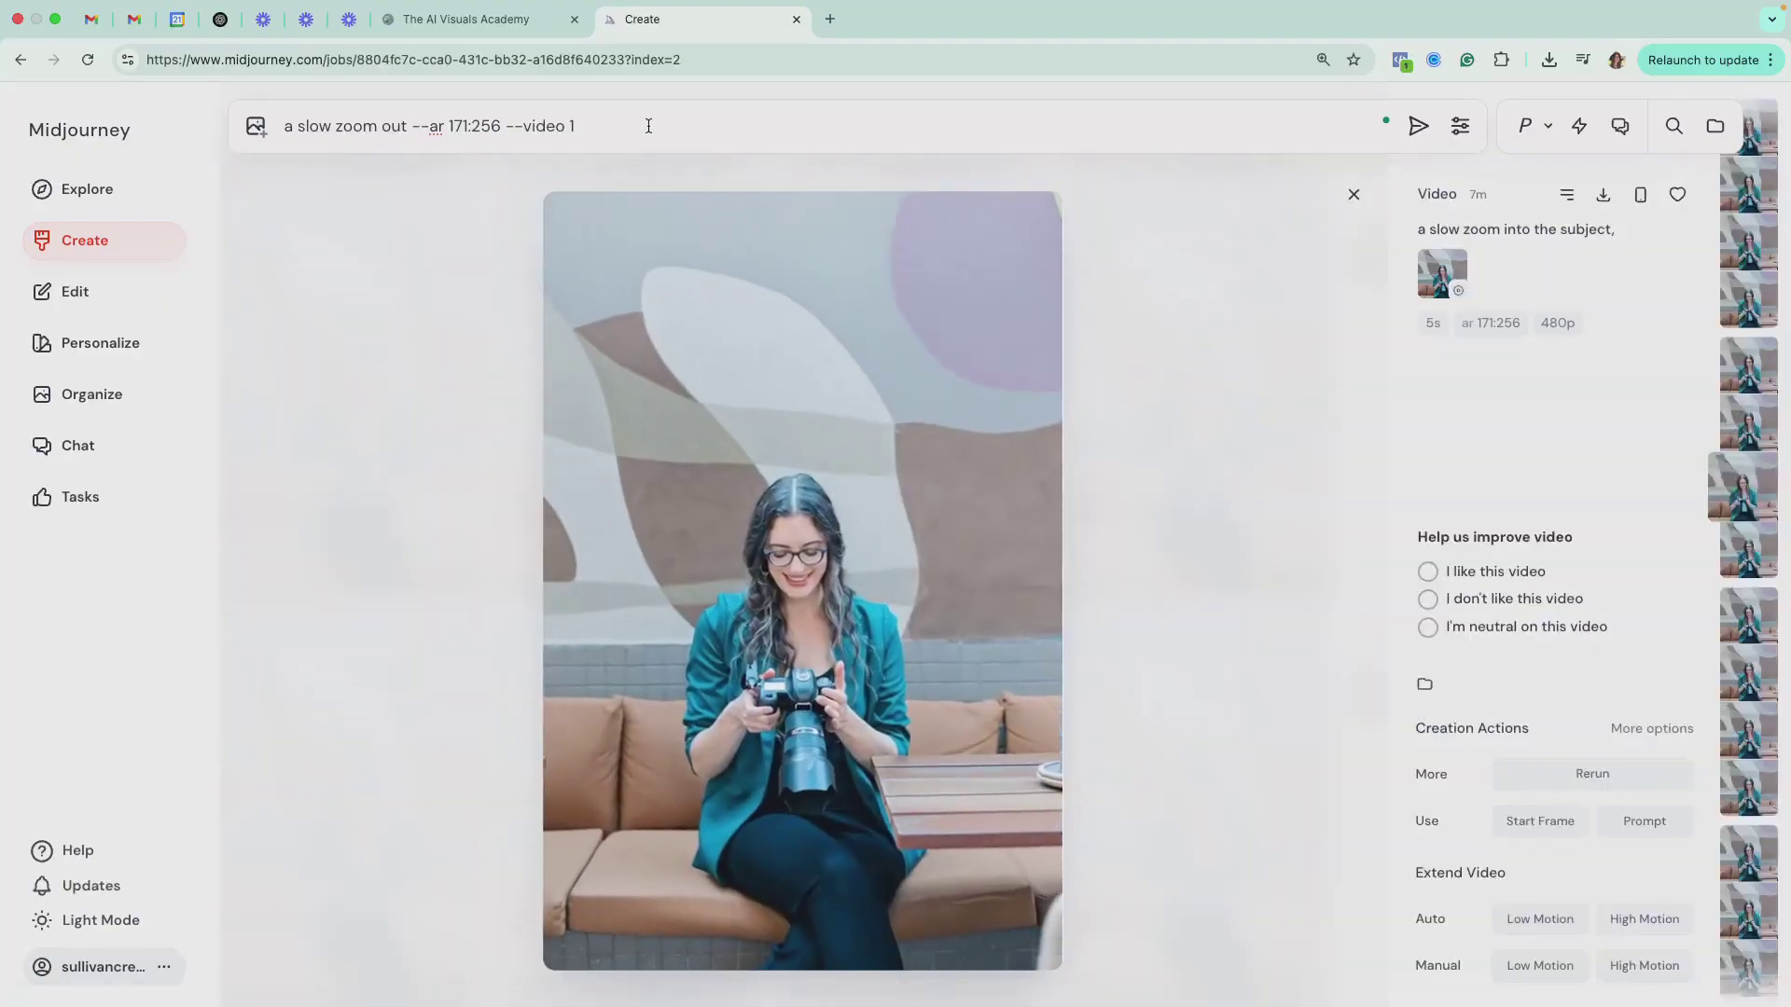
pyautogui.moveTo(578, 127); pyautogui.dragTo(285, 125)
pyautogui.write('a')
pyautogui.press('BackSpace')
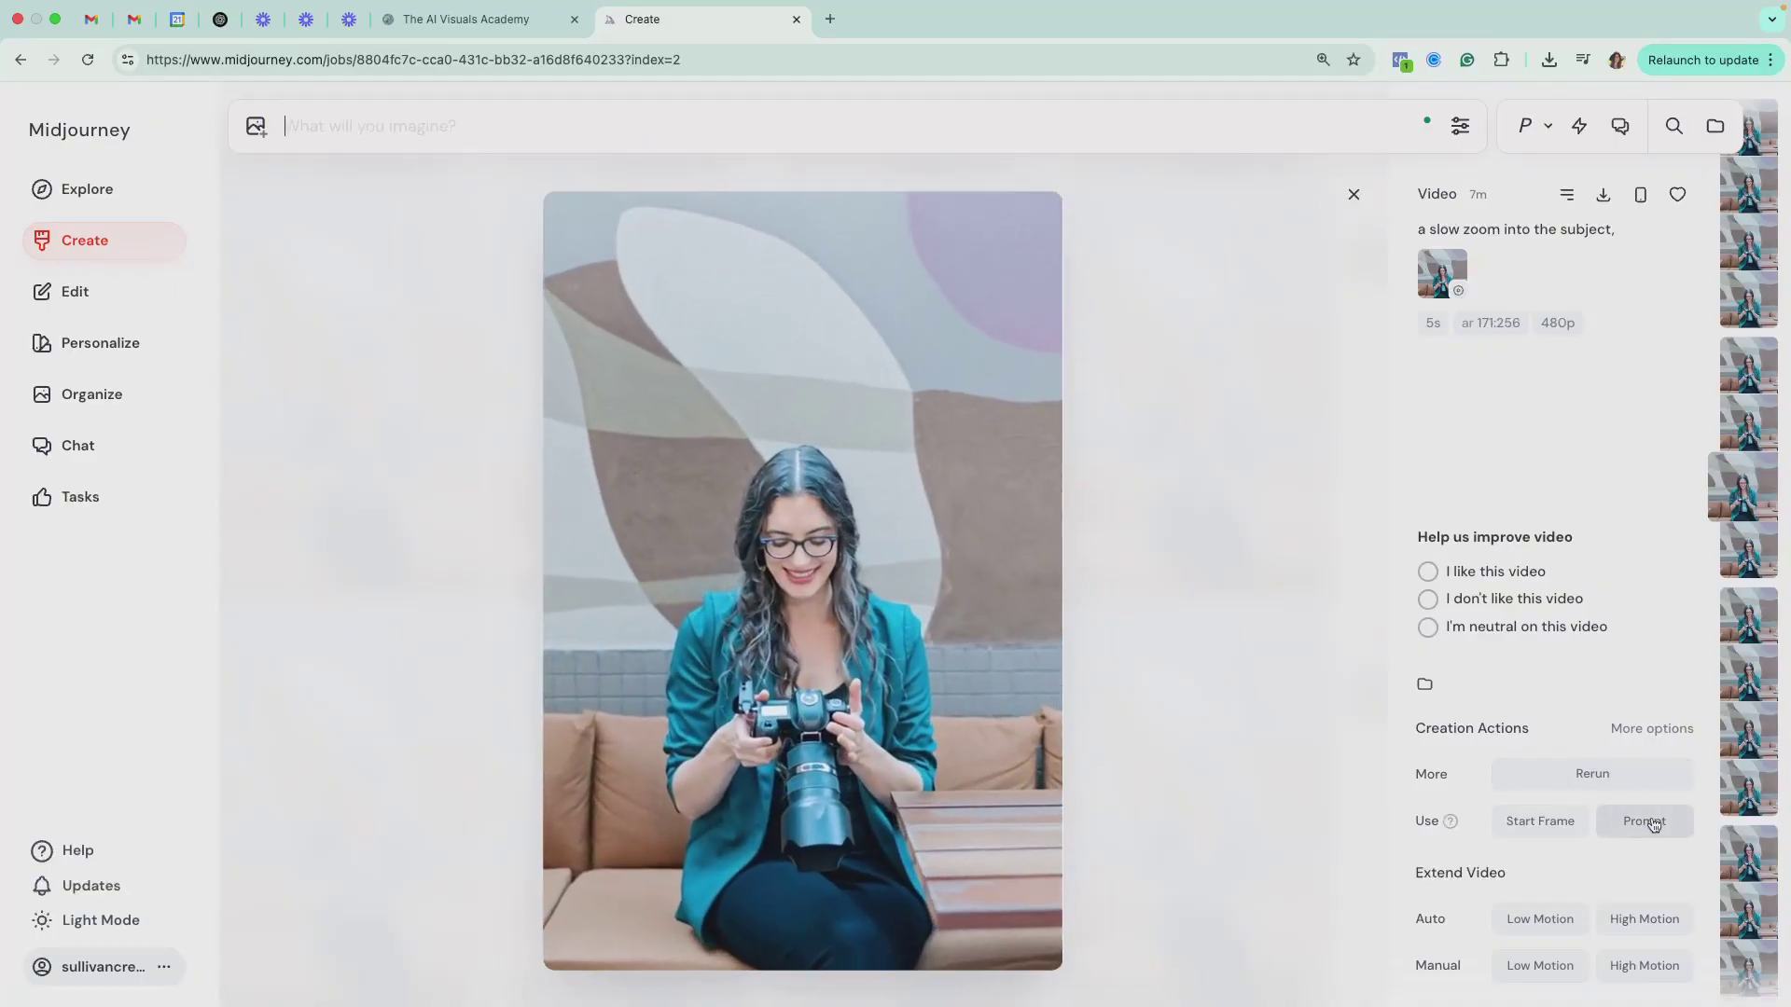
pyautogui.click(1652, 822)
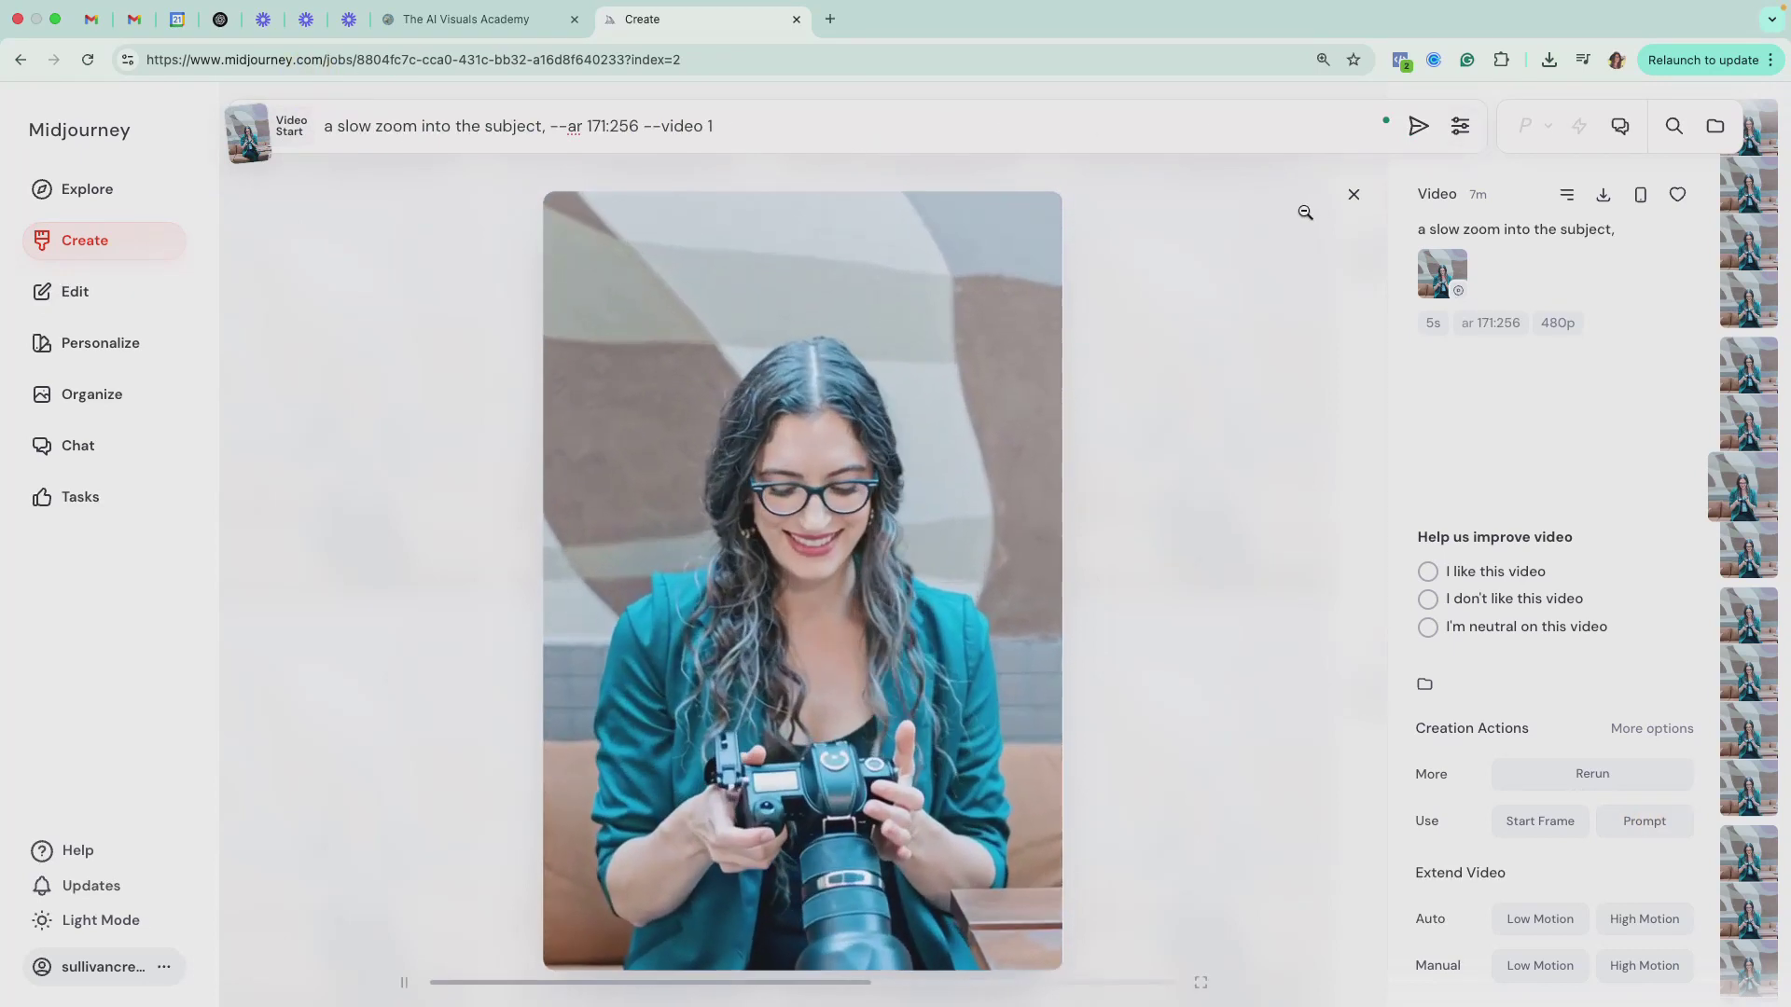
pyautogui.click(1354, 193)
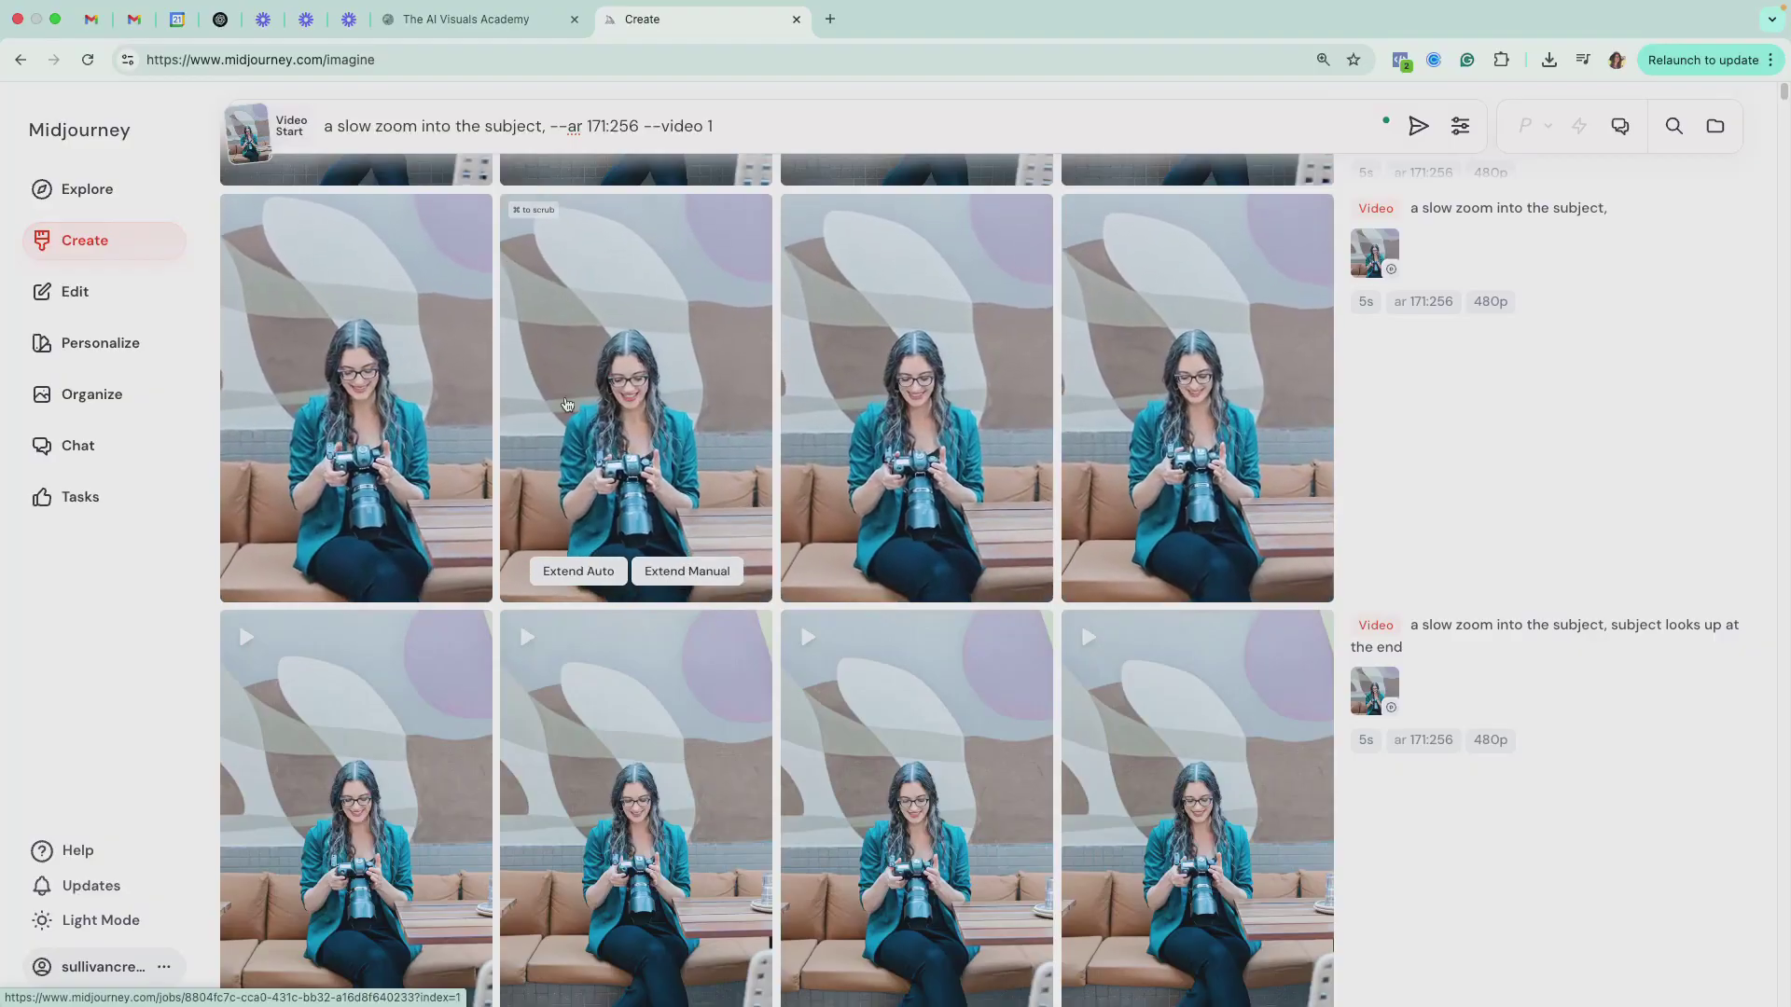
# Empty the prompt bar by deleting the "a slow zoom into the subject," text and removing the attached video start frame.
pyautogui.scroll(1, 570, 366)
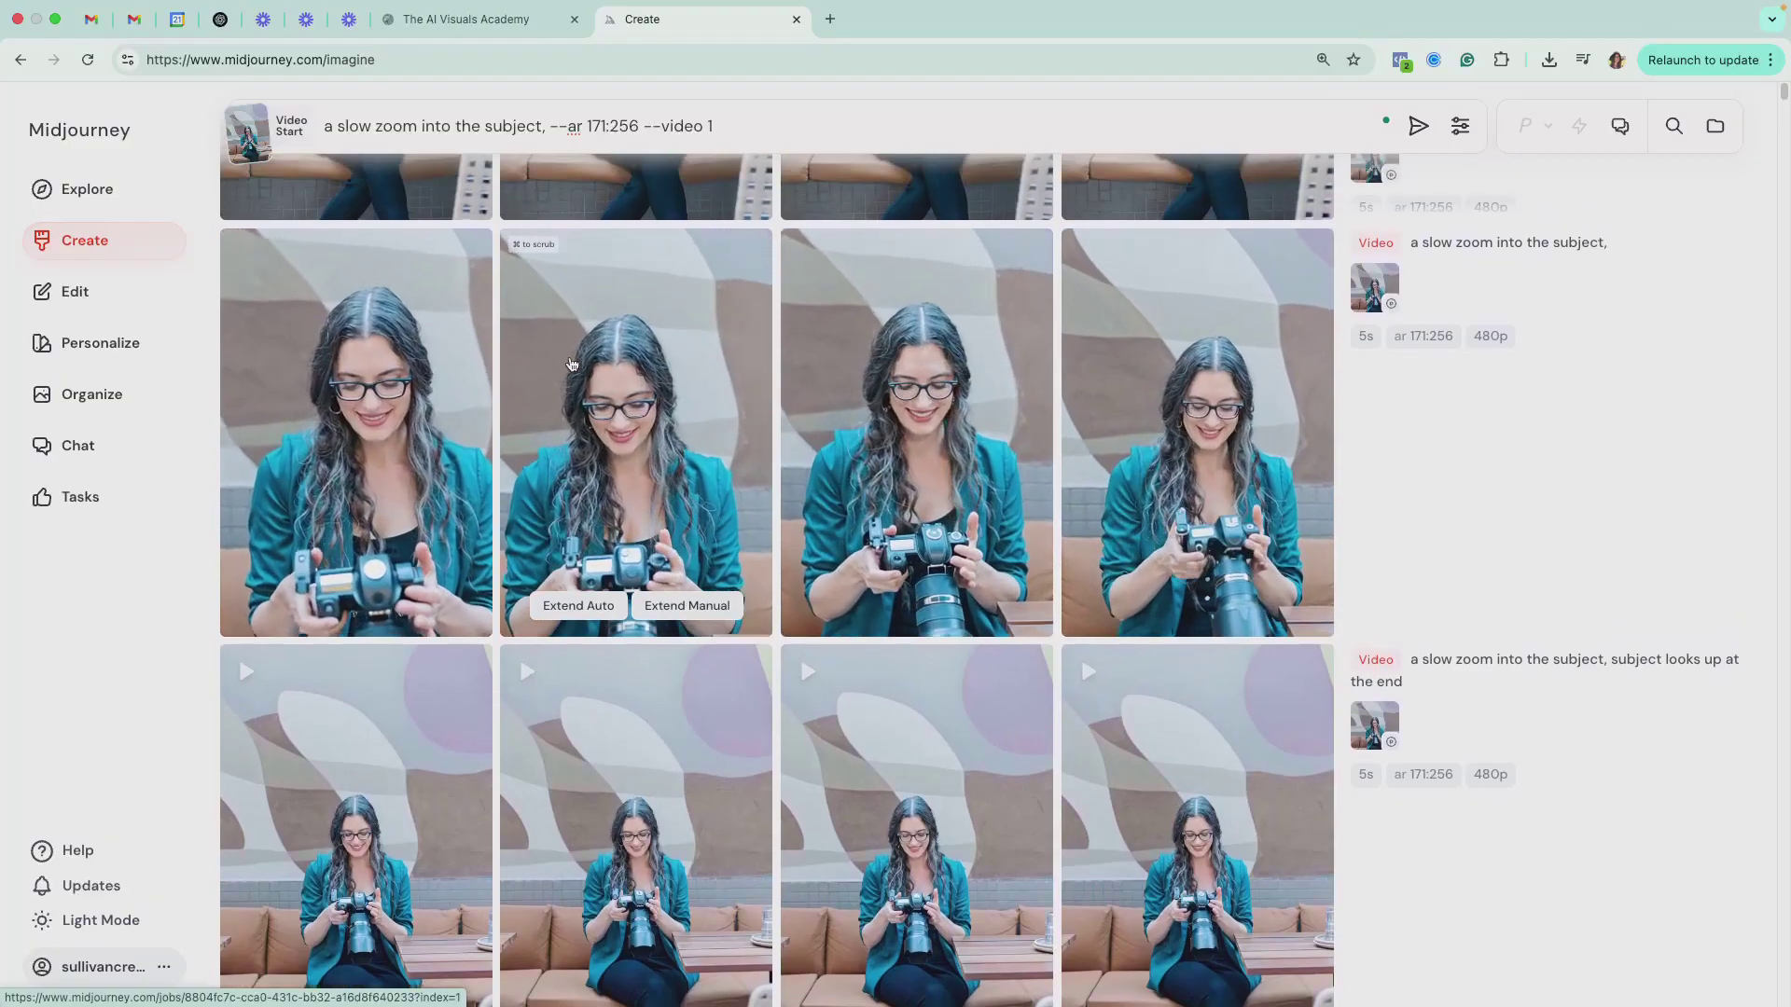
pyautogui.scroll(1, 573, 359)
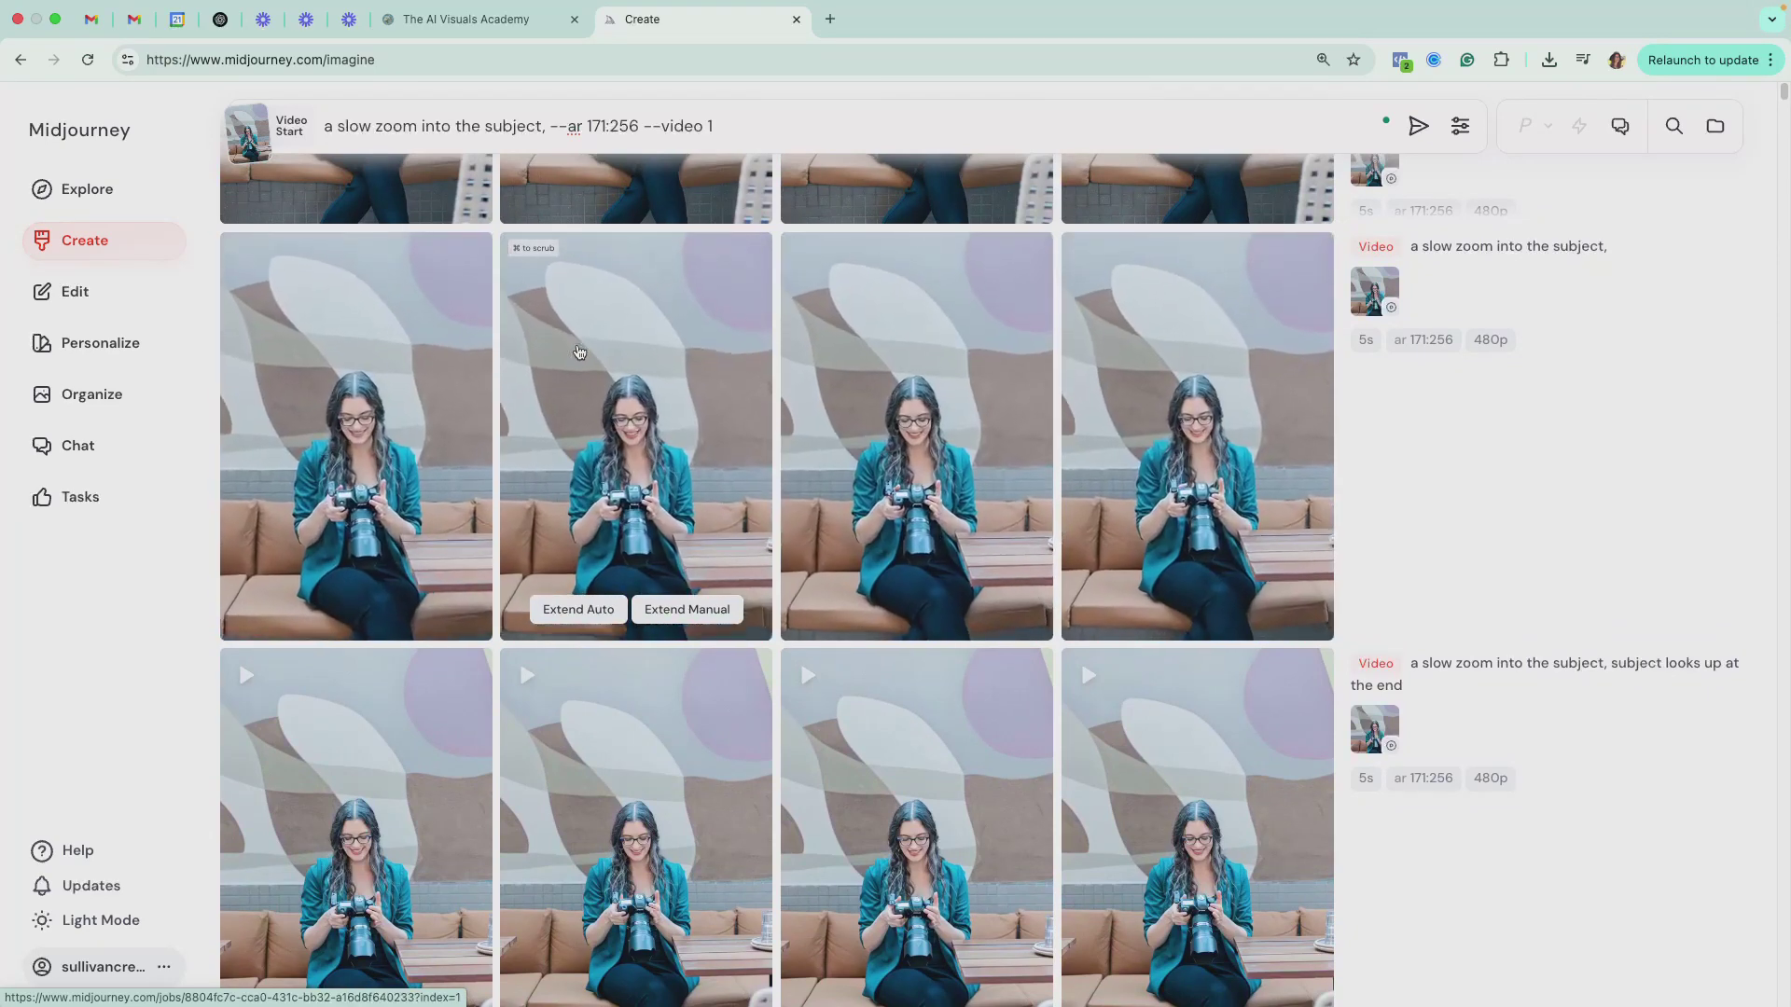
pyautogui.scroll(5, 579, 352)
pyautogui.scroll(1, 580, 350)
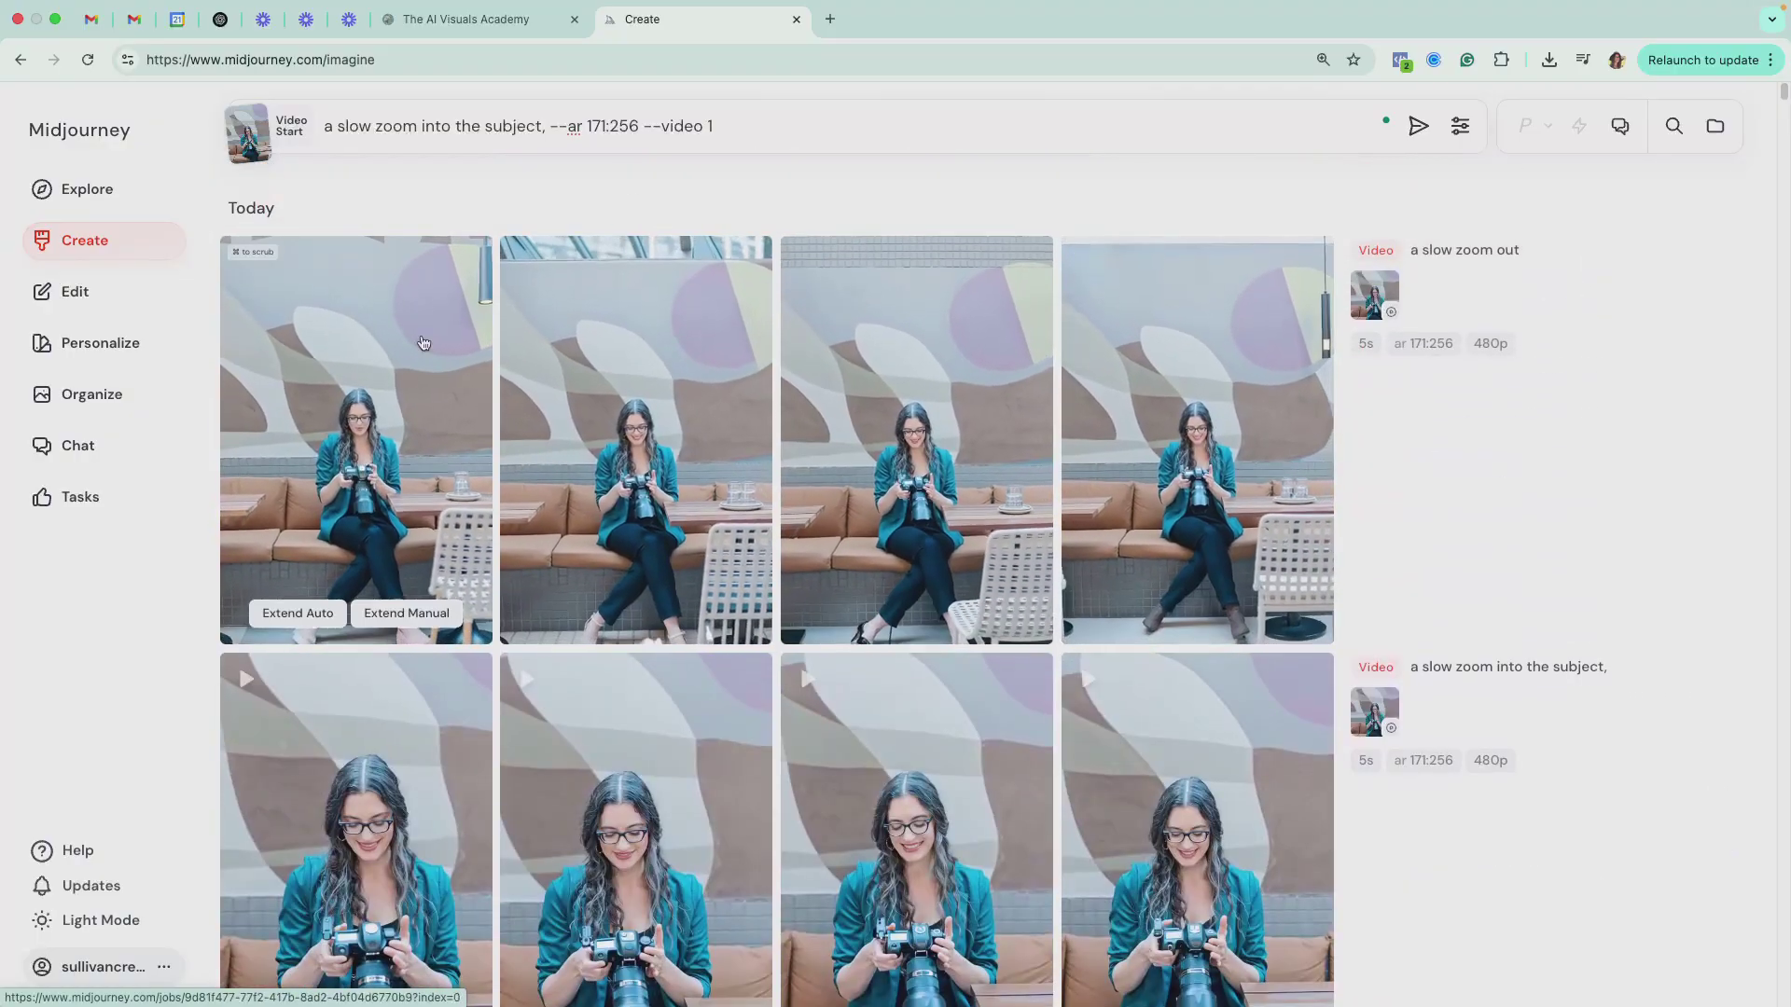
pyautogui.click(753, 128)
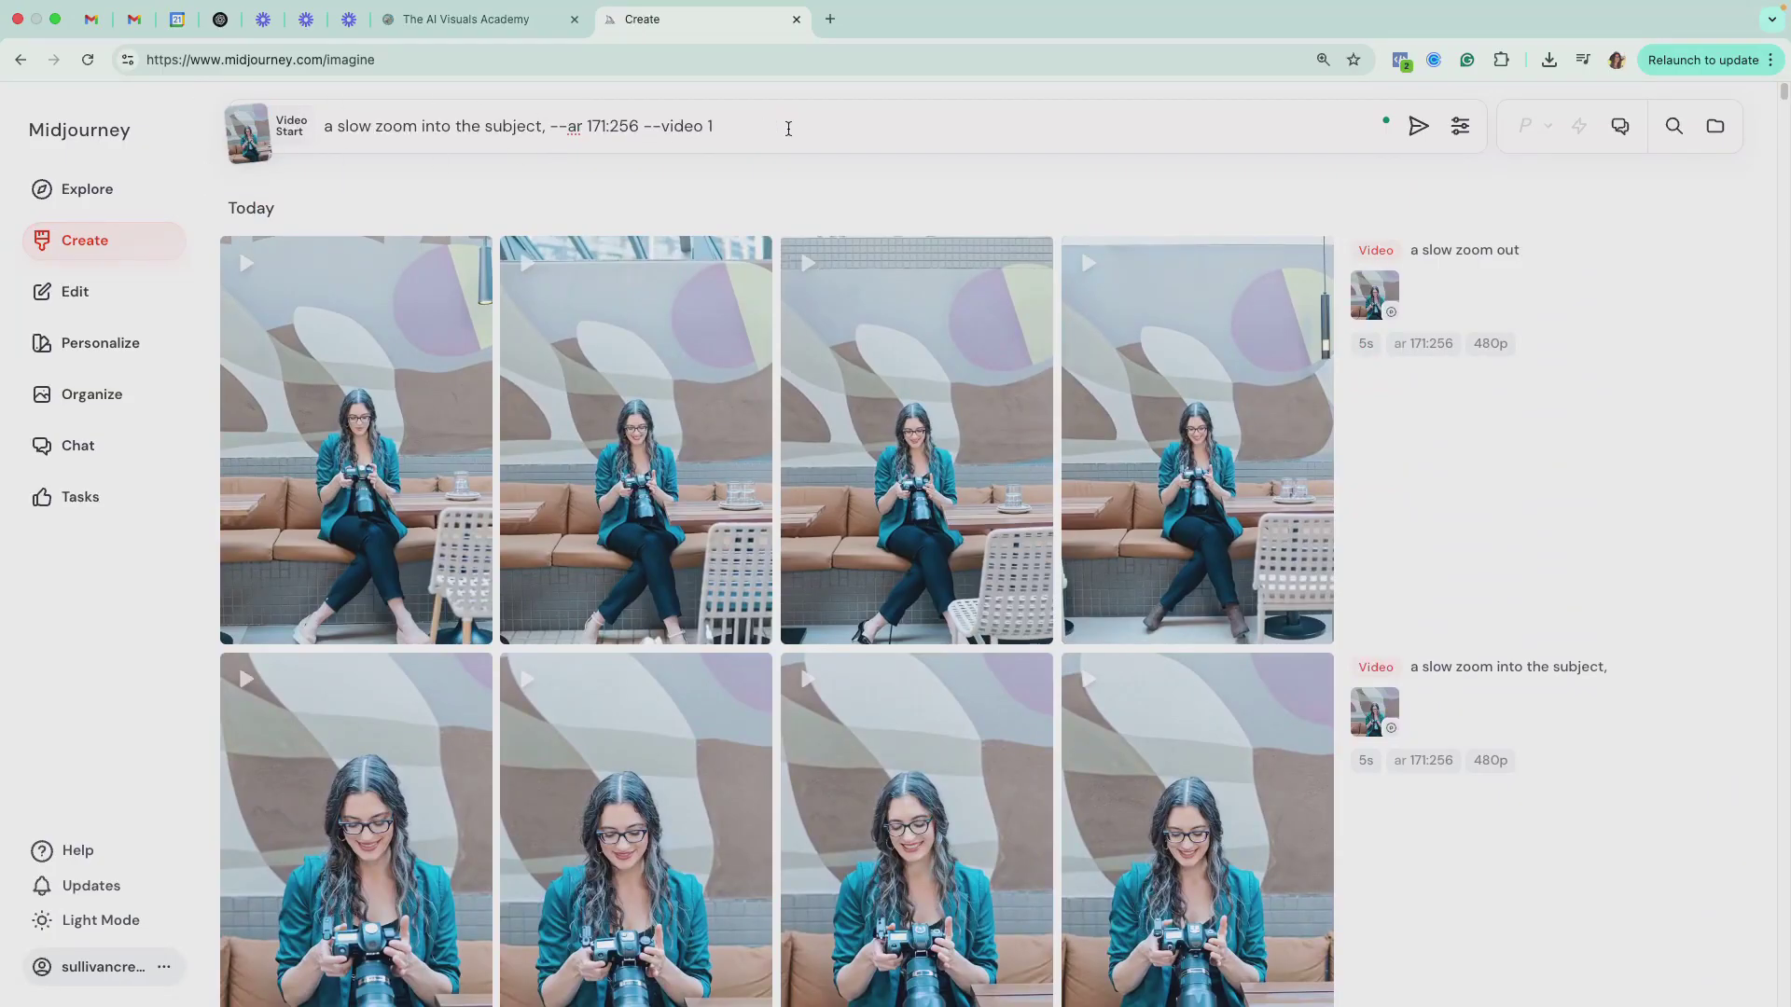
pyautogui.moveTo(788, 128); pyautogui.dragTo(339, 116)
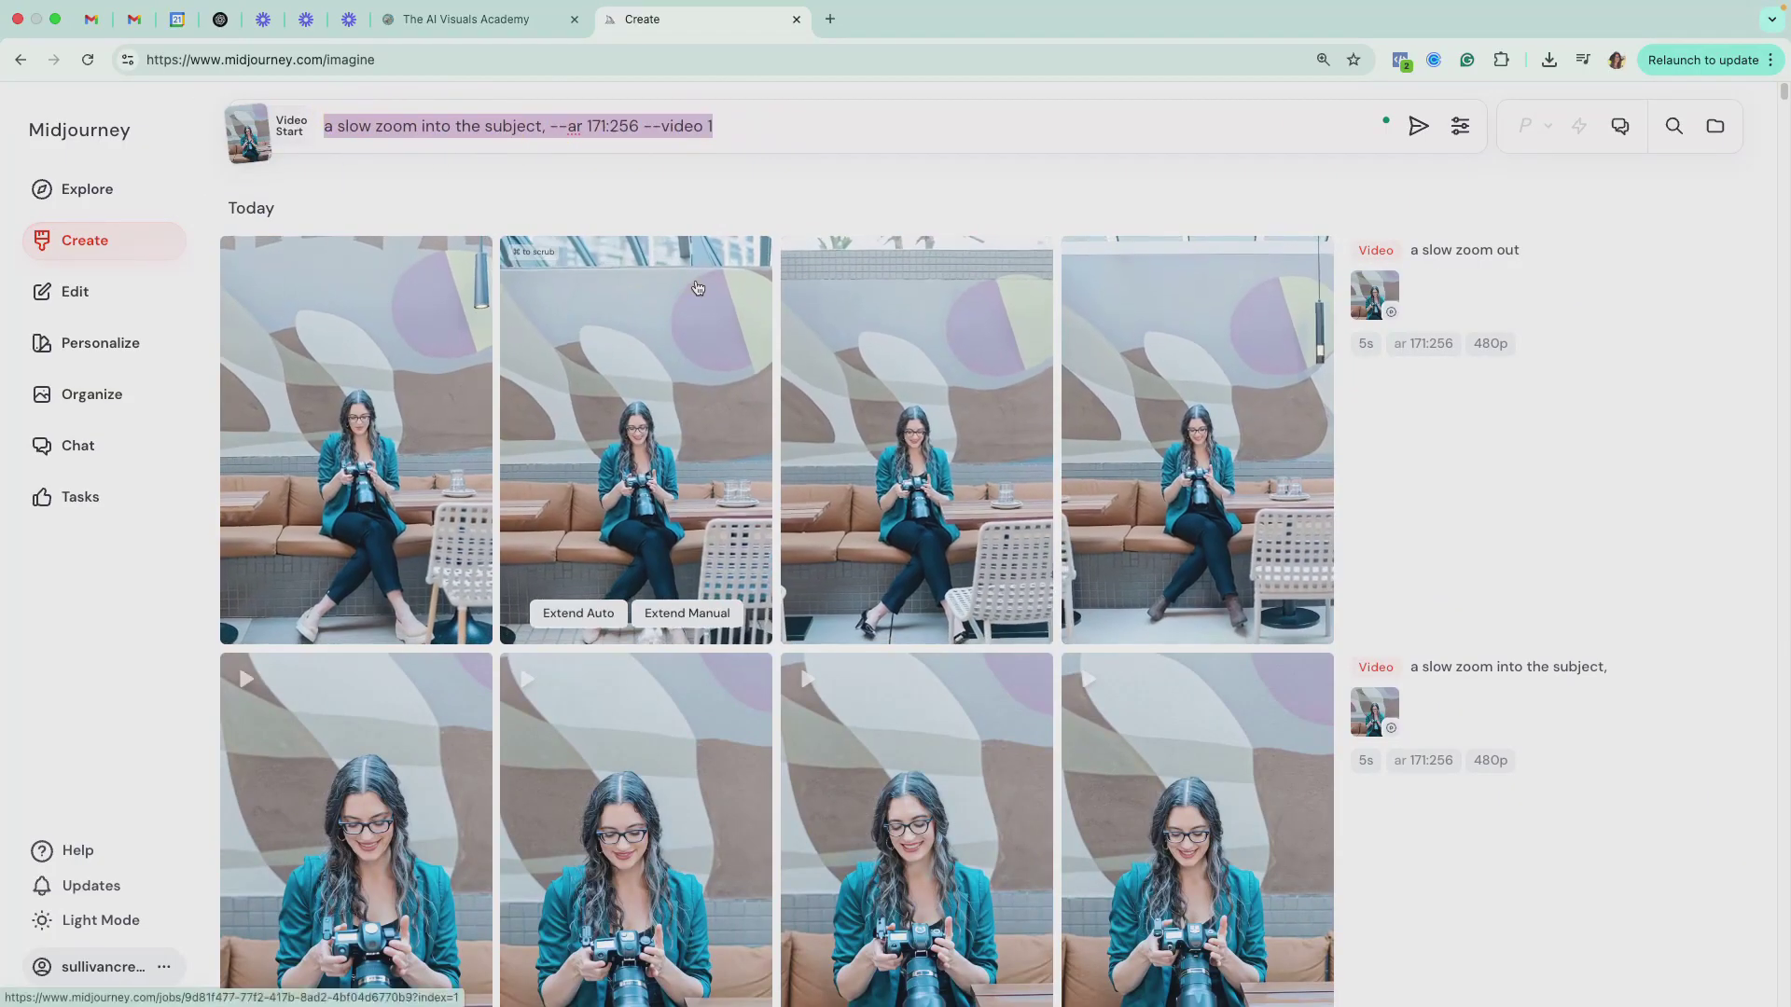
pyautogui.press('BackSpace')
pyautogui.moveTo(262, 116)
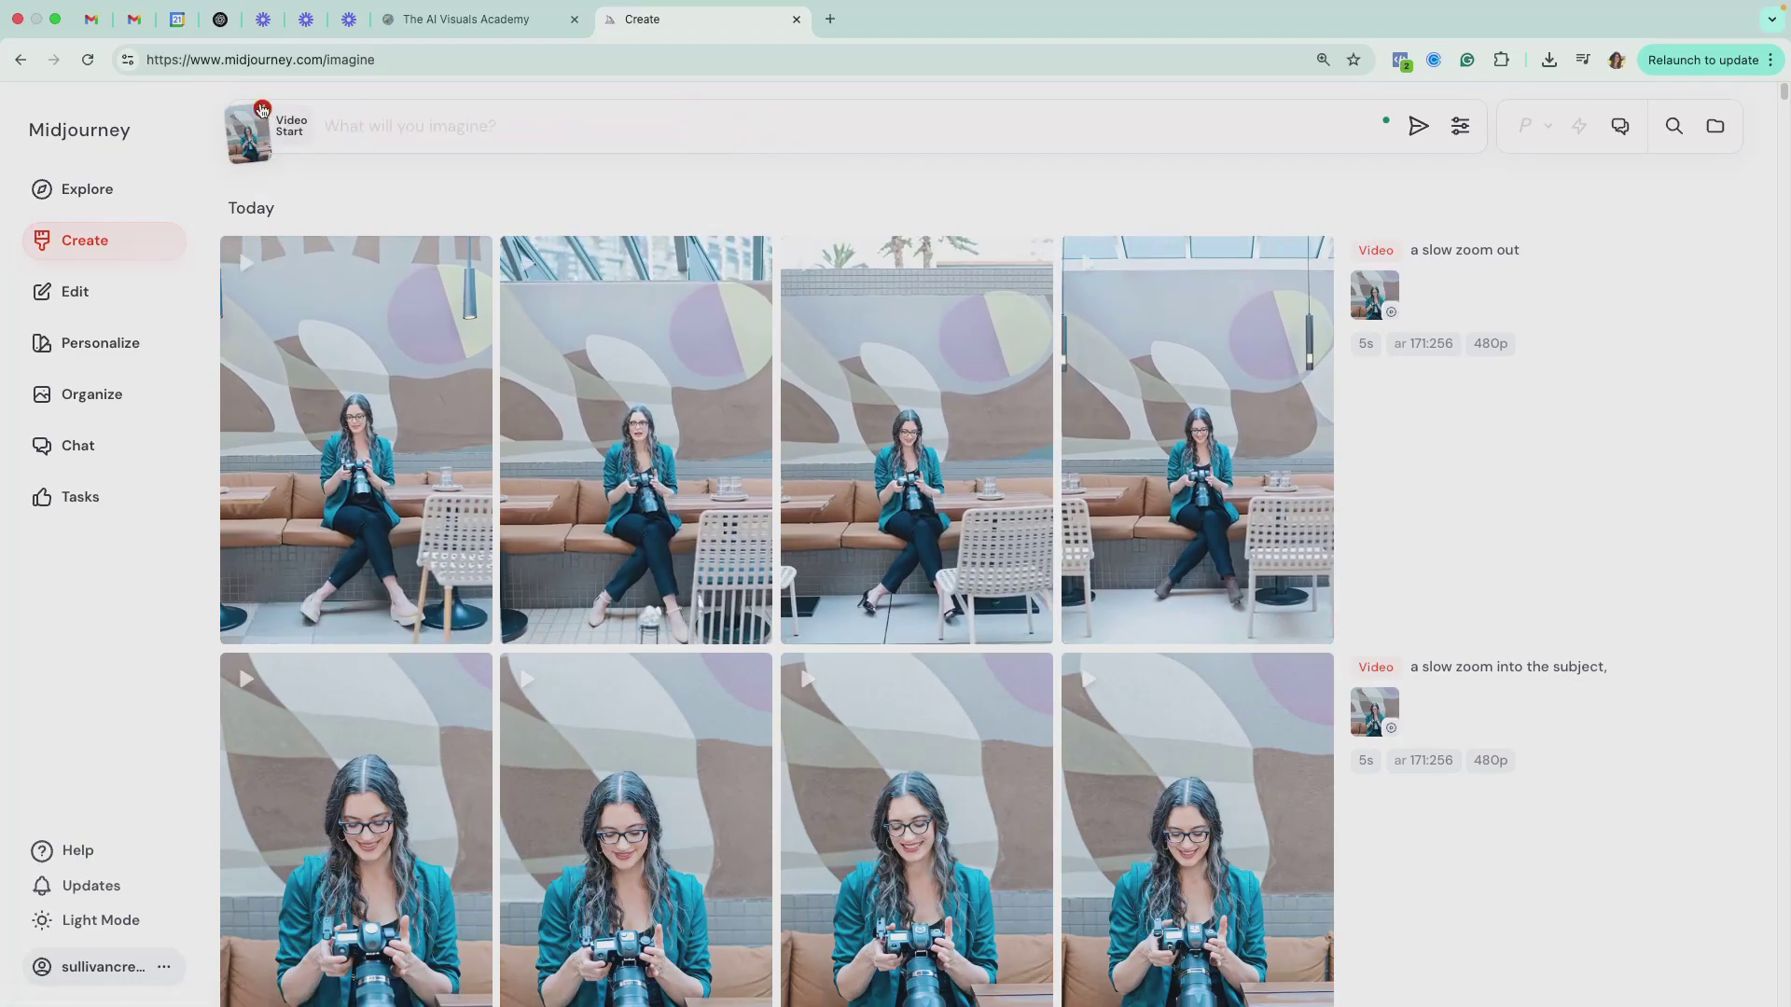
pyautogui.click(260, 109)
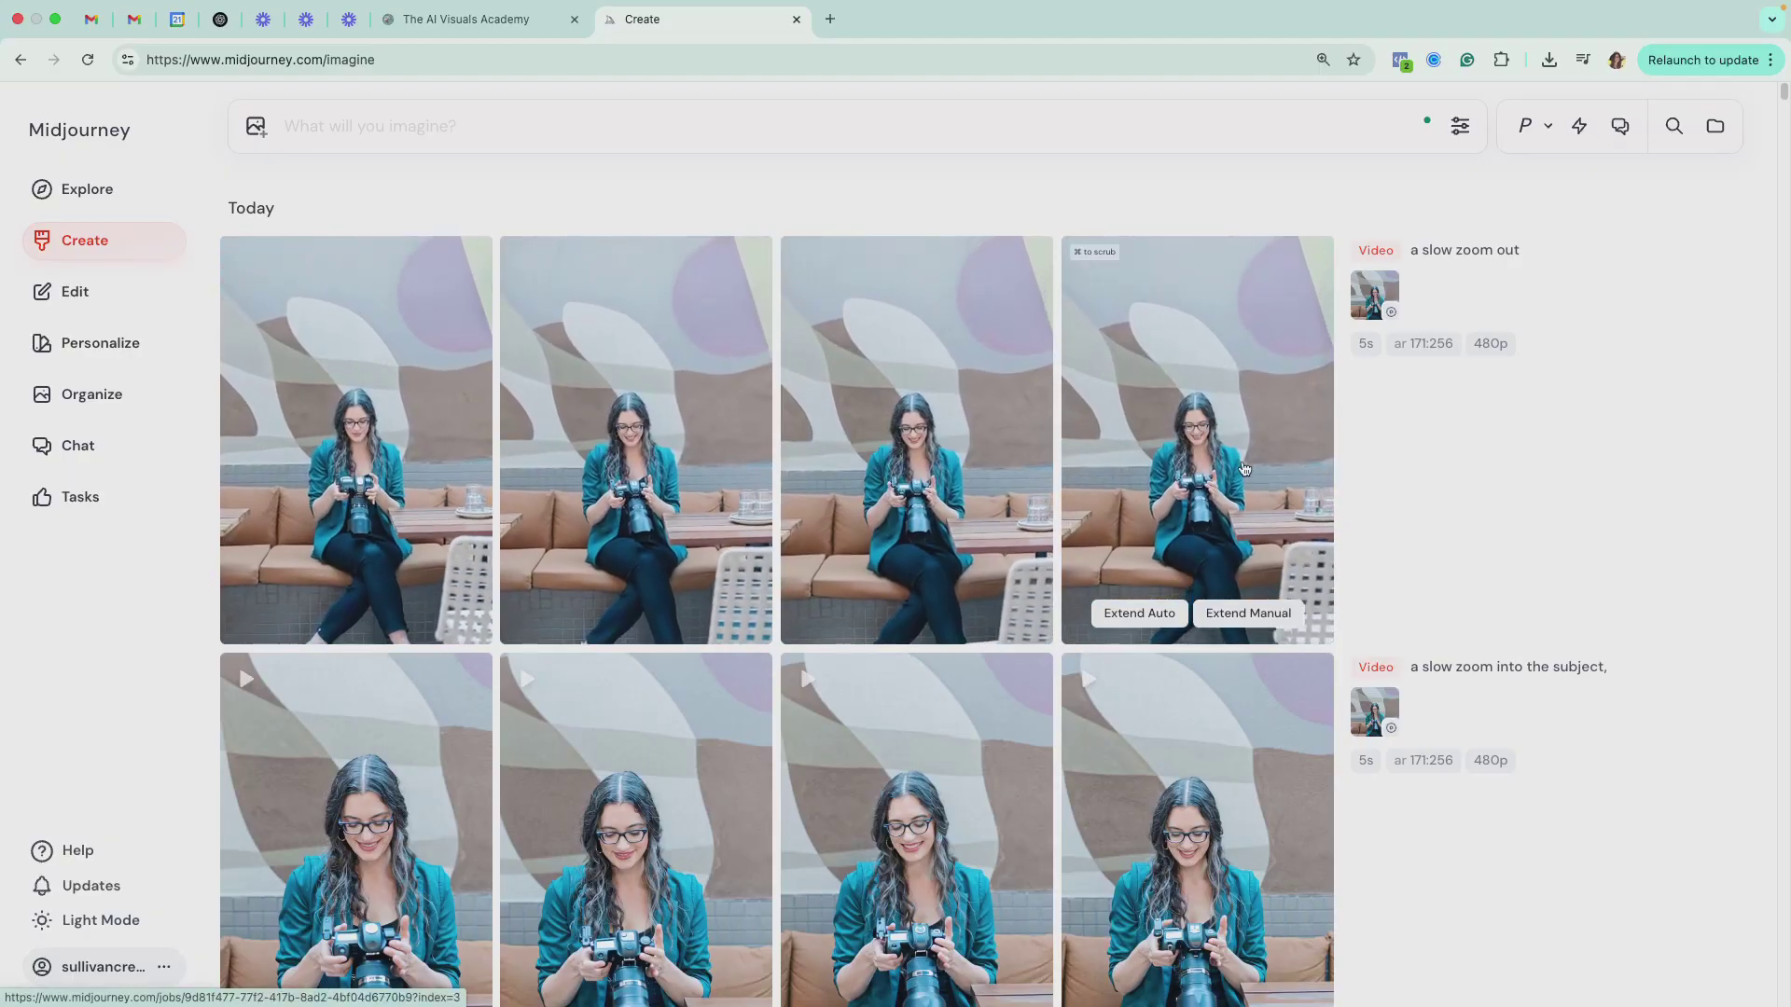
# Load the start frame of the fourth "a slow zoom out" video into the prompt bar without its prompt, and close the enlarged viewer.
pyautogui.click(1240, 460)
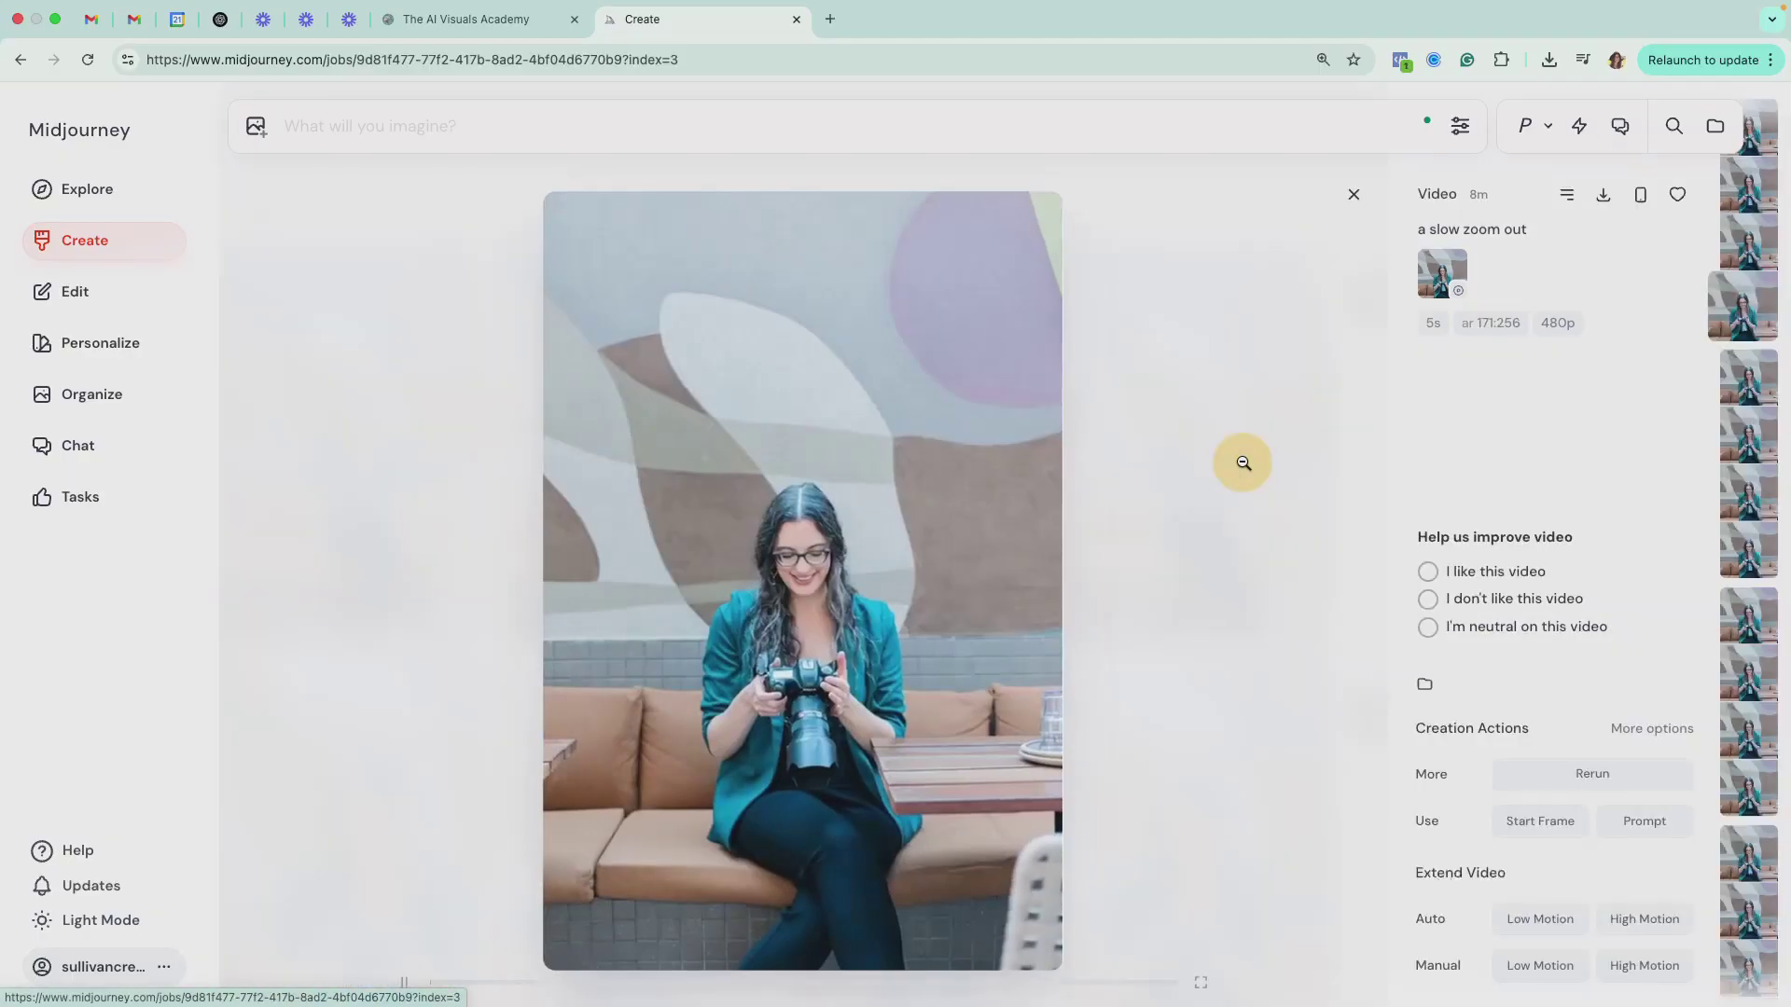
pyautogui.click(1548, 827)
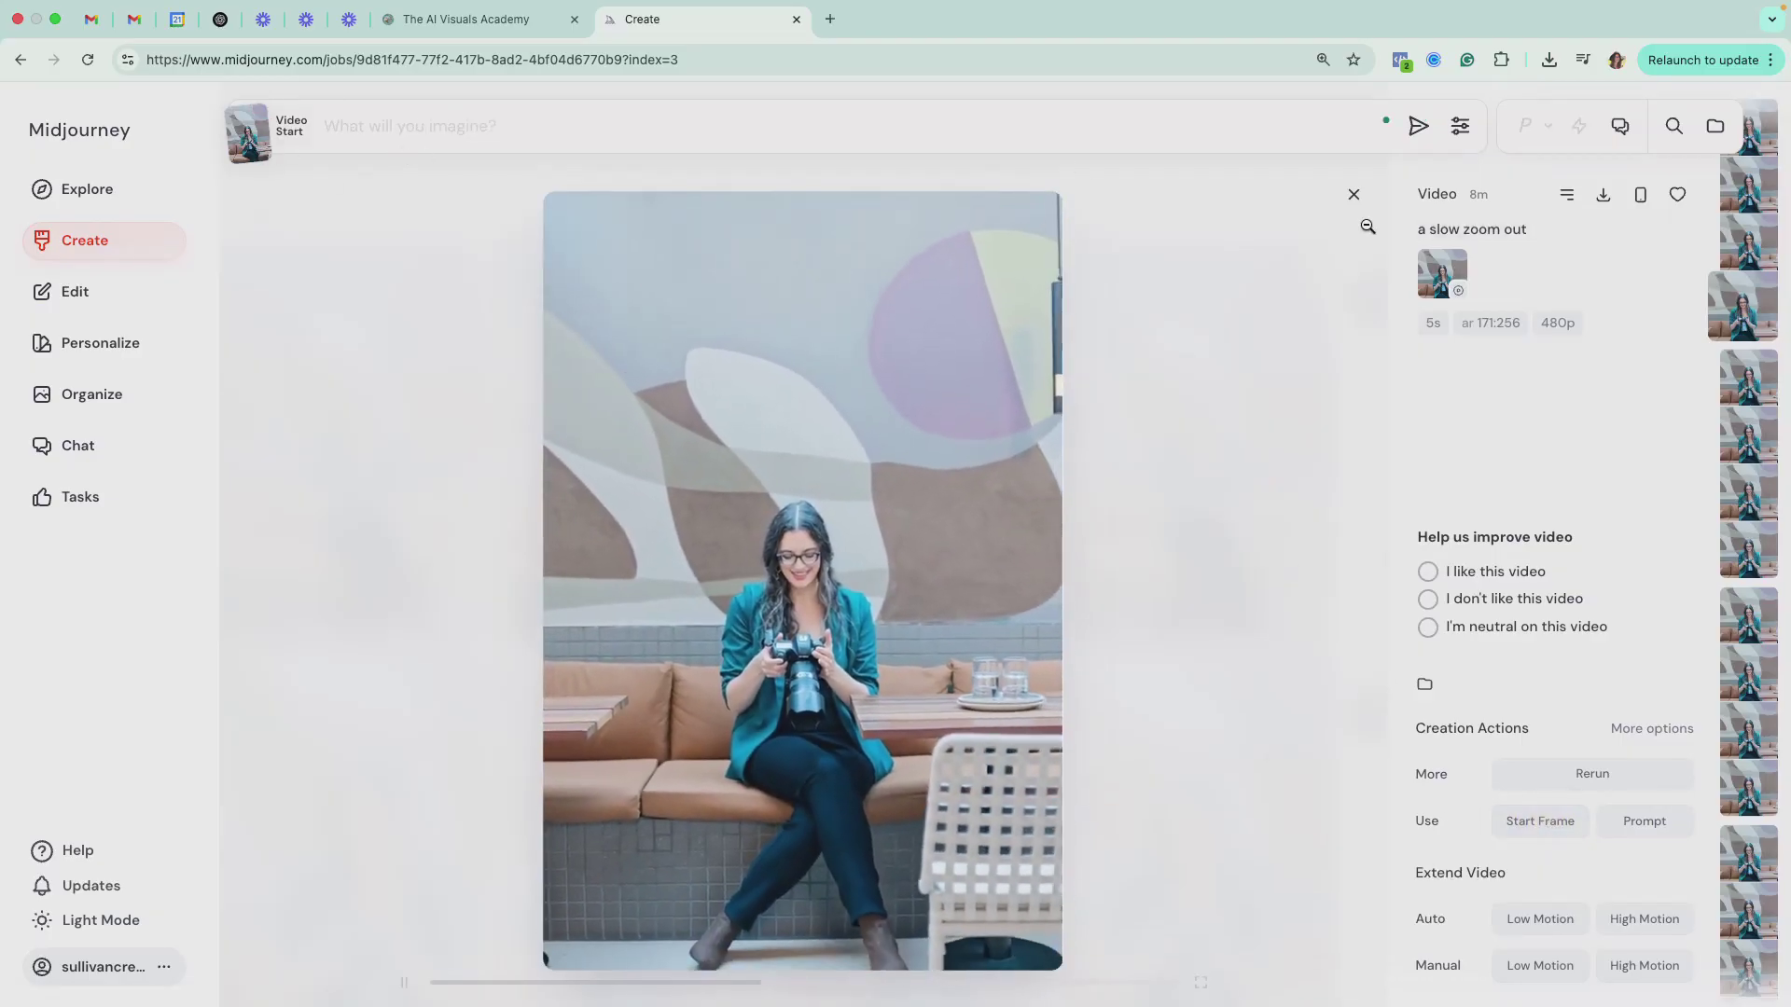
pyautogui.moveTo(1430, 230)
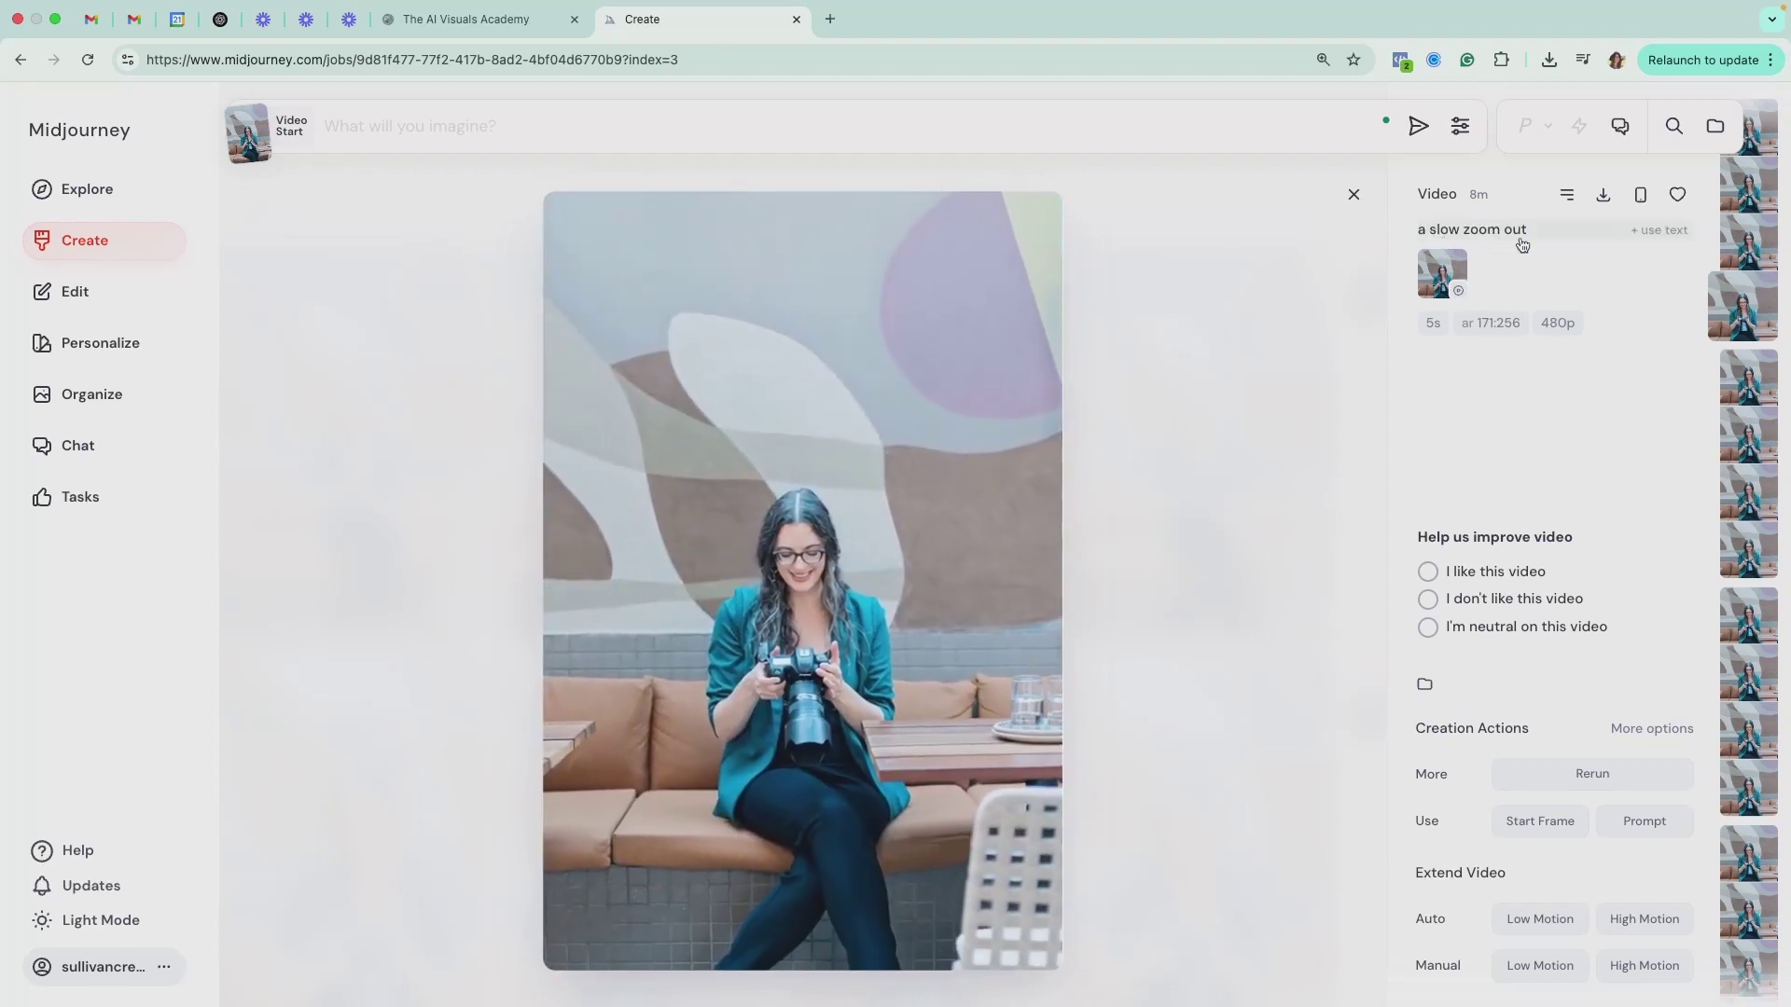
pyautogui.click(1354, 195)
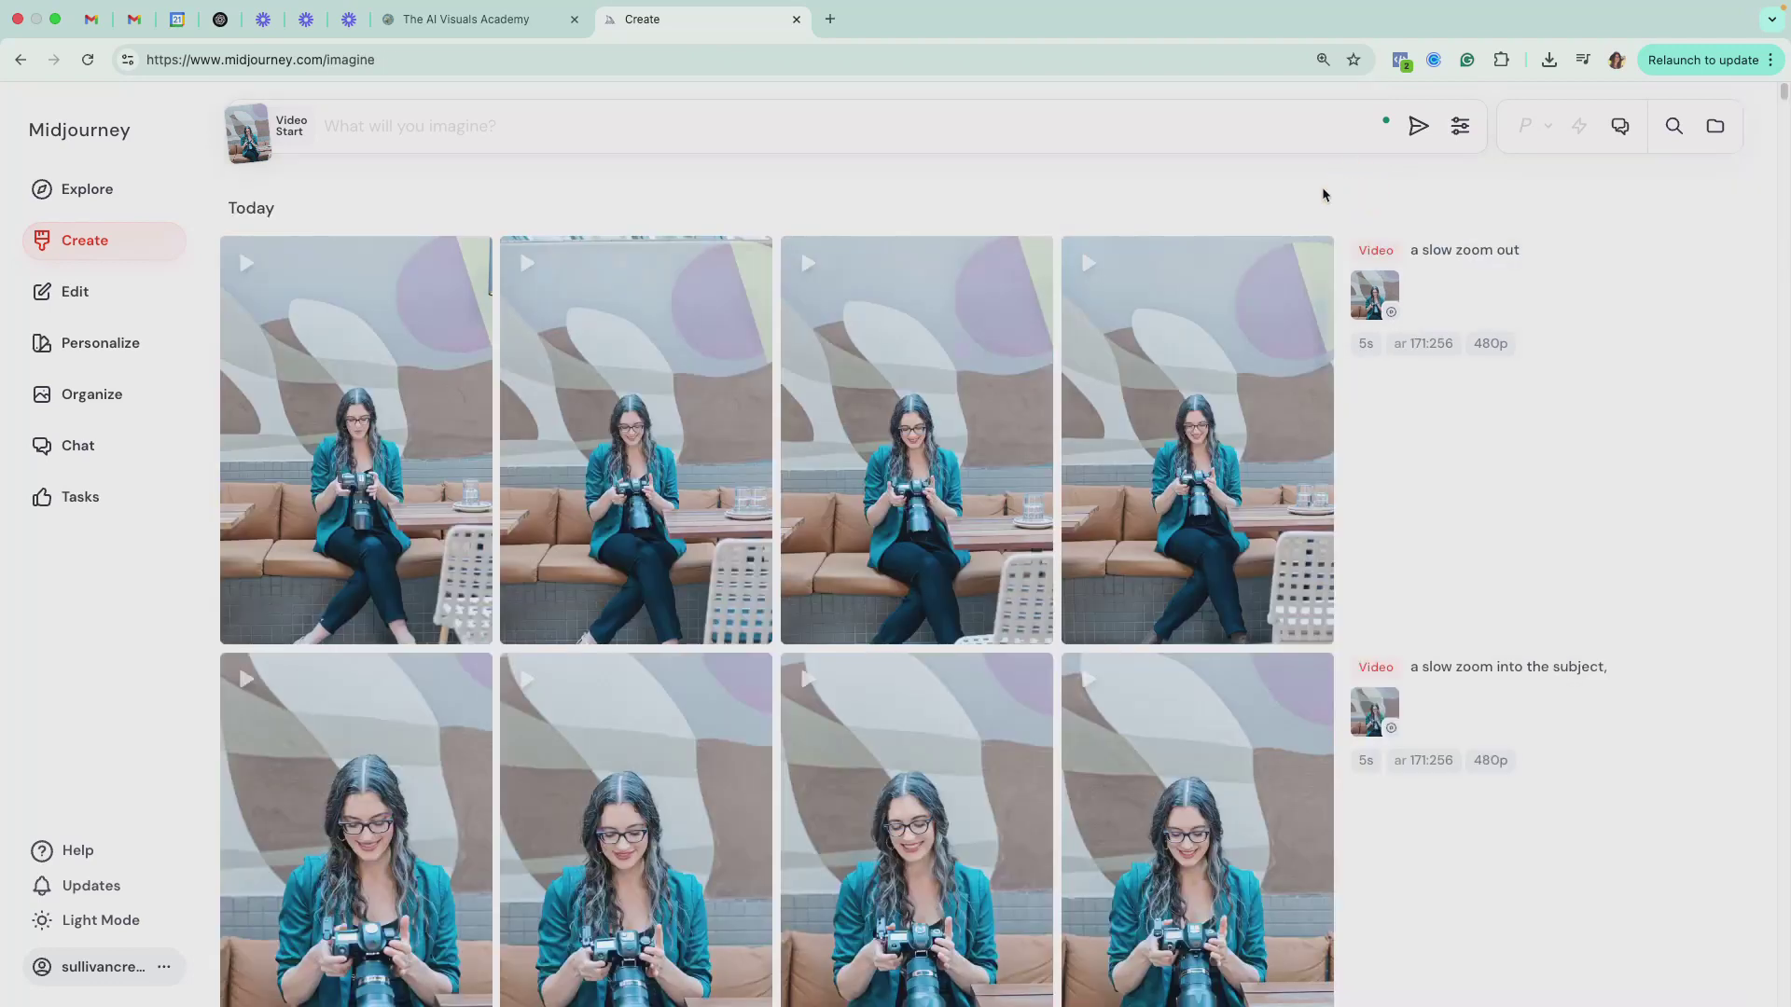
# Watch the fourth "a slow zoom out" video enlarged and step back through the third and second versions to compare them.
pyautogui.moveTo(1244, 409)
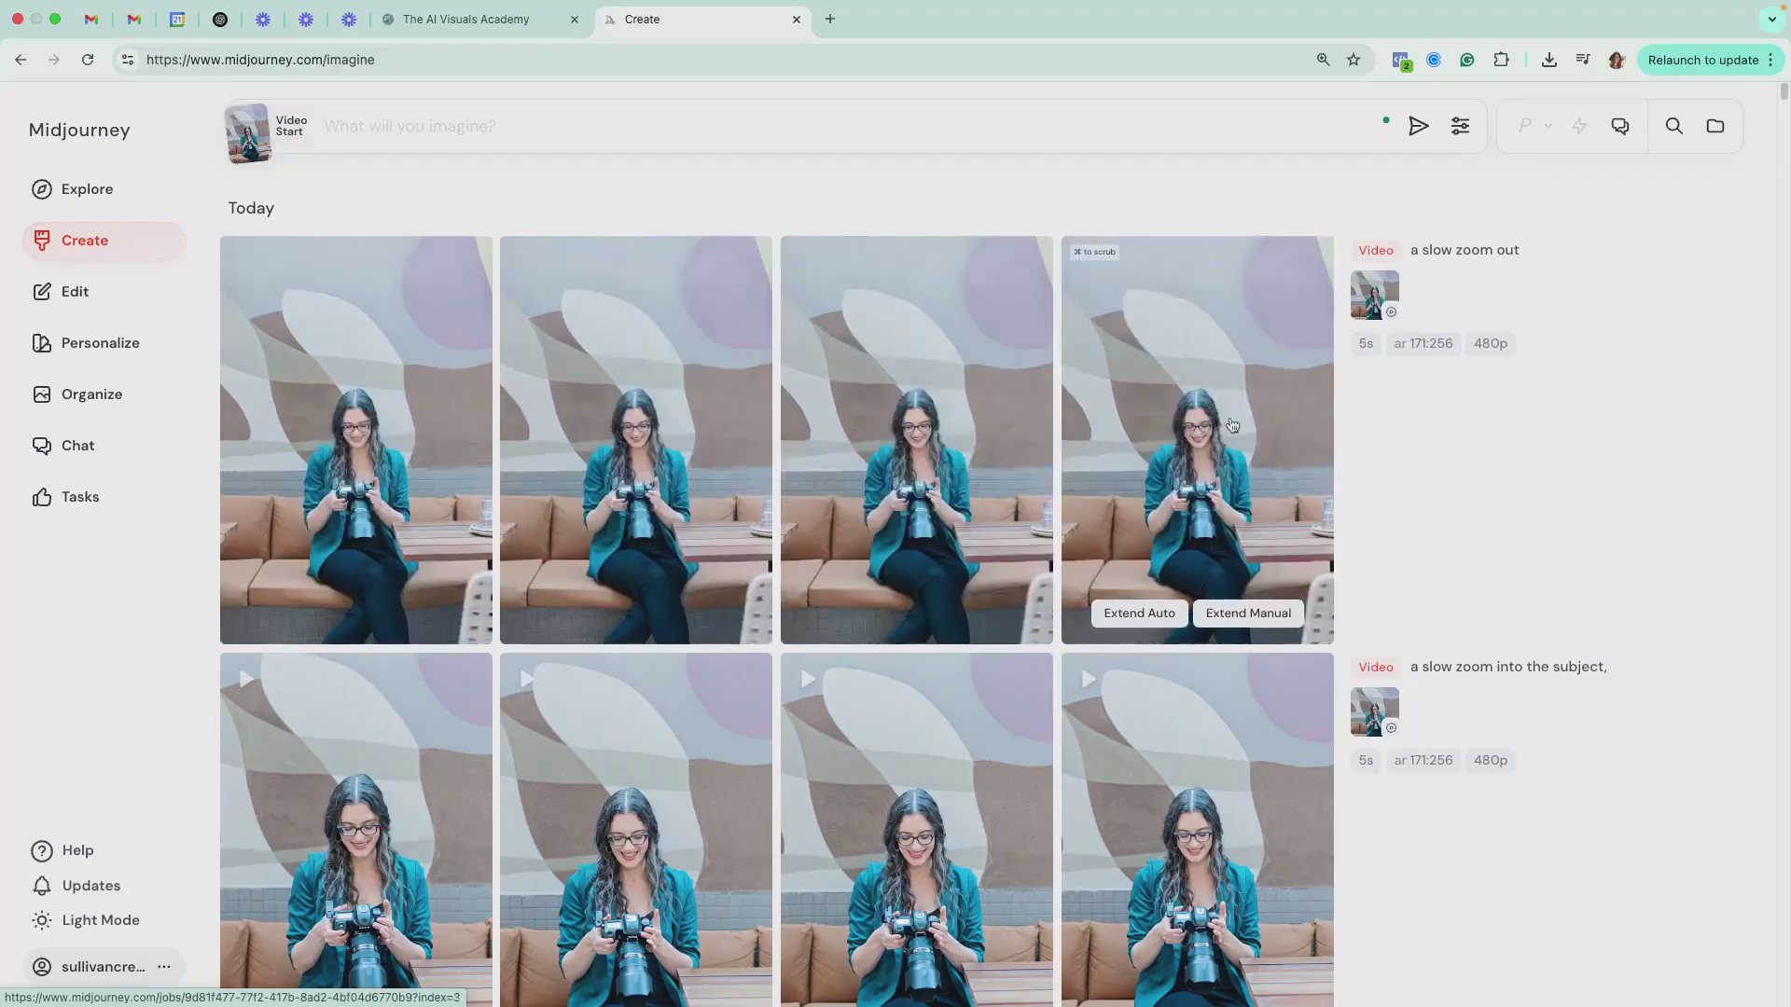
pyautogui.click(1248, 418)
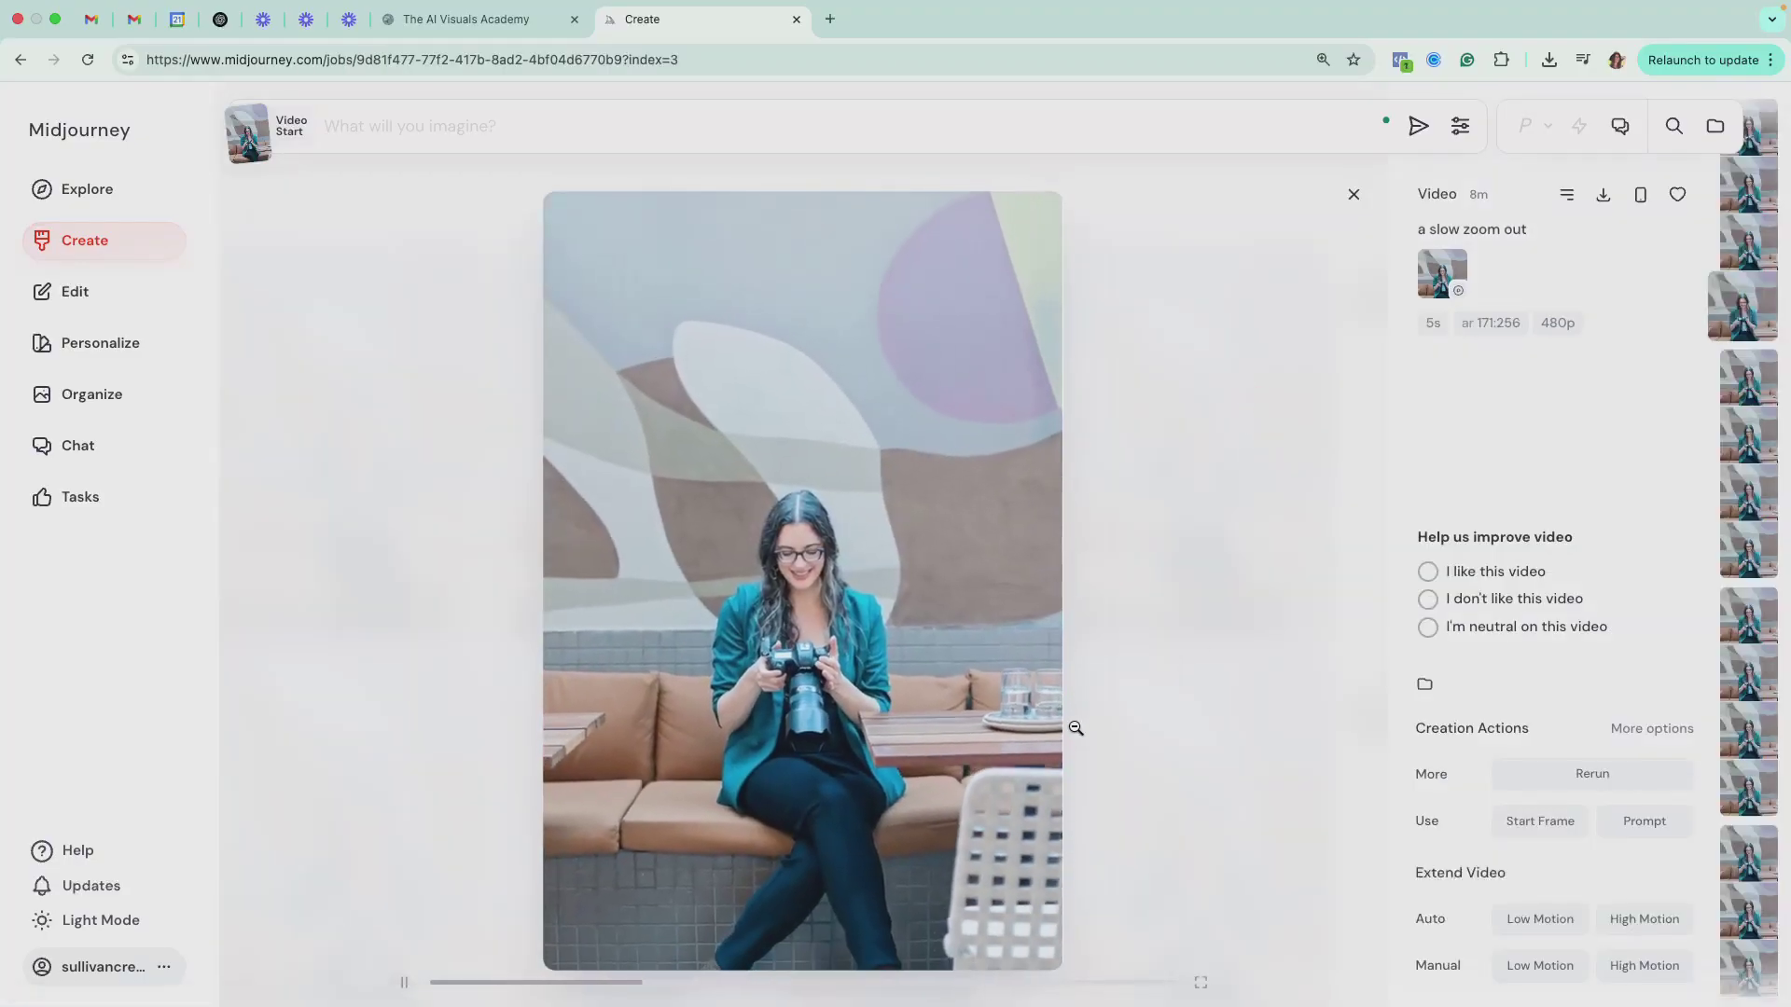
pyautogui.press('Left')
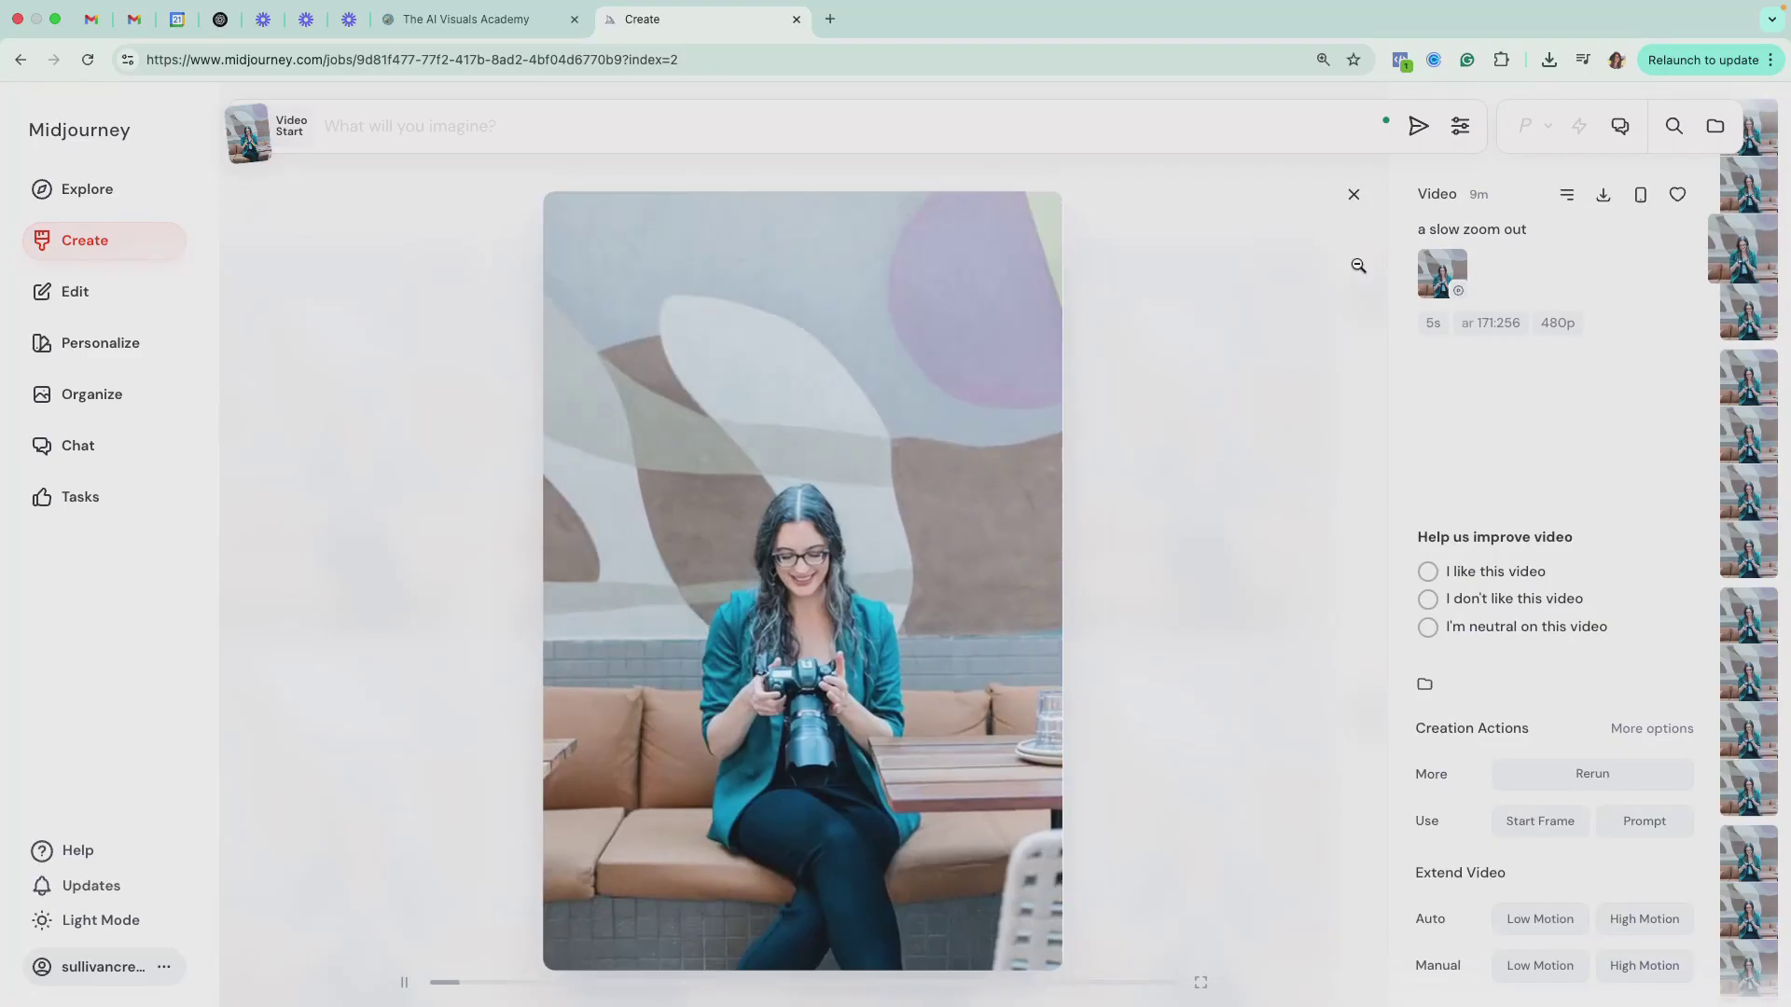
pyautogui.press('Left')
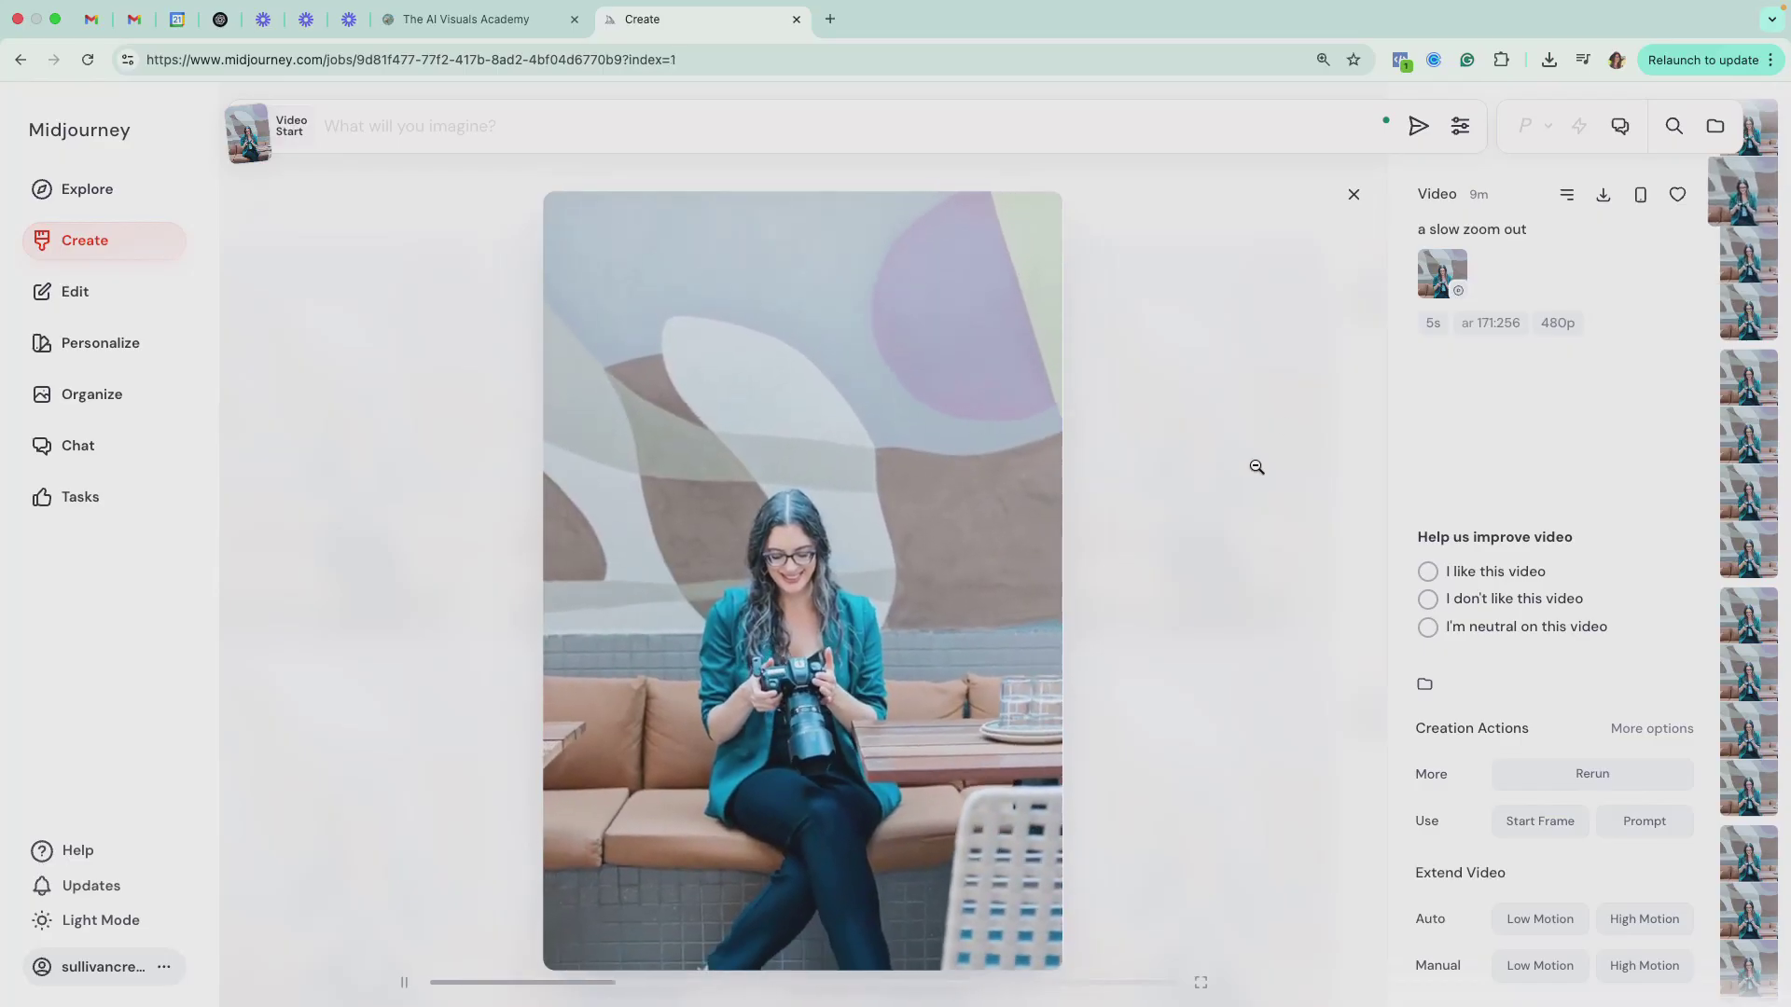